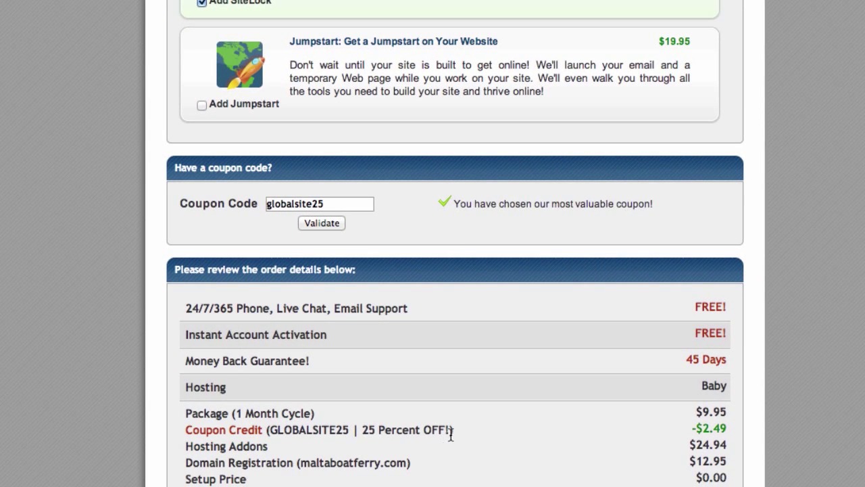
- Review the coupon credit in the order summary and scroll back up the signup form
left_click_drag(450, 434, 268, 428)
left_click(100, 400)
scroll(99, 400, "up", 1)
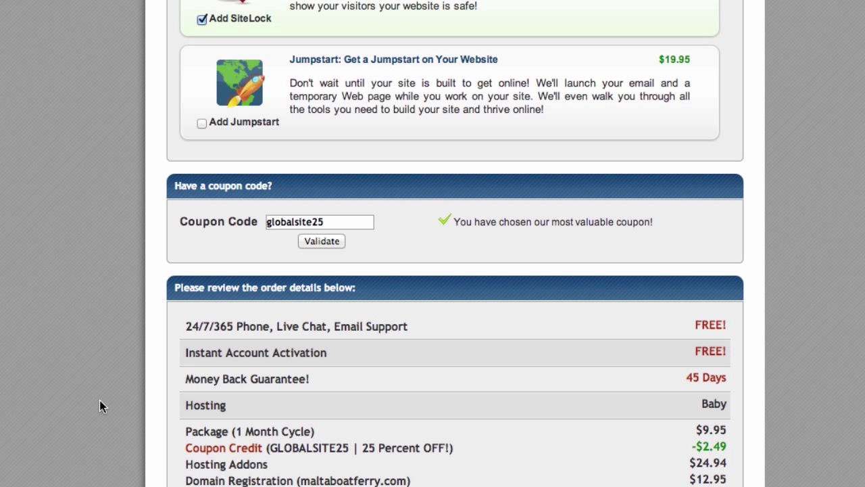
scroll(99, 400, "up", 1)
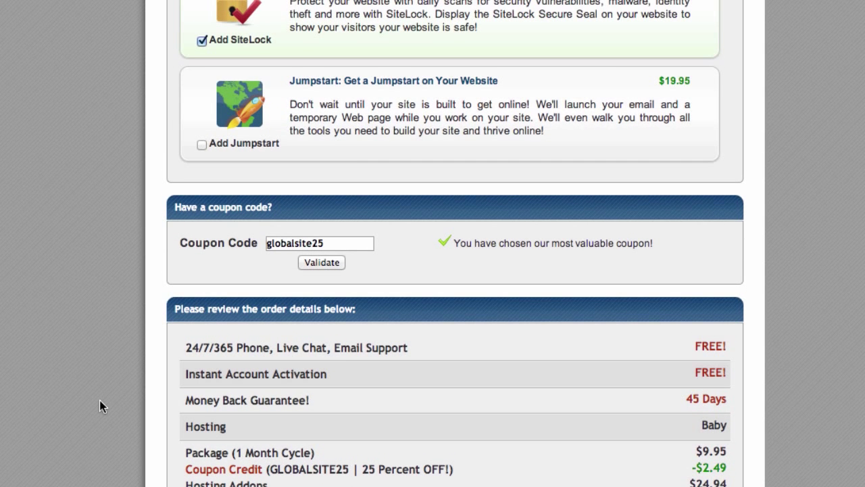
scroll(100, 400, "up", 5)
scroll(99, 400, "up", 9)
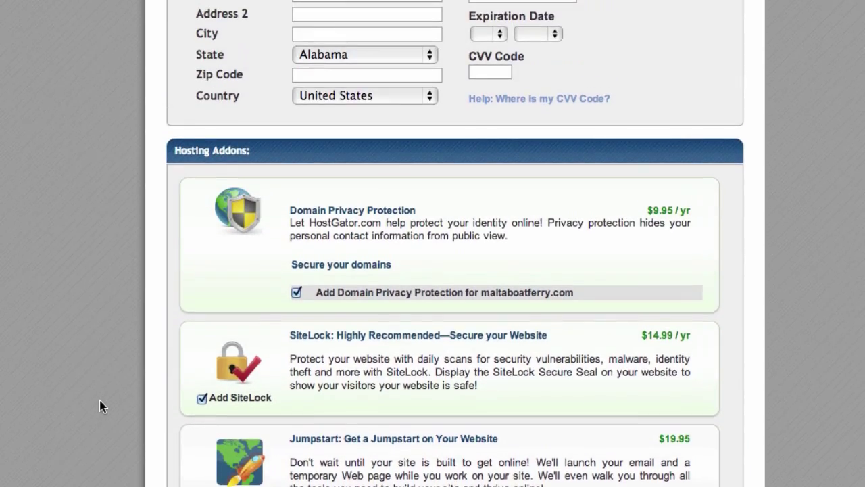
scroll(99, 401, "up", 2)
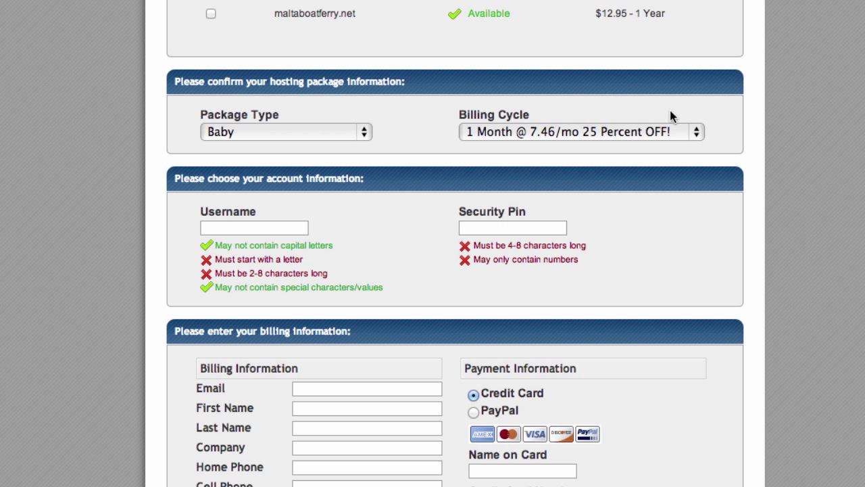
scroll(80, 216, "down", 2)
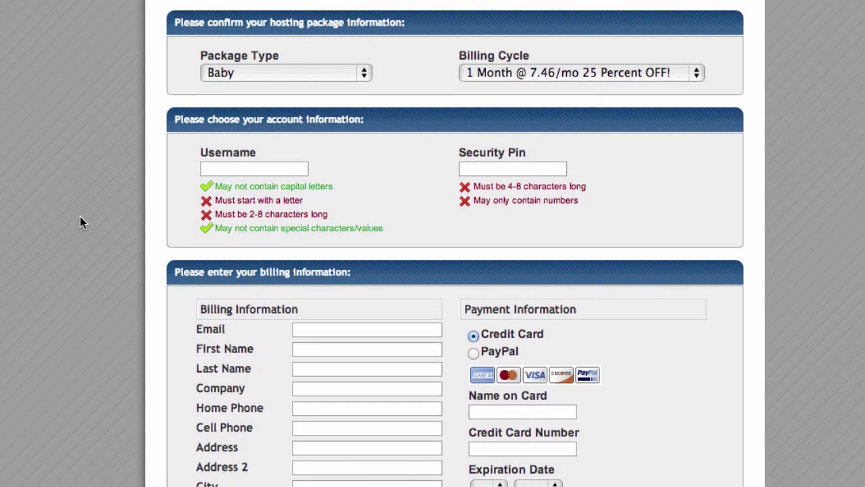
- Enter the account username and a four-digit security PIN, then move to the billing e-mail
left_click(226, 150)
scroll(493, 146, "down", 3)
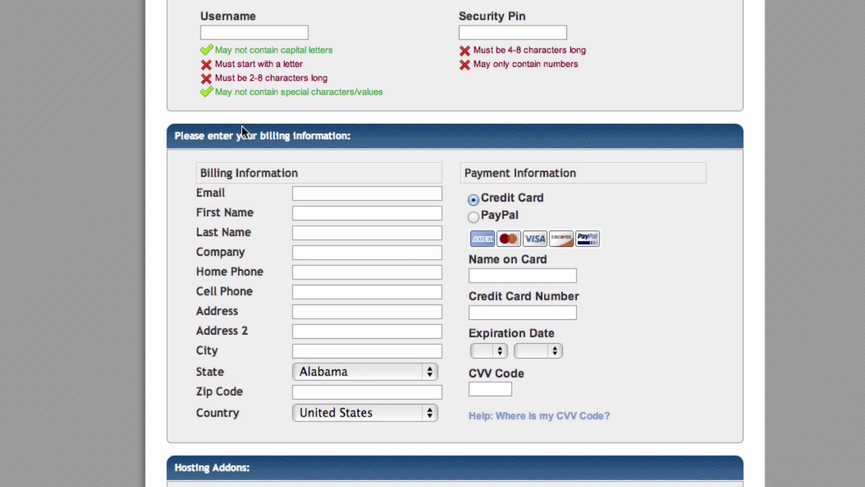
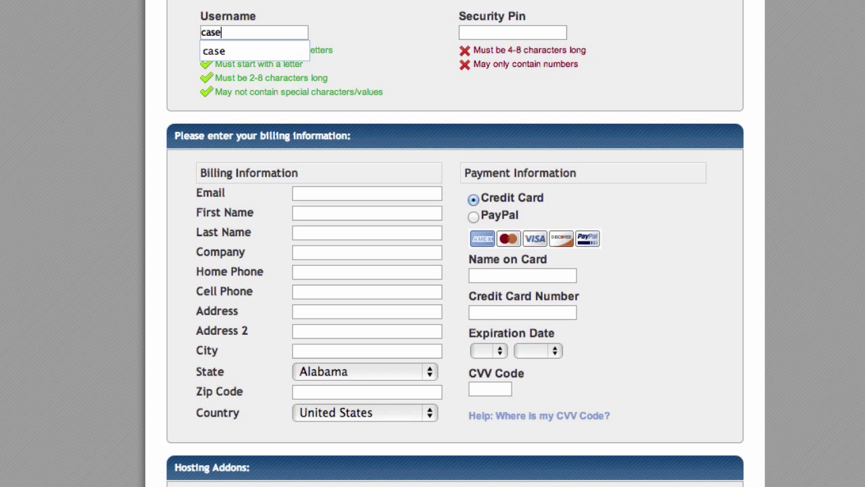
key("Tab")
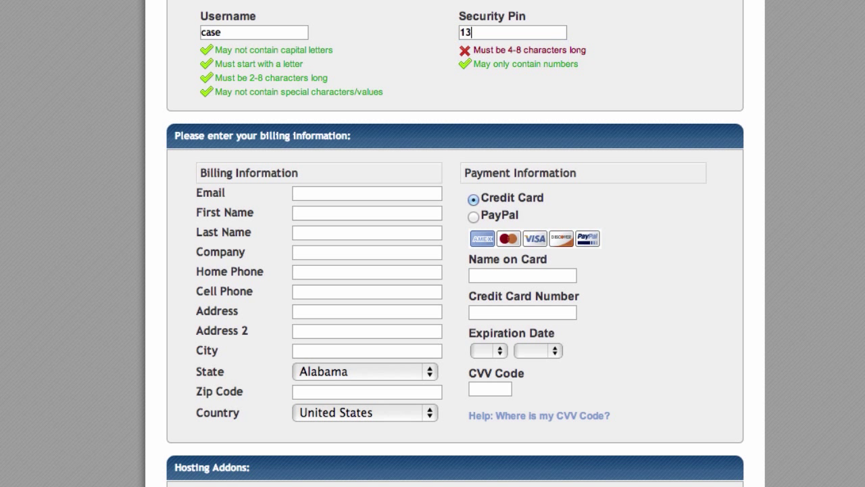
left_click(296, 193)
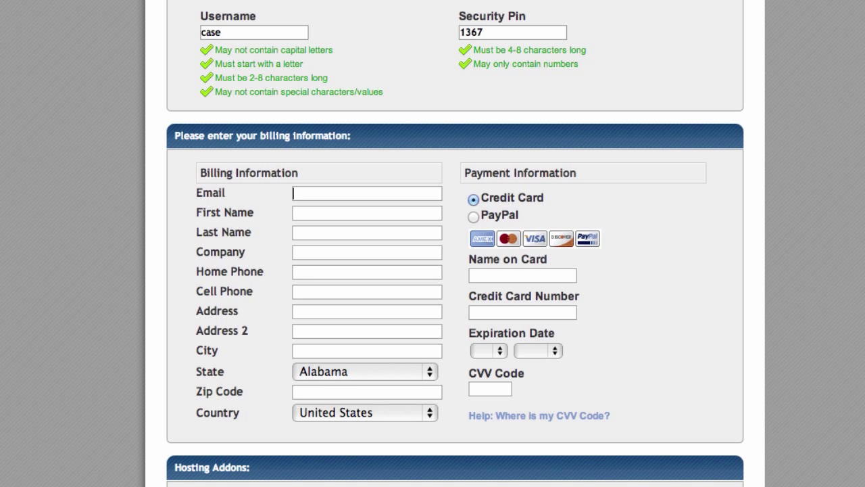
scroll(454, 243, "down", 5)
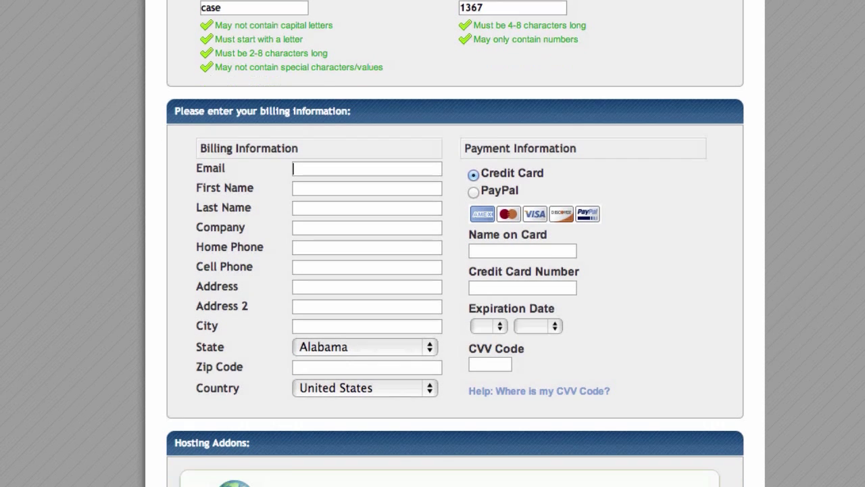
scroll(454, 244, "down", 5)
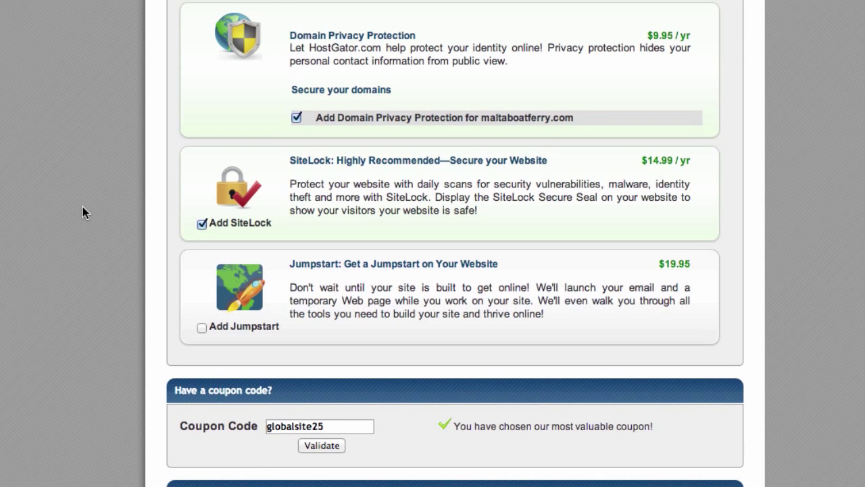
- Uncheck the Domain Privacy Protection and SiteLock hosting add-ons
left_click(296, 119)
left_click(202, 225)
scroll(179, 125, "up", 5)
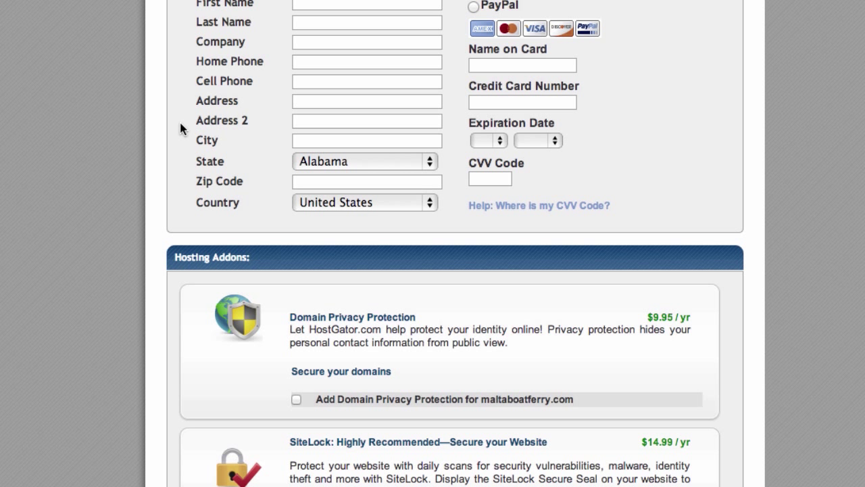
- Scroll down the order form to complete and submit it
scroll(181, 125, "down", 1)
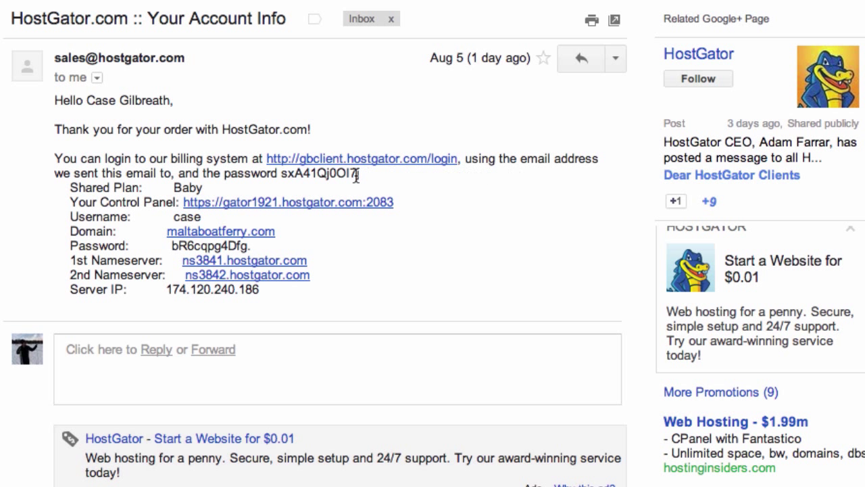
- Open the email's Your Control Panel link in a new tab, then view the domain's Getting Started page
left_click_drag(280, 173, 366, 175)
left_click(401, 184)
left_click(279, 206)
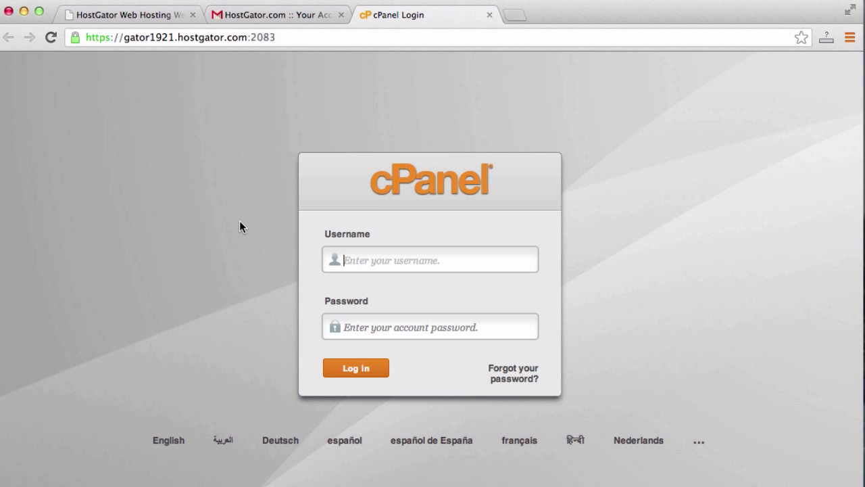
left_click(146, 19)
left_click_drag(183, 37, 84, 37)
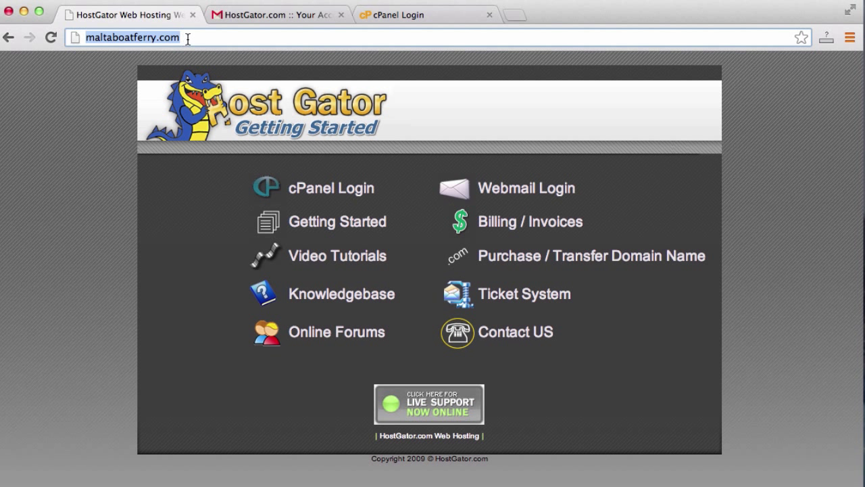
left_click(187, 39)
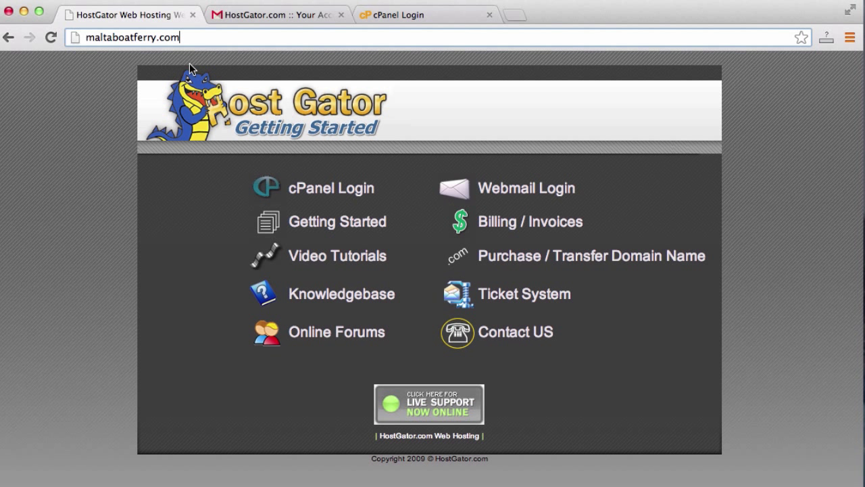
left_click_drag(183, 37, 84, 37)
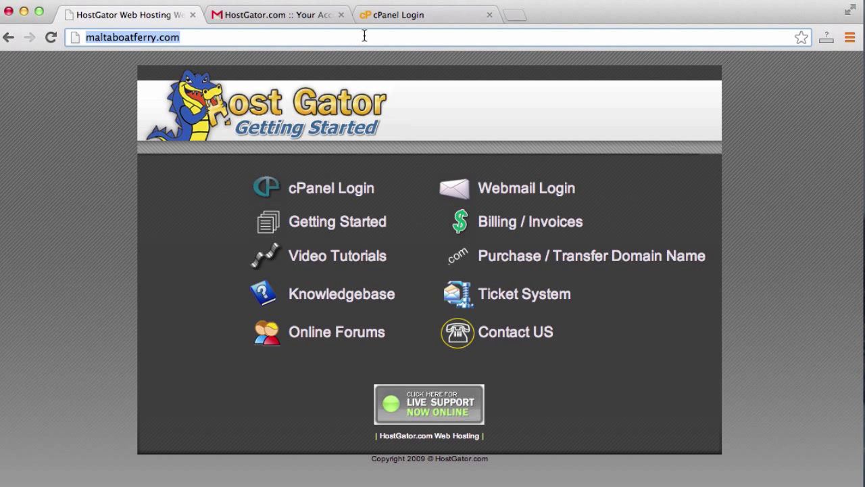
left_click(390, 17)
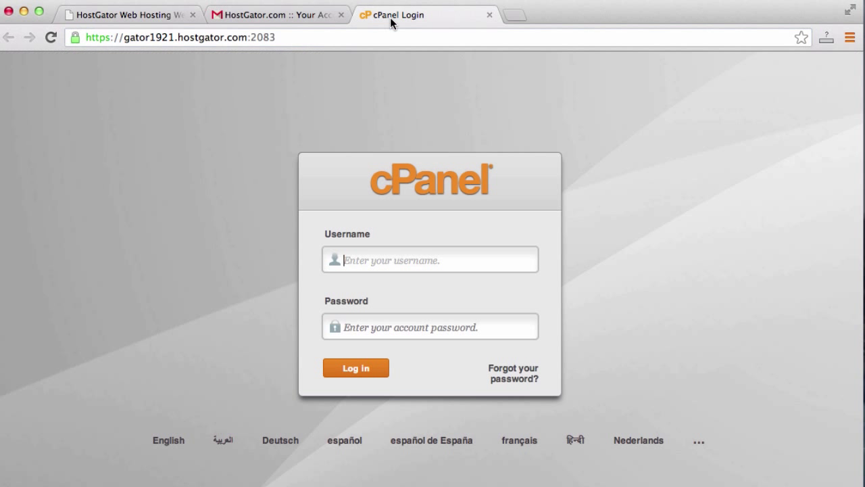
- Return to the account-info email and select the control panel username and password
left_click(264, 18)
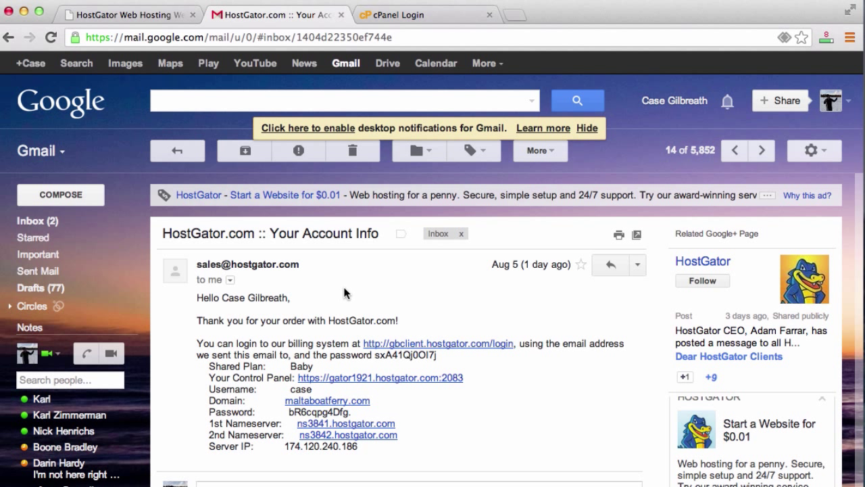
left_click_drag(314, 389, 292, 391)
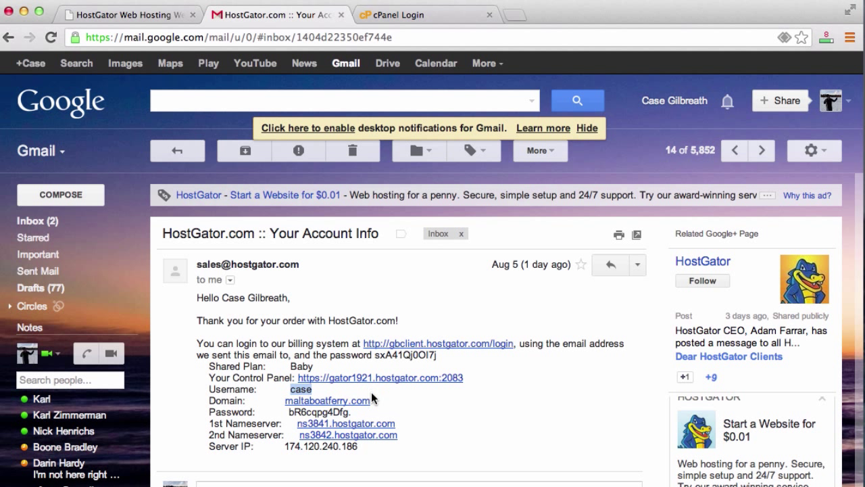
left_click_drag(357, 412, 292, 412)
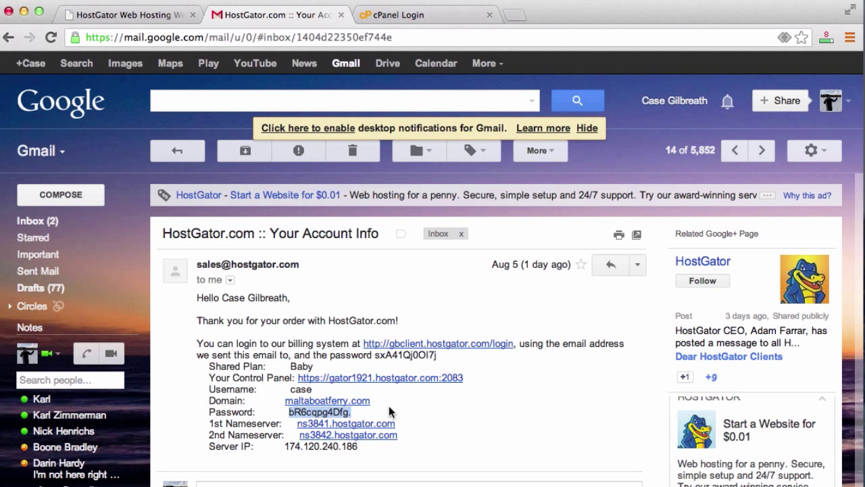
- Log in to cPanel with the control panel username and the pasted password
left_click(421, 20)
type("case")
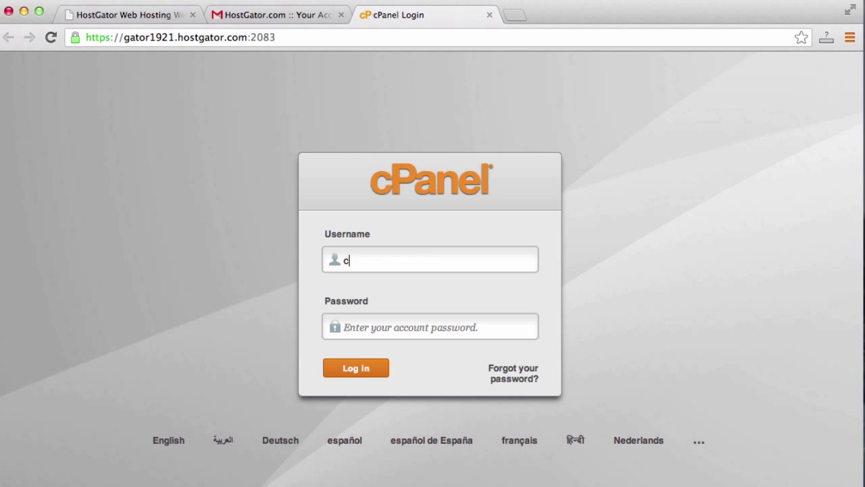
key("Tab")
key("super+v")
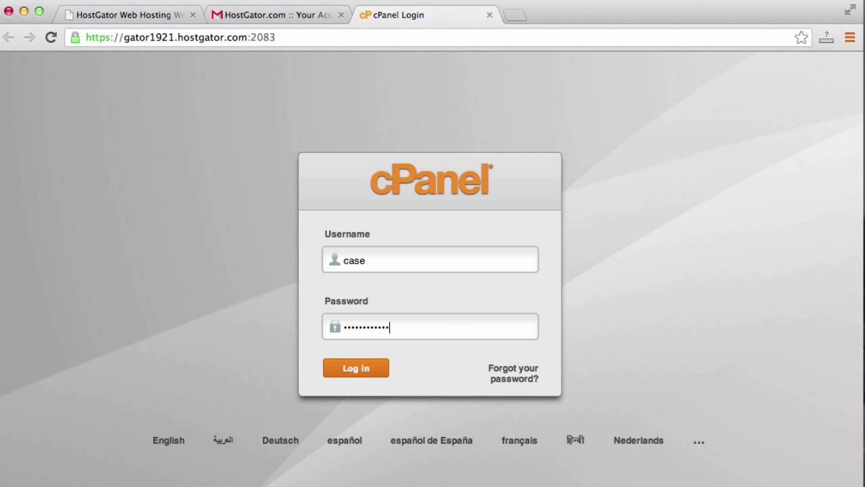
left_click(363, 368)
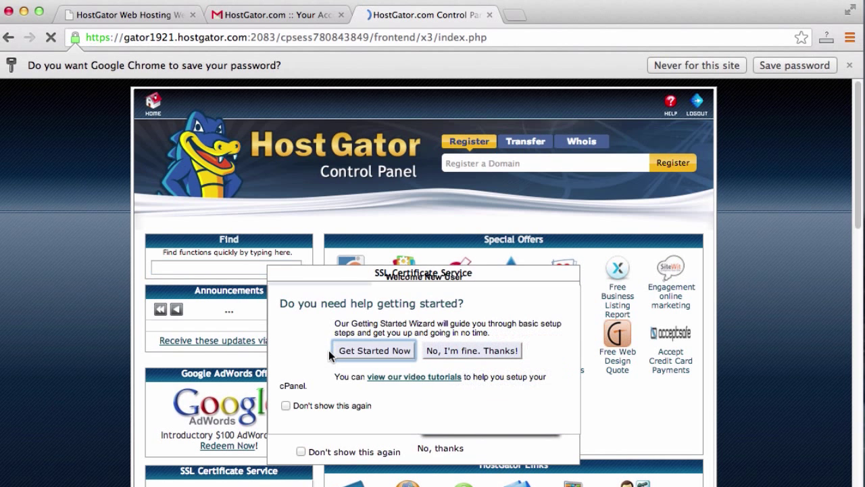
- Dismiss the welcome popups and open QuickInstall from the cPanel Software section
left_click(438, 449)
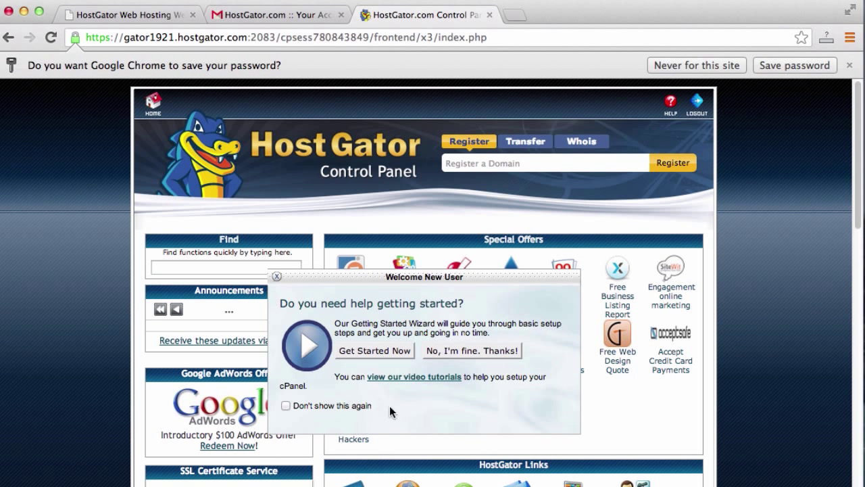
left_click(461, 357)
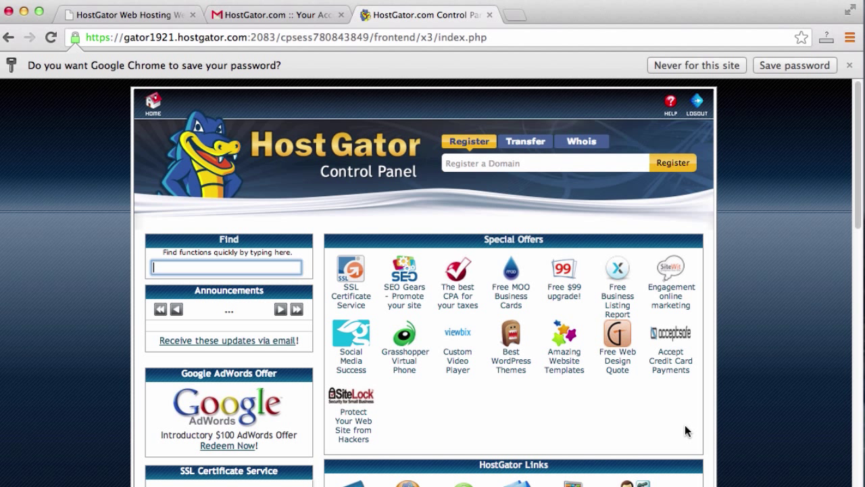
scroll(684, 424, "down", 1)
scroll(685, 430, "down", 3)
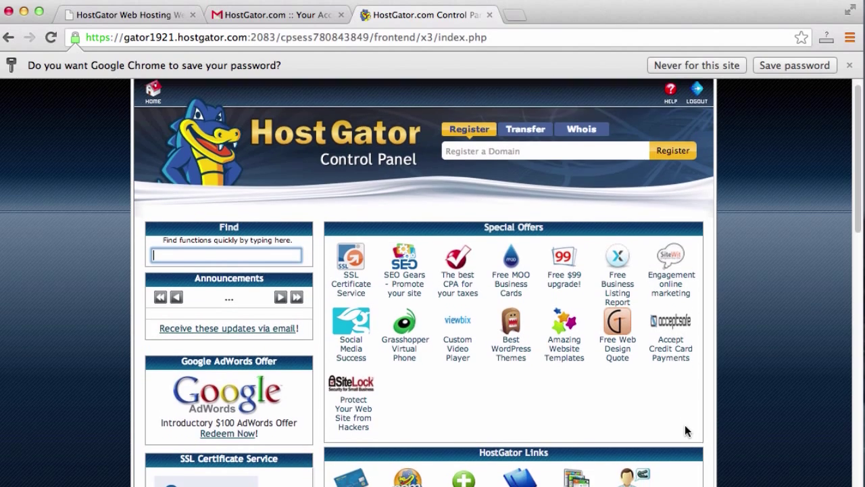
scroll(685, 431, "down", 10)
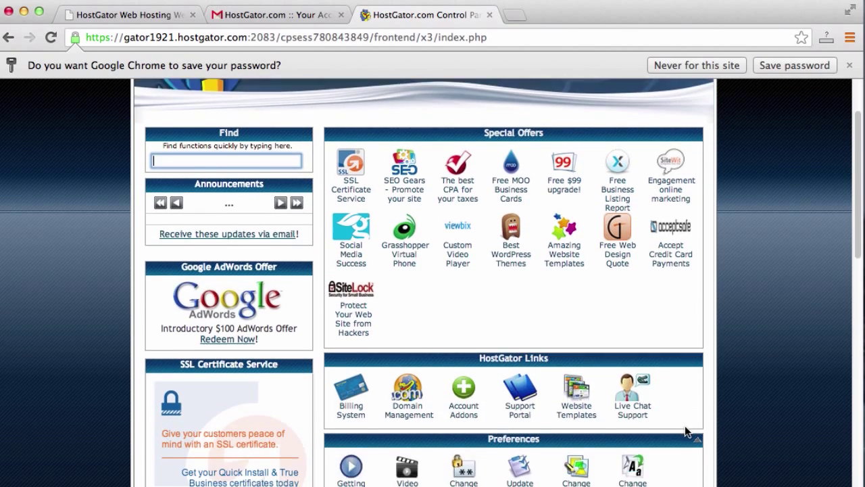
scroll(685, 431, "down", 15)
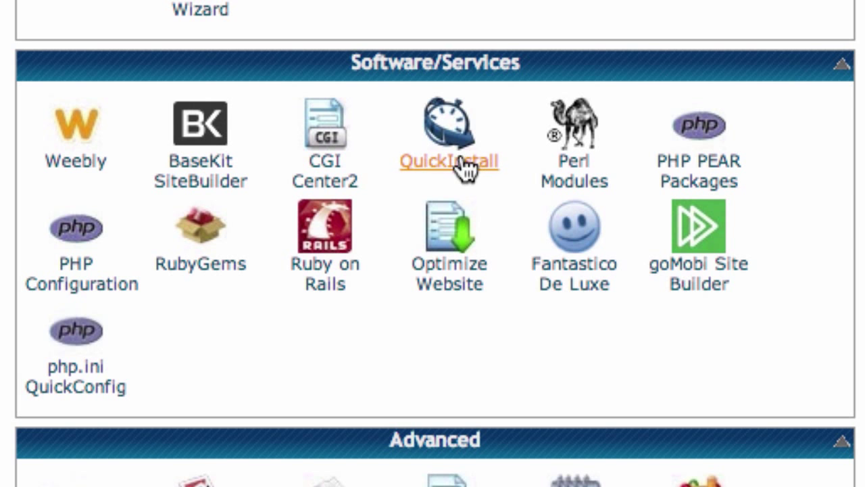
left_click(468, 169)
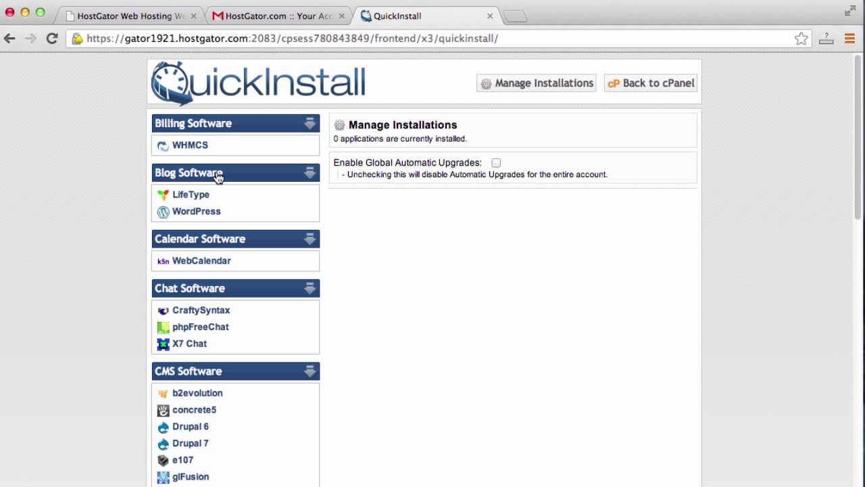
- Choose WordPress in QuickInstall, then enter the admin e-mail and blog title 'Malta Boat Ferries'
left_click(220, 213)
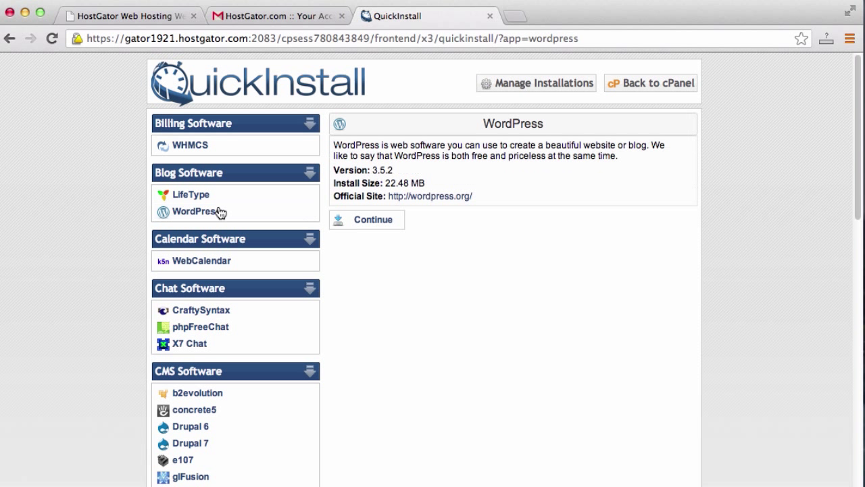
left_click(367, 224)
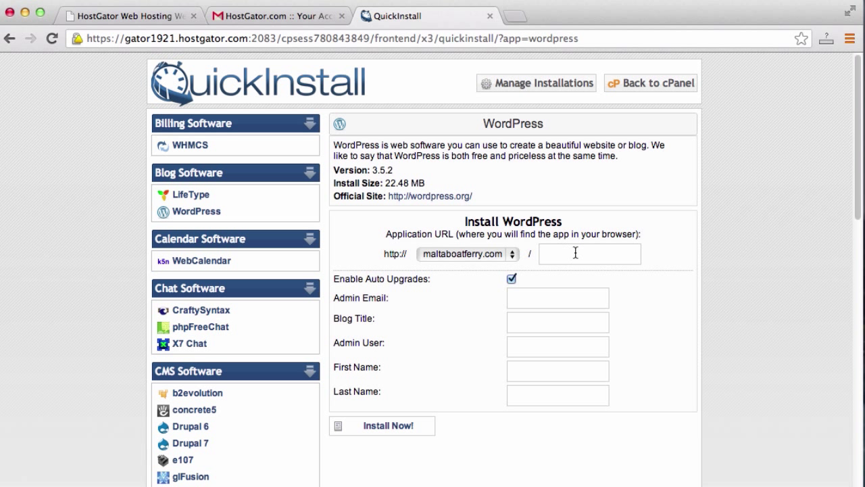
left_click(571, 294)
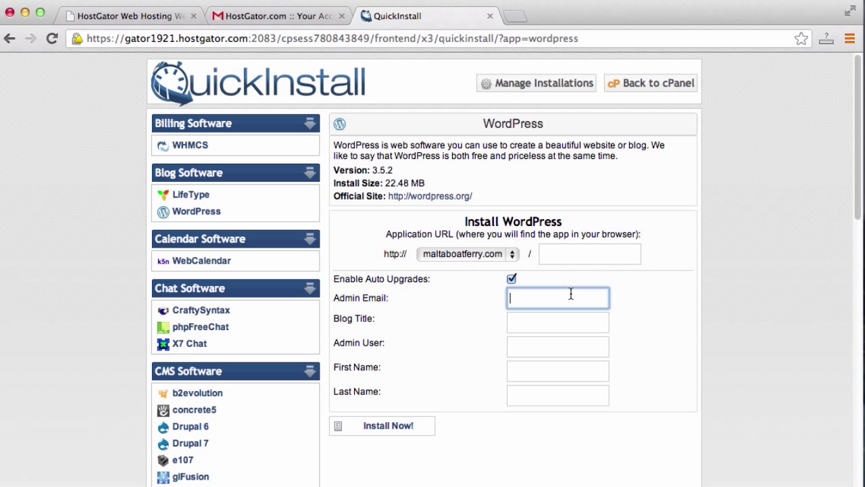
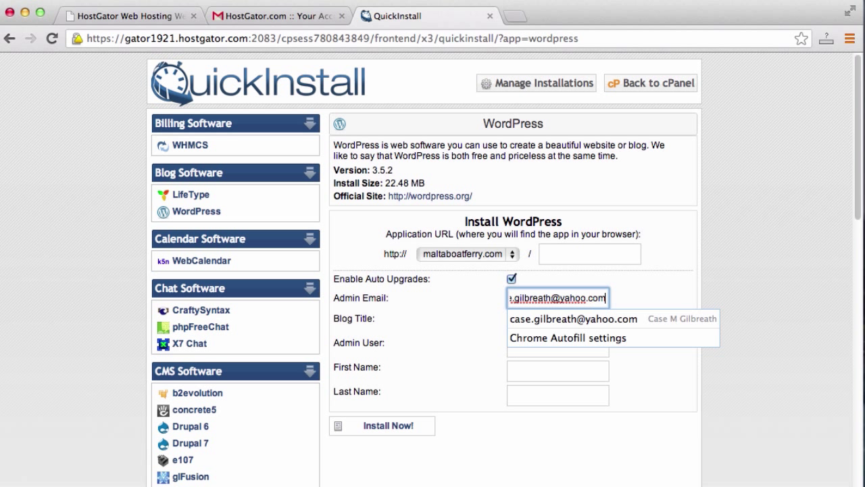
key("Tab")
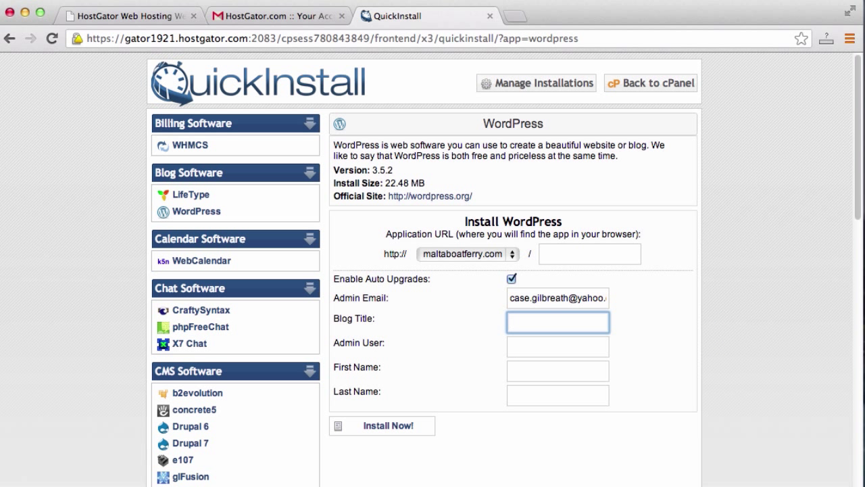
type("Malta Boat Ferries")
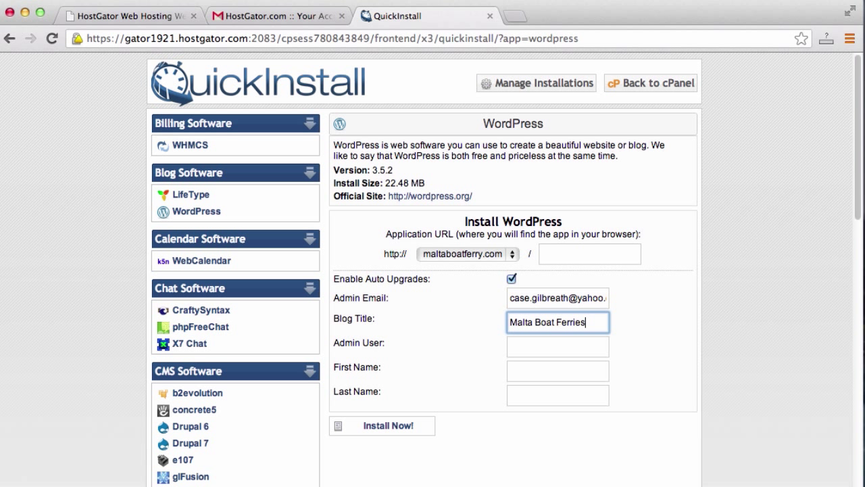
- Fill in the admin username plus first and last name, then start the WordPress install
left_click(557, 346)
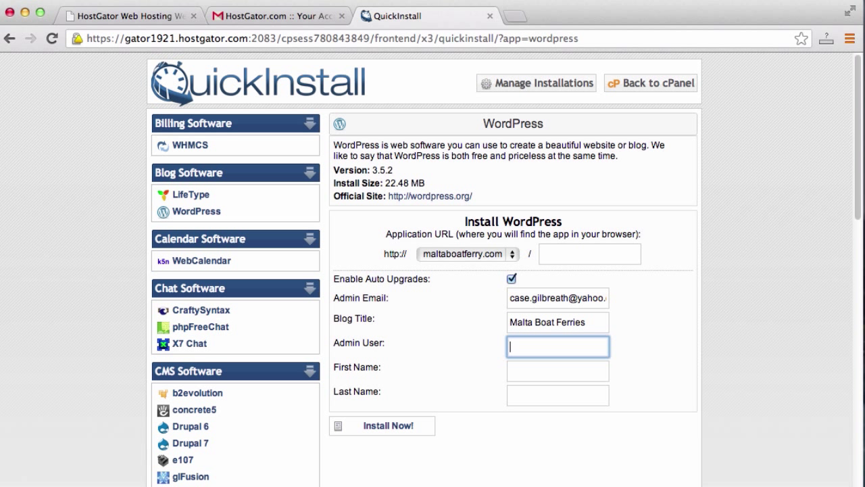
type("case")
key("Tab")
key("Tab")
left_click(660, 352)
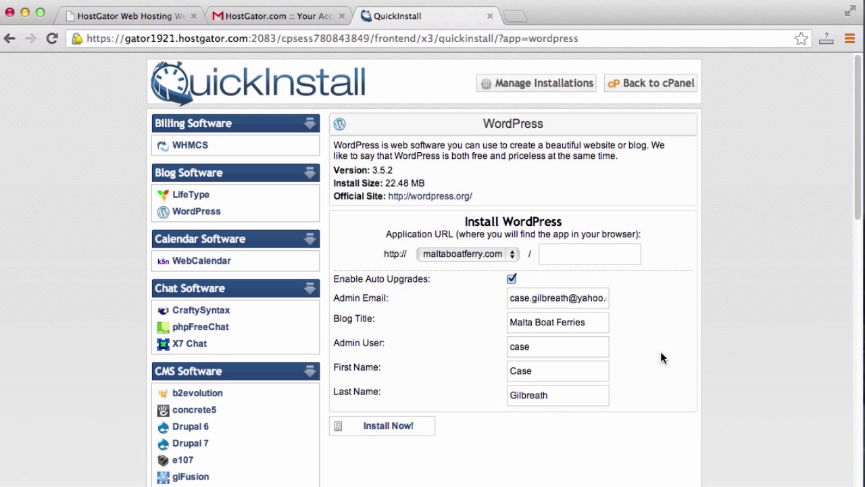
left_click(389, 432)
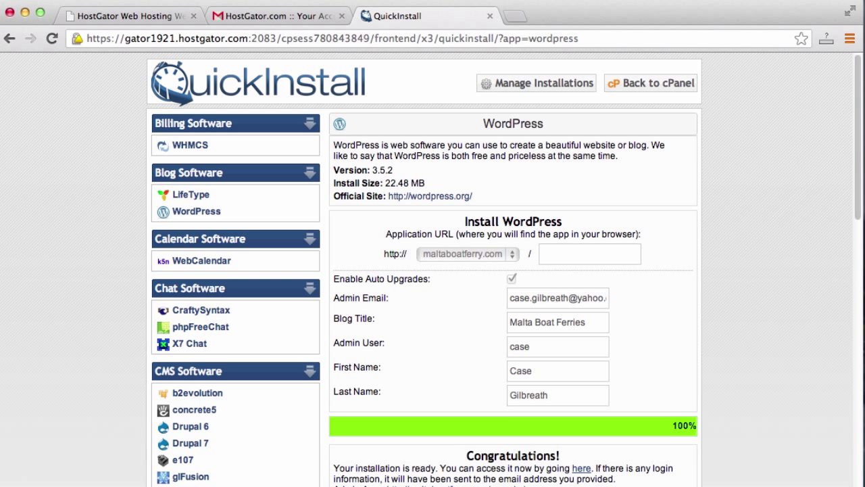
scroll(504, 270, "down", 1)
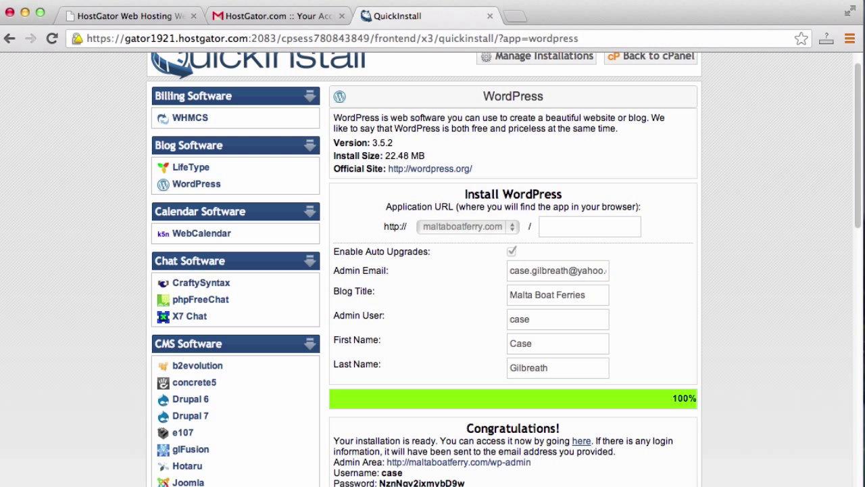
scroll(472, 186, "down", 1)
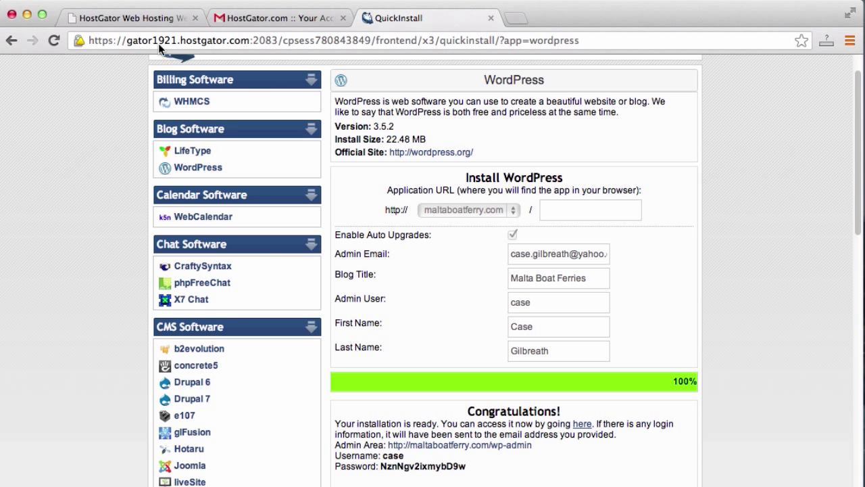
left_click(140, 20)
- Reload maltaboatferry.com in the first tab to view the new WordPress site
left_click(90, 41)
left_click_drag(172, 44, 87, 35)
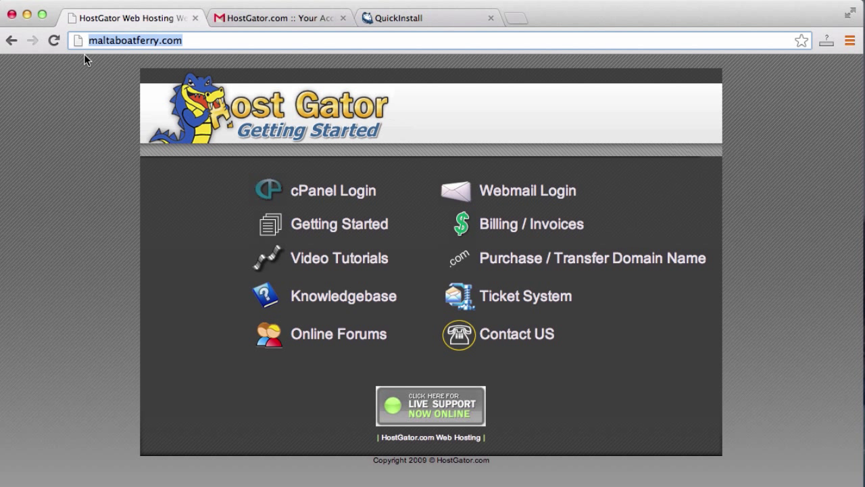
key("Return")
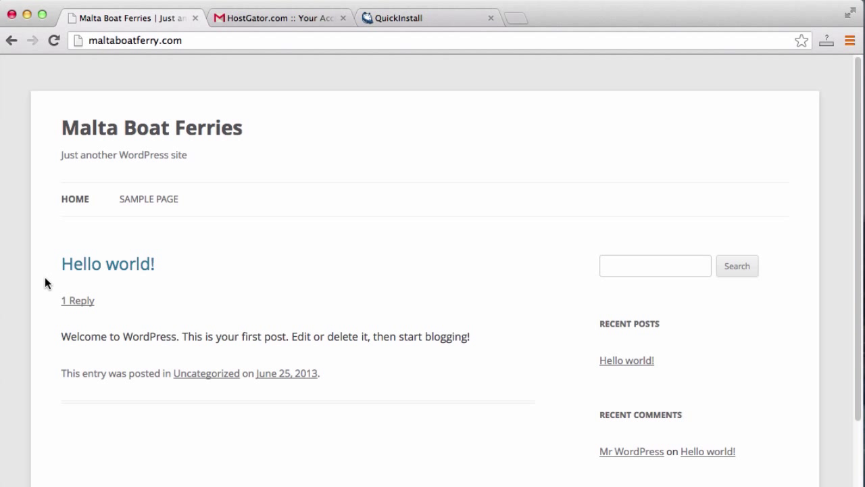
scroll(43, 280, "down", 5)
scroll(43, 283, "up", 2)
scroll(33, 287, "up", 3)
- In the Word checklist, append '- DONE' to the CHOOSE DOMAIN step
key("super+Tab")
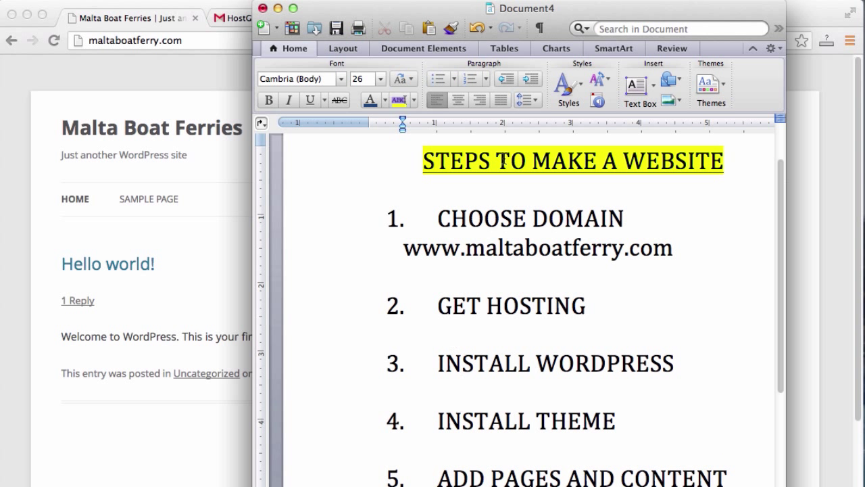
left_click_drag(426, 166, 724, 162)
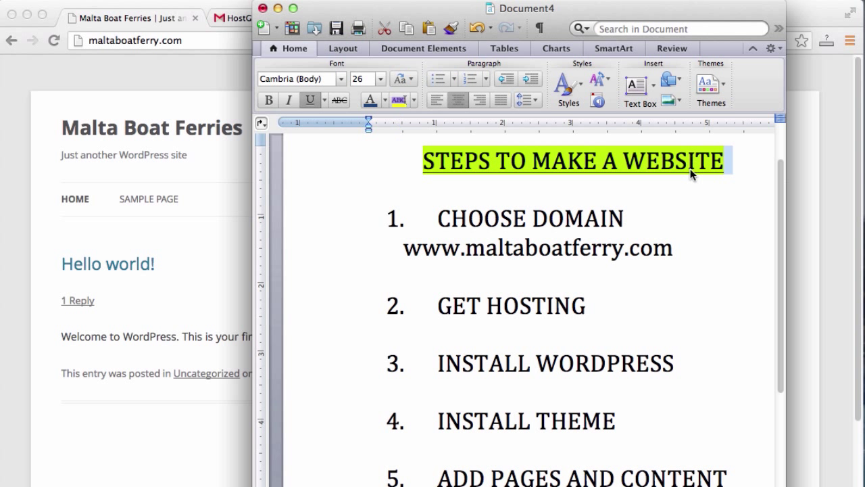
left_click(687, 162)
left_click_drag(432, 217, 634, 217)
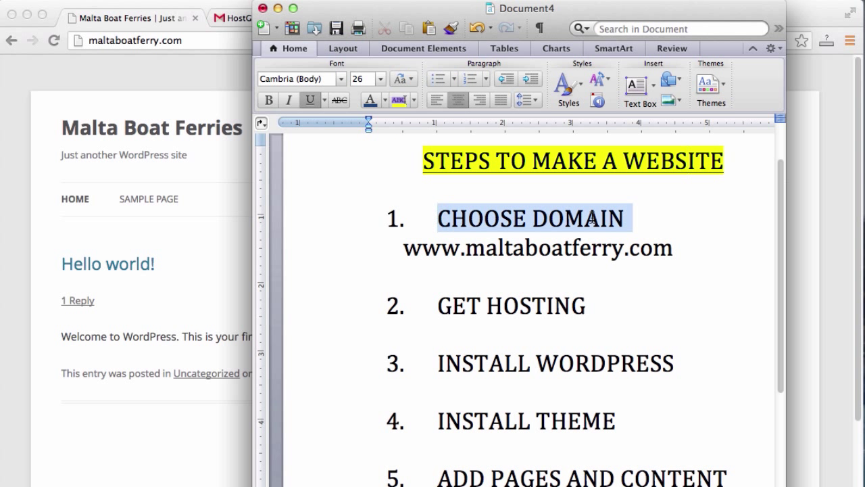
left_click(643, 217)
type("- DONE")
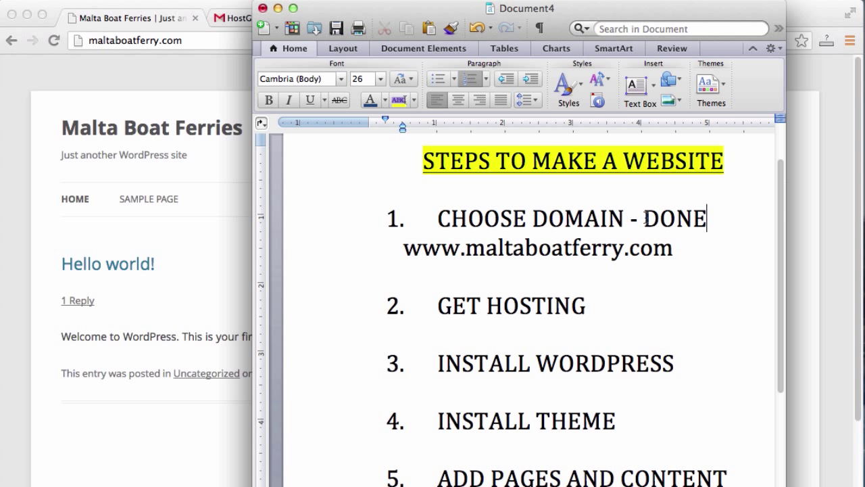
- Mark GET HOSTING and INSTALL WORDPRESS as '- DONE', then return to the Chrome site
left_click(595, 308)
type("- DONE")
left_click(674, 364)
type("- DONE")
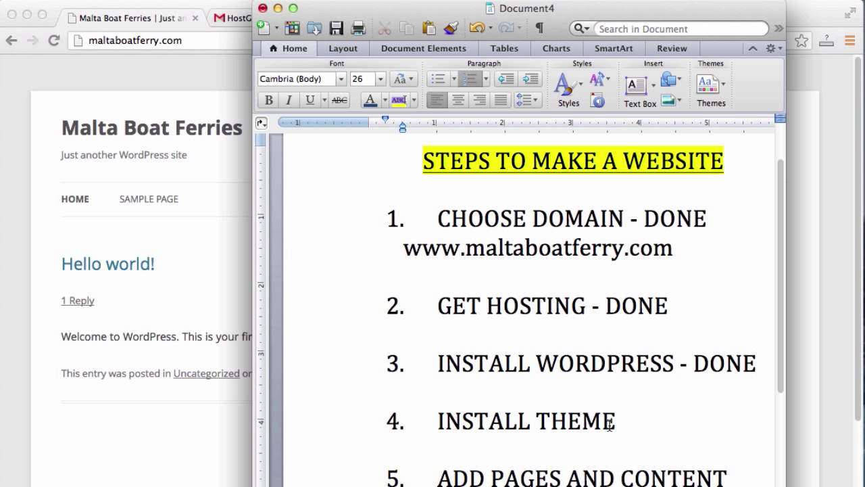
left_click_drag(612, 423, 541, 422)
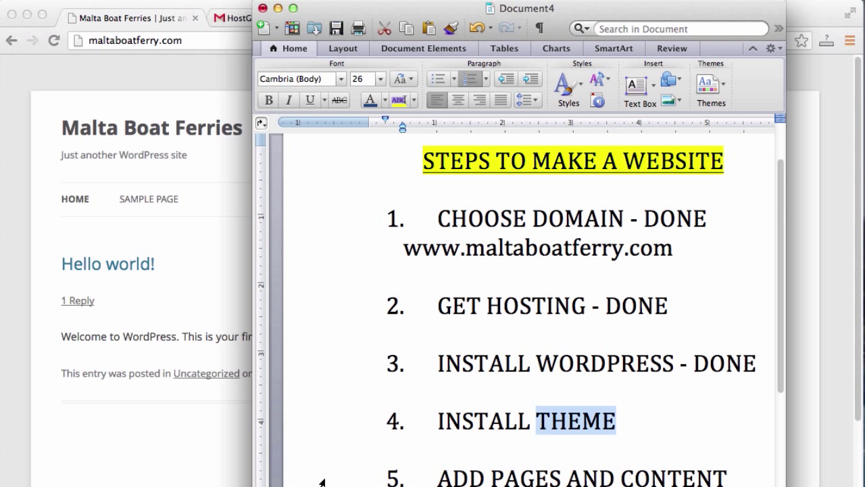
left_click(13, 478)
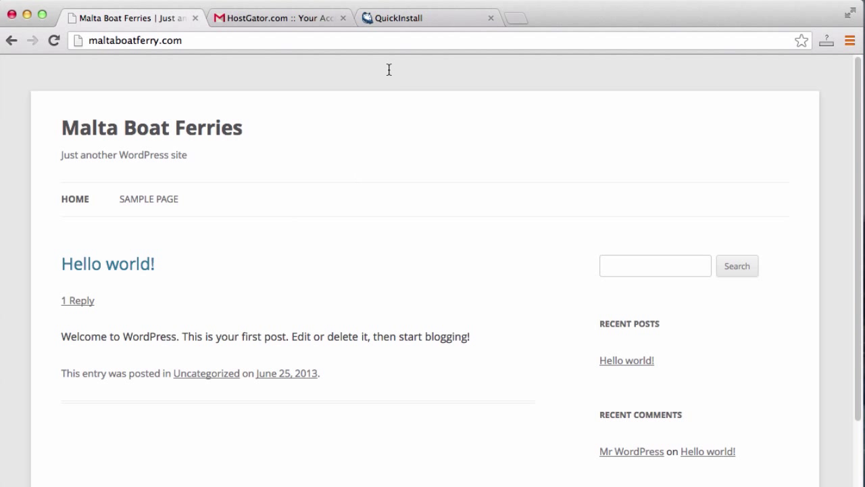
- Go back to the QuickInstall page and select the new admin username and password
left_click(412, 18)
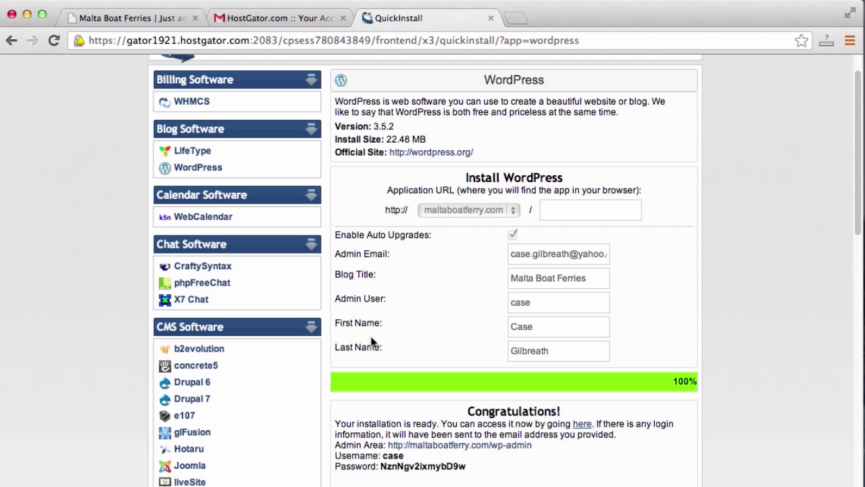
scroll(372, 342, "down", 2)
scroll(372, 343, "down", 1)
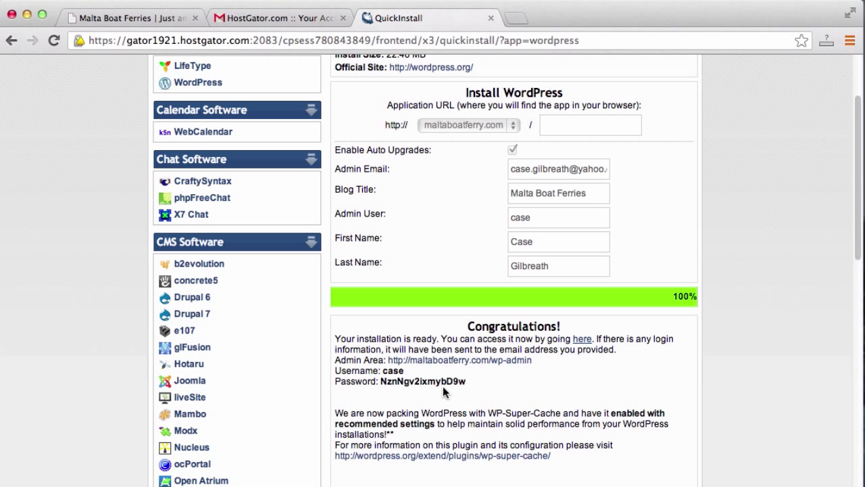
left_click_drag(383, 372, 414, 375)
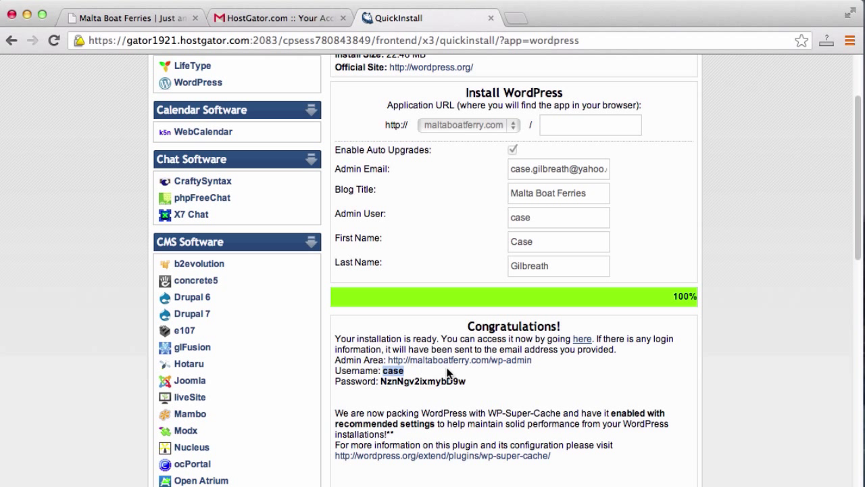
left_click(381, 381)
left_click_drag(381, 381, 467, 382)
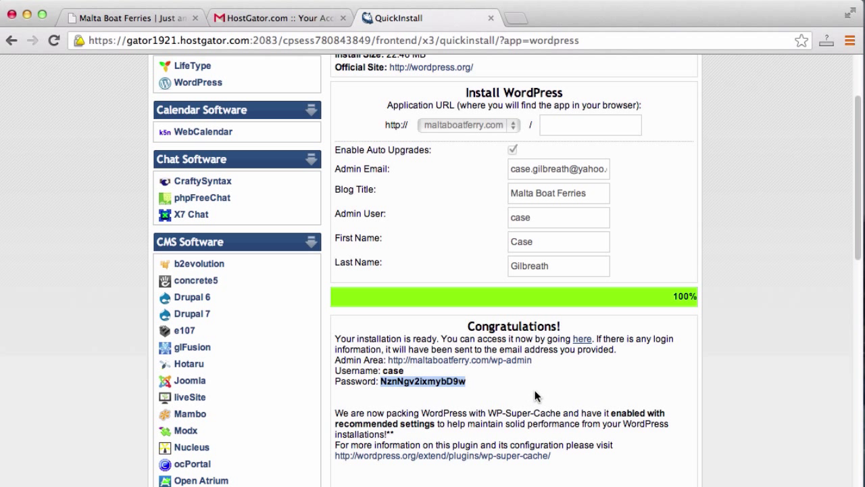
left_click(139, 21)
left_click(265, 44)
- Open the site's /wp-admin login page
left_click(264, 44)
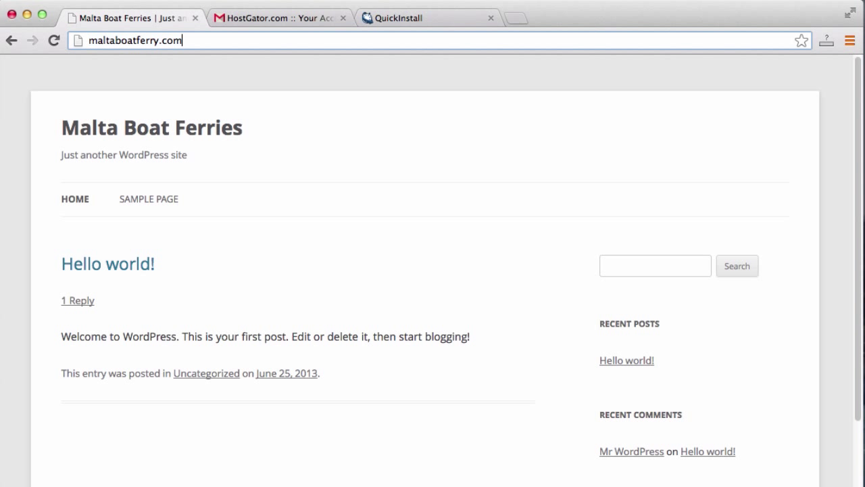
type("/wp-admin")
key("Return")
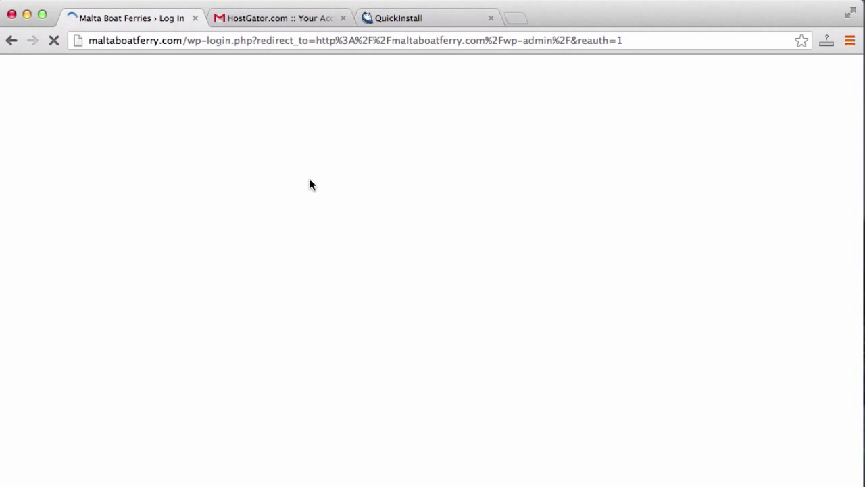
- Log in with the admin username and the pasted password
type("Case")
key("Tab")
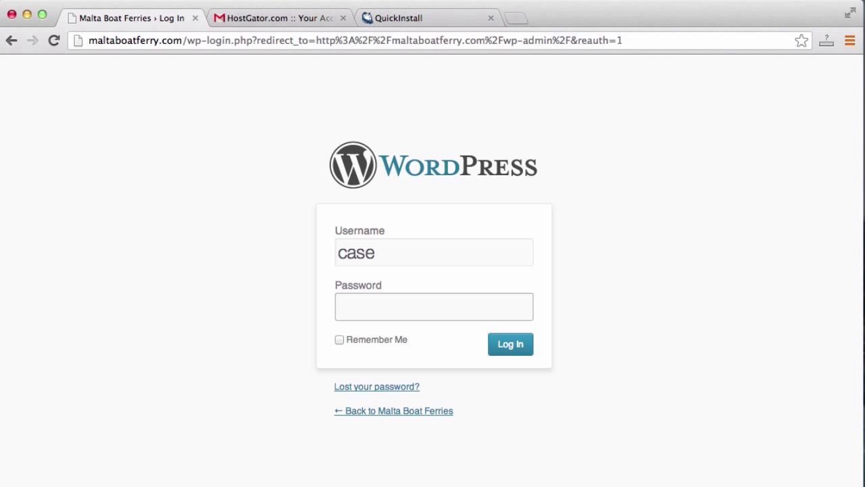
key("super+v")
left_click(505, 345)
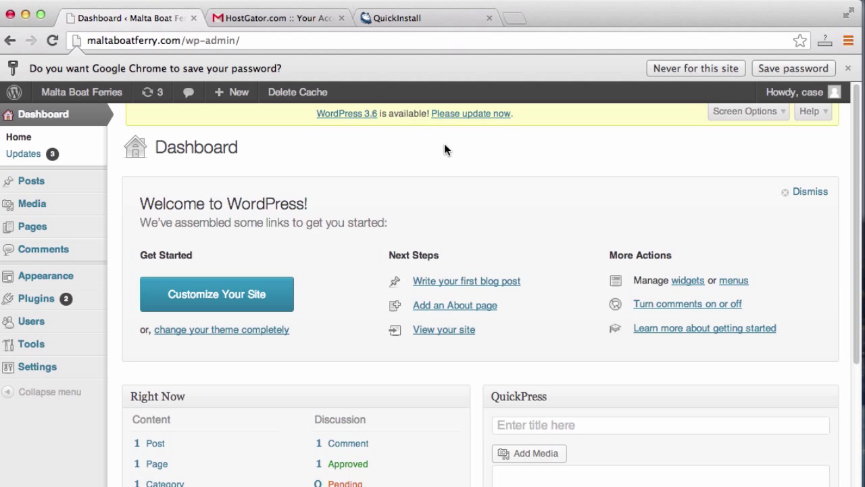
- Copy the generated admin password from the QuickInstall page
left_click(410, 17)
left_click_drag(466, 382, 382, 375)
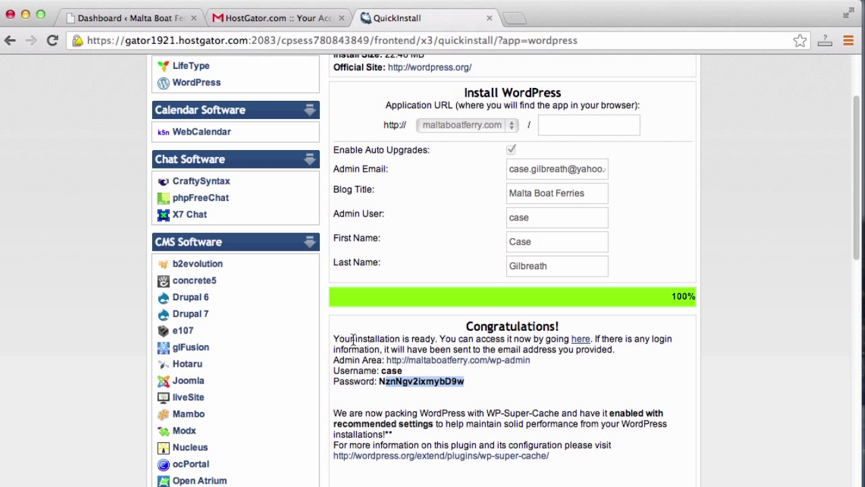
left_click(158, 21)
- Open Users > All Users and the administrator's profile
mouse_move(77, 333)
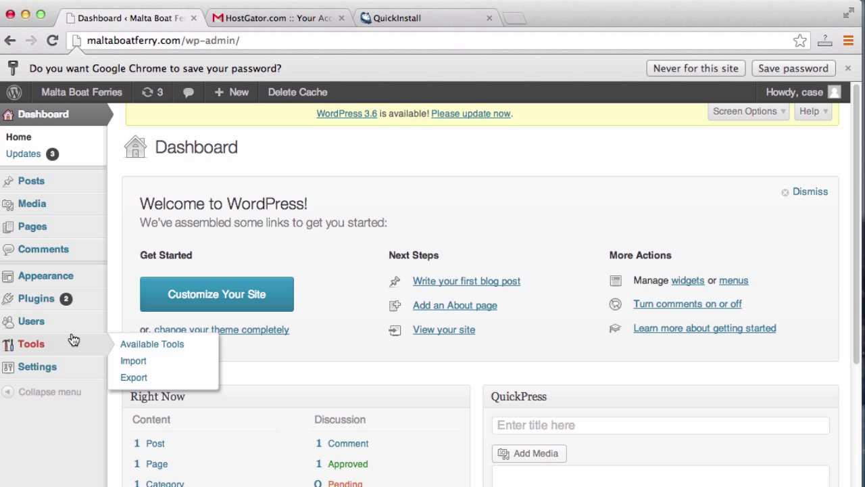
left_click(61, 369)
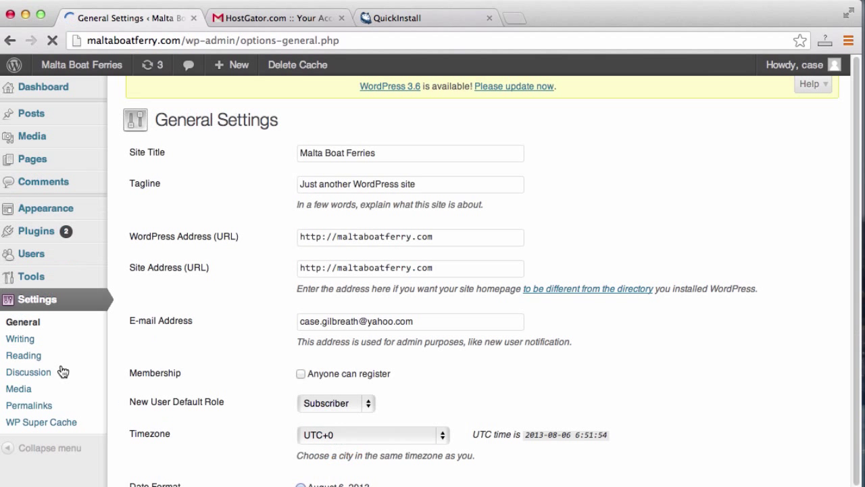
scroll(263, 377, "down", 5)
scroll(261, 379, "up", 5)
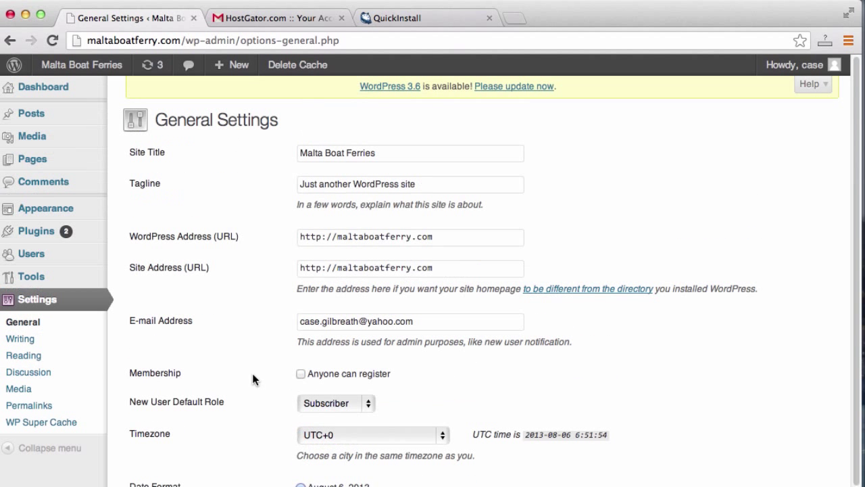
mouse_move(44, 262)
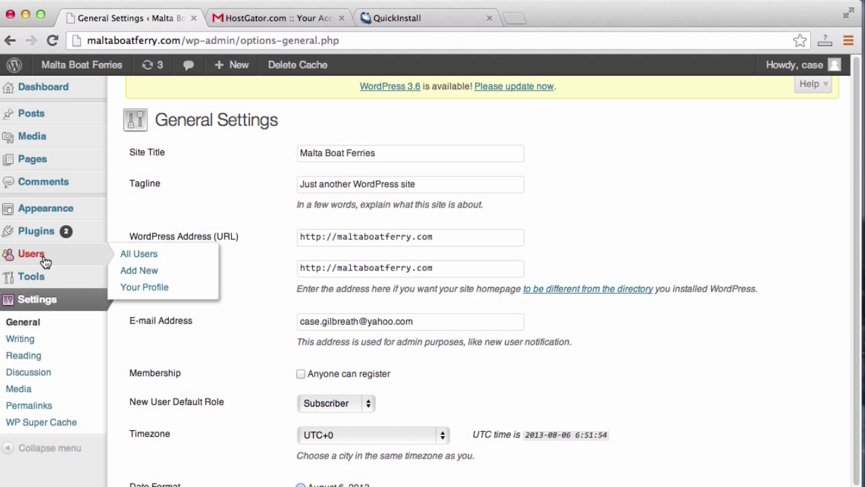
left_click(44, 258)
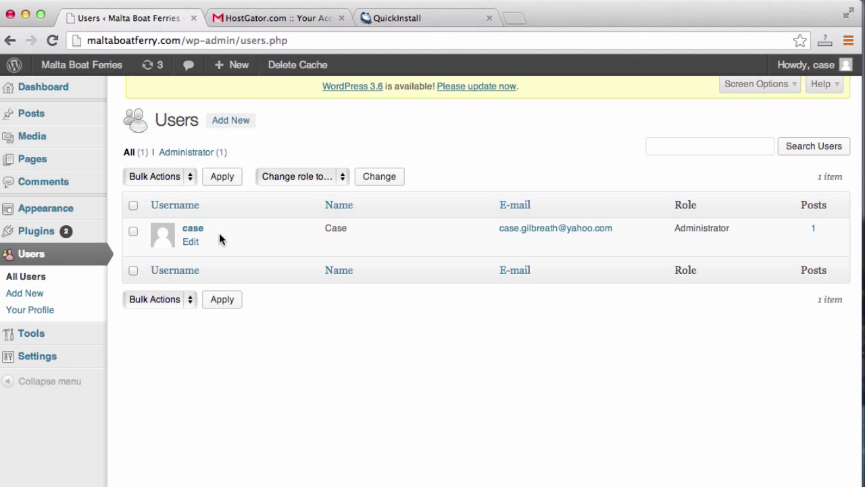
left_click(192, 242)
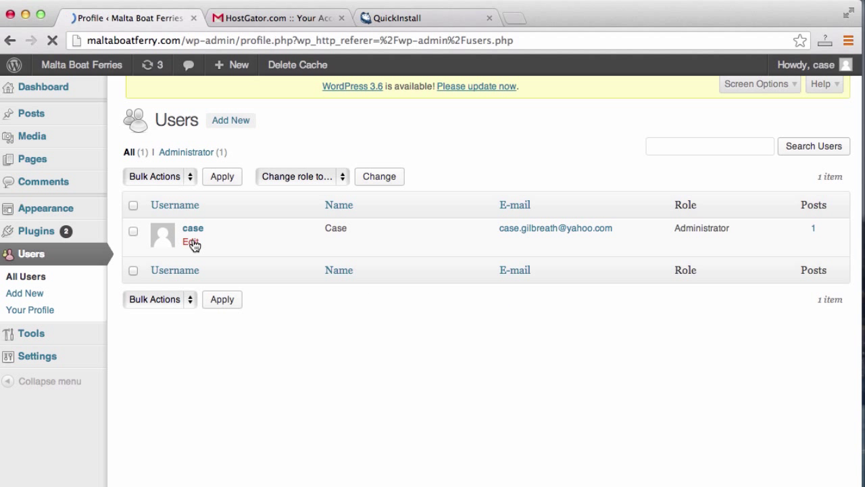
- Enter a new password twice in the administrator profile and update the profile
scroll(207, 256, "down", 5)
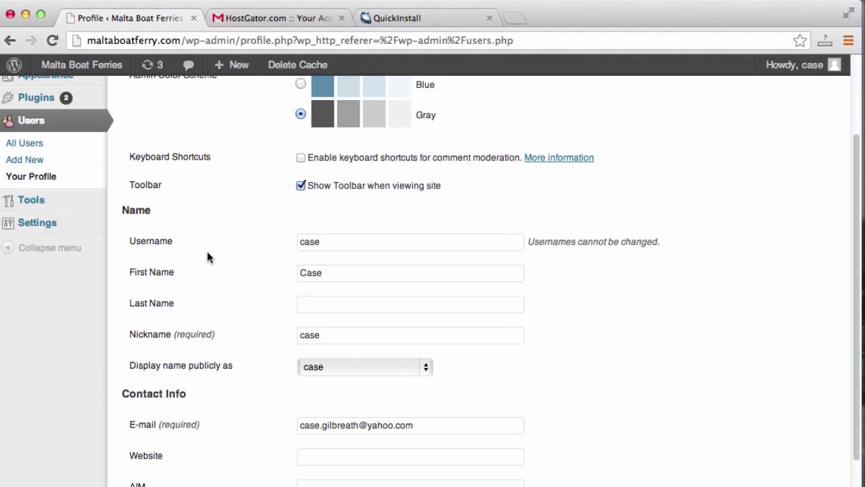
scroll(207, 257, "down", 4)
scroll(208, 257, "down", 5)
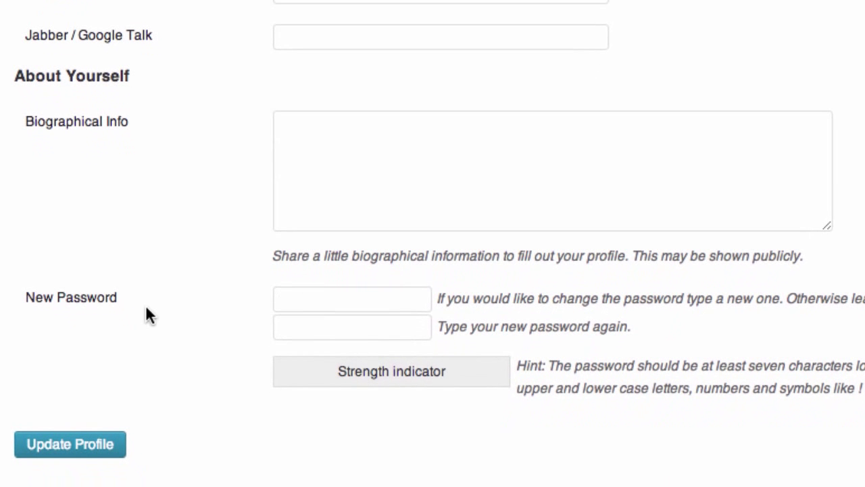
left_click(376, 298)
type("****")
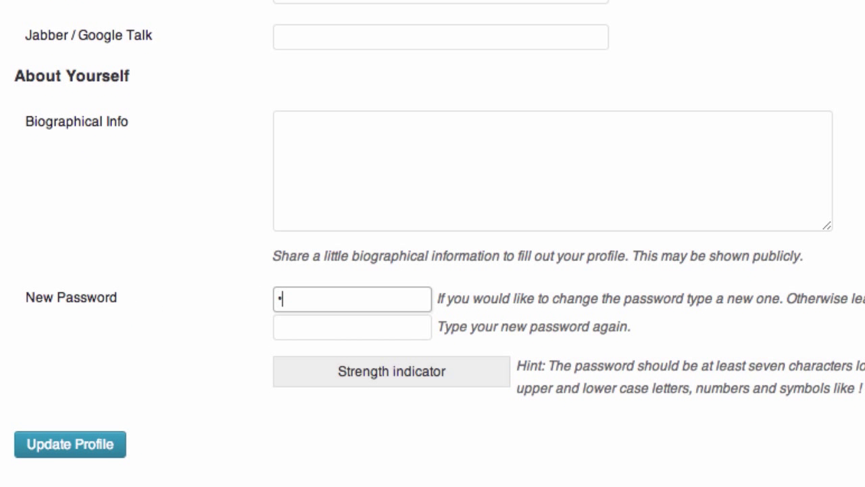
type("******")
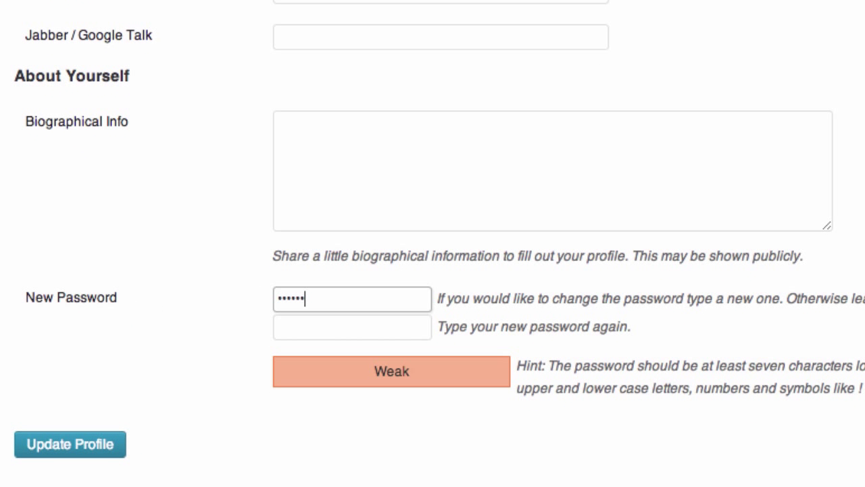
left_click(352, 326)
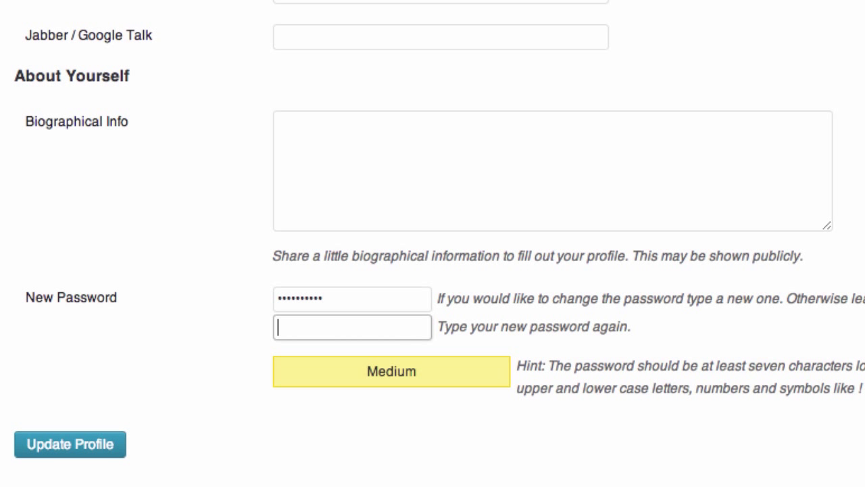
type("*****")
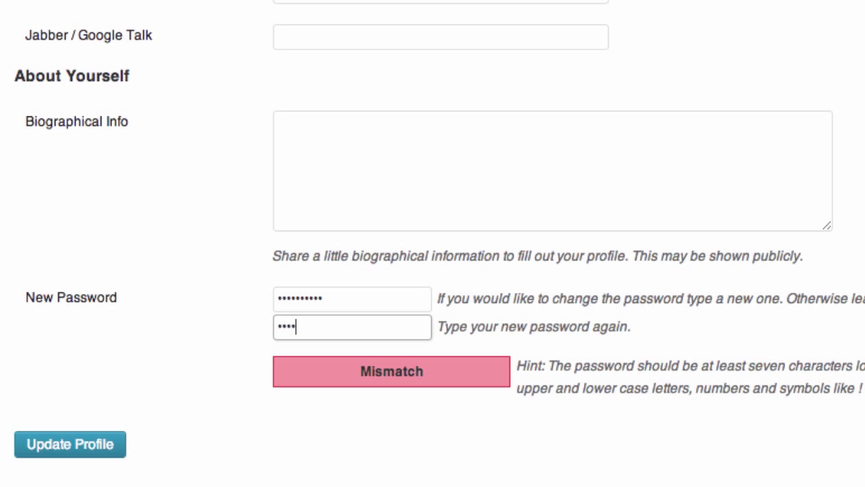
type("******")
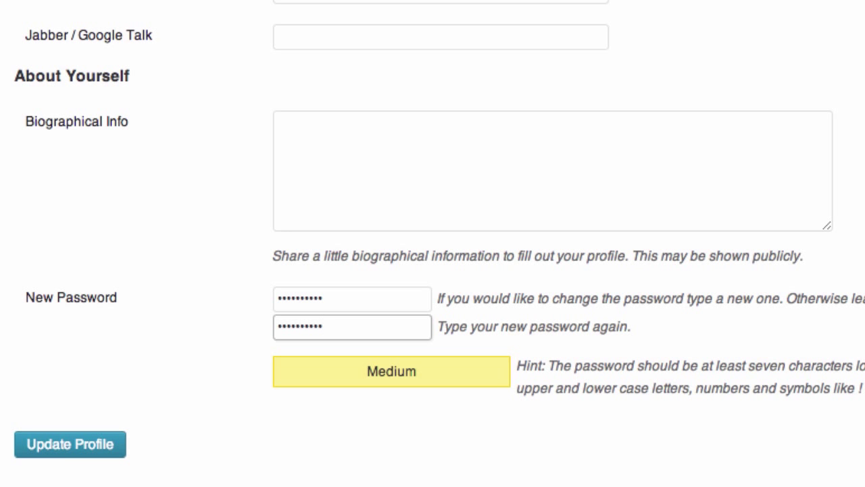
left_click(62, 443)
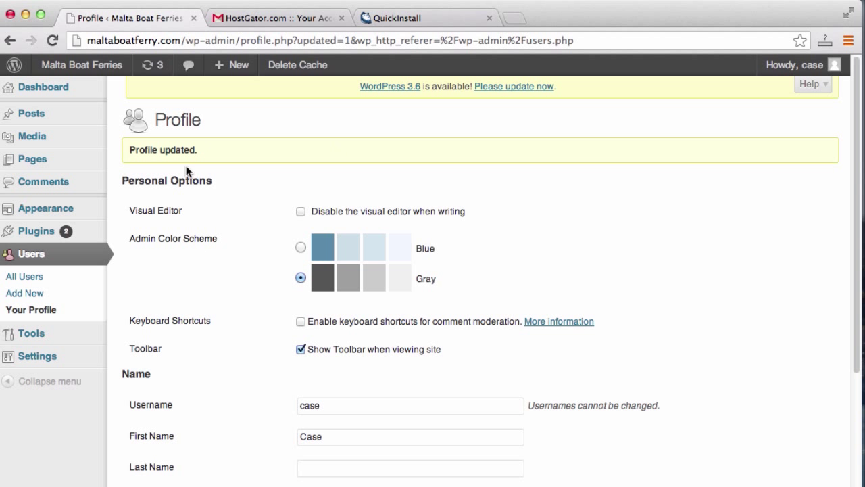
- Open maltaboatferry.com in a new tab and close the e-mail and install-page tabs
left_click(514, 20)
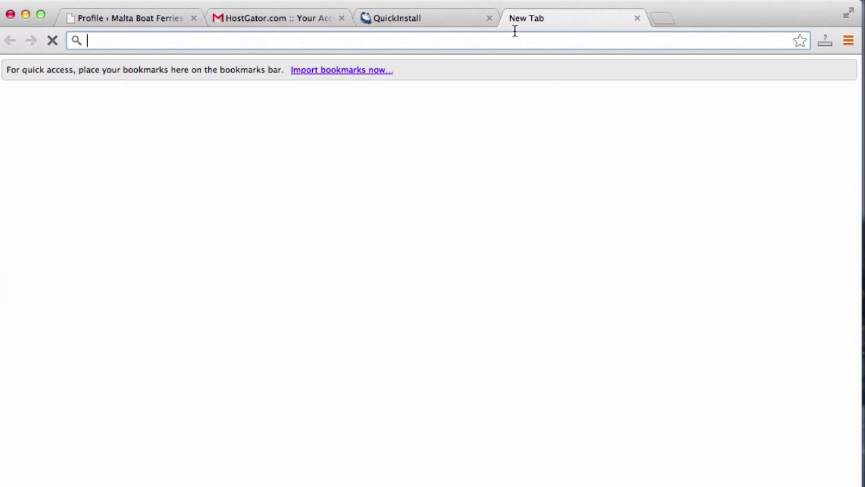
type("maltaboatferry.com")
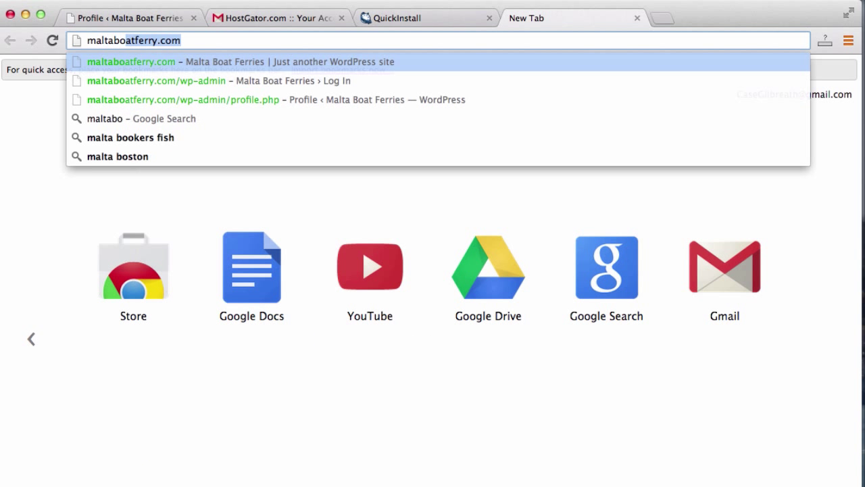
key("Return")
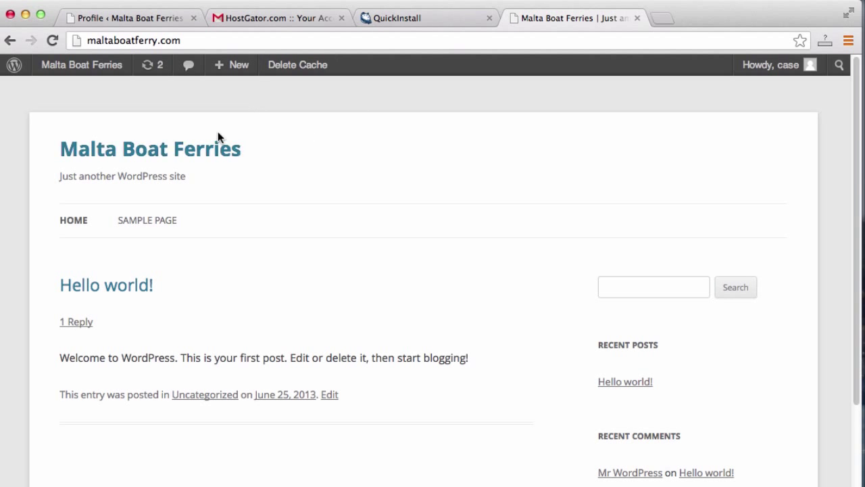
left_click(278, 18)
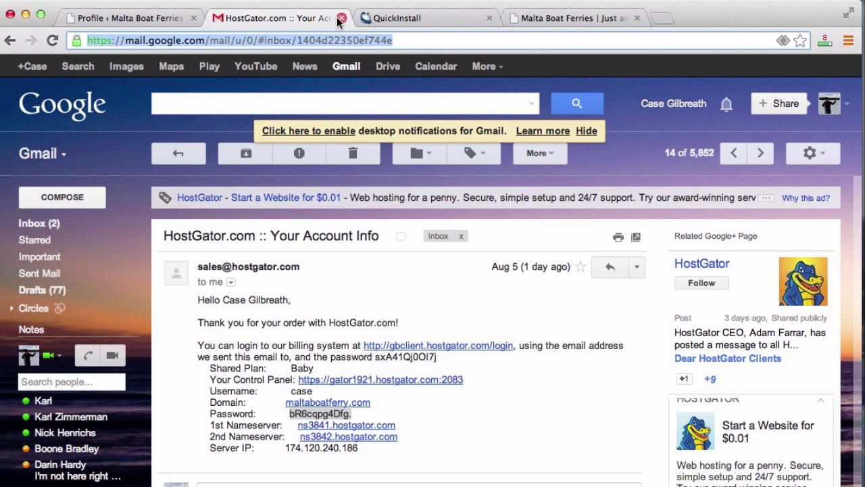
left_click(341, 18)
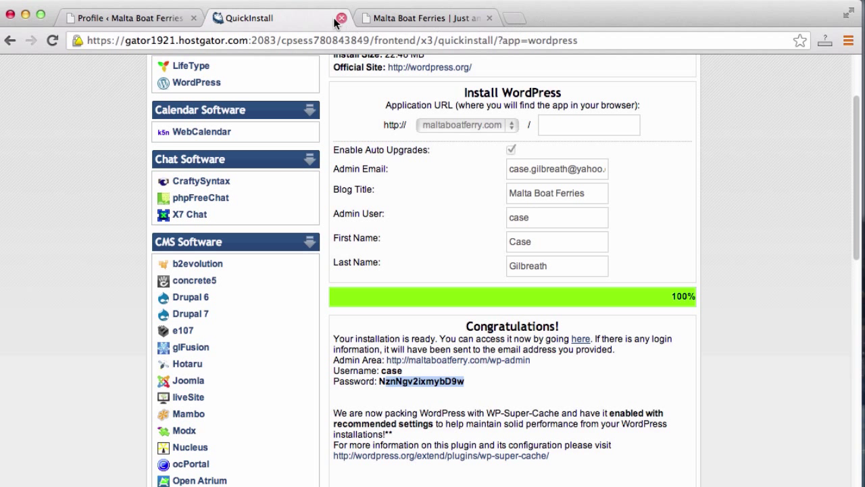
left_click(341, 18)
left_click(137, 19)
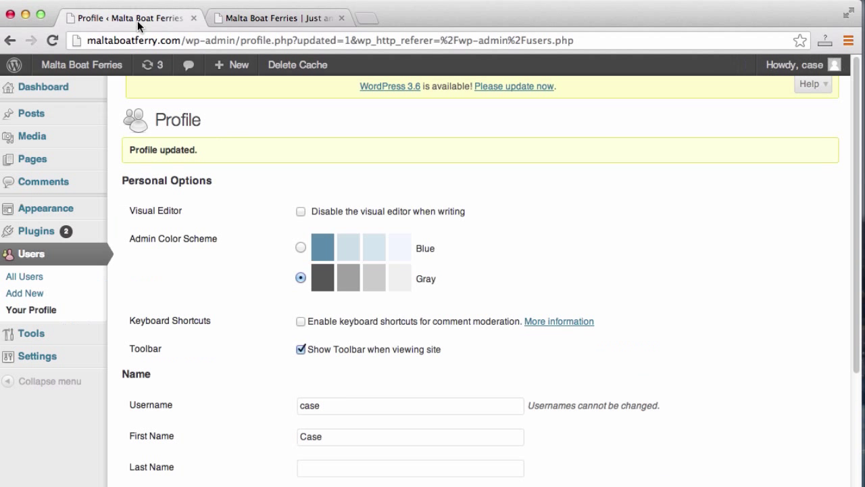
left_click(251, 19)
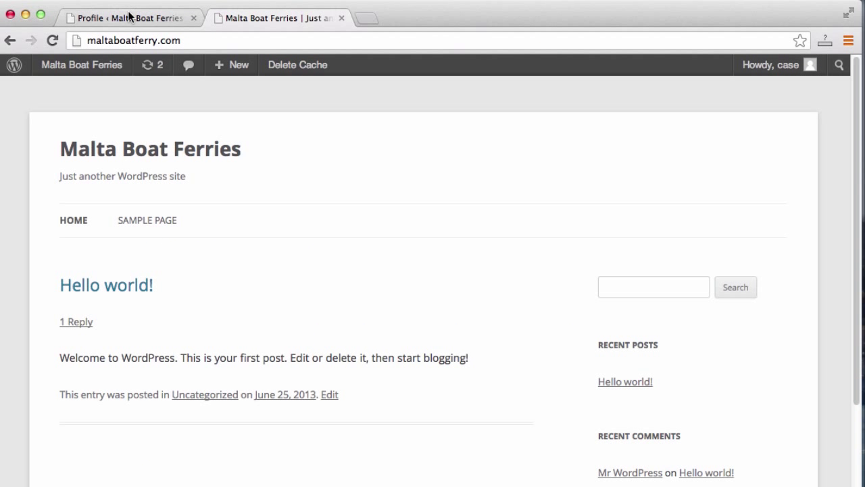
left_click(223, 42)
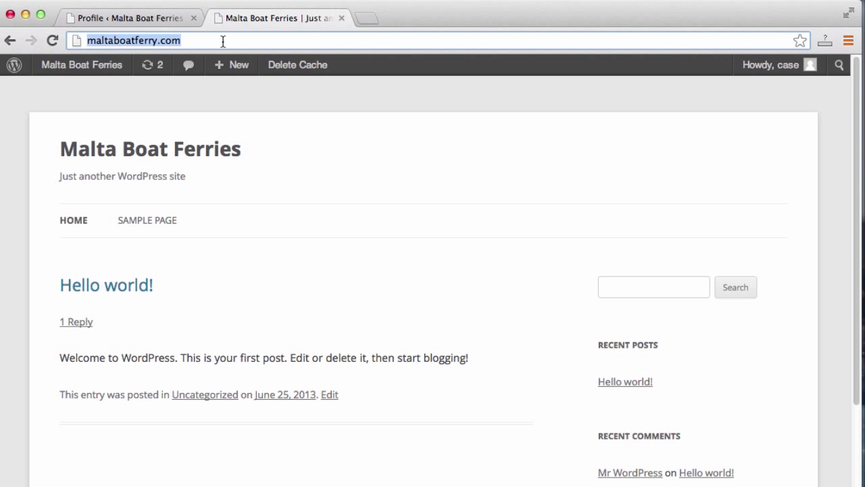
key("Return")
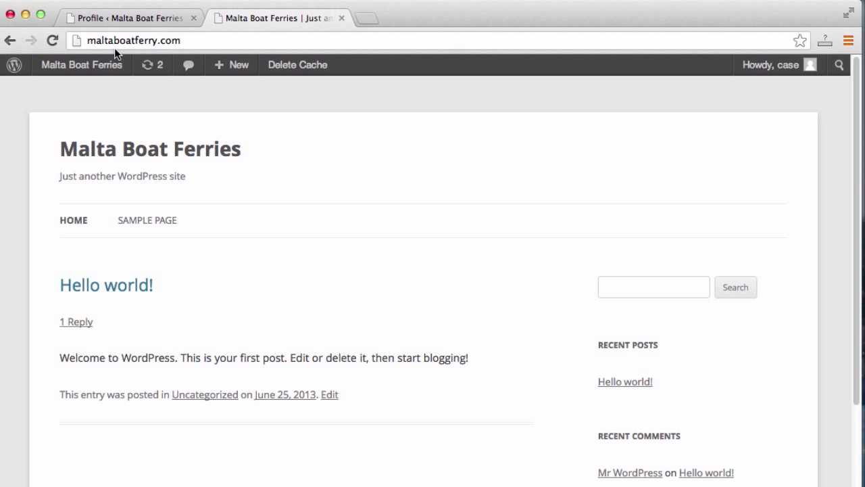
left_click(92, 41)
key("Left")
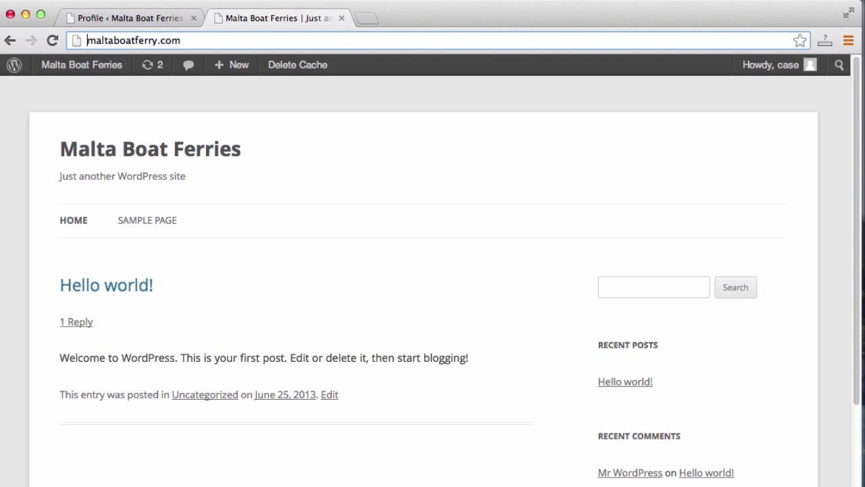
type("www.")
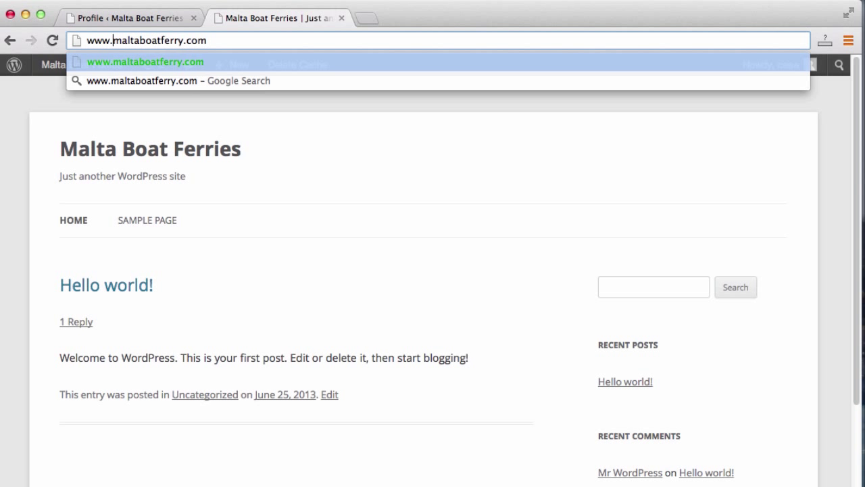
key("Return")
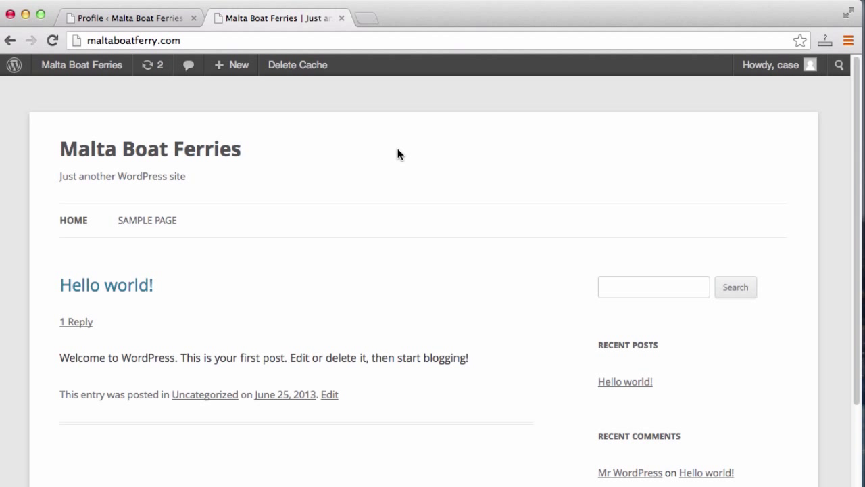
- Open General Settings and highlight the WordPress Address and Site Address fields
left_click(118, 18)
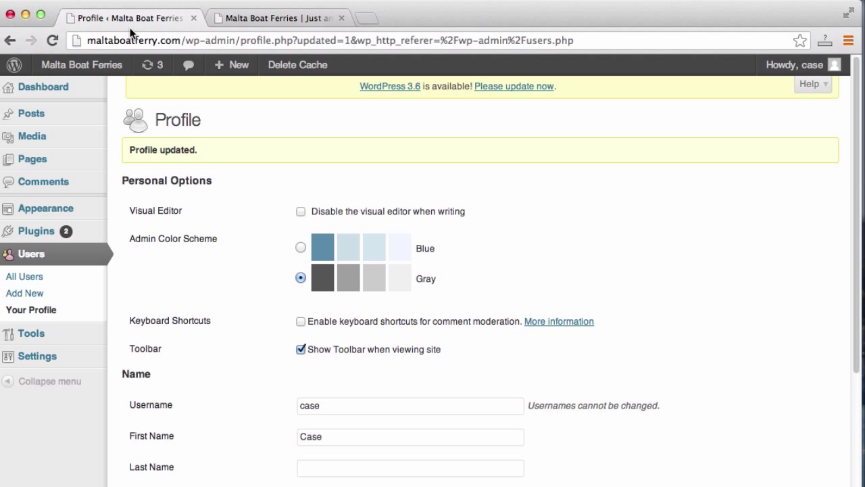
mouse_move(80, 362)
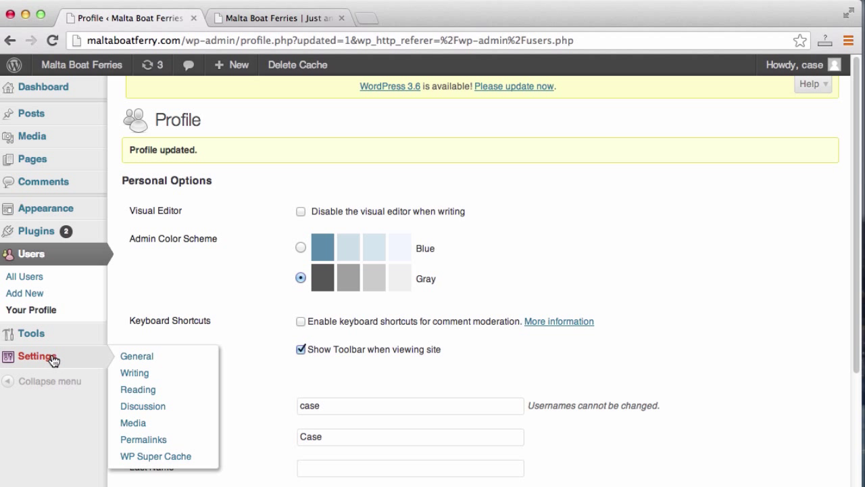
left_click(51, 358)
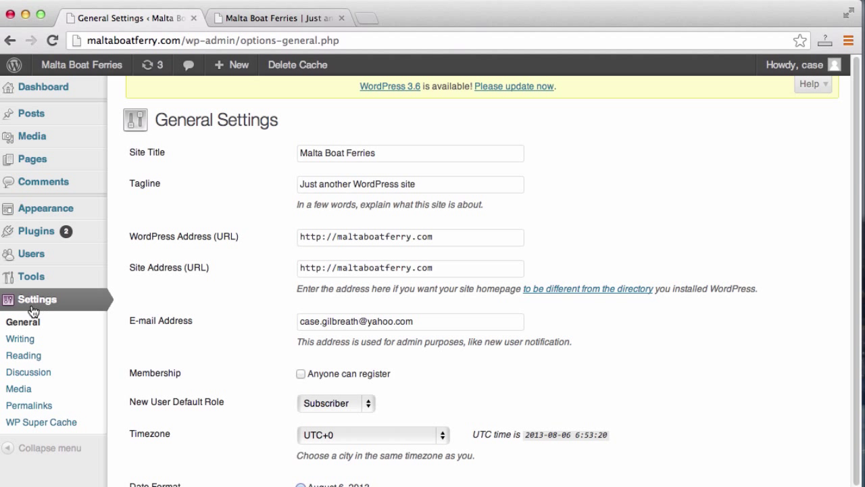
left_click_drag(128, 237, 250, 239)
left_click_drag(128, 267, 210, 271)
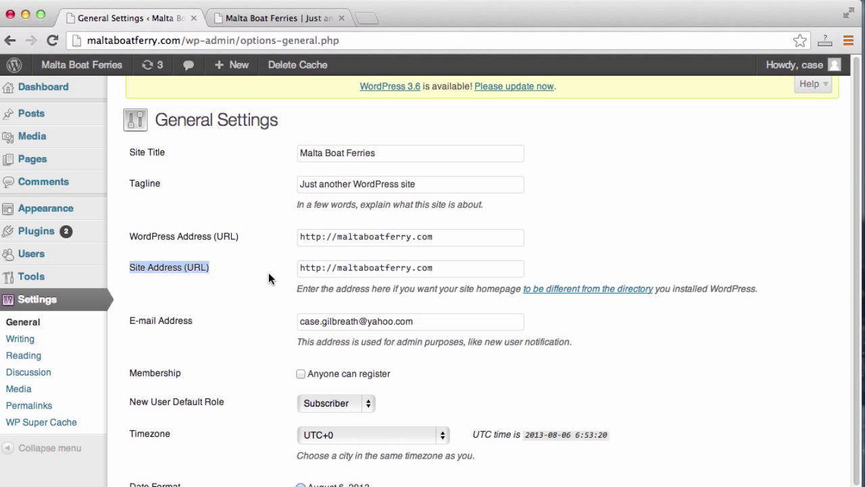
left_click(335, 237)
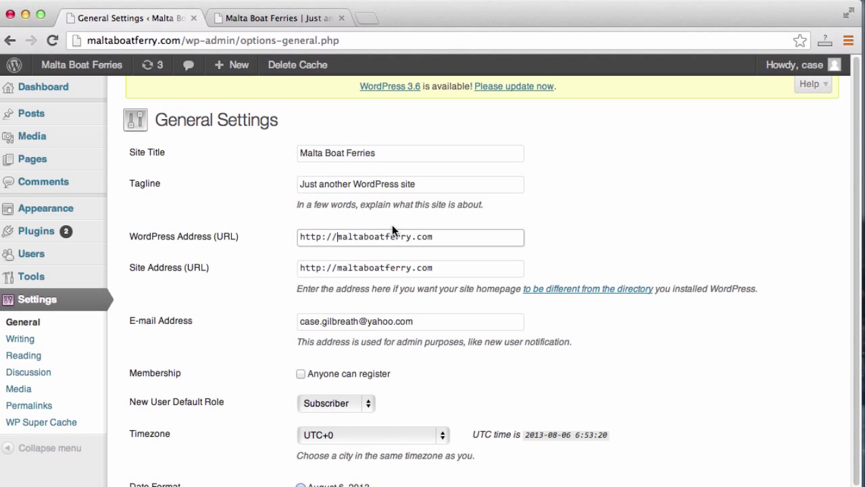
type("www.")
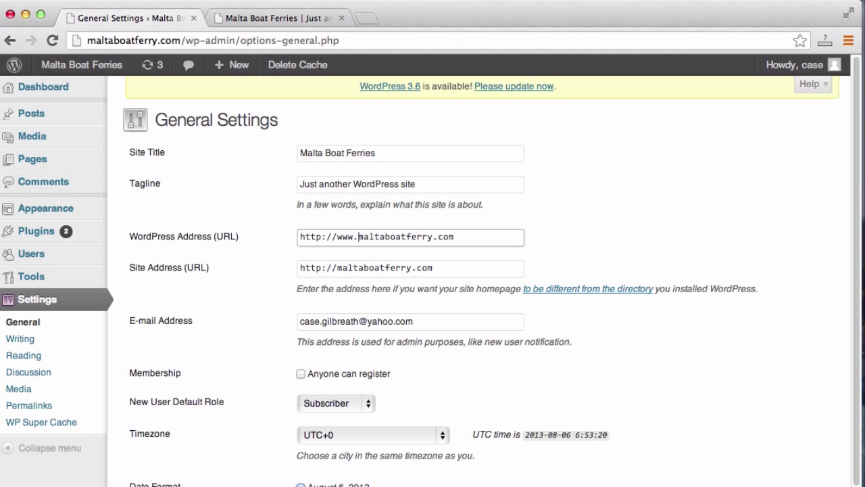
left_click(338, 268)
type("www.")
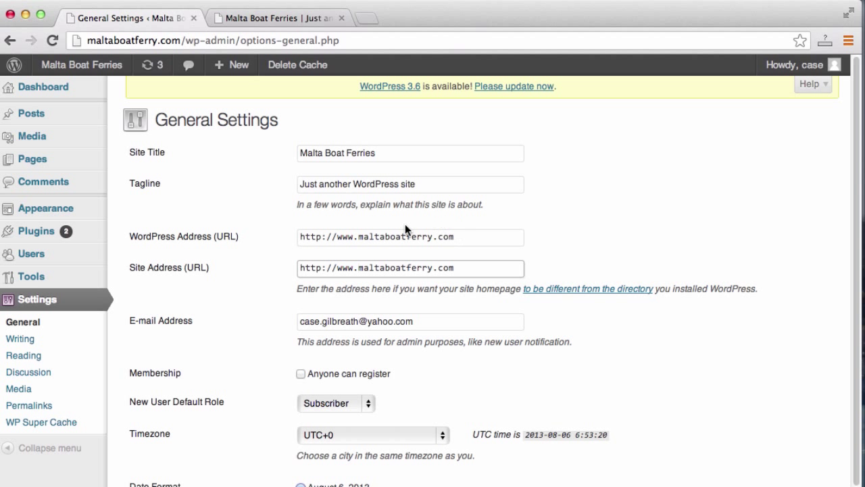
scroll(260, 264, "down", 1)
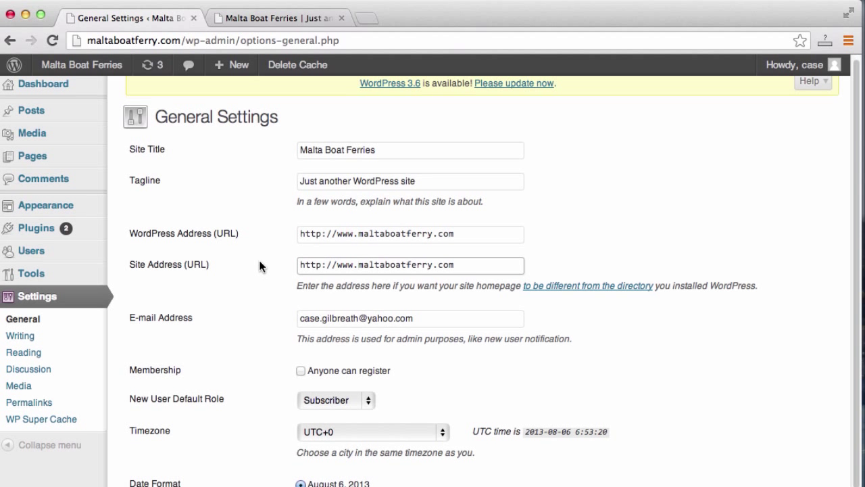
scroll(258, 258, "down", 5)
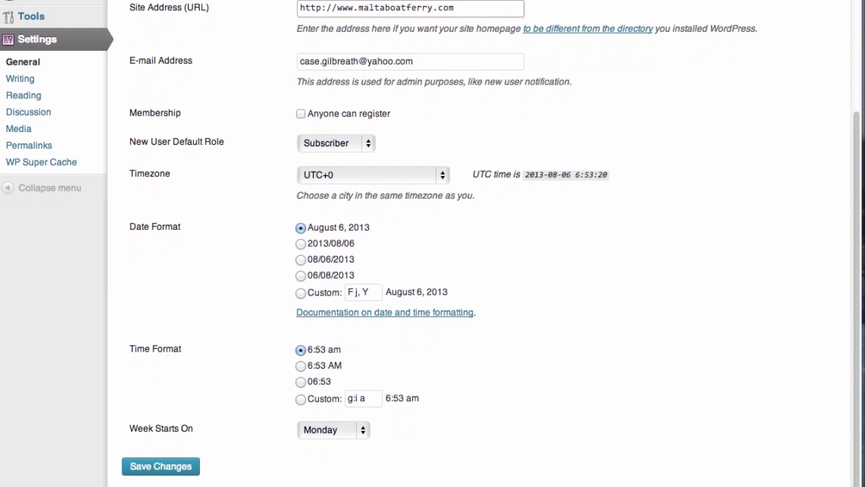
left_click(148, 471)
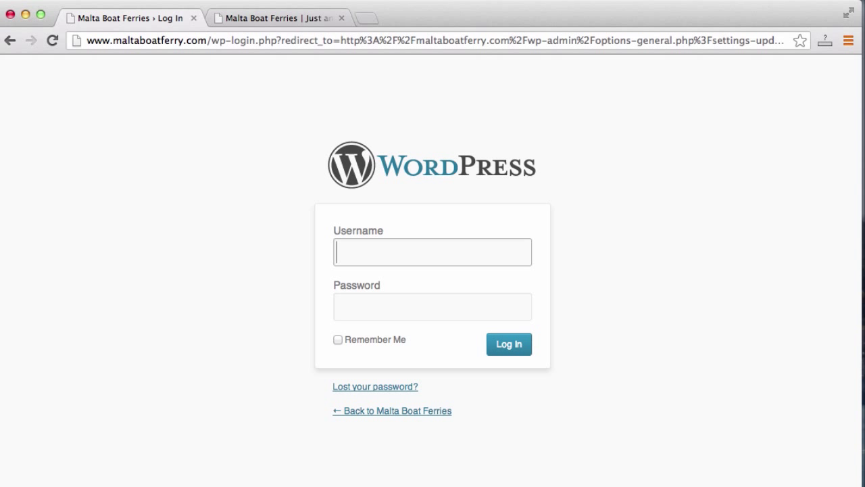
- Log back in with the admin credentials and dismiss Chrome's save-password prompt
type("c")
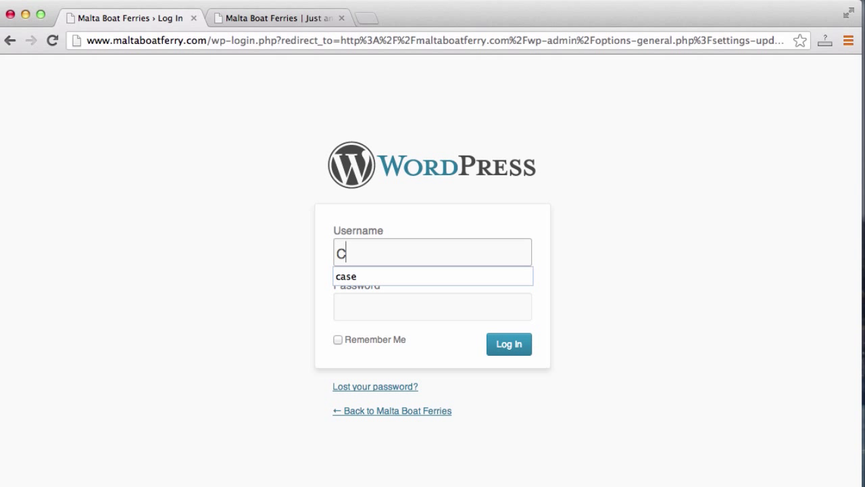
type("ase")
key("Tab")
type("••••")
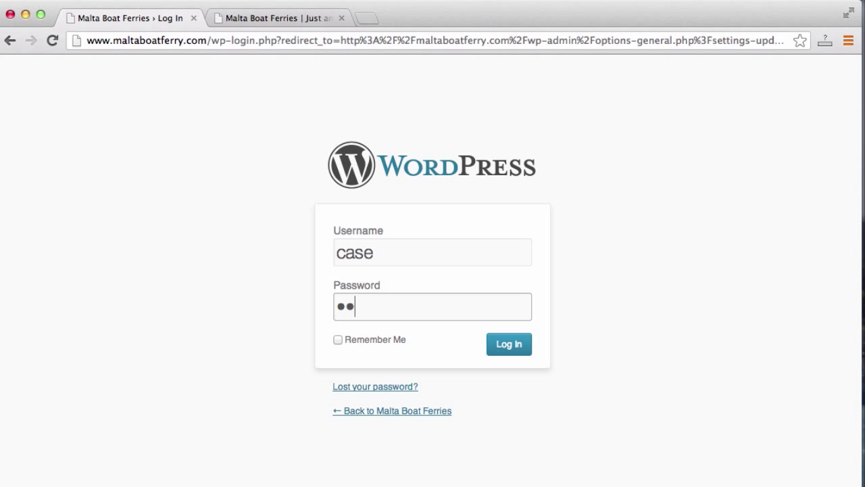
type("••••••")
key("Return")
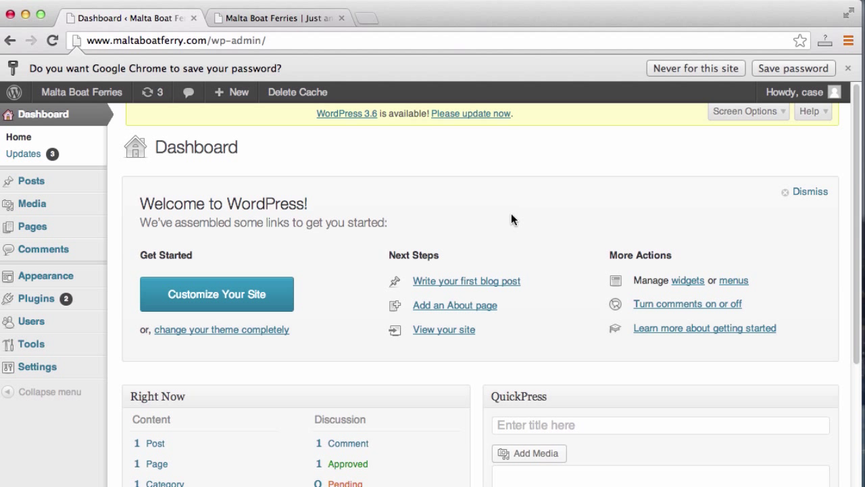
left_click(847, 68)
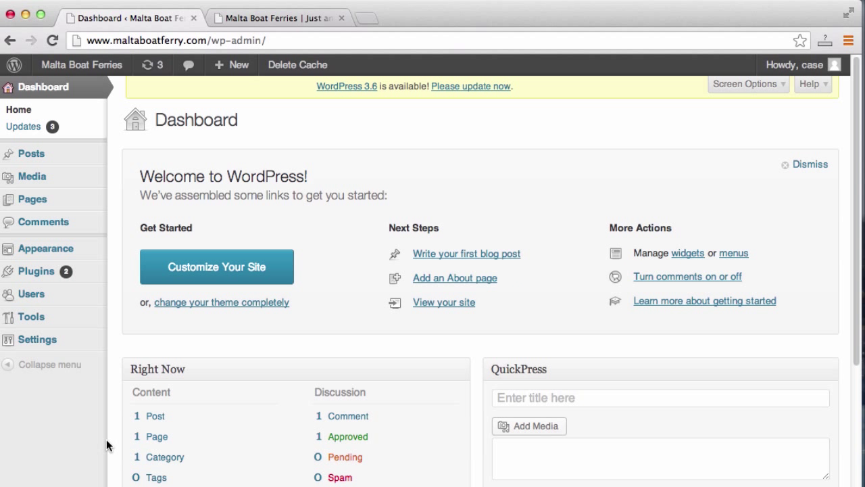
mouse_move(82, 253)
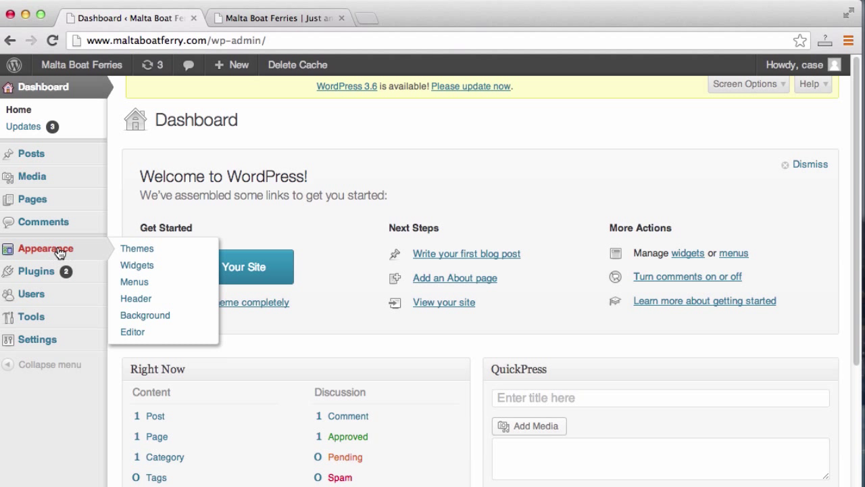
- Search the installable themes for 'responsive'
left_click(144, 252)
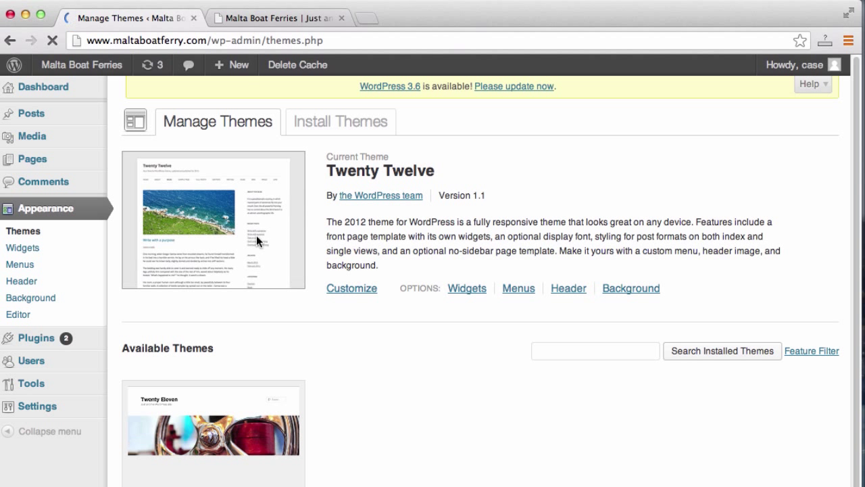
left_click(342, 128)
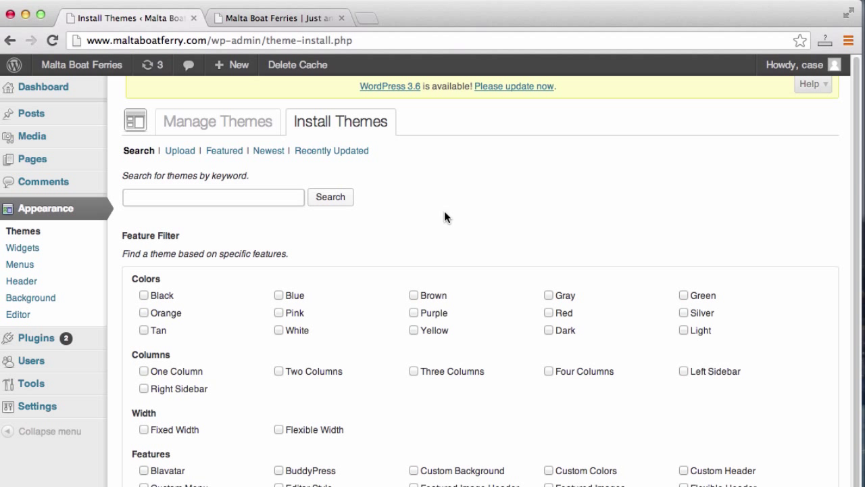
type("re")
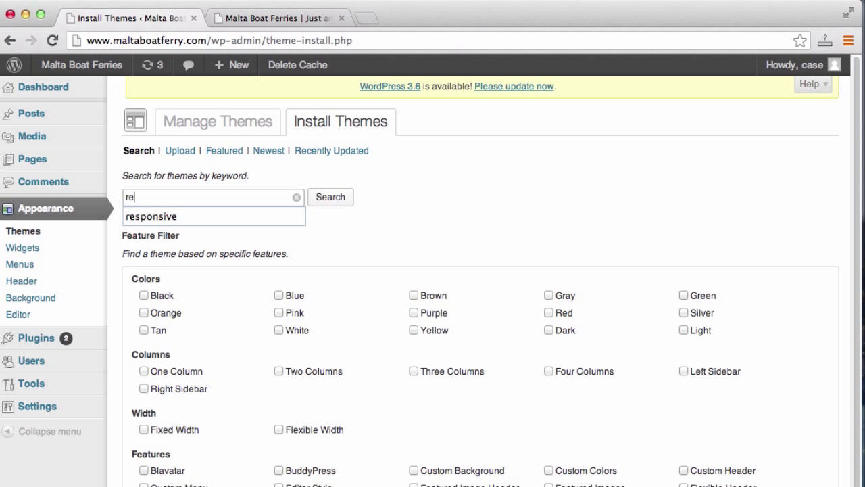
type("sponsive")
key("Return")
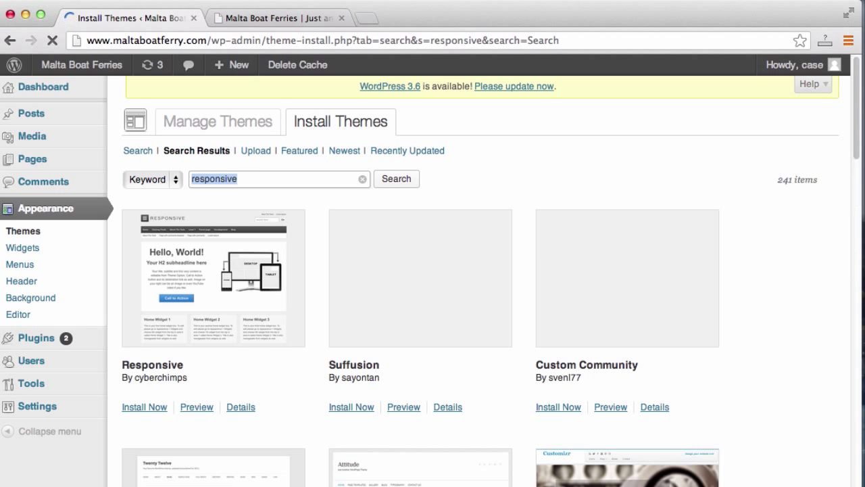
- Install the Alexandria theme from the search results
scroll(725, 366, "down", 10)
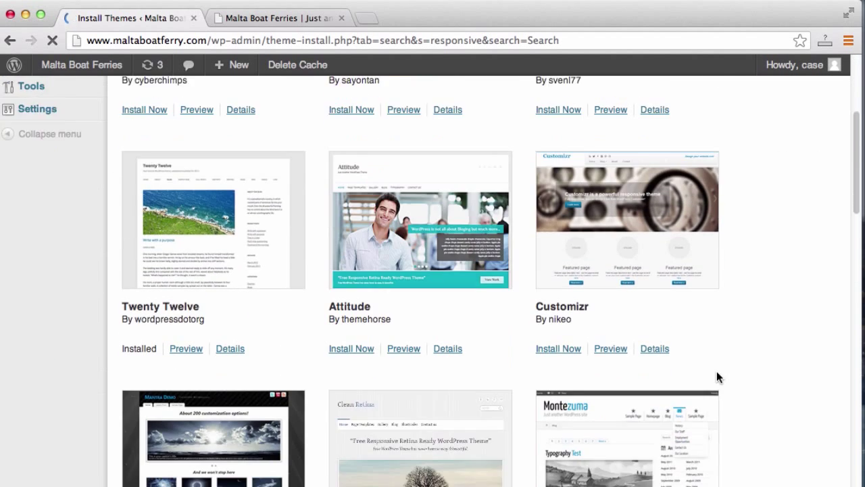
scroll(718, 377, "down", 13)
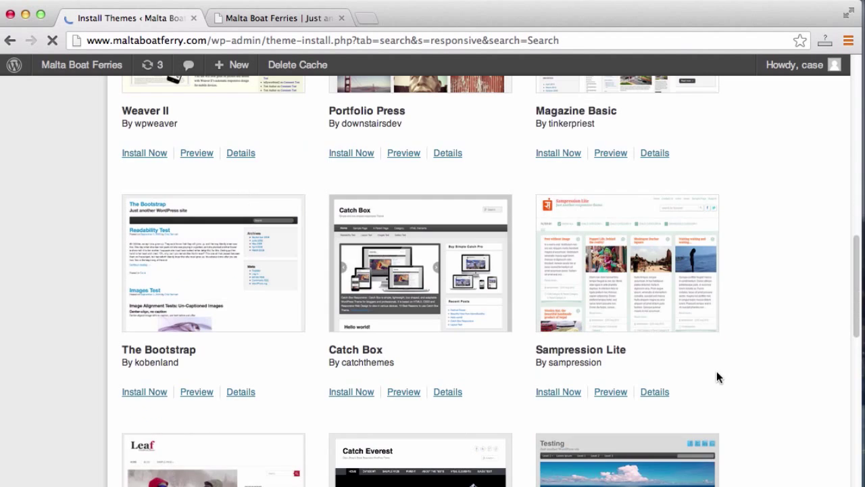
scroll(717, 376, "down", 18)
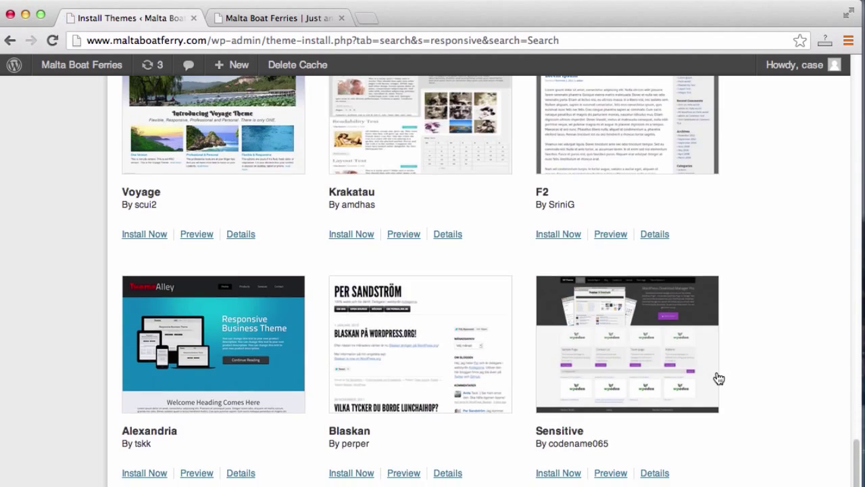
scroll(718, 377, "down", 1)
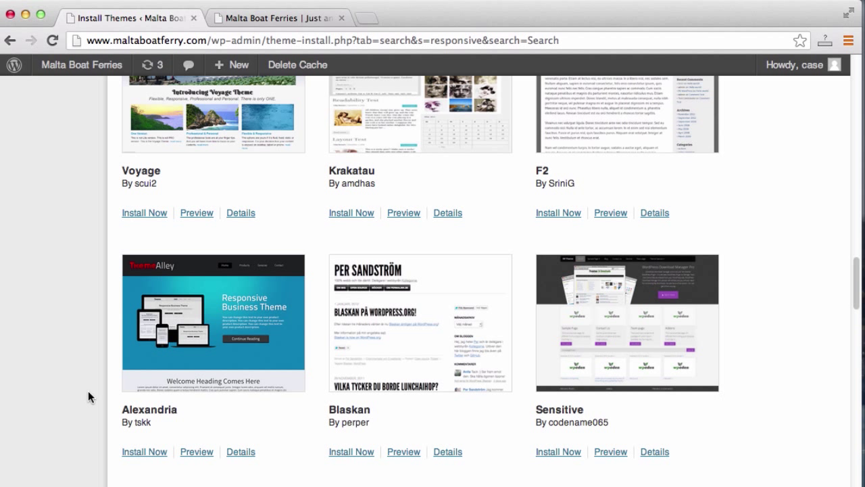
left_click_drag(178, 408, 119, 408)
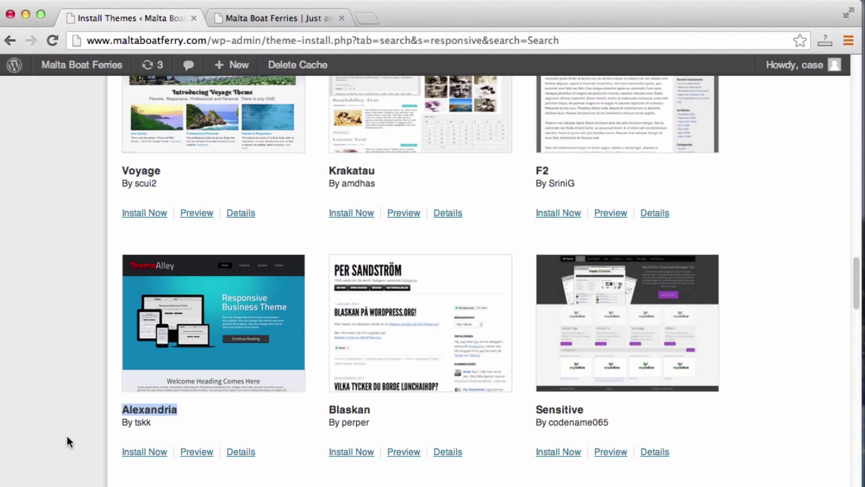
scroll(74, 433, "down", 1)
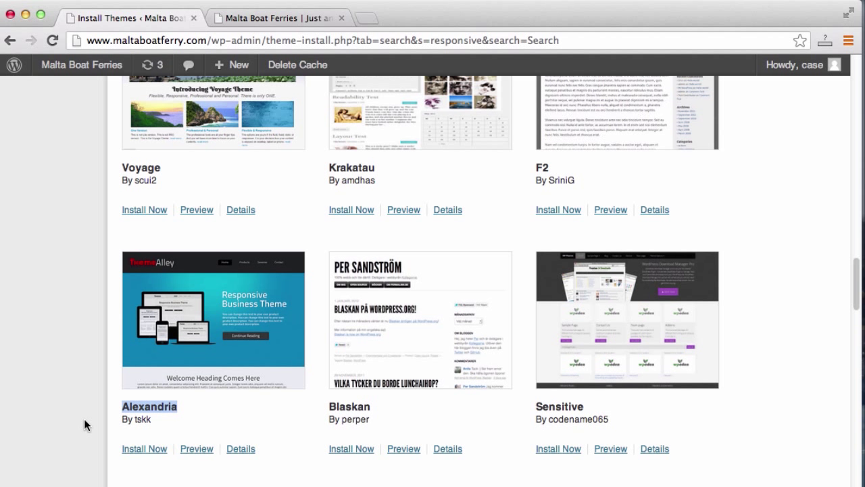
left_click(190, 403)
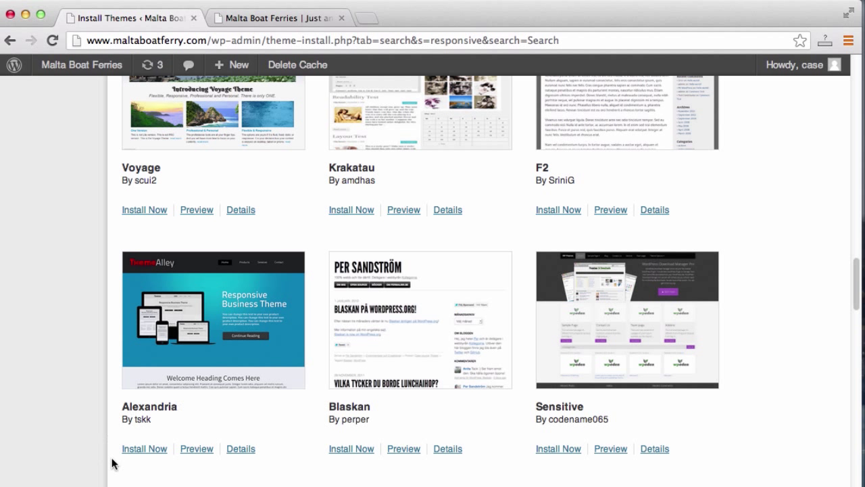
left_click(152, 449)
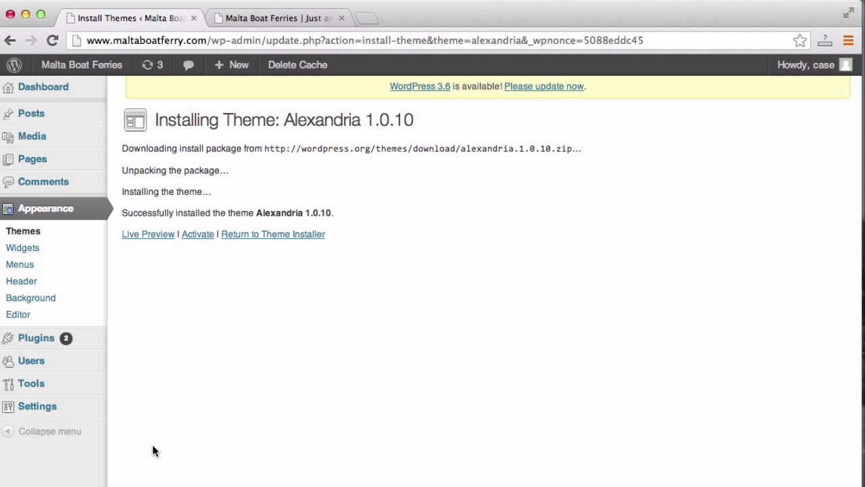
- Activate the Alexandria theme, then switch to the live site tab
left_click(198, 236)
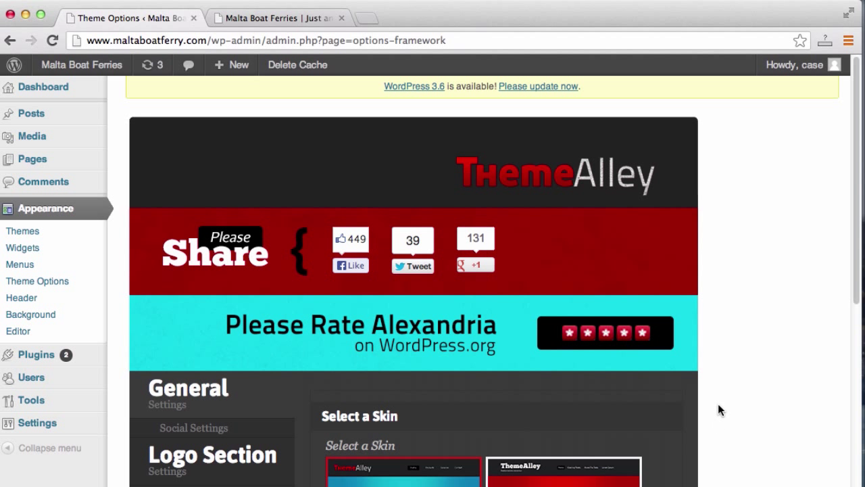
scroll(718, 402, "down", 10)
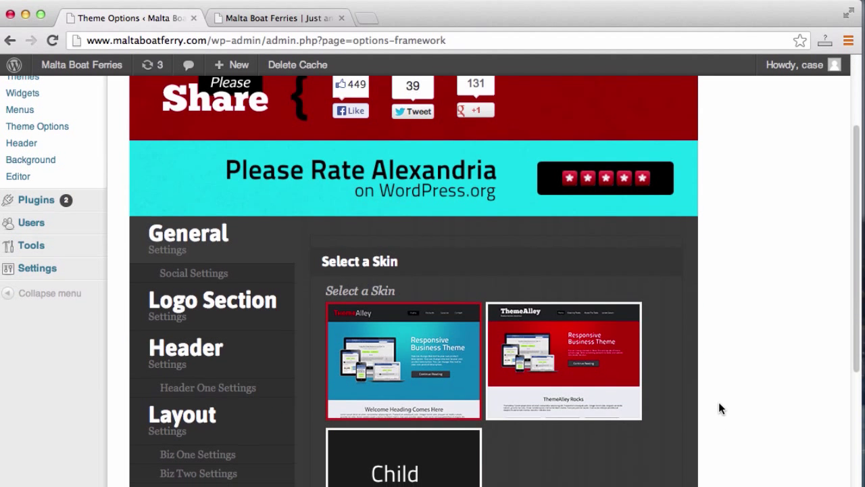
scroll(719, 402, "up", 10)
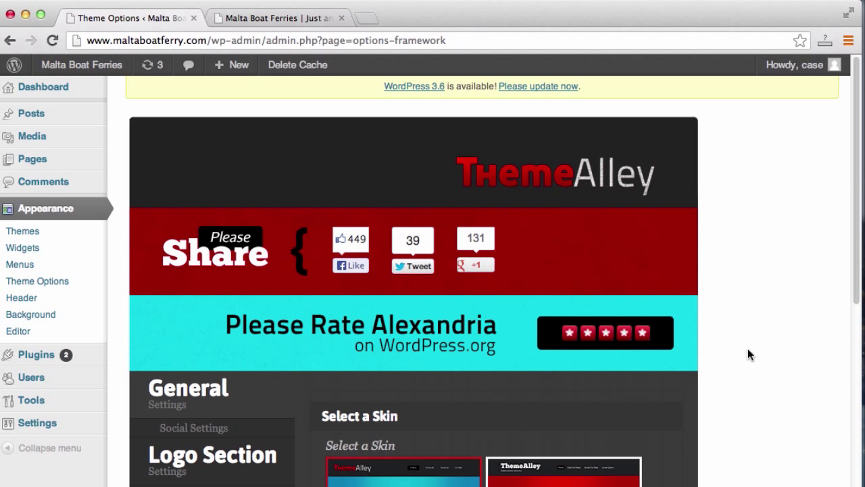
left_click(253, 19)
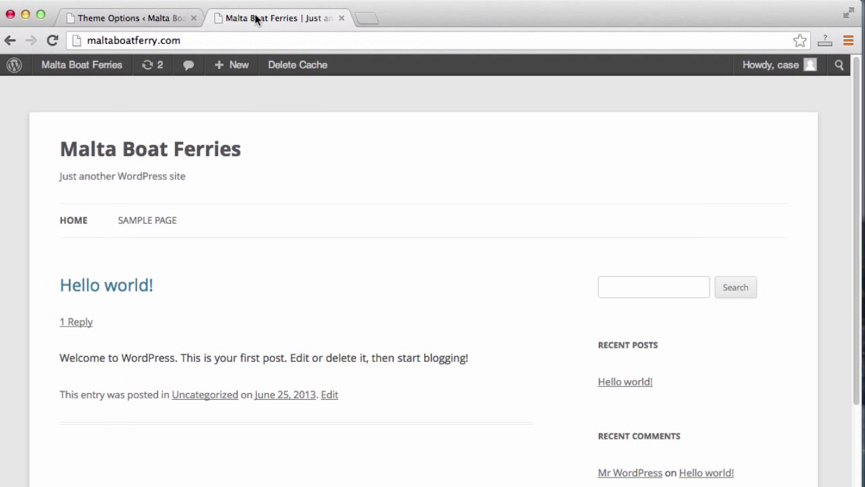
- Reload the live site and scroll through its new Alexandria layout with the business slider
left_click(290, 39)
key("Return")
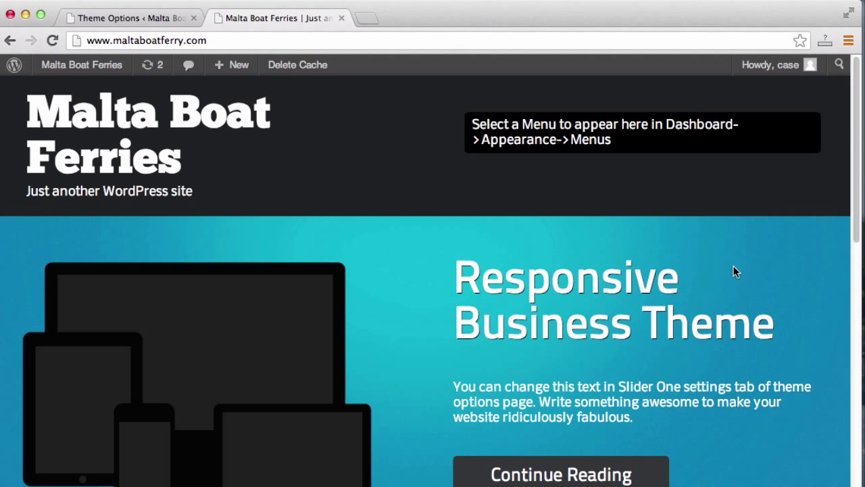
scroll(734, 267, "down", 5)
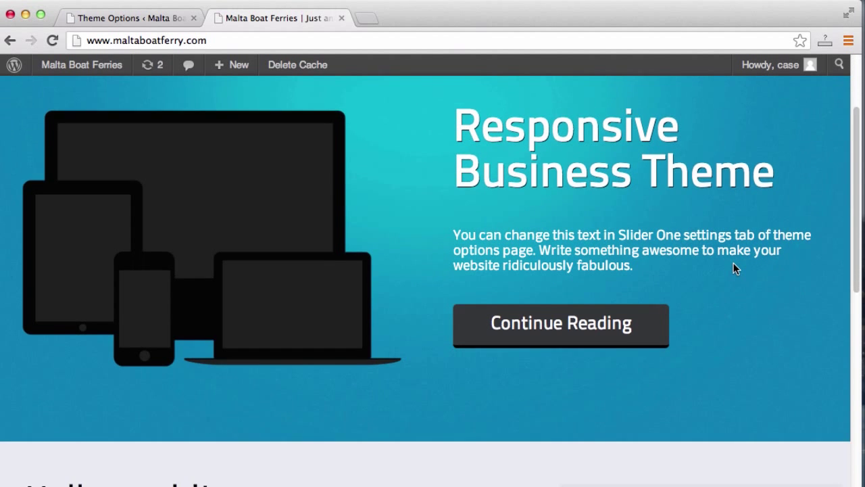
scroll(734, 268, "down", 5)
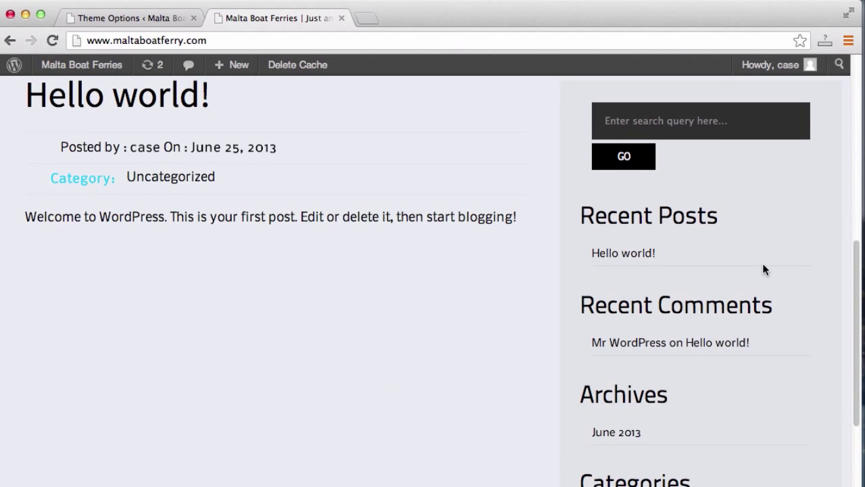
scroll(769, 267, "down", 6)
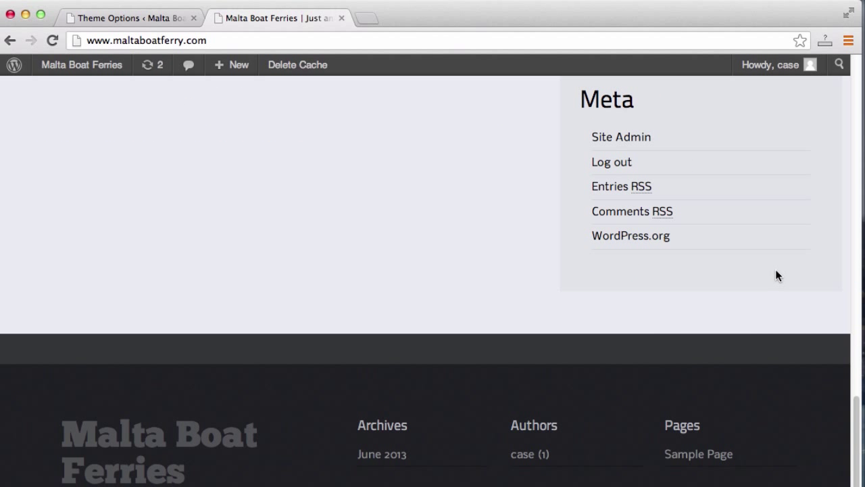
scroll(776, 274, "up", 4)
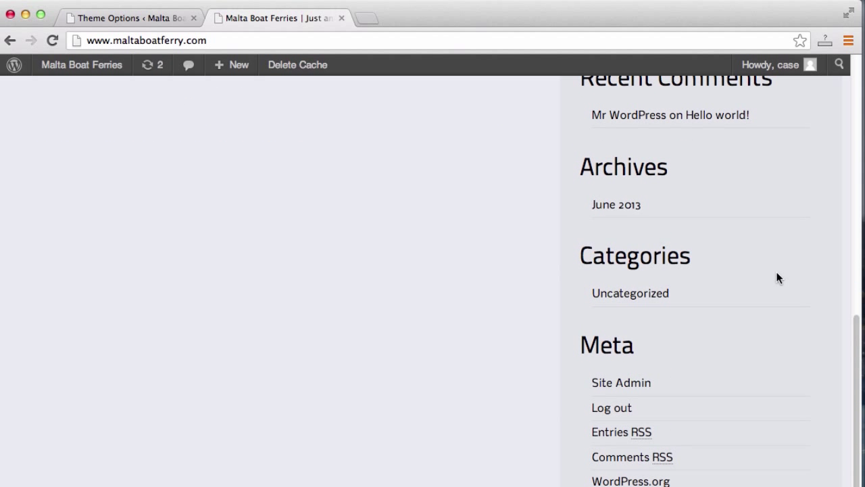
scroll(777, 276, "up", 6)
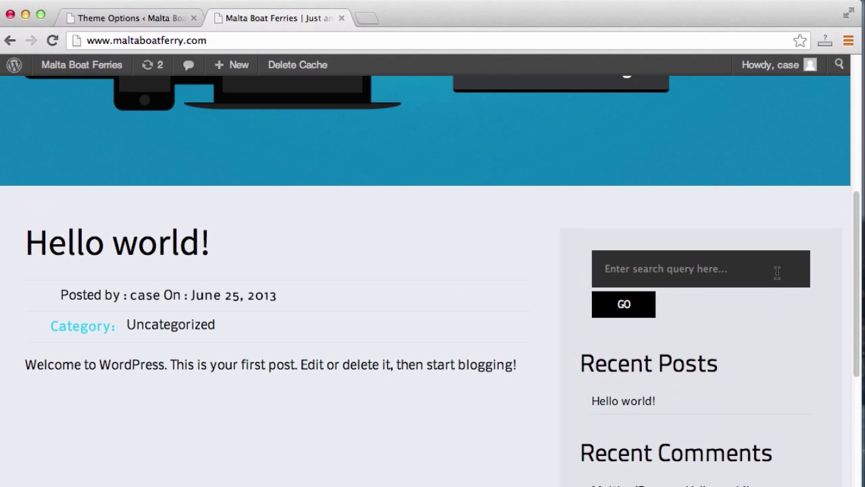
scroll(777, 276, "up", 2)
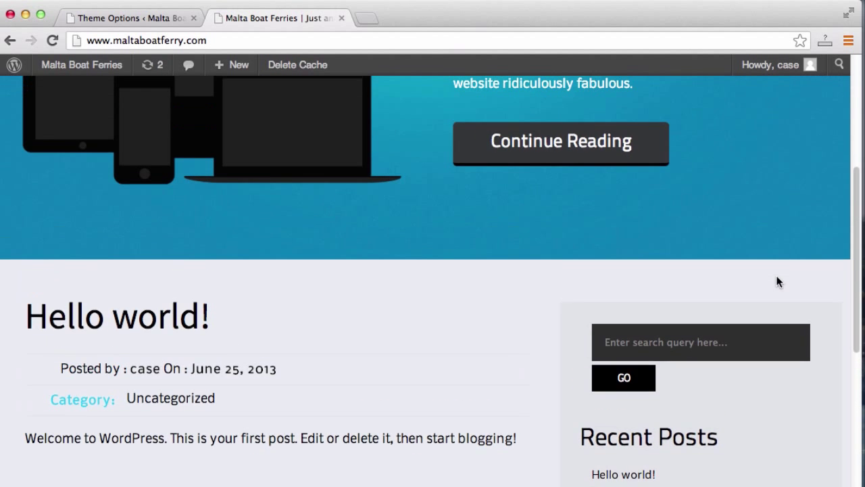
scroll(777, 282, "up", 5)
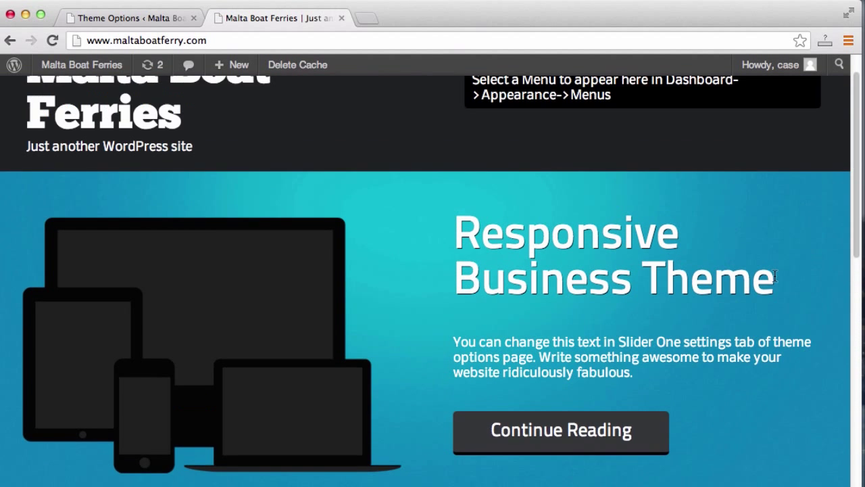
scroll(774, 275, "up", 1)
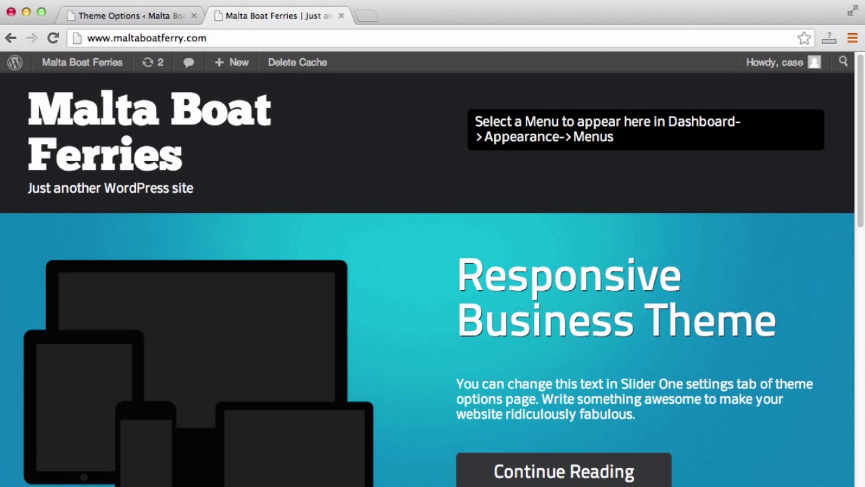
left_click_drag(1, 243, 67, 244)
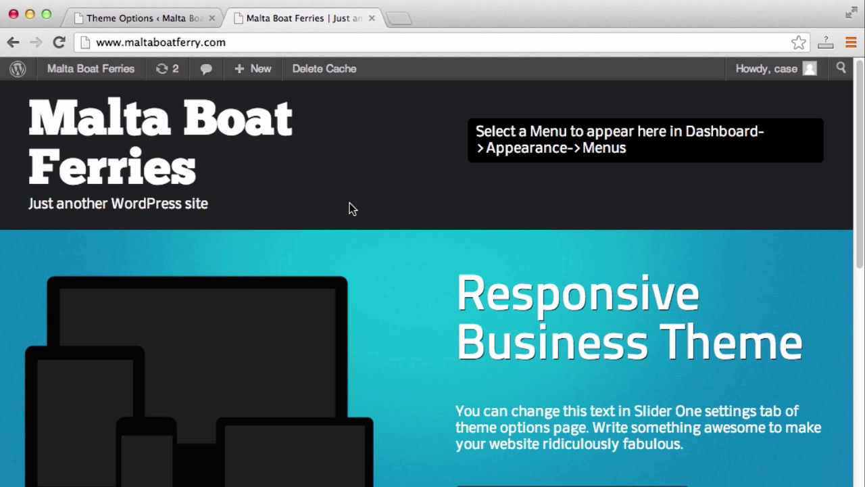
- Trash the default Sample Page from All Pages, then start a new page
left_click(134, 18)
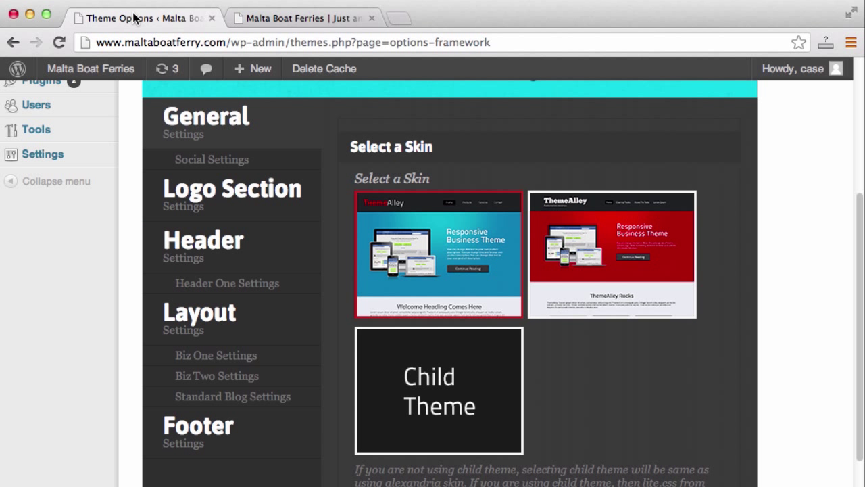
scroll(112, 354, "up", 5)
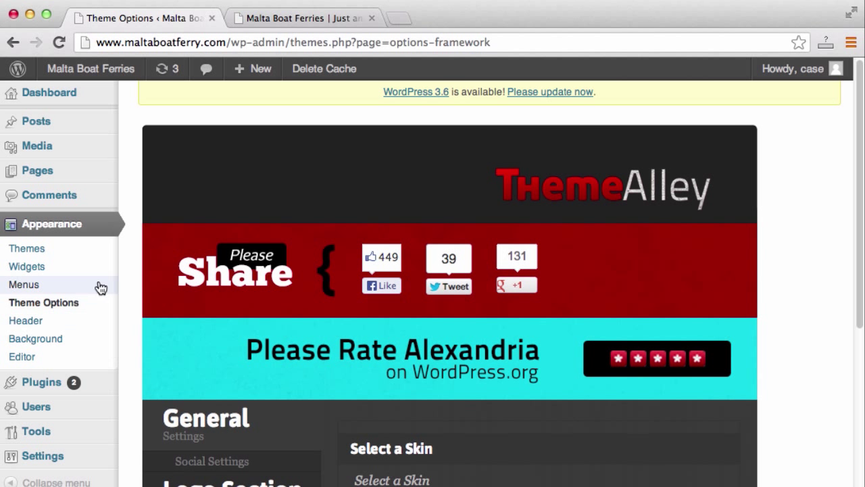
left_click(41, 172)
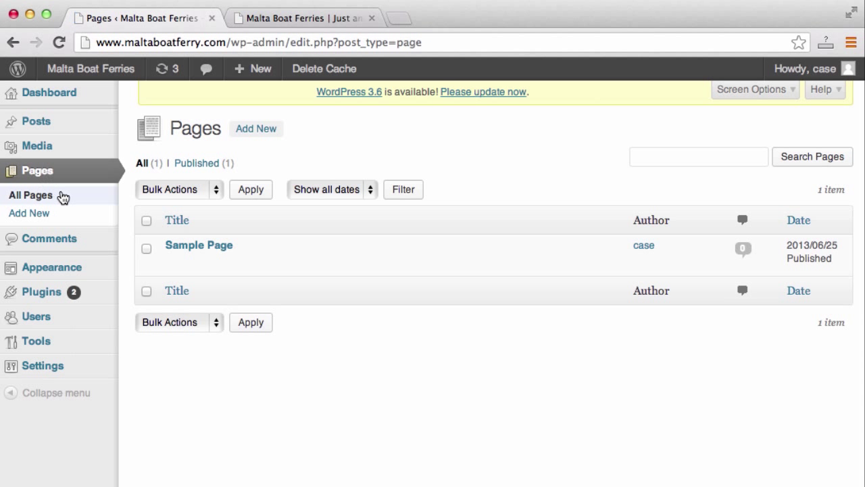
mouse_move(212, 247)
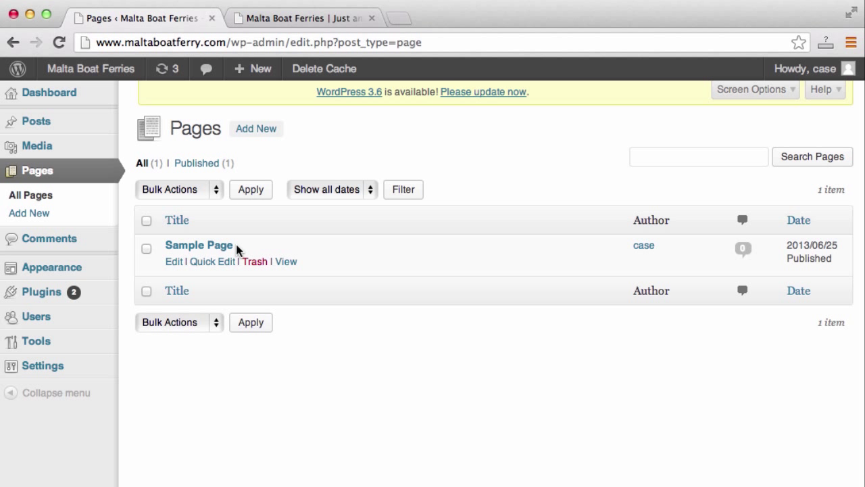
left_click(148, 250)
left_click(264, 265)
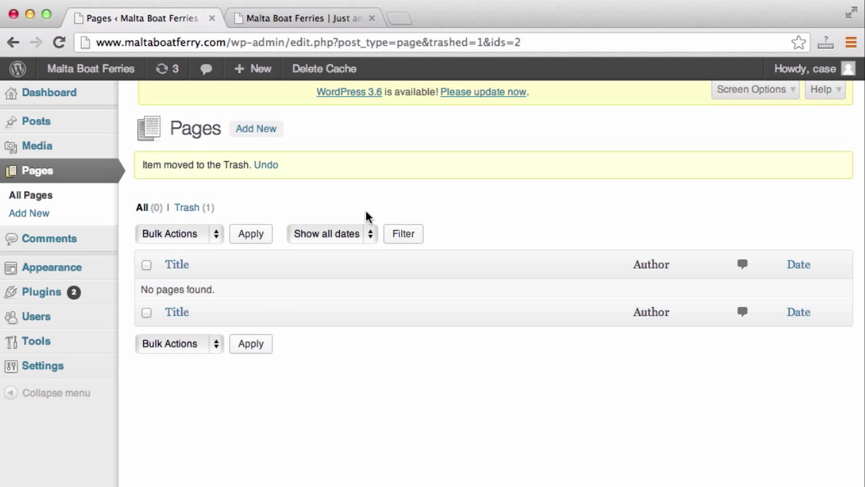
left_click(260, 132)
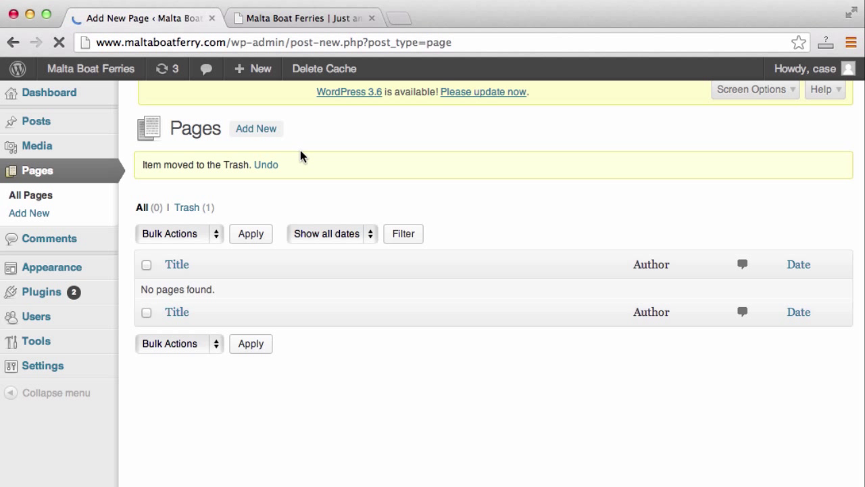
- Publish pages titled 'Home' and 'About Us'
type("Home")
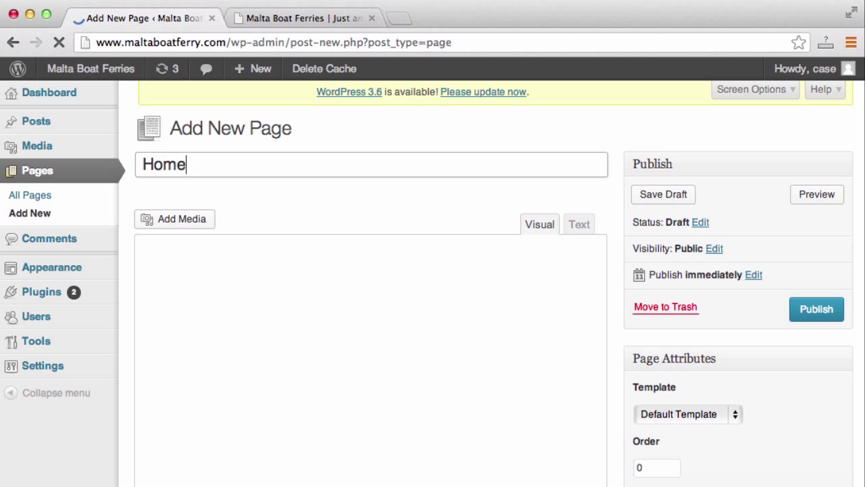
left_click(552, 329)
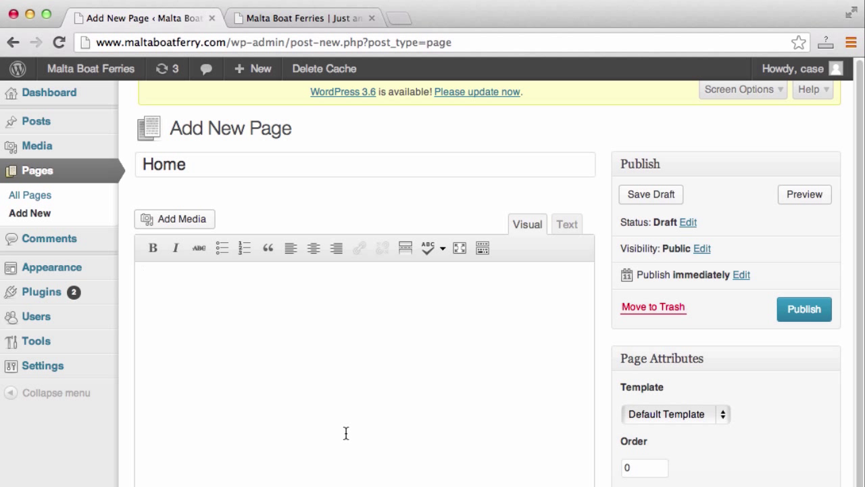
left_click(788, 313)
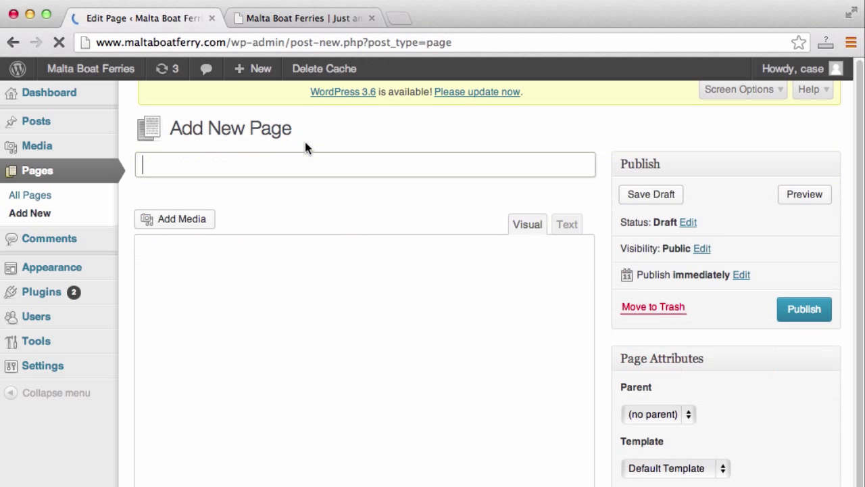
type("About Us")
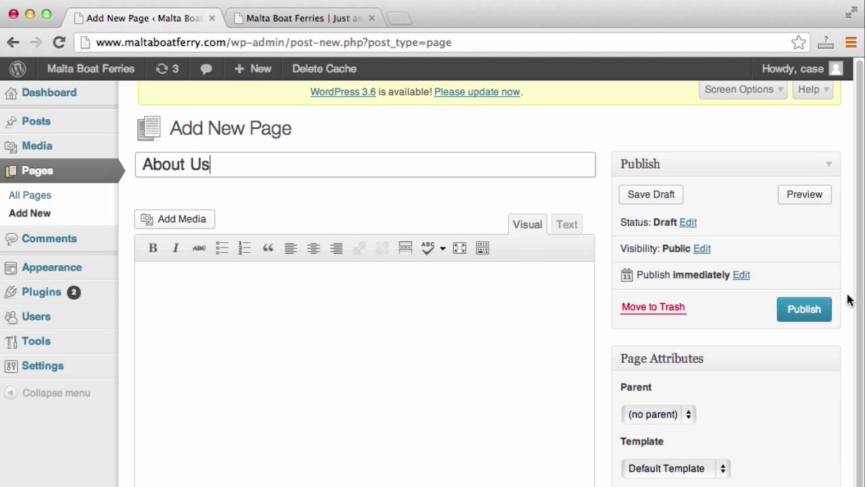
left_click(798, 310)
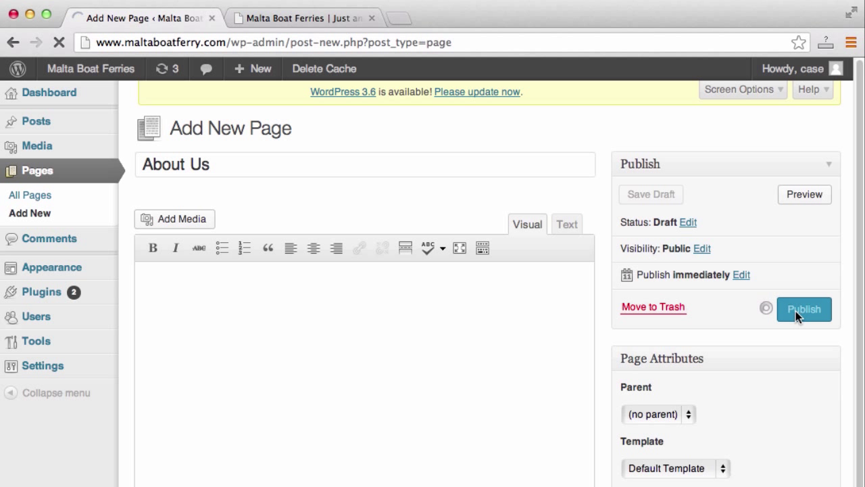
- Publish two more pages titled 'Contact' and 'Blog'
left_click(276, 129)
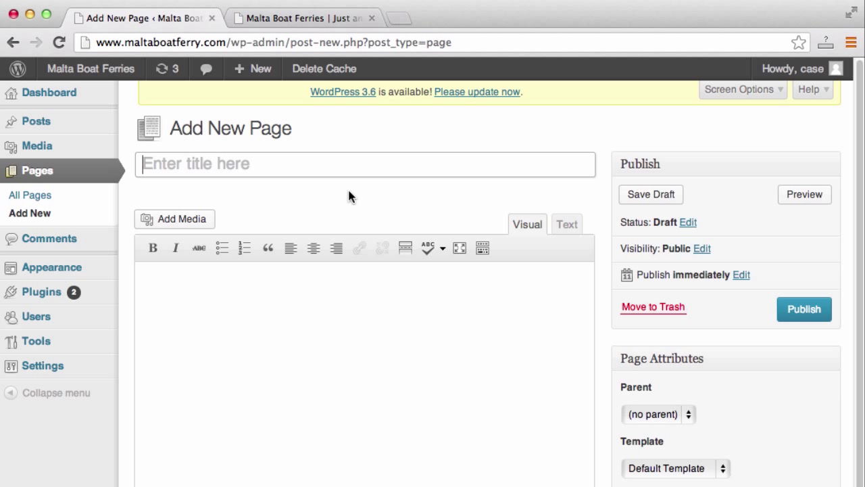
type("Contact")
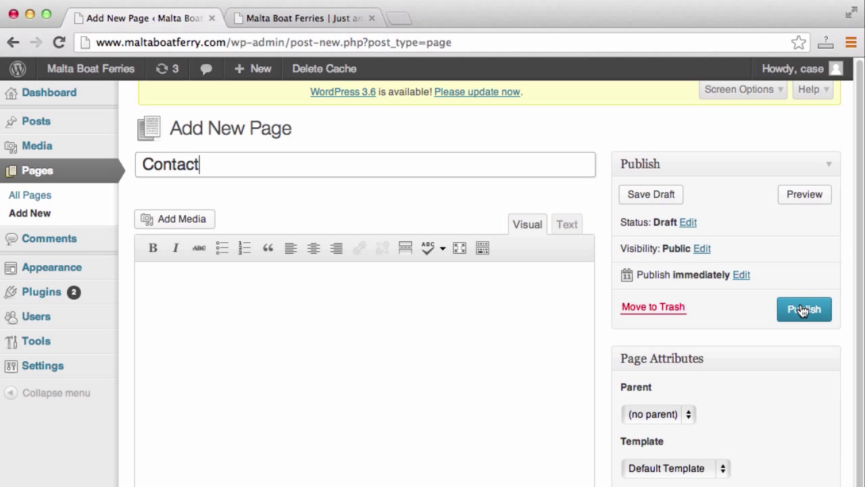
left_click(802, 310)
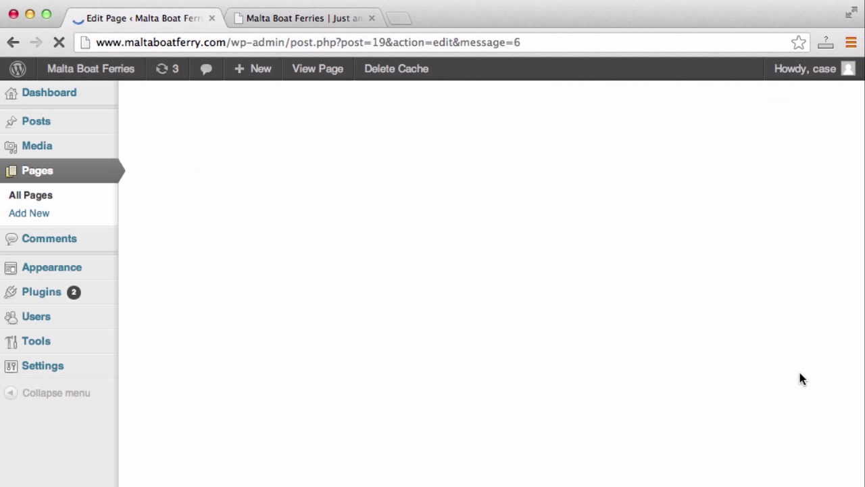
left_click(281, 132)
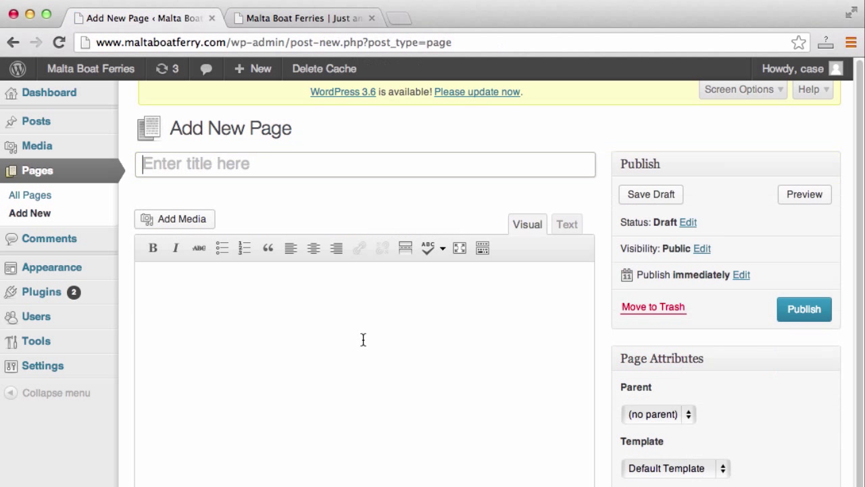
type("Blog")
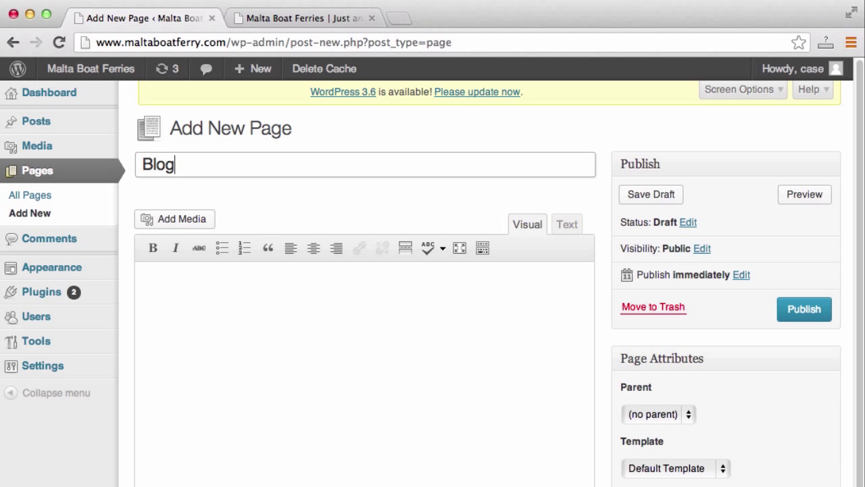
left_click(793, 312)
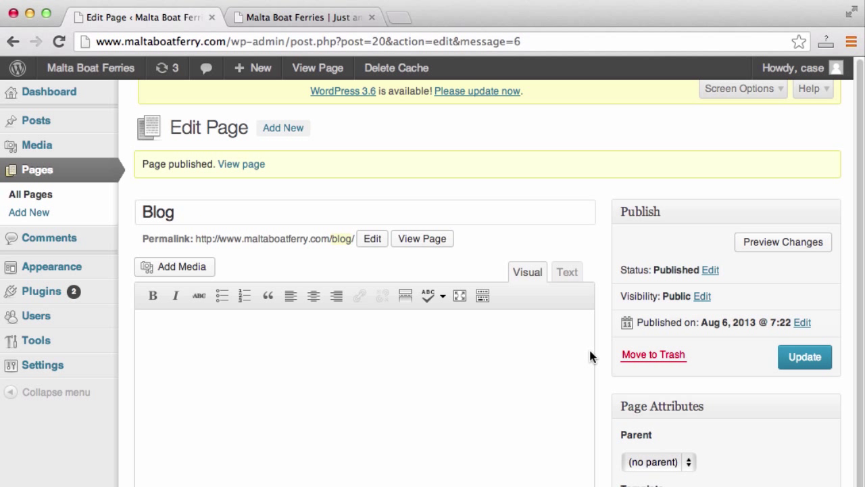
left_click(312, 21)
left_click(317, 39)
key("Return")
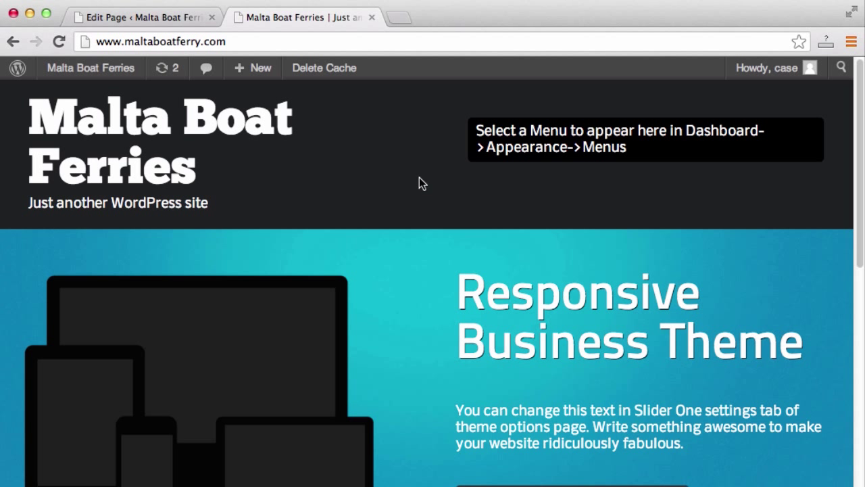
left_click(145, 21)
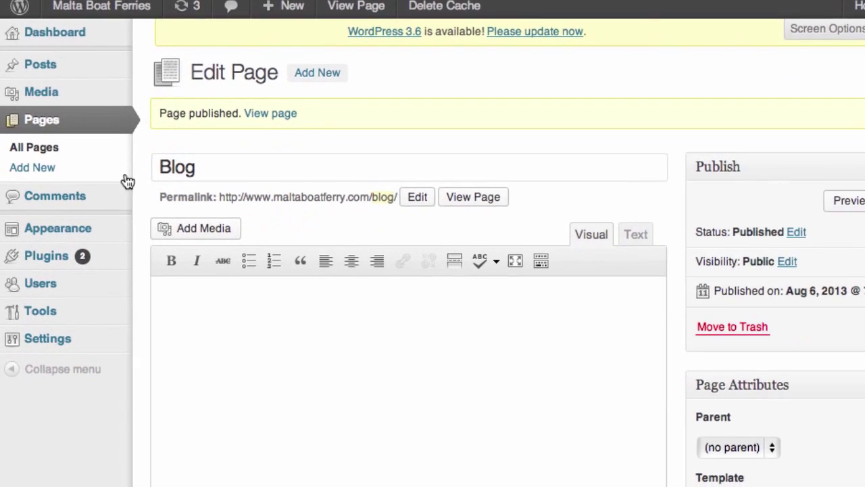
mouse_move(77, 232)
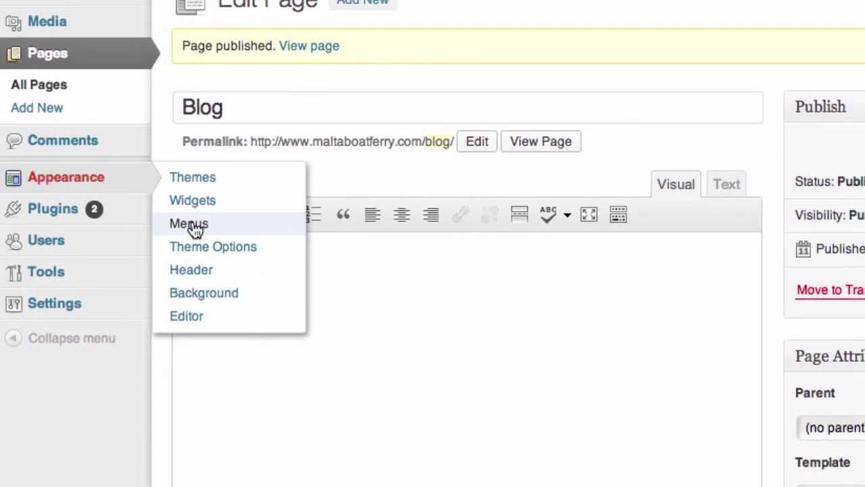
left_click(219, 178)
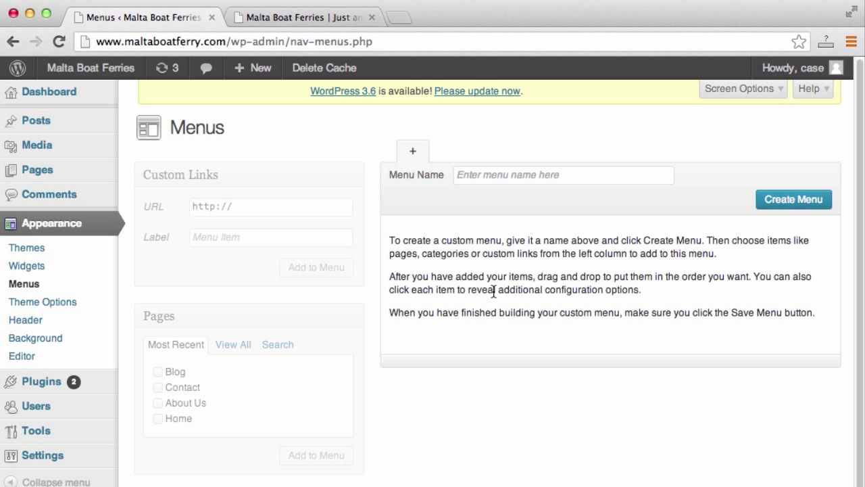
- Create a new menu named 'Menu'
left_click(497, 177)
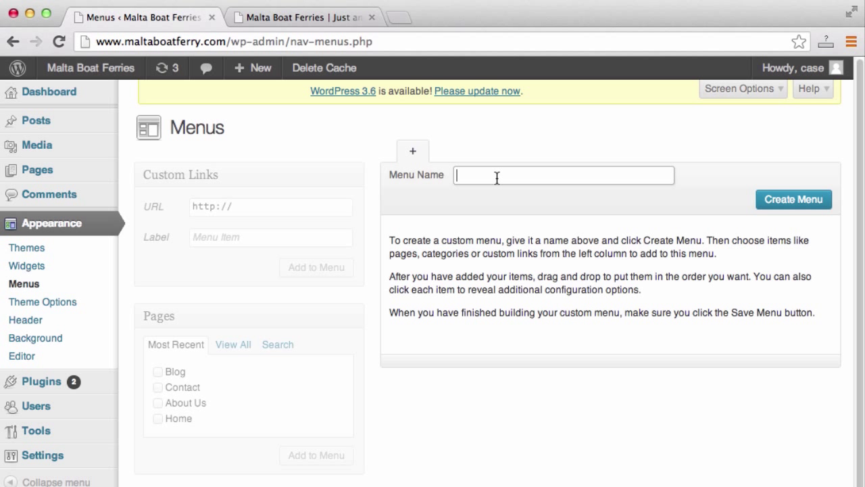
type("Menu")
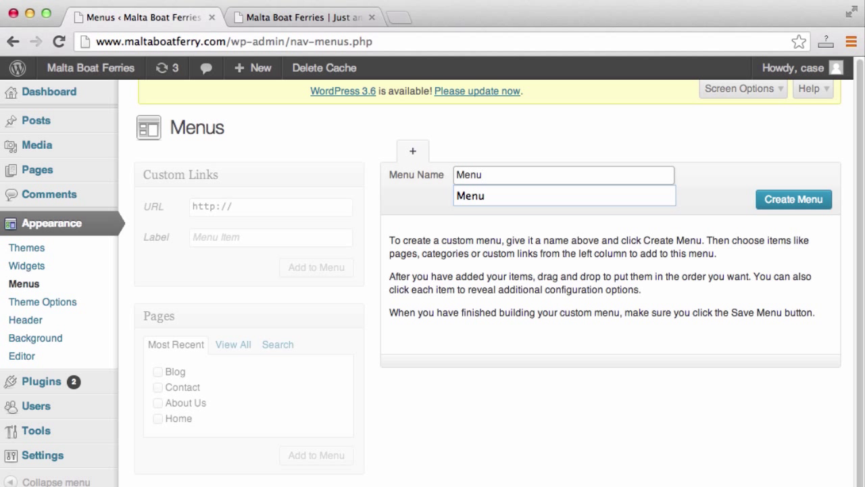
left_click(803, 201)
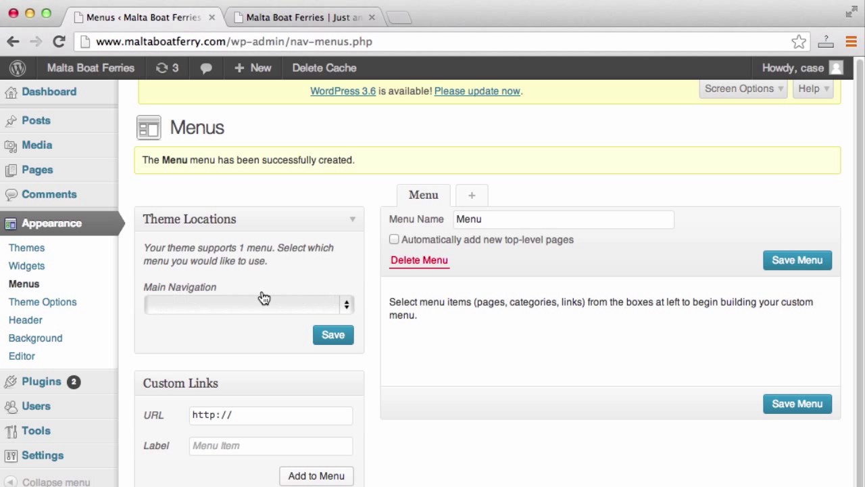
- Assign 'Menu' to the Main Navigation theme location and save
left_click(204, 301)
left_click(200, 317)
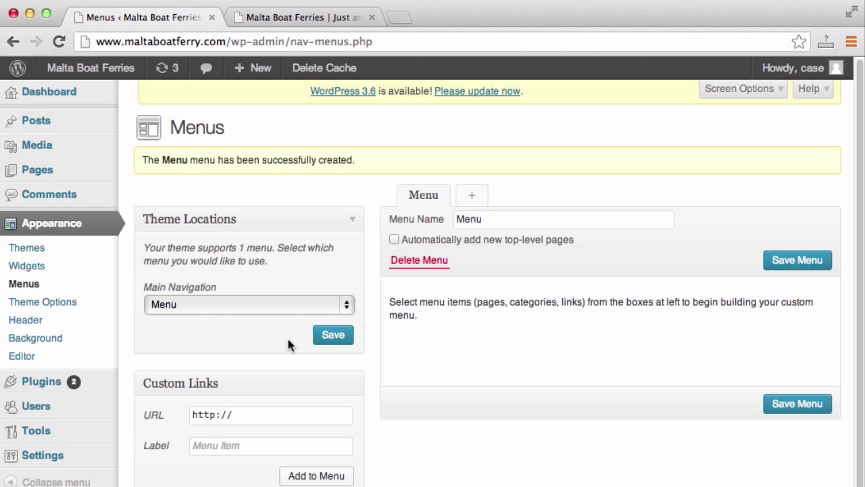
left_click(331, 341)
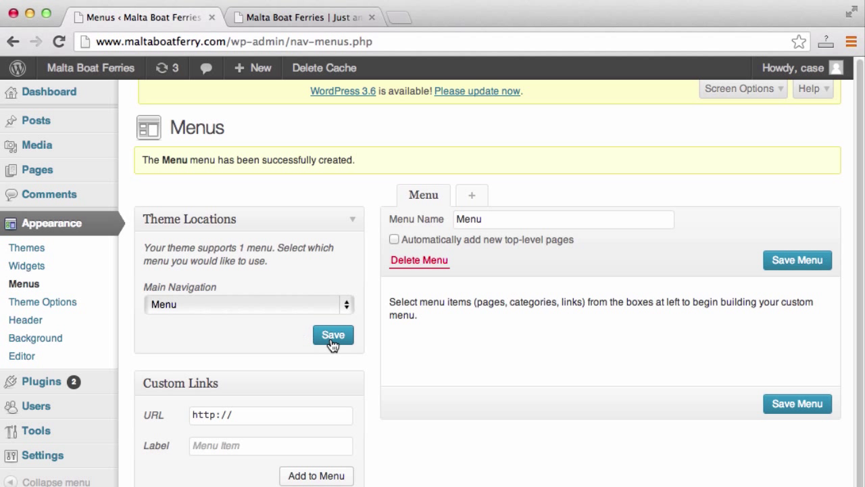
scroll(383, 423, "down", 2)
- Add the Blog, Contact, About Us and Home pages to the menu
scroll(383, 433, "down", 4)
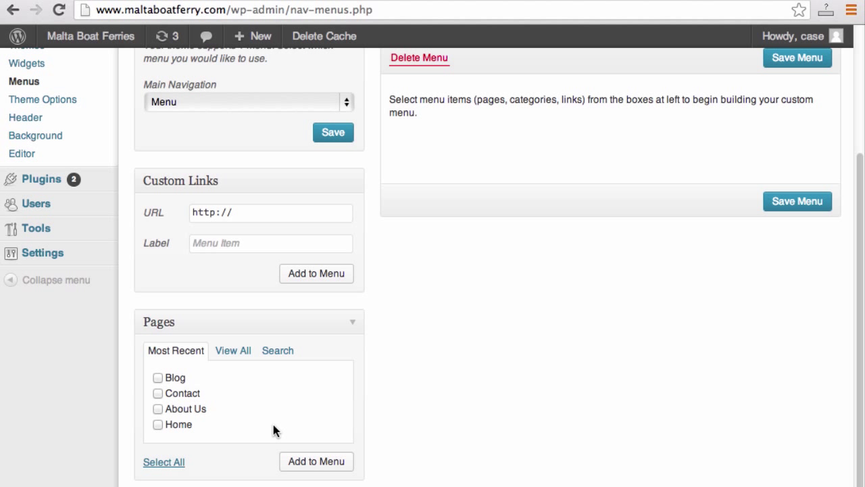
left_click(157, 378)
left_click(157, 424)
left_click(329, 463)
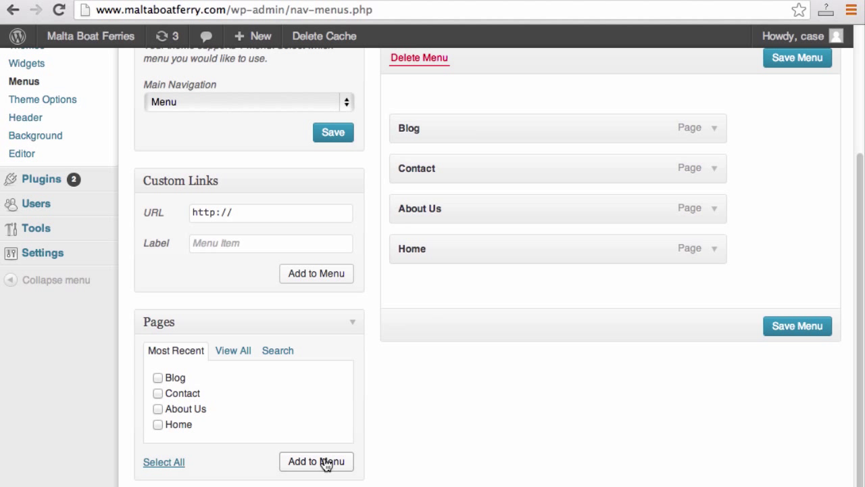
- Reorder the menu items to Home, About Us, Blog, Contact
scroll(566, 434, "up", 3)
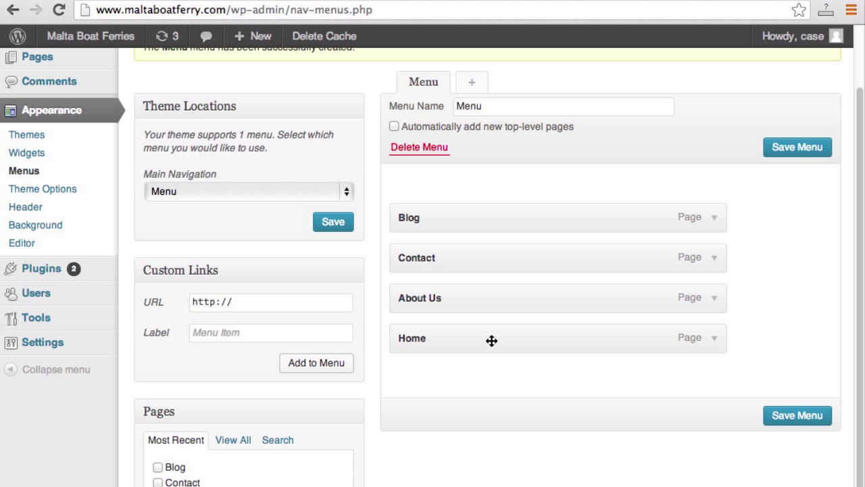
left_click_drag(492, 340, 491, 218)
left_click_drag(473, 338, 453, 253)
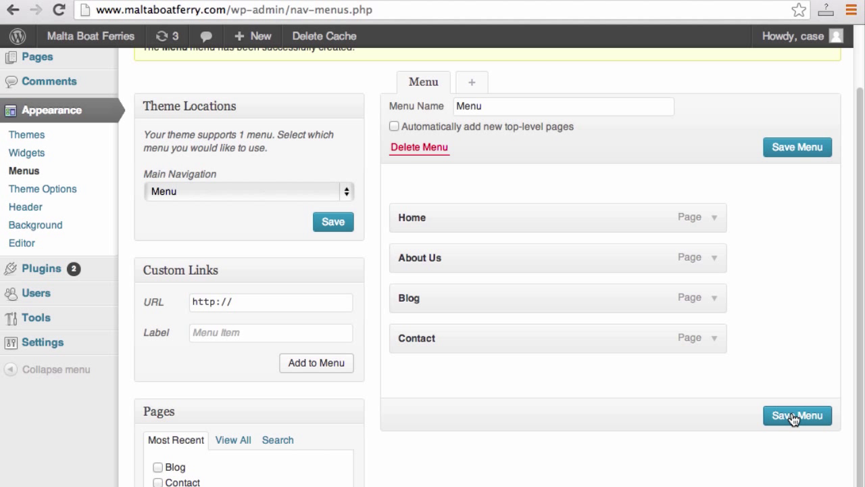
left_click(264, 300)
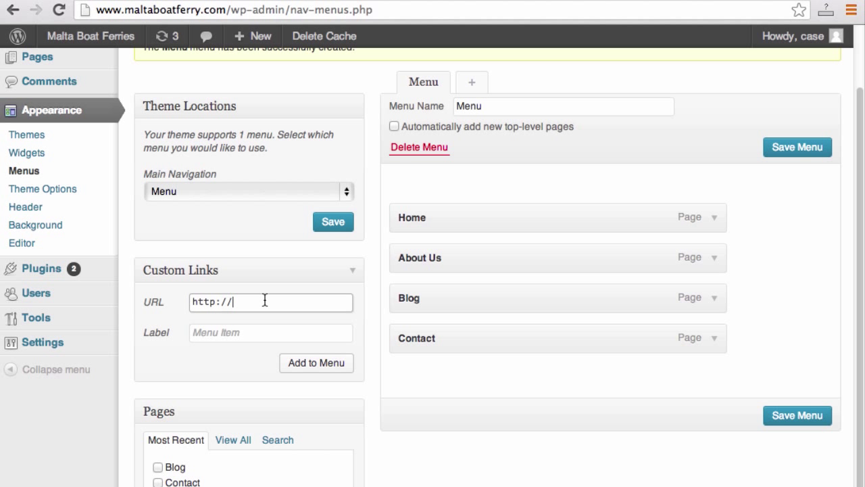
type("www.maltaboatferry.com")
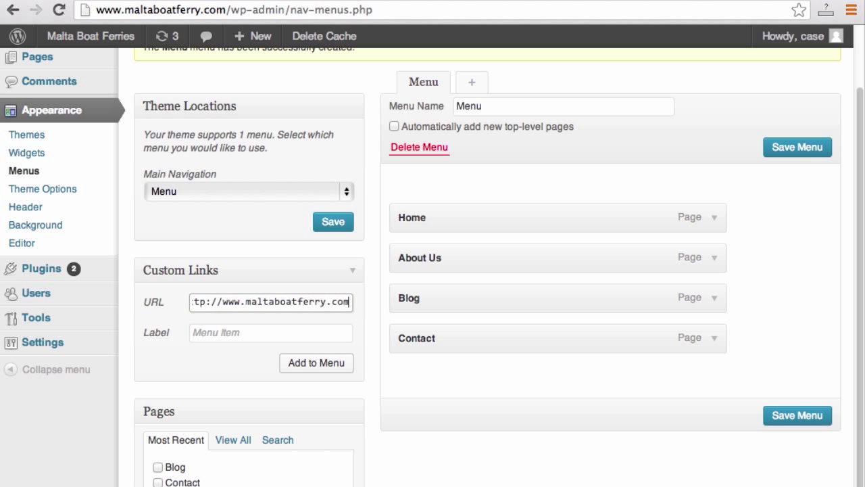
left_click(196, 333)
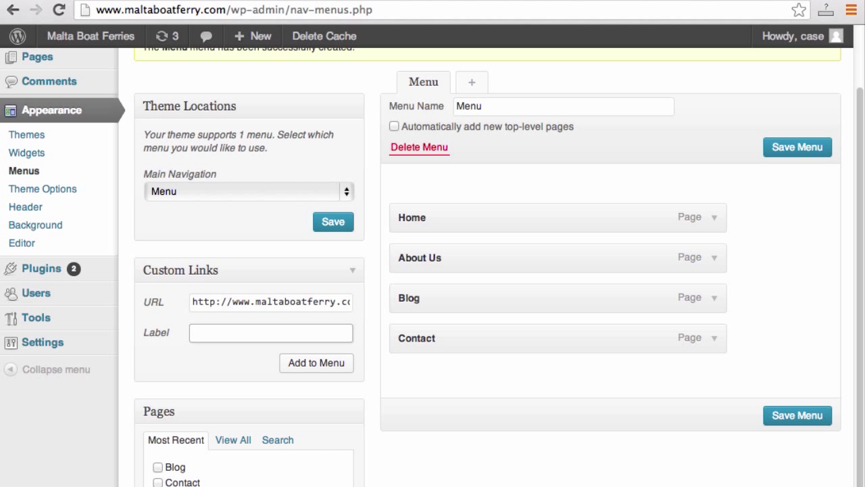
type("Home")
left_click(316, 369)
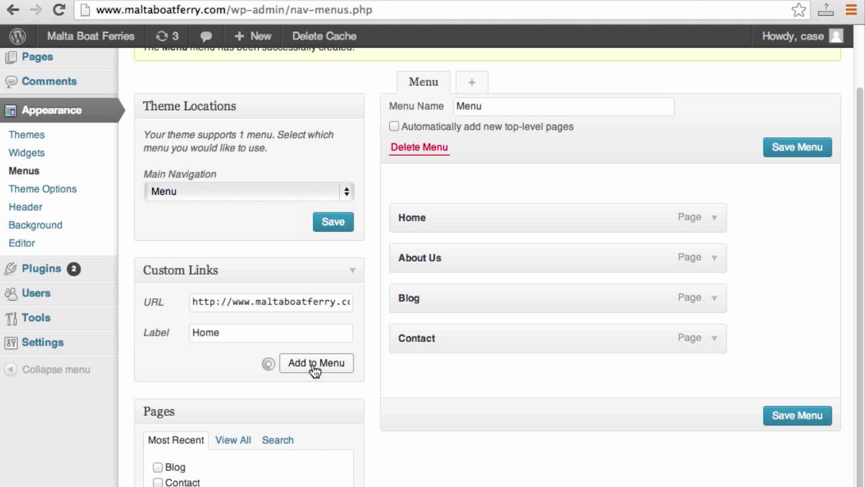
- Move the custom Home link to the top and remove the duplicate Home page item
left_click_drag(554, 385, 554, 200)
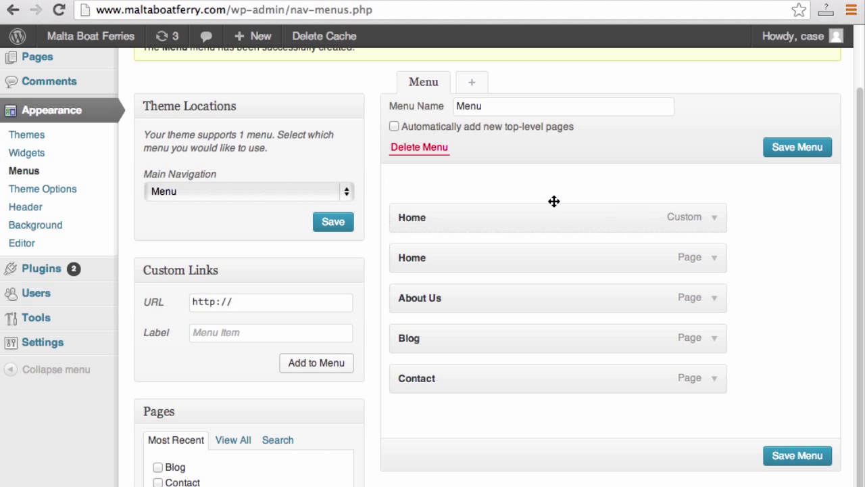
left_click(714, 257)
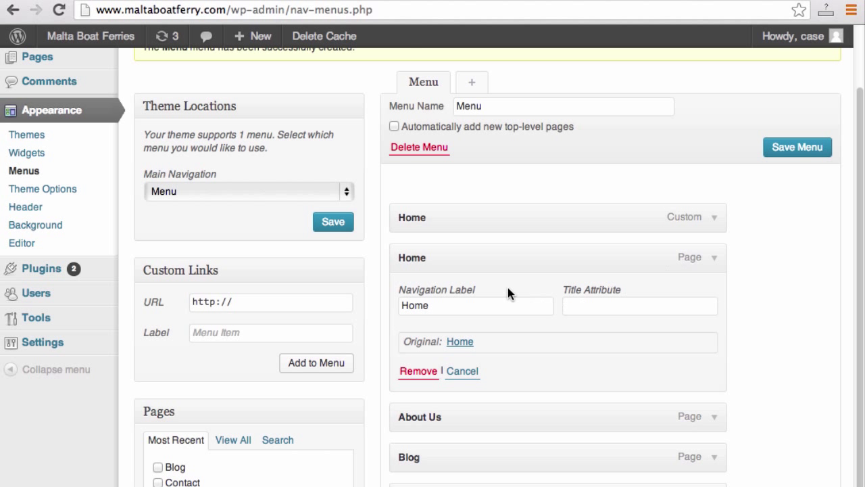
left_click(420, 371)
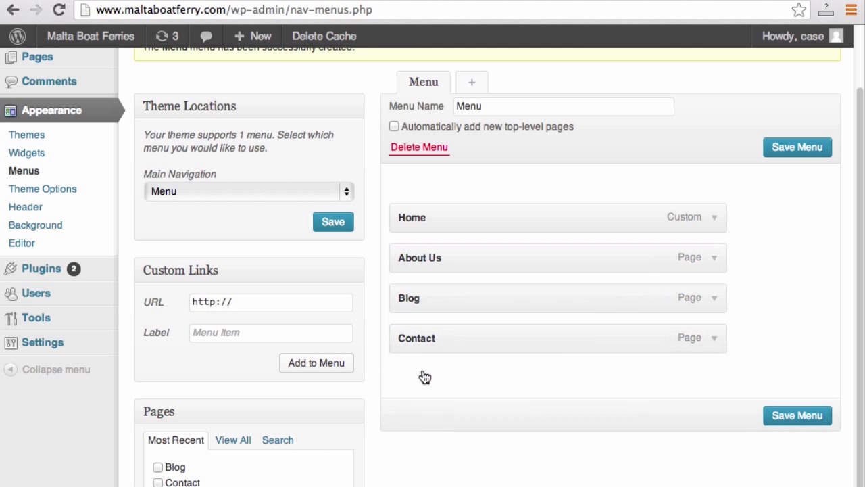
key("super+shift+f")
left_click(271, 17)
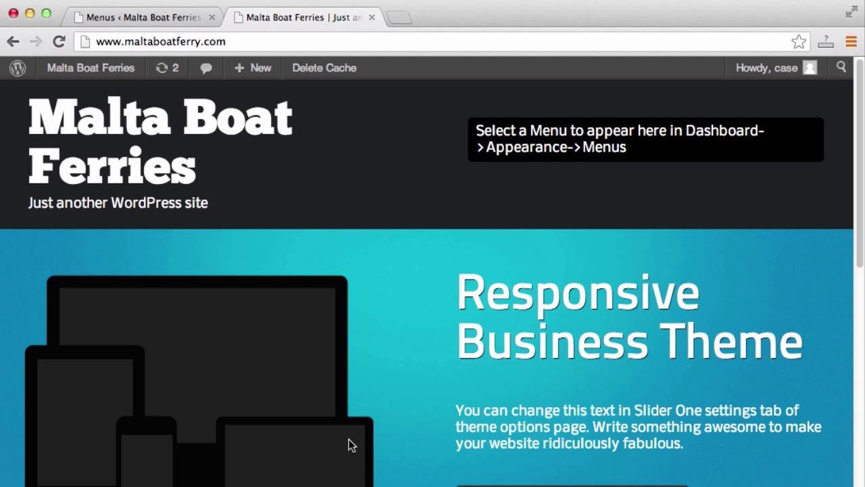
- Save the menu changes
left_click(153, 17)
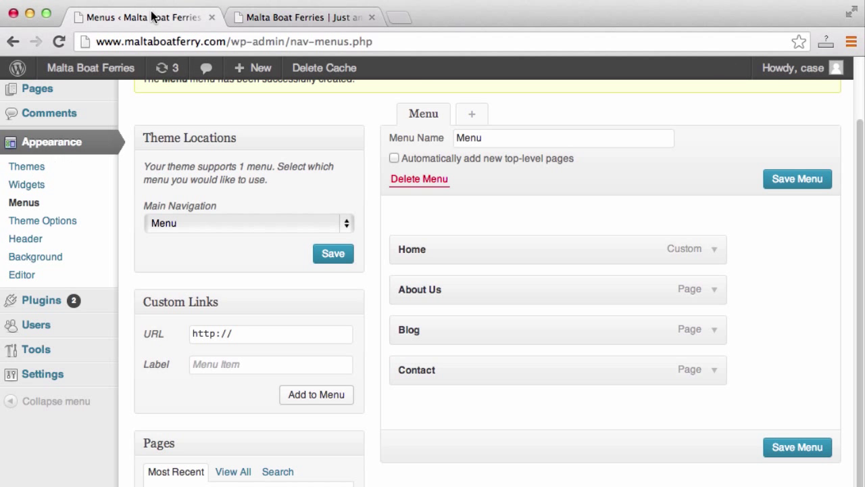
left_click(259, 22)
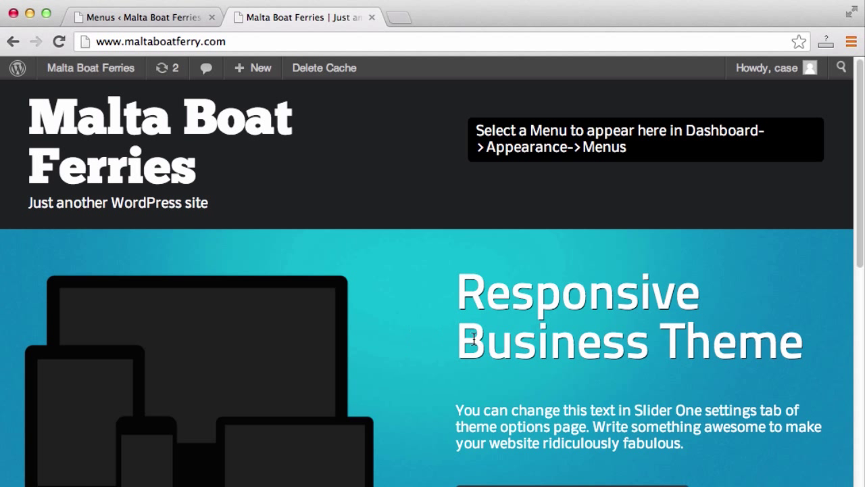
left_click(166, 21)
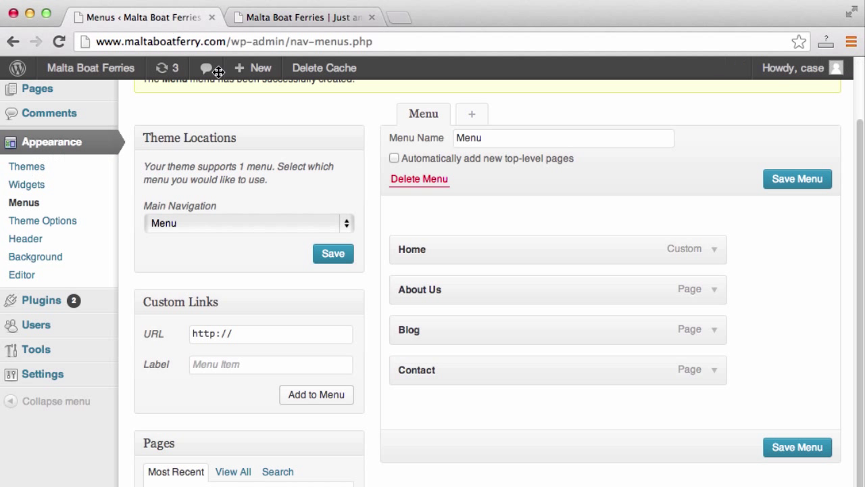
left_click(797, 453)
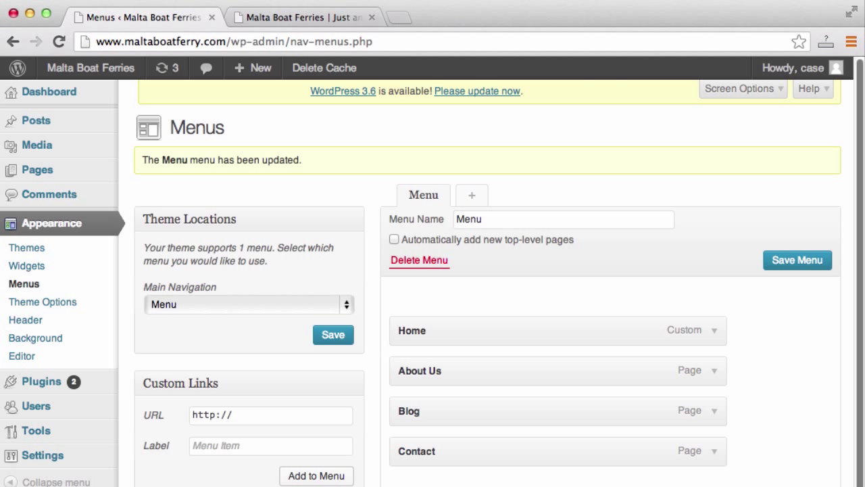
- Reload the live site to check the Home, About Us, Blog, Contact header menu
left_click(329, 19)
left_click(335, 38)
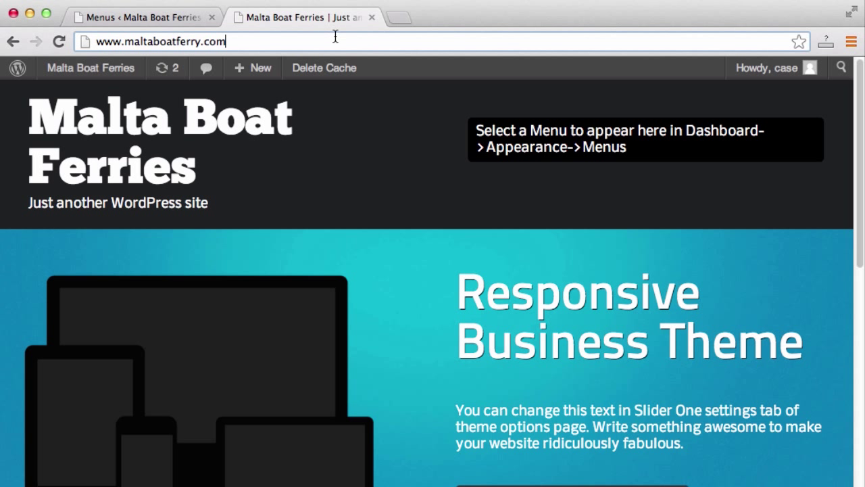
key("Return")
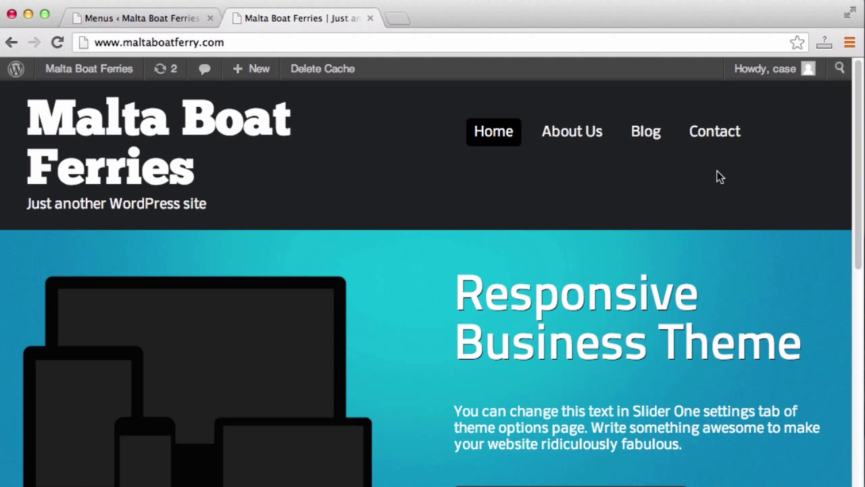
left_click(501, 138)
scroll(287, 245, "down", 8)
scroll(287, 269, "up", 8)
left_click(150, 22)
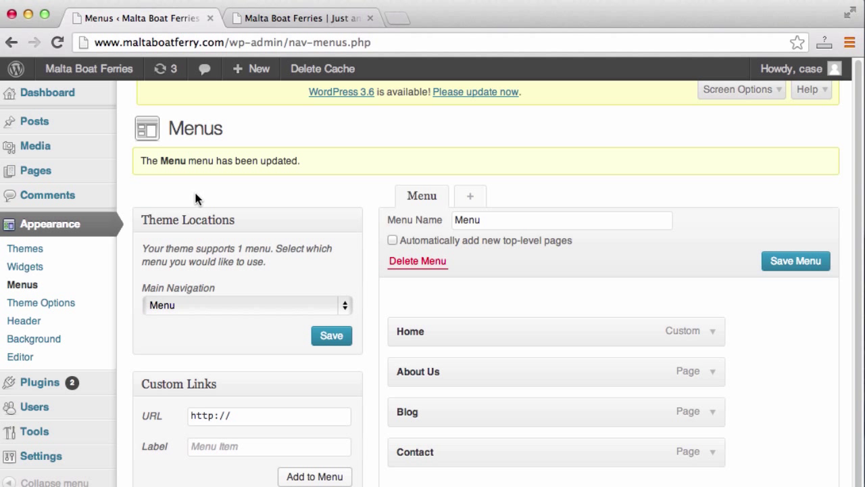
left_click(51, 312)
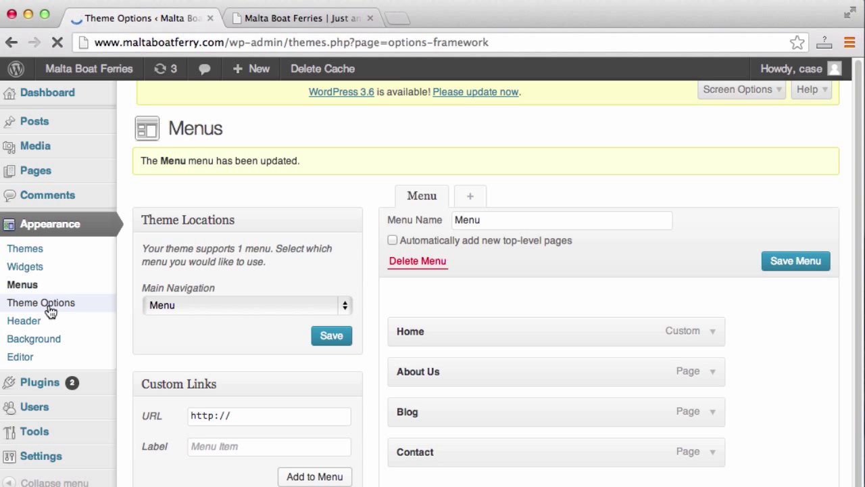
- Review the Header and Biz One Settings, comparing with the live front page
scroll(292, 392, "down", 5)
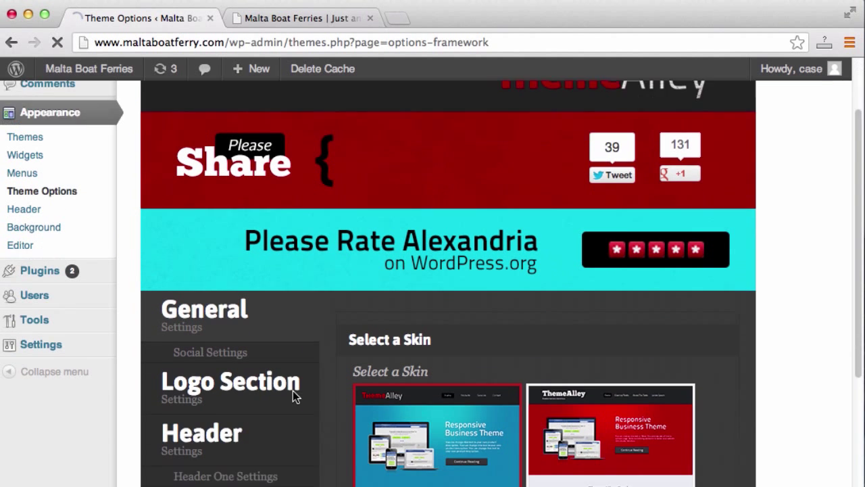
scroll(273, 405, "down", 1)
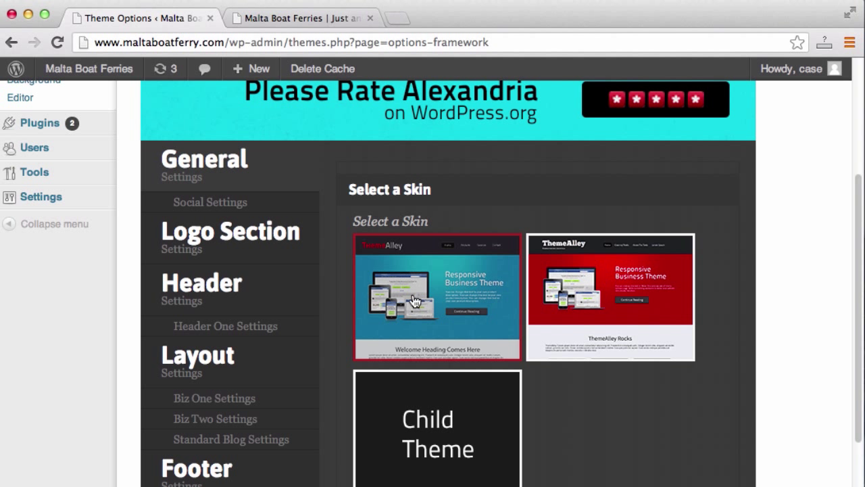
left_click(219, 291)
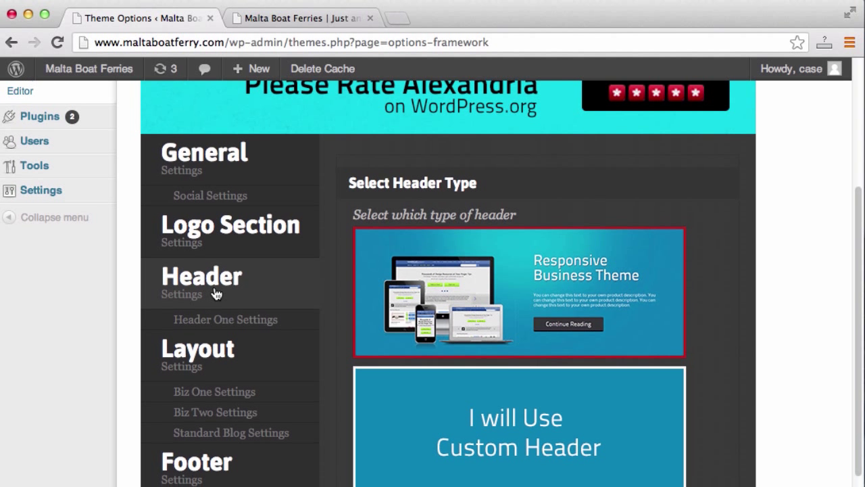
scroll(216, 292, "down", 2)
scroll(216, 291, "up", 2)
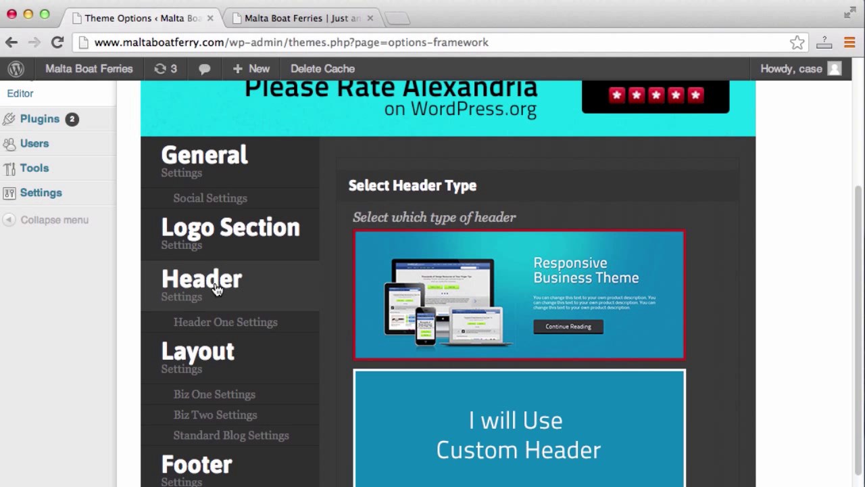
left_click(218, 397)
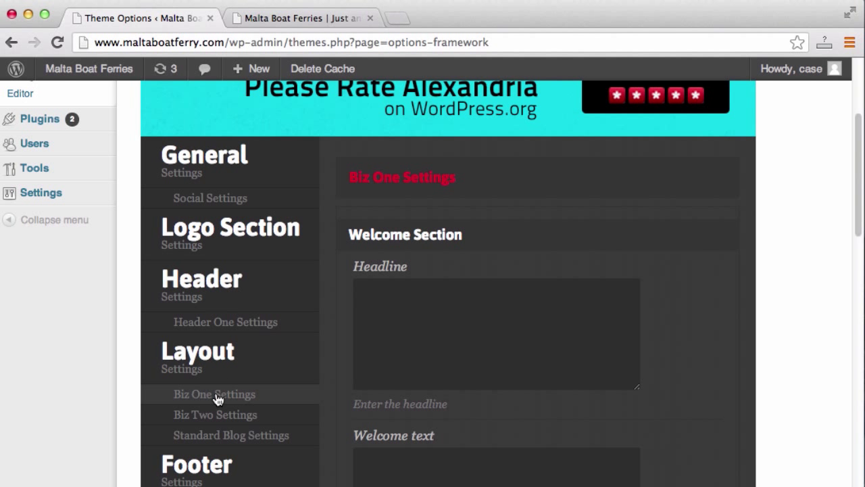
scroll(207, 395, "down", 5)
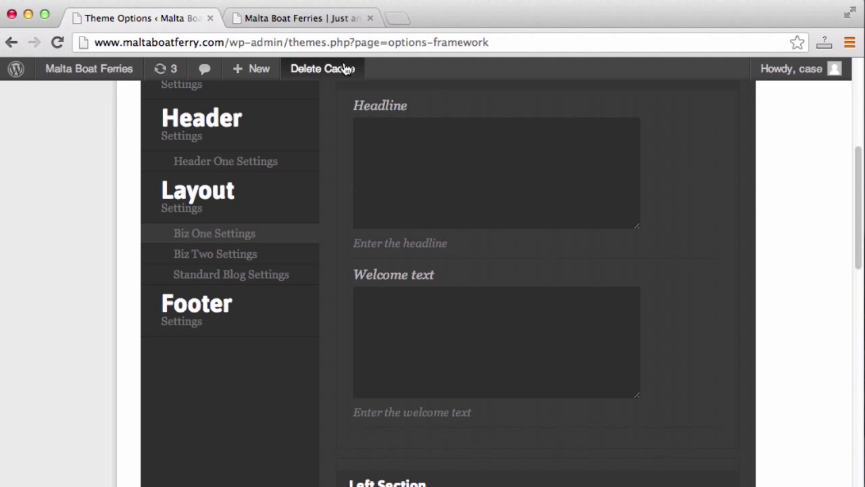
left_click(302, 18)
scroll(439, 292, "down", 10)
scroll(439, 291, "up", 10)
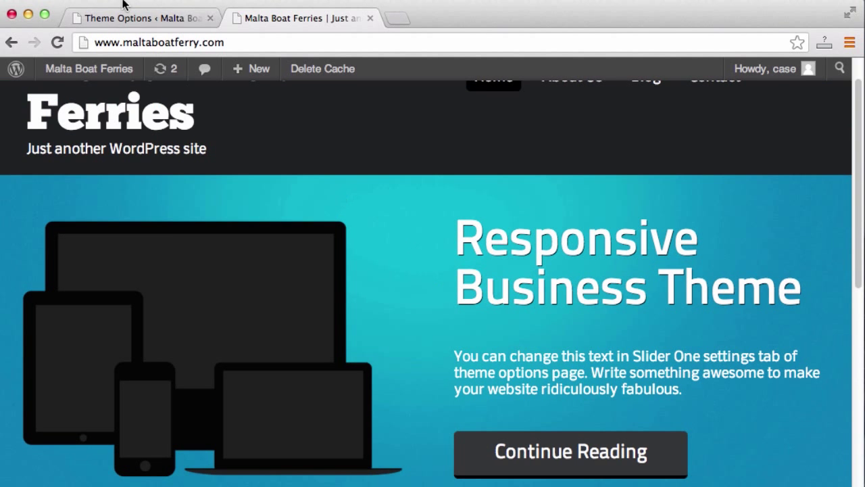
- Browse the Layout Settings homepage layouts and pick the first business layout
left_click(130, 18)
scroll(262, 319, "up", 5)
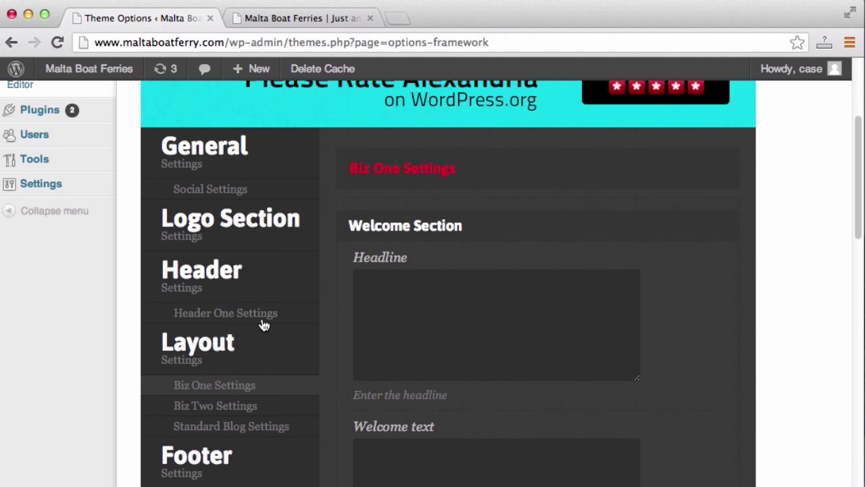
left_click(215, 357)
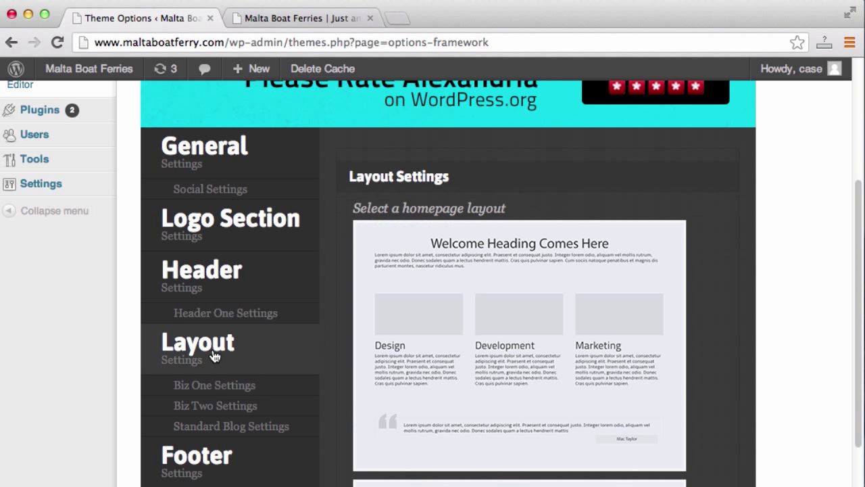
scroll(566, 368, "down", 1)
scroll(568, 368, "down", 10)
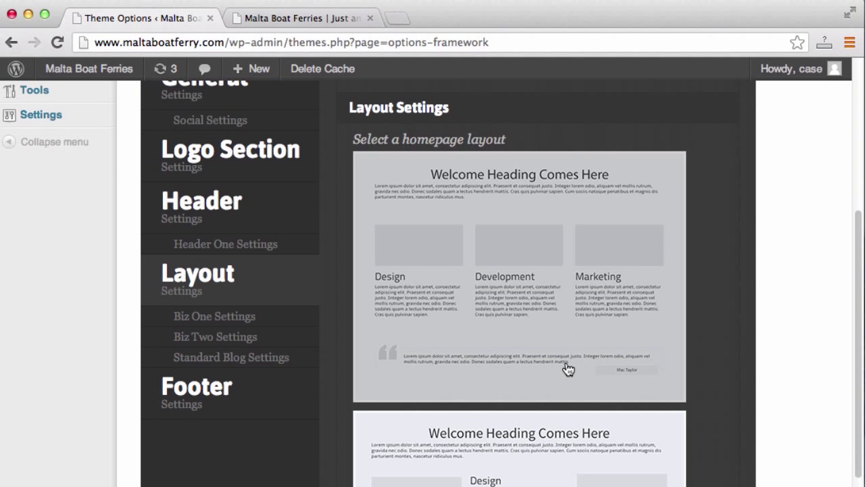
scroll(568, 369, "up", 1)
scroll(565, 369, "down", 1)
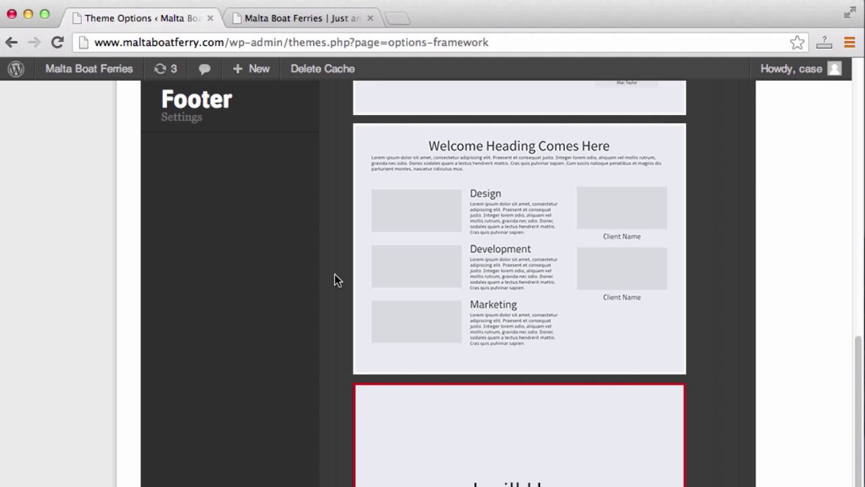
left_click(313, 20)
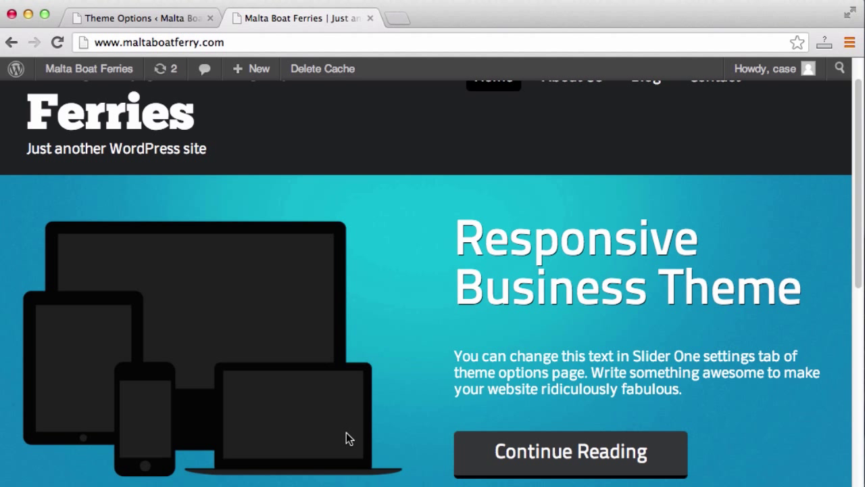
scroll(338, 482, "down", 9)
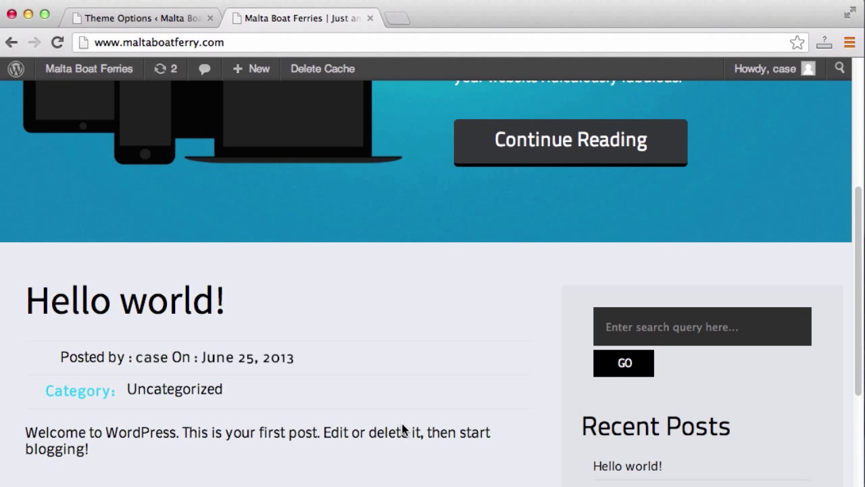
scroll(401, 426, "down", 3)
scroll(401, 431, "down", 2)
scroll(402, 435, "up", 15)
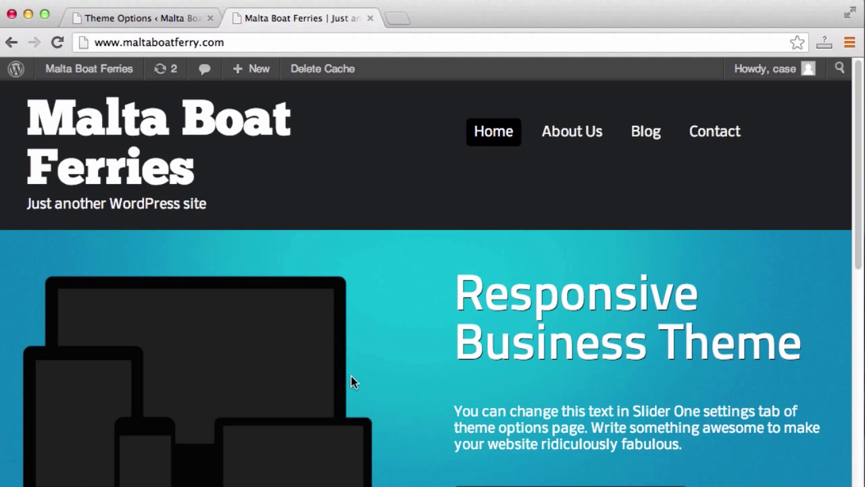
scroll(350, 405, "down", 5)
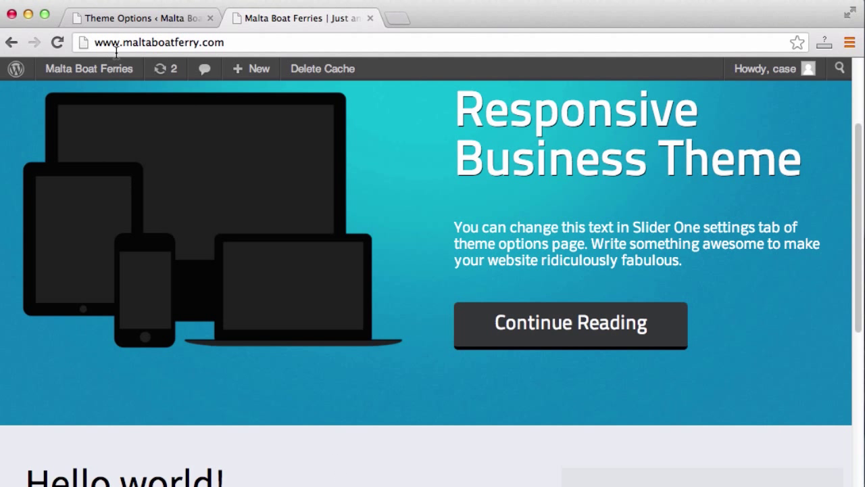
left_click(133, 19)
scroll(277, 324, "up", 5)
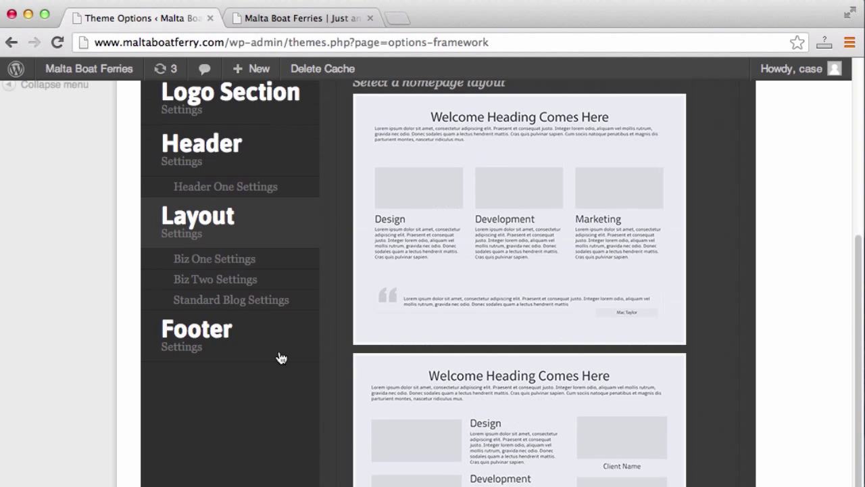
scroll(282, 359, "up", 2)
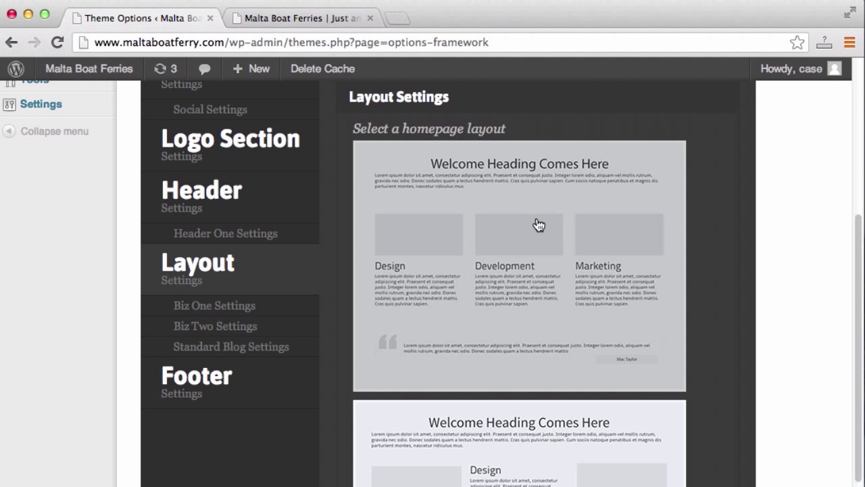
left_click(538, 225)
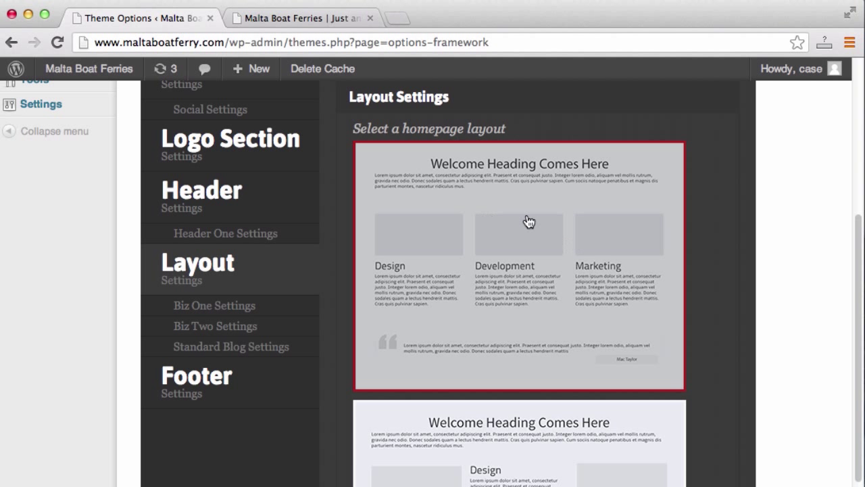
- Save the theme options with the first business homepage layout
scroll(473, 267, "up", 1)
scroll(711, 307, "down", 10)
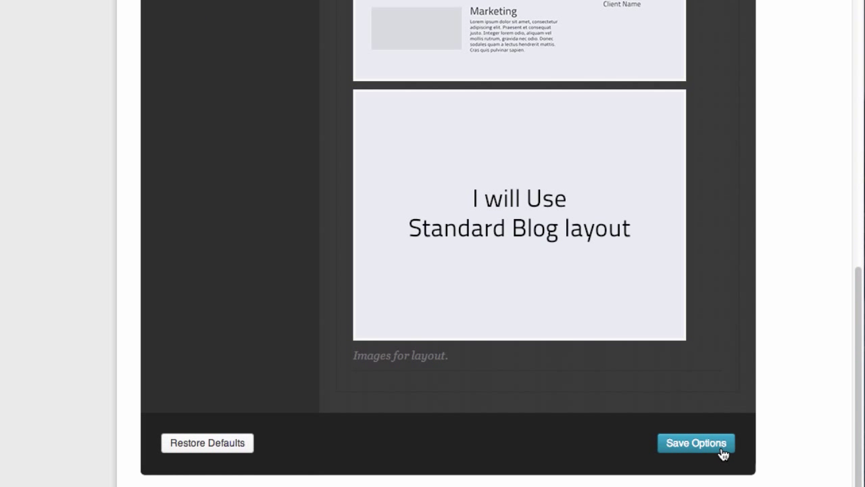
left_click(696, 443)
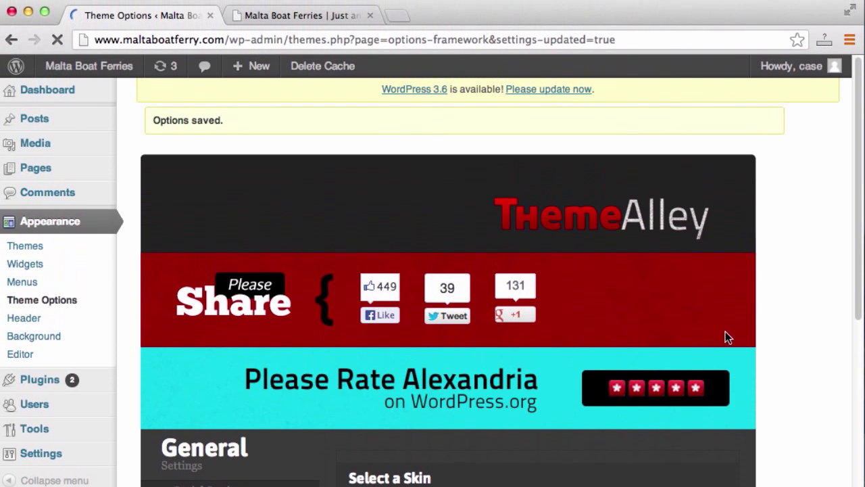
- Reload the live site and scroll through the Responsive Business Theme slider and posts
left_click(290, 20)
left_click(296, 34)
key("Return")
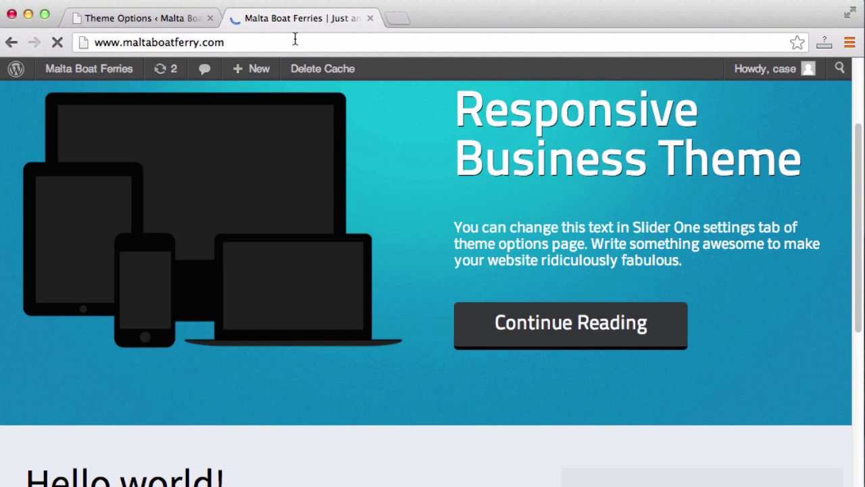
scroll(122, 370, "down", 1)
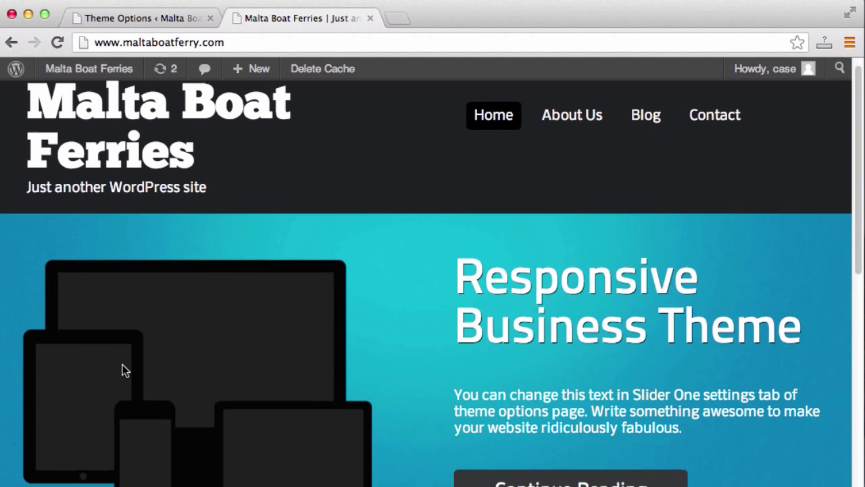
scroll(122, 370, "down", 5)
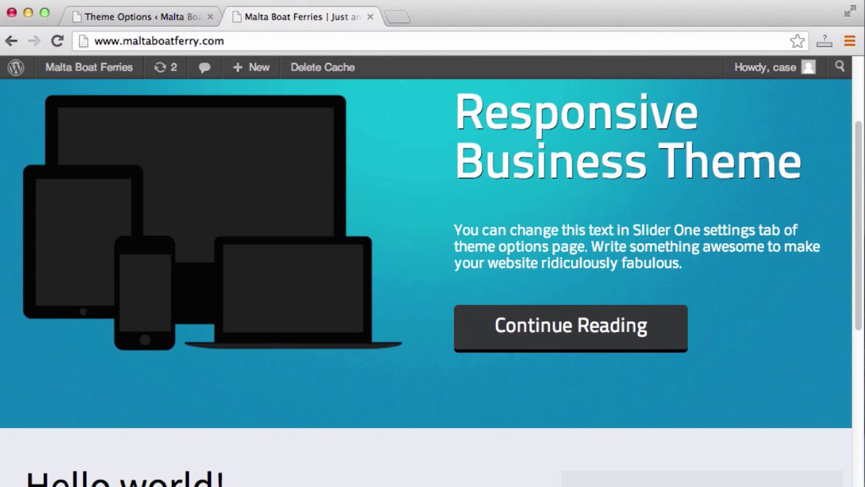
scroll(432, 282, "down", 6)
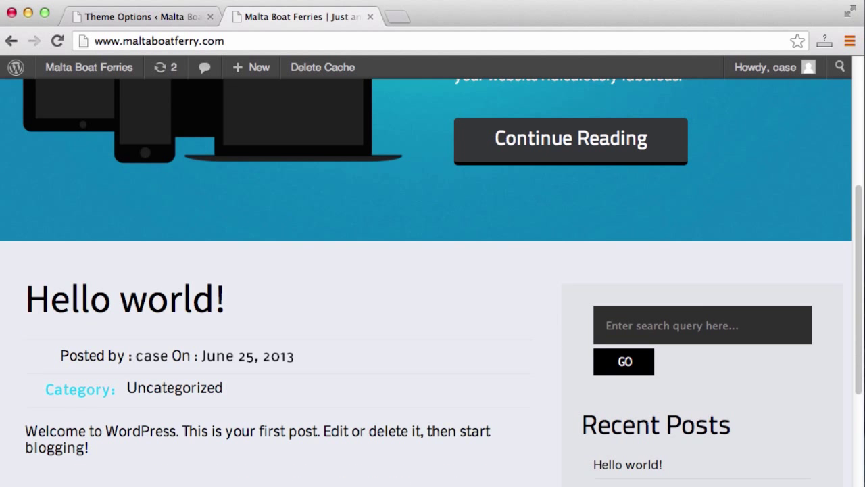
scroll(433, 283, "down", 4)
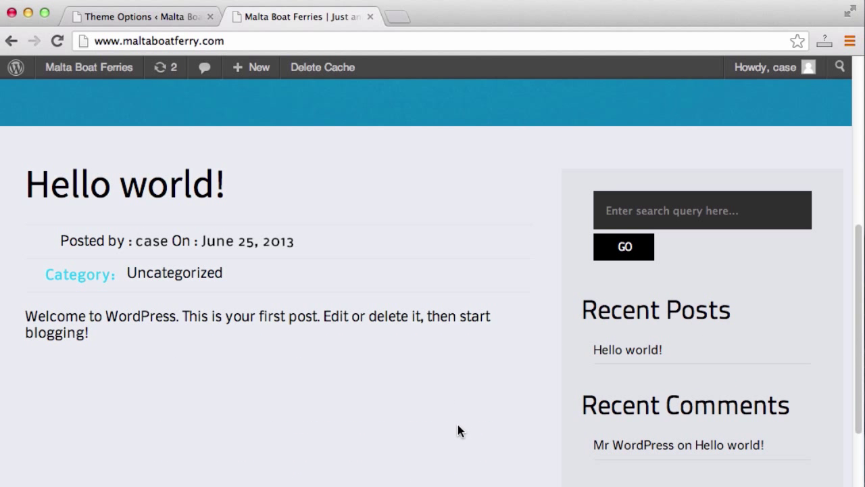
scroll(458, 432, "down", 1)
scroll(464, 449, "up", 1)
scroll(465, 446, "up", 3)
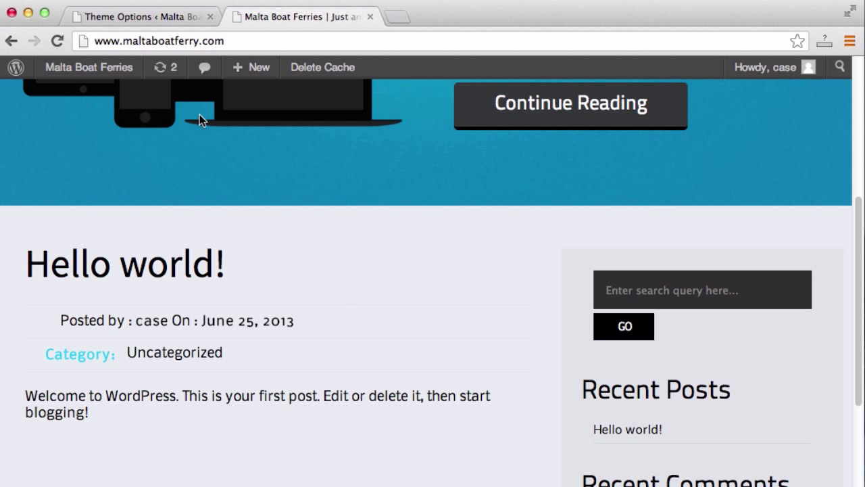
left_click(163, 19)
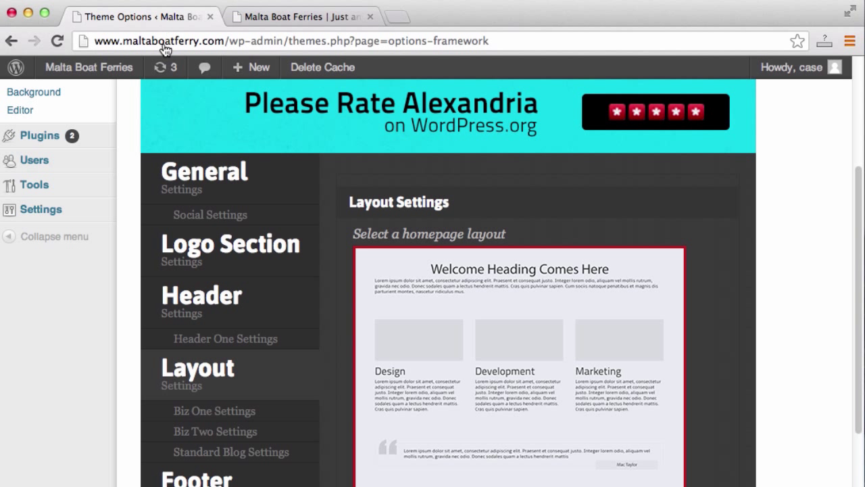
- In Reading settings, set static front page to Home, posts page to Blog, and save
scroll(121, 287, "up", 1)
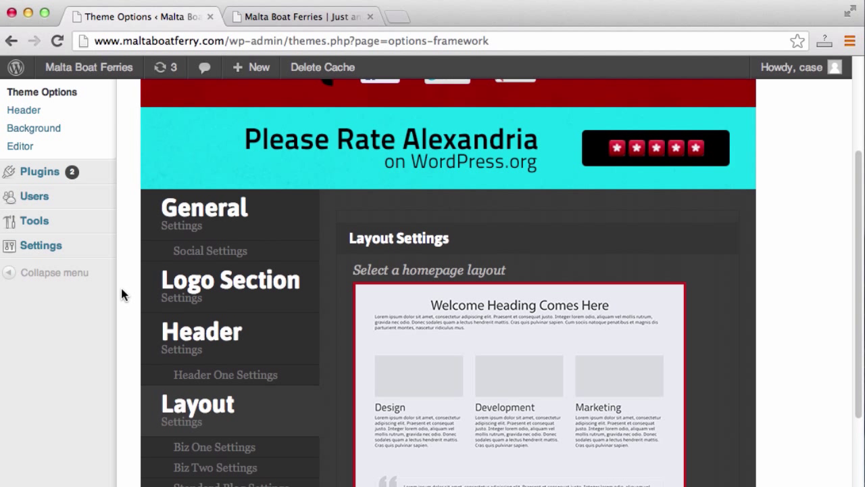
mouse_move(52, 251)
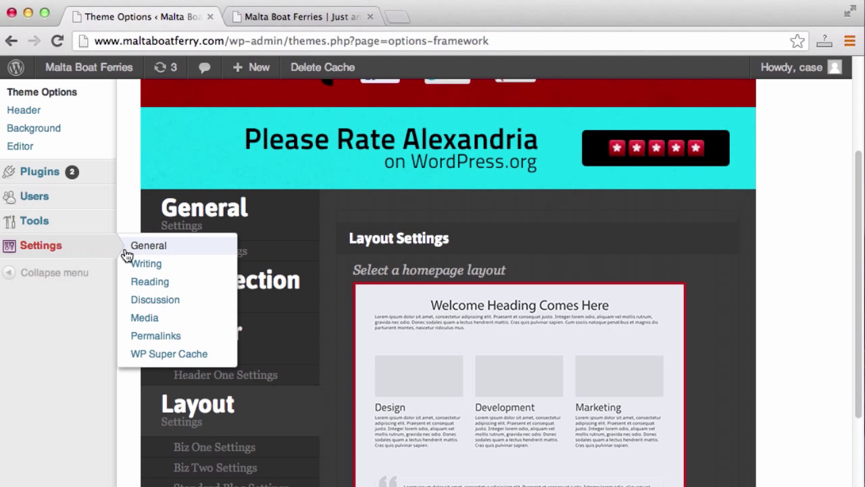
left_click(153, 283)
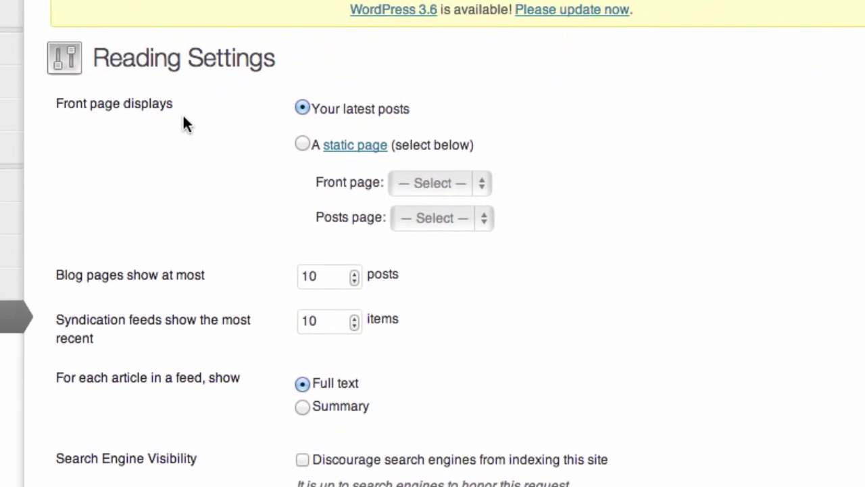
left_click(293, 127)
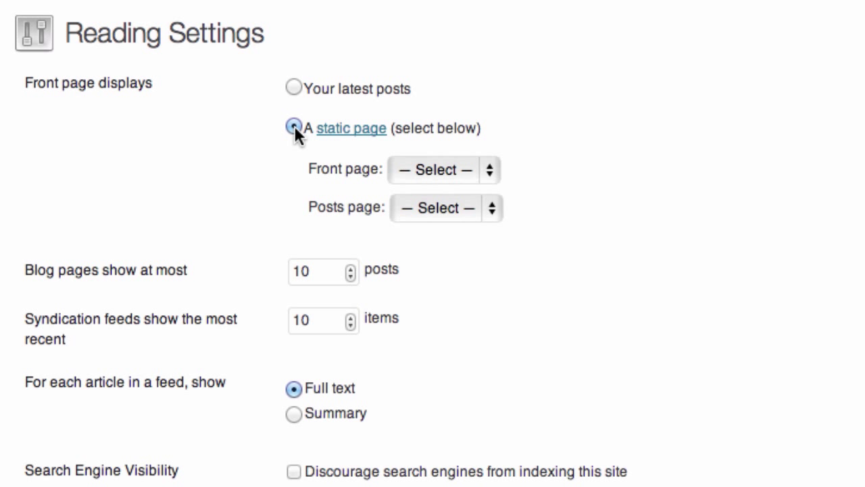
left_click(410, 169)
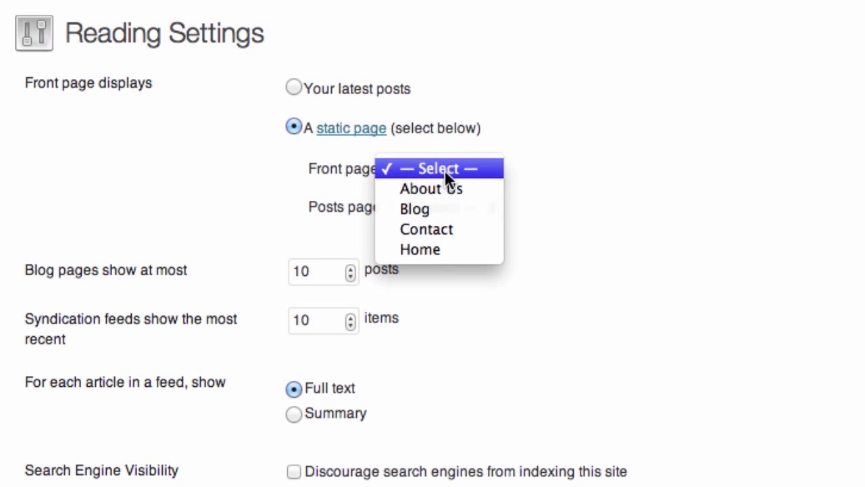
left_click(447, 249)
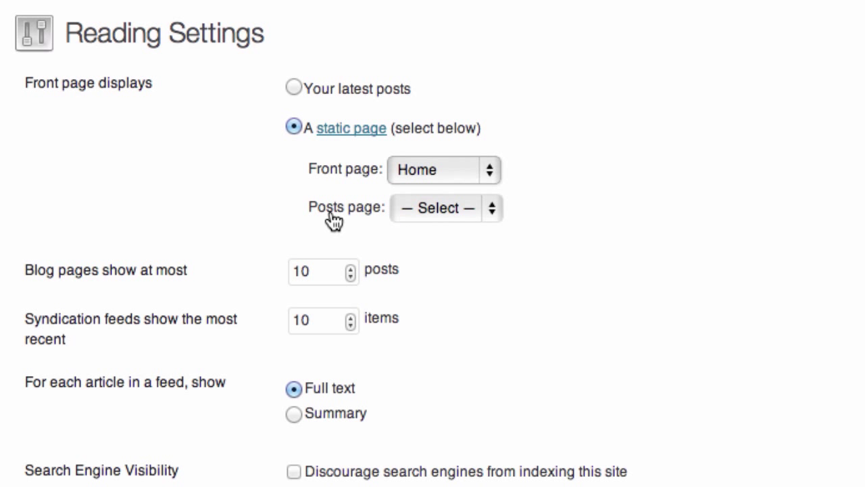
left_click(436, 210)
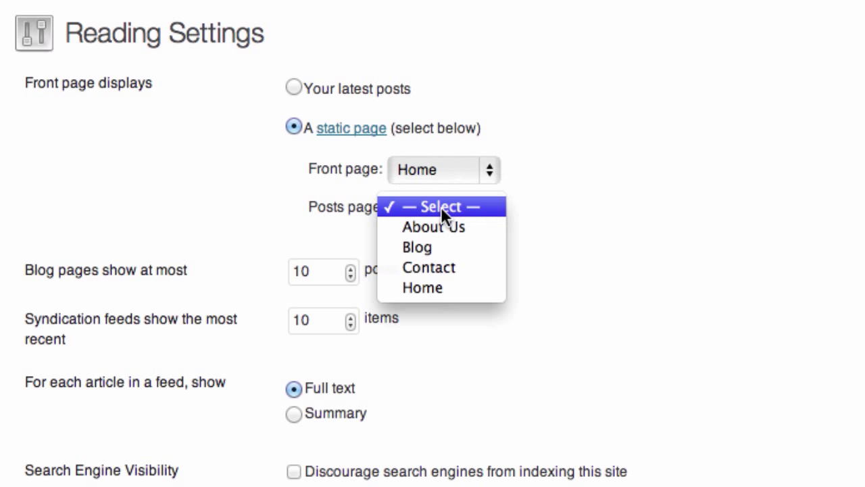
left_click(419, 245)
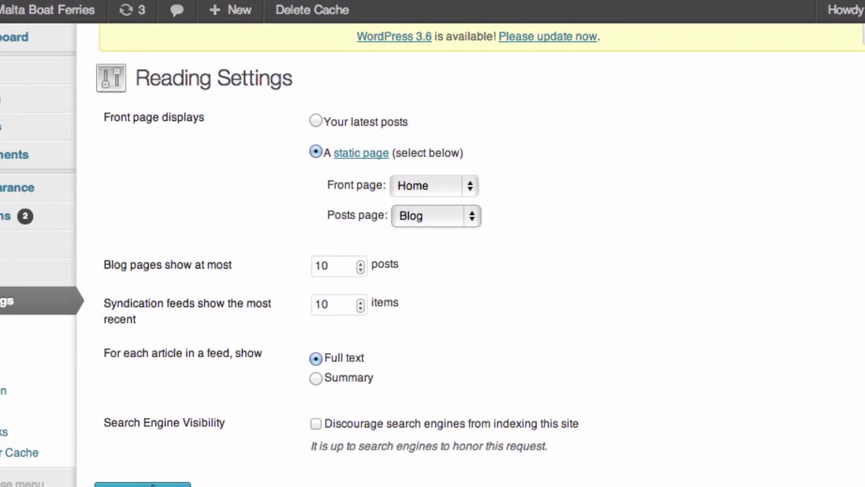
left_click(176, 463)
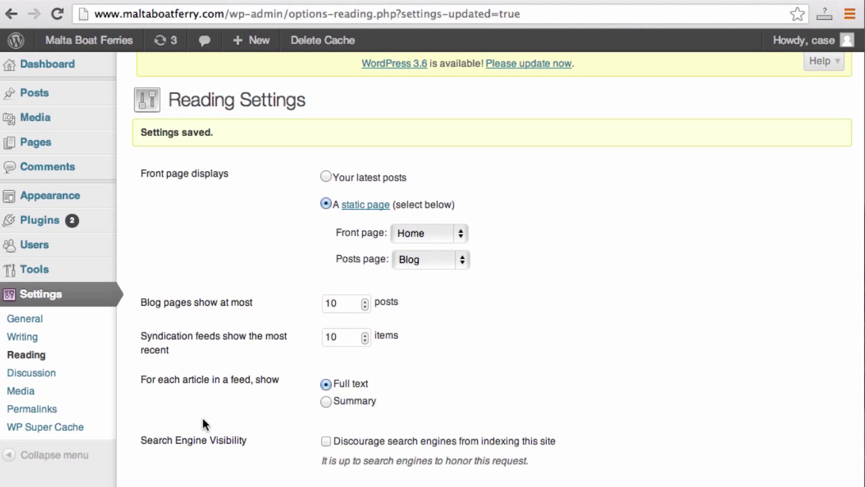
left_click(330, 21)
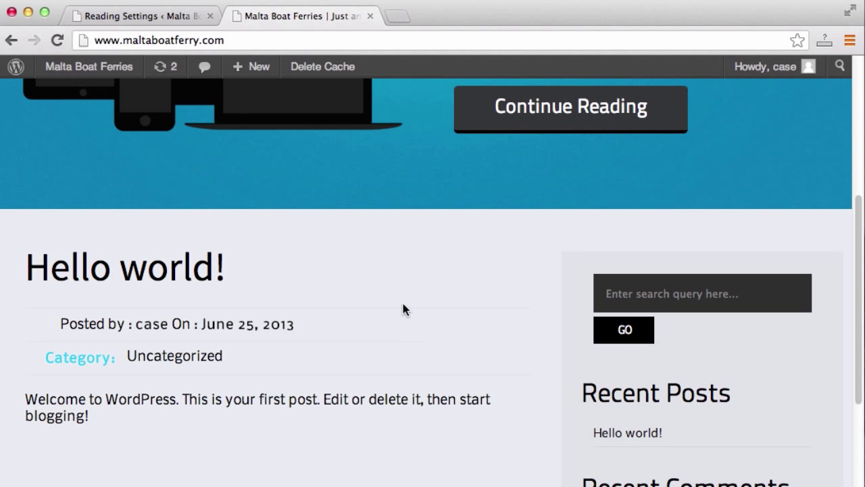
- Reload the site and scroll through the welcome headline, Design/Development/Marketing blocks and quote section
left_click(376, 40)
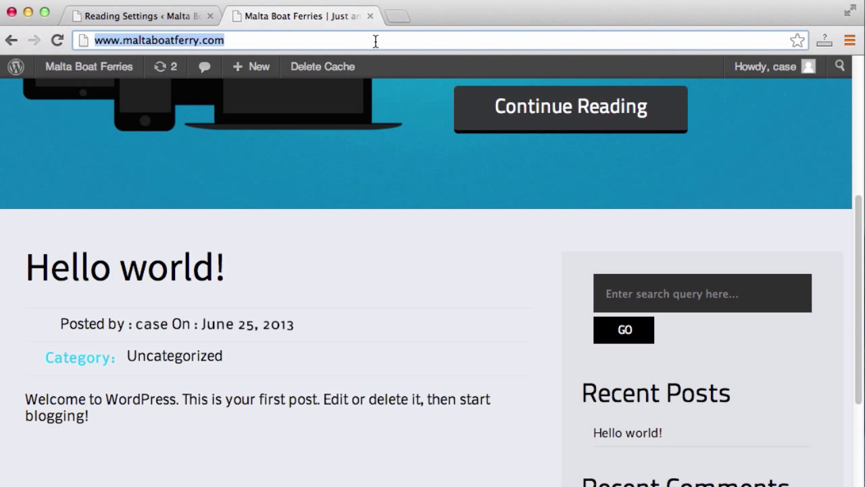
key("Return")
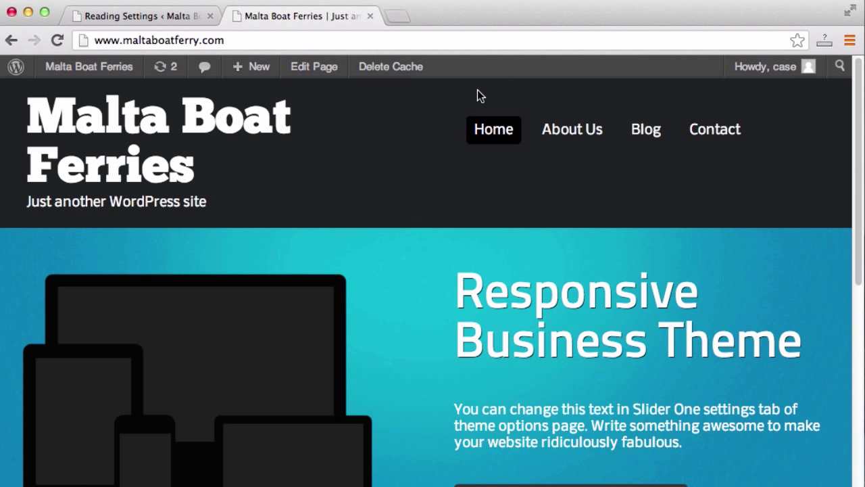
scroll(605, 365, "down", 3)
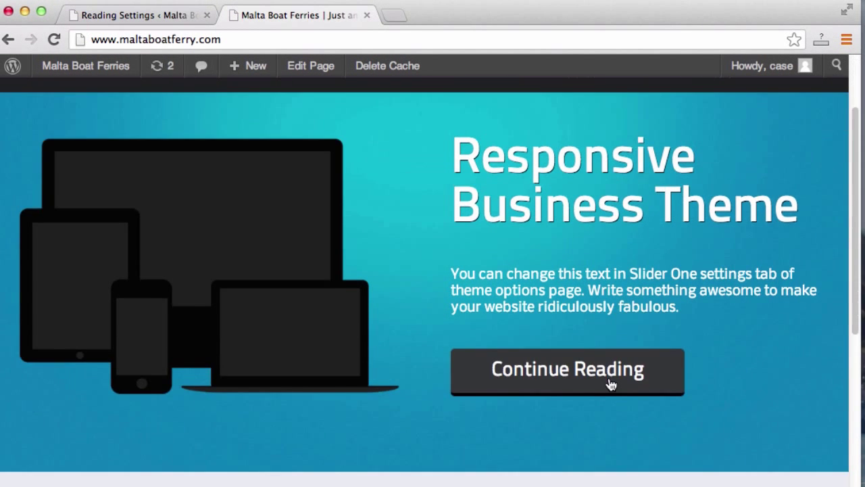
scroll(610, 384, "down", 10)
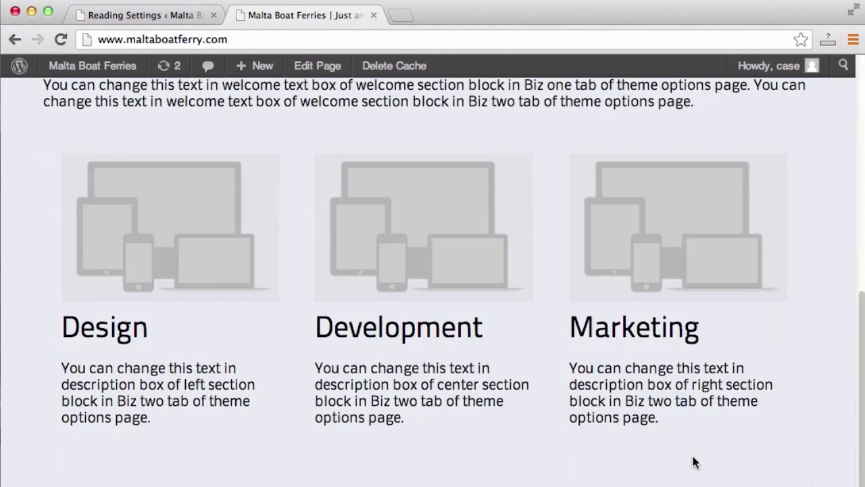
scroll(695, 463, "down", 5)
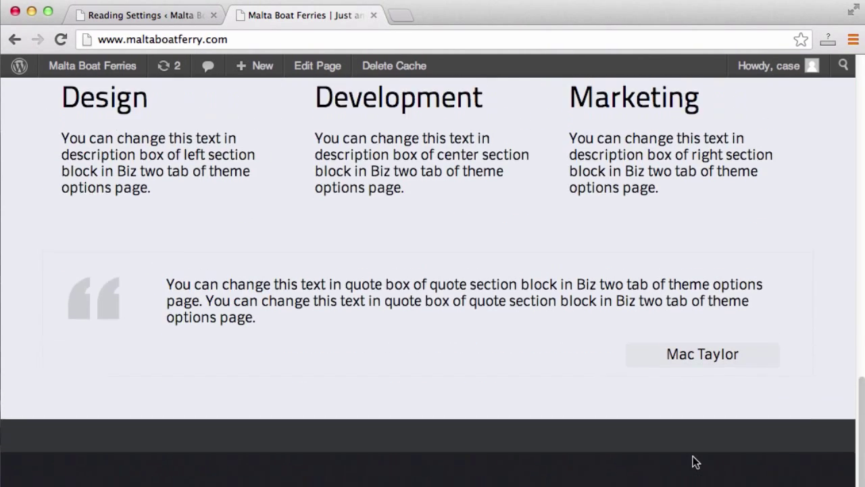
scroll(695, 462, "up", 10)
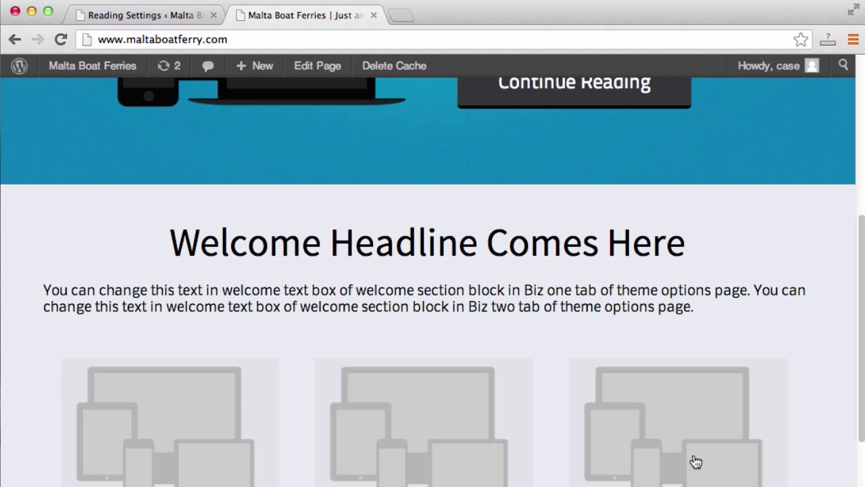
left_click_drag(161, 245, 427, 244)
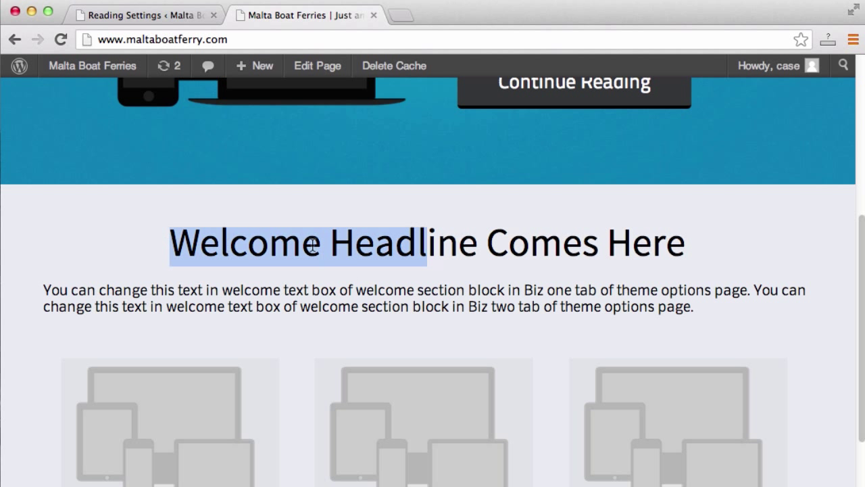
left_click_drag(312, 245, 562, 244)
scroll(207, 456, "down", 2)
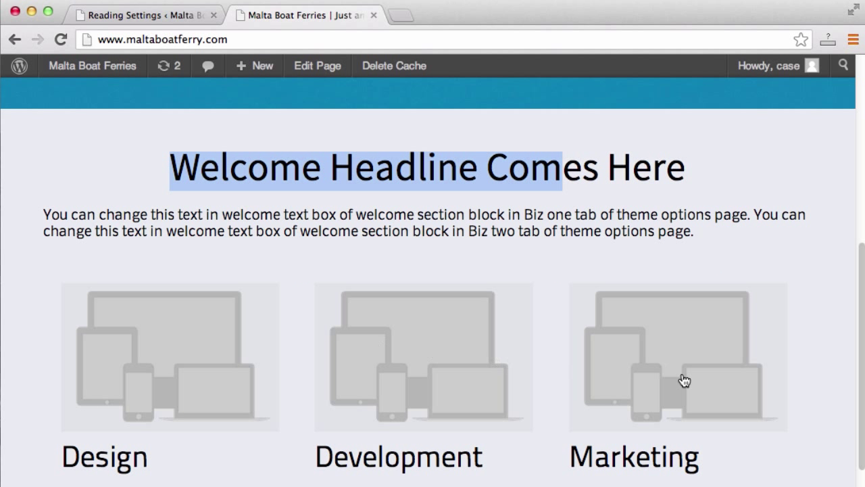
scroll(608, 432, "up", 5)
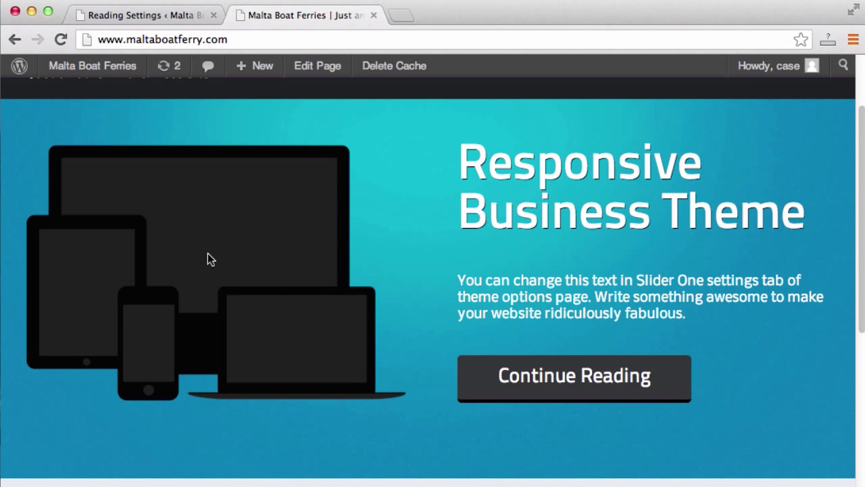
scroll(268, 358, "up", 3)
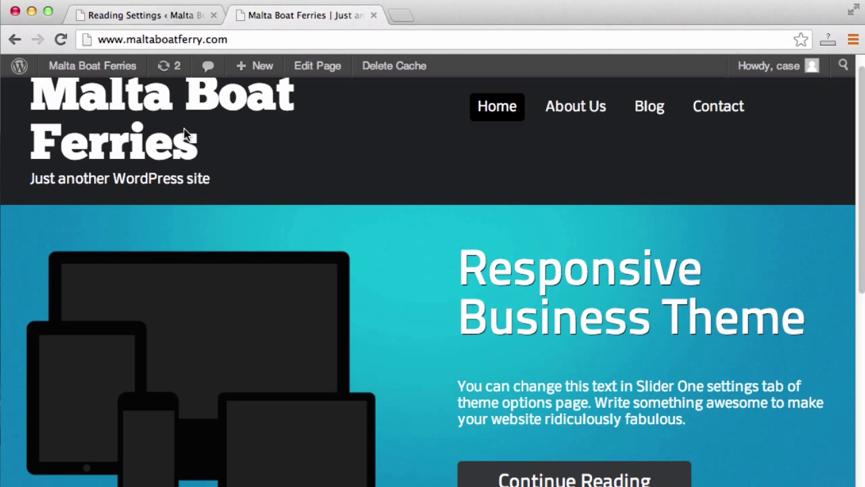
- Bring up the Header One Settings panel in the theme's Theme Options page
left_click(166, 9)
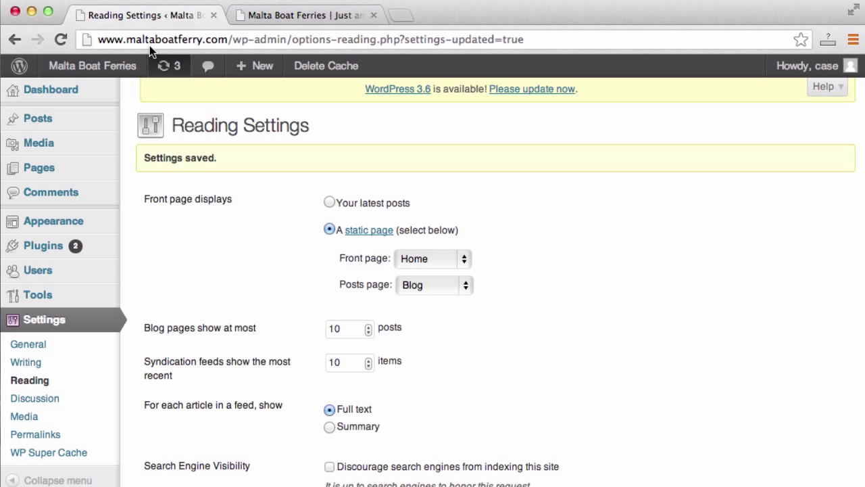
mouse_move(80, 230)
left_click(182, 278)
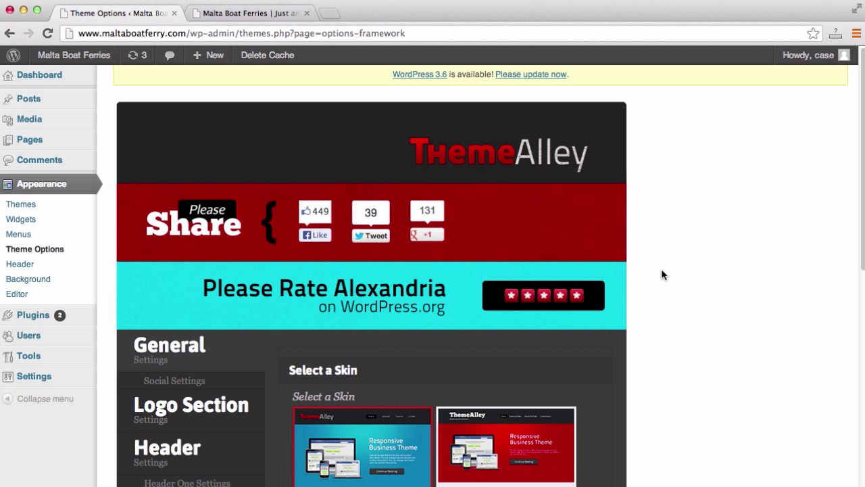
scroll(660, 268, "down", 2)
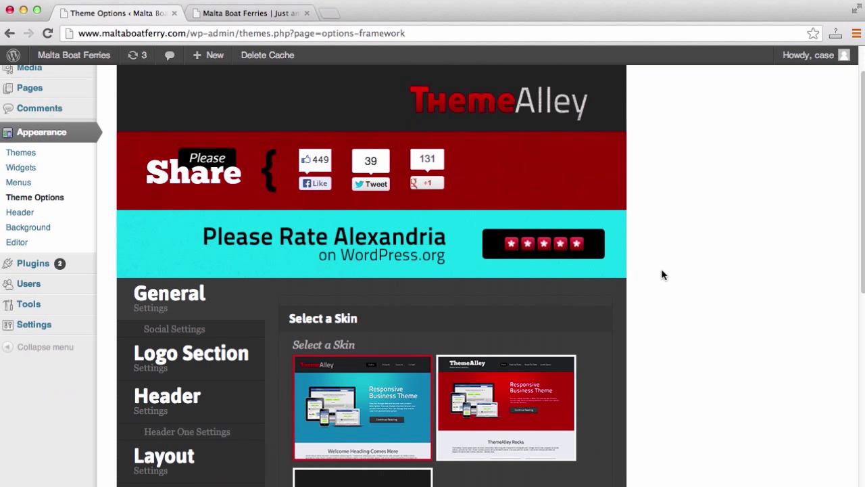
left_click(214, 433)
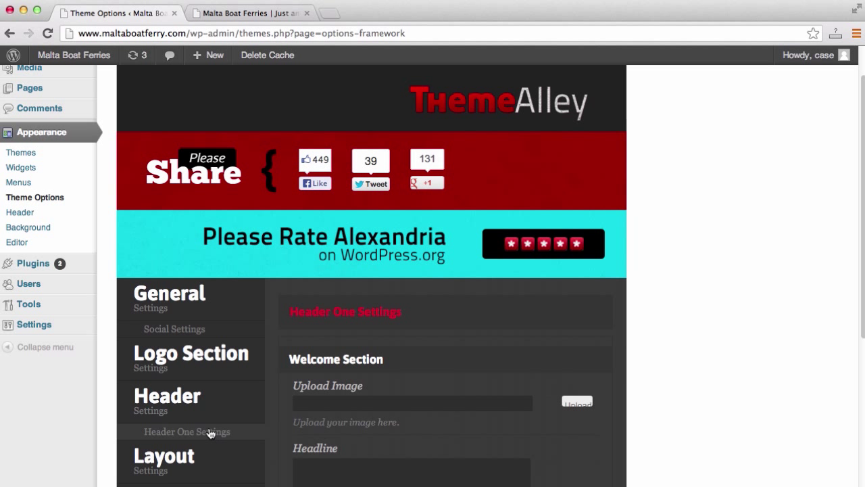
scroll(215, 434, "down", 1)
scroll(216, 433, "down", 2)
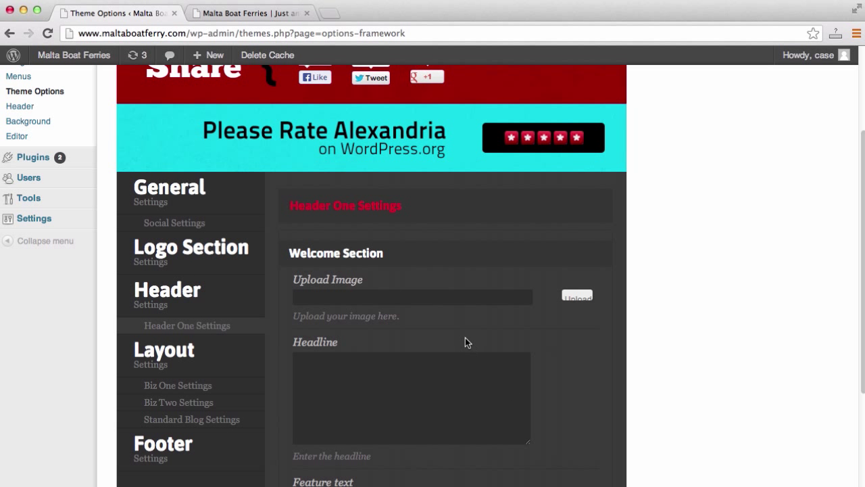
- Upload Comino Boats.jpg from the computer as the Welcome Section image
left_click(576, 299)
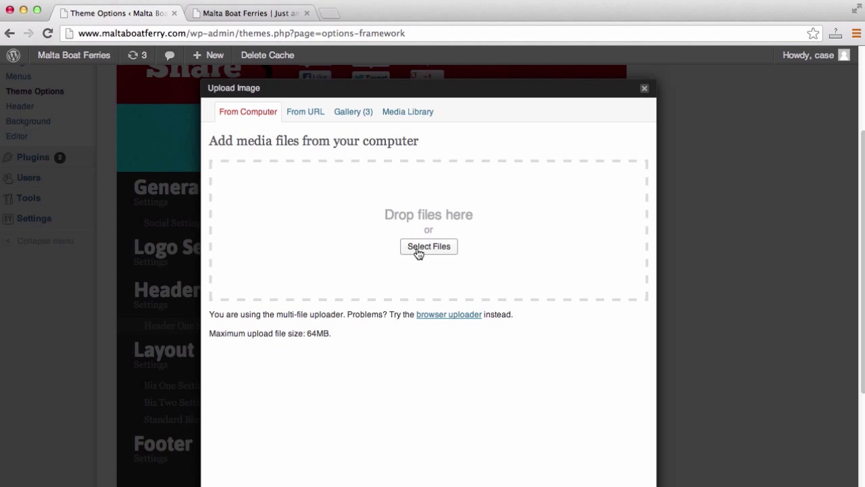
left_click(415, 247)
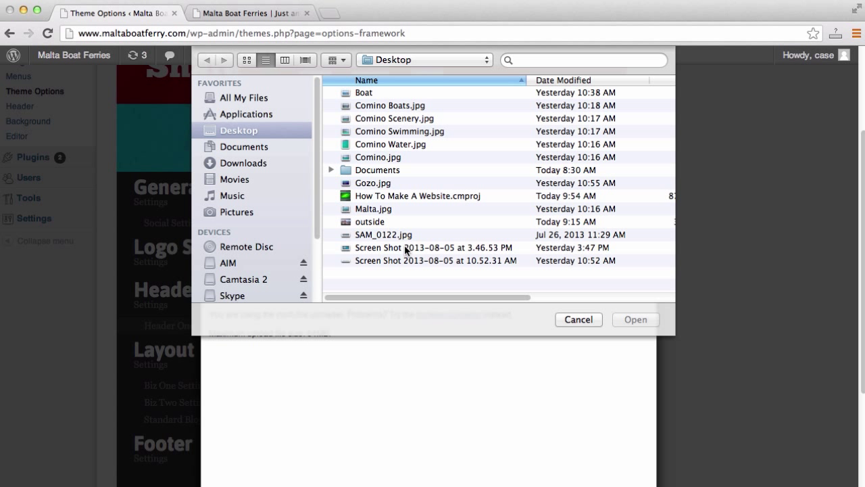
left_click(415, 108)
left_click(635, 320)
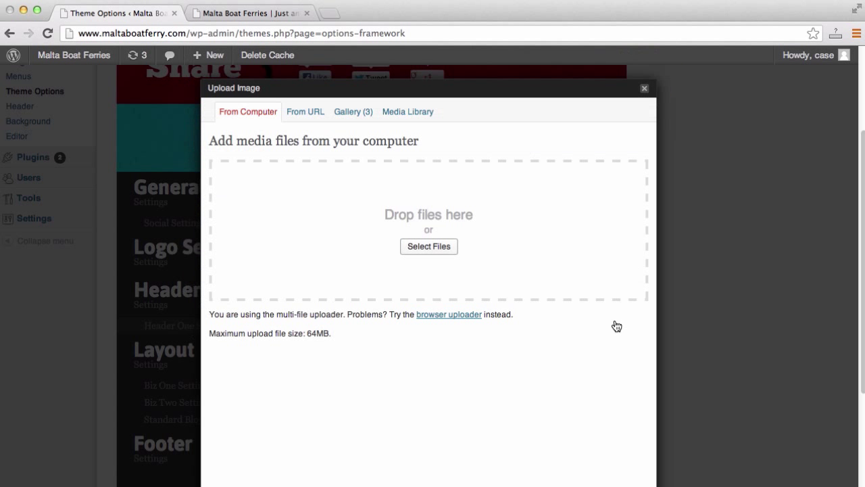
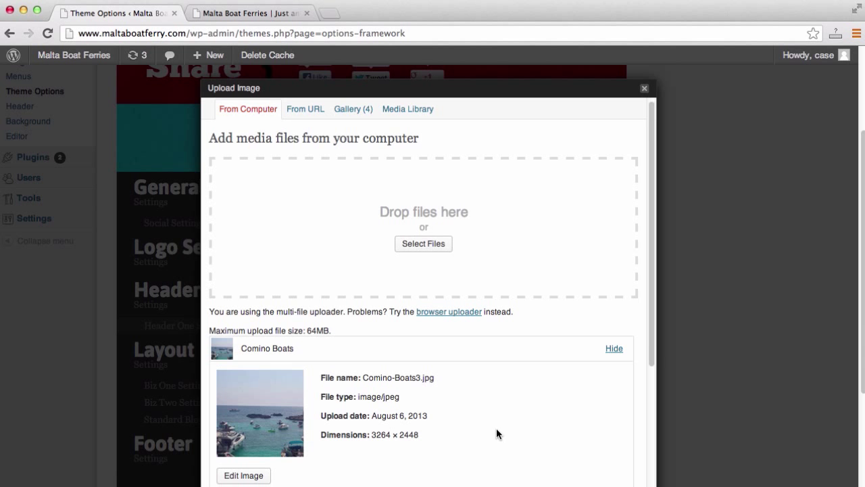
- Insert the Comino Boats photo at Large size as the Welcome Section image
scroll(496, 433, "down", 2)
scroll(284, 358, "down", 5)
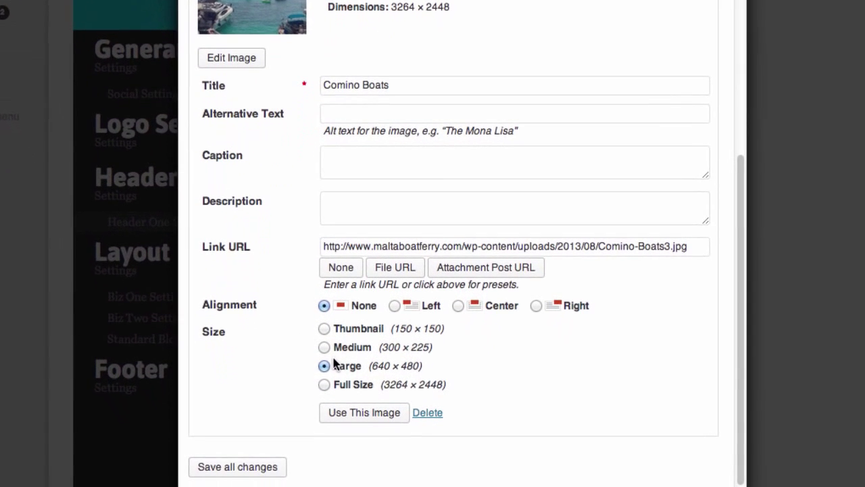
left_click(325, 365)
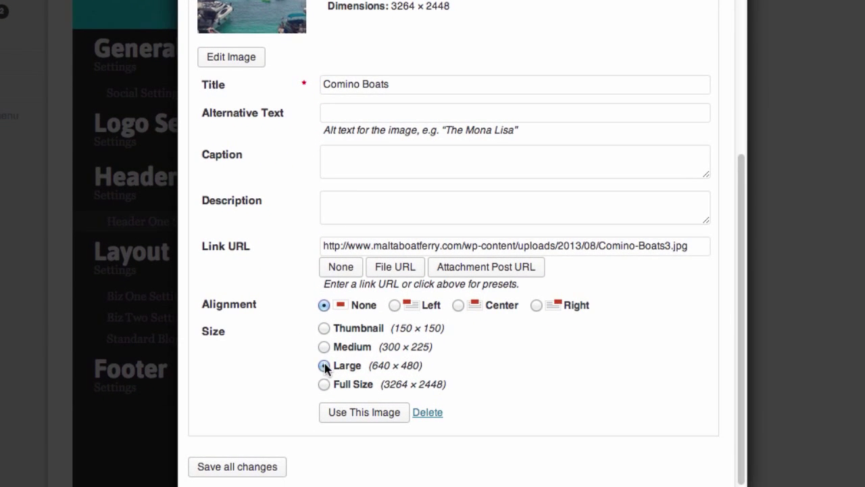
scroll(277, 346, "down", 2)
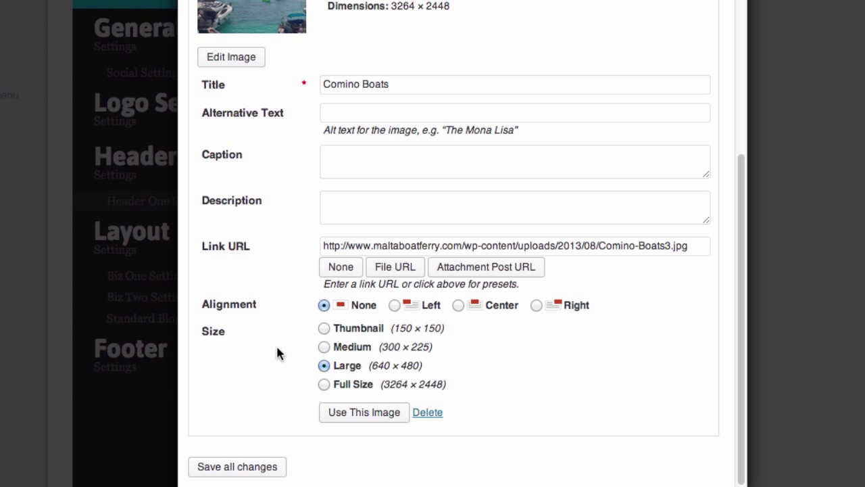
left_click(348, 413)
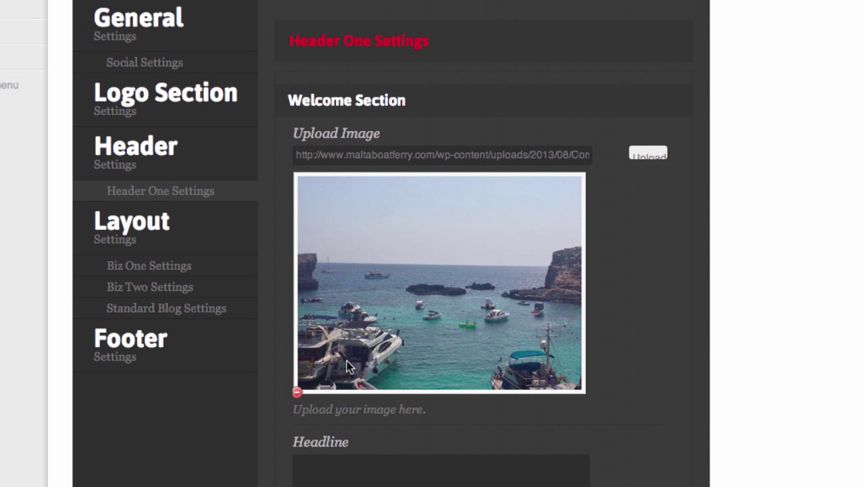
- Save the theme options with the new header image
scroll(637, 296, "down", 10)
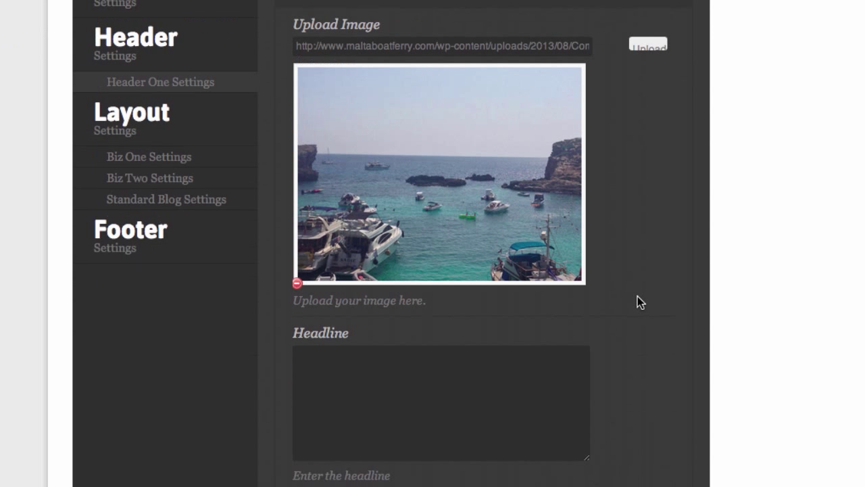
scroll(640, 302, "down", 3)
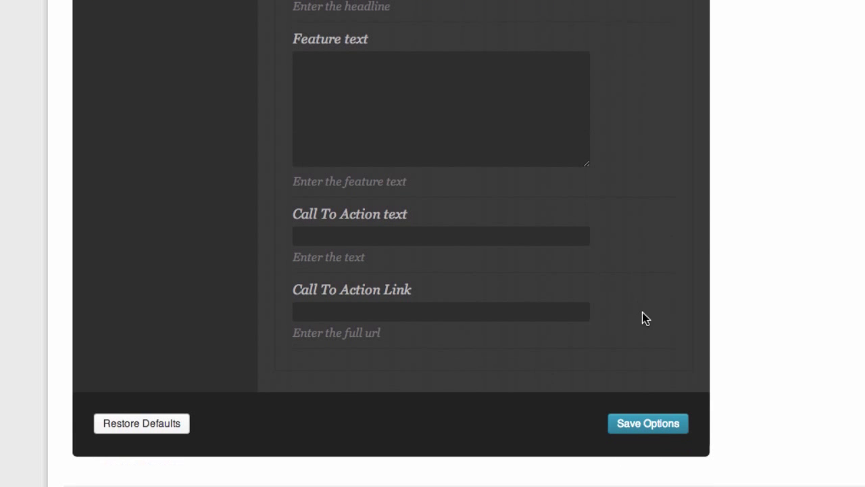
left_click(649, 424)
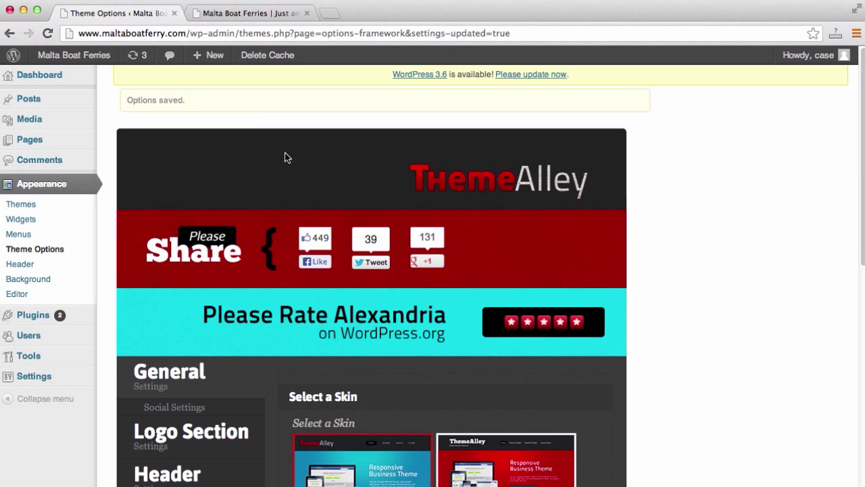
- Reload the live homepage and review the boat photo in the welcome section
left_click(241, 17)
left_click(264, 31)
key("Return")
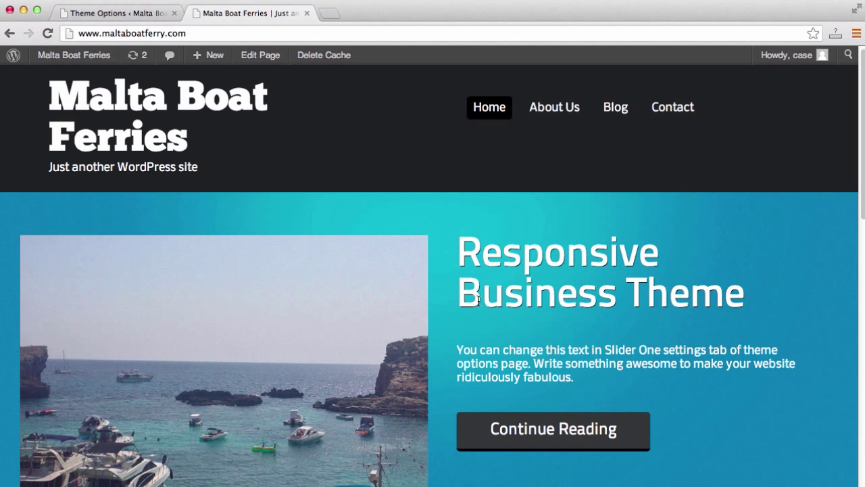
scroll(480, 318, "down", 5)
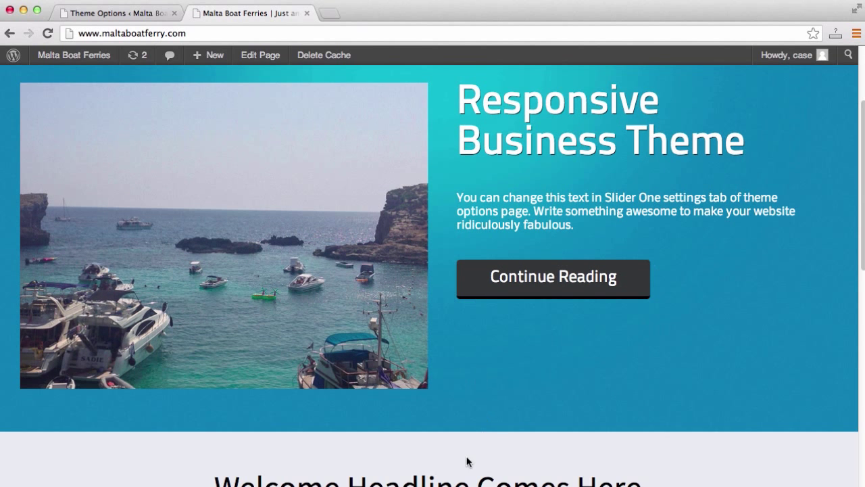
scroll(455, 399, "up", 3)
scroll(454, 400, "down", 1)
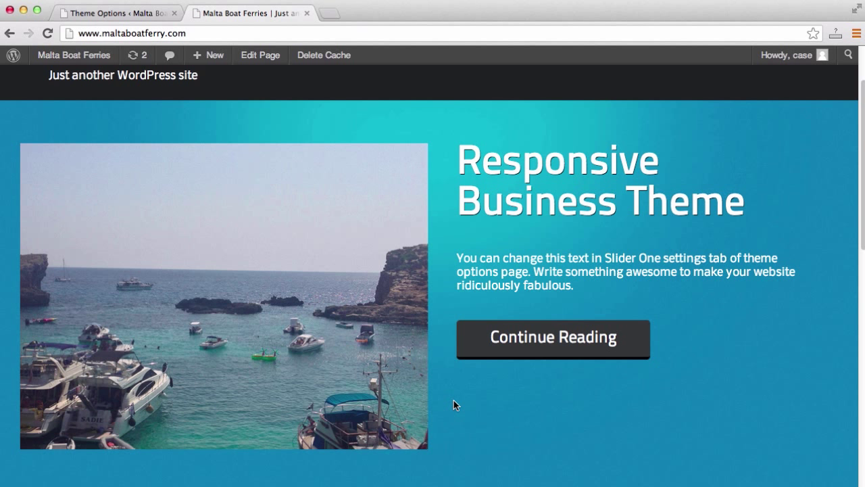
scroll(447, 402, "up", 2)
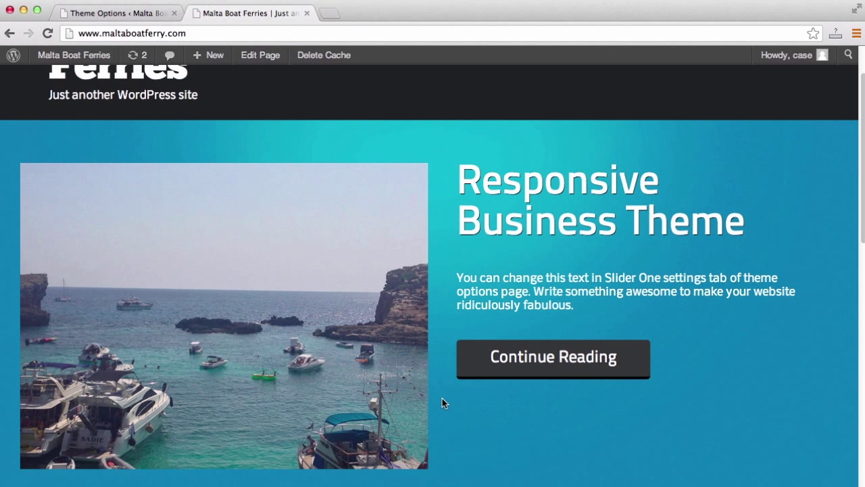
scroll(442, 401, "up", 3)
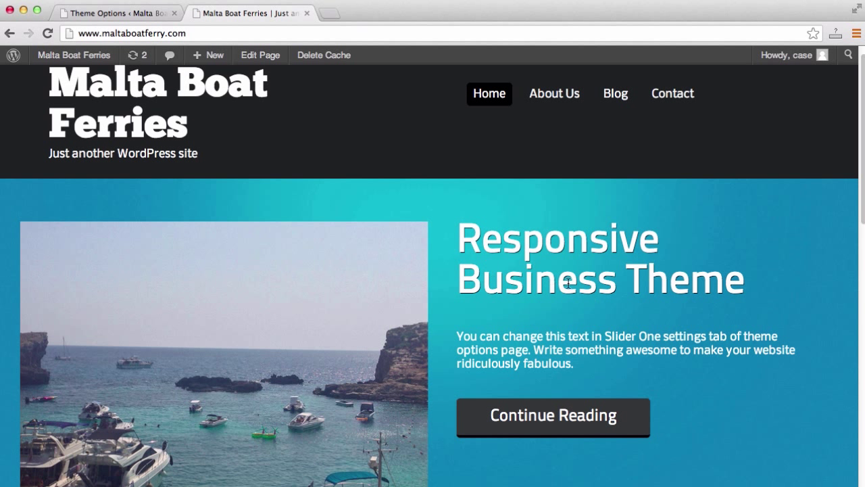
- Select and review the Responsive Business Theme heading and slider paragraph text
left_click_drag(743, 281, 464, 243)
left_click(555, 242)
double_click(555, 242)
left_click_drag(574, 364, 458, 336)
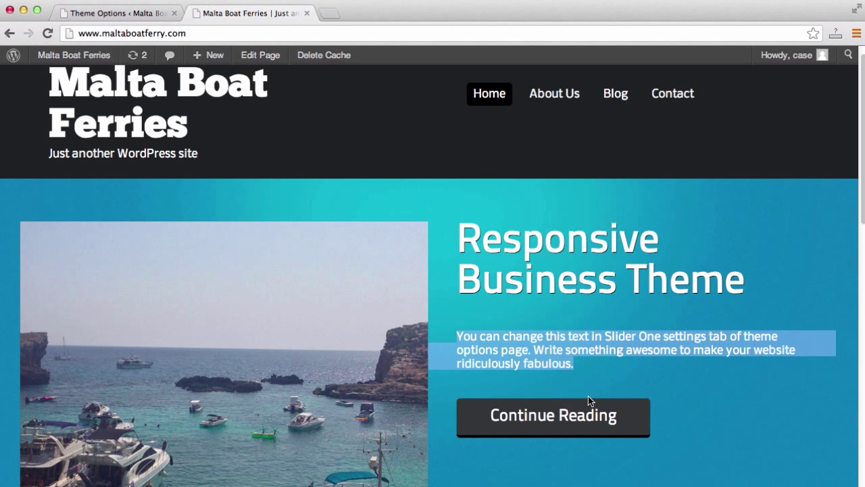
left_click(589, 304)
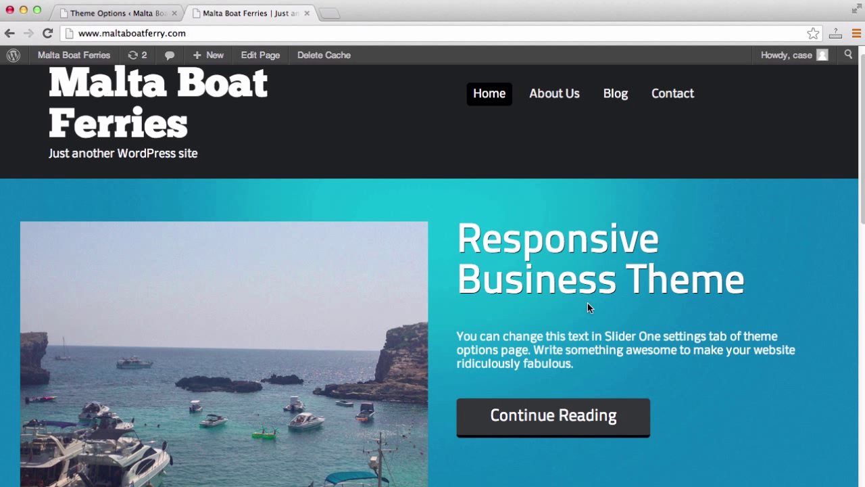
- Set the Header One Settings headline to 'Malta Boat Ferries'
left_click(137, 18)
scroll(285, 274, "down", 5)
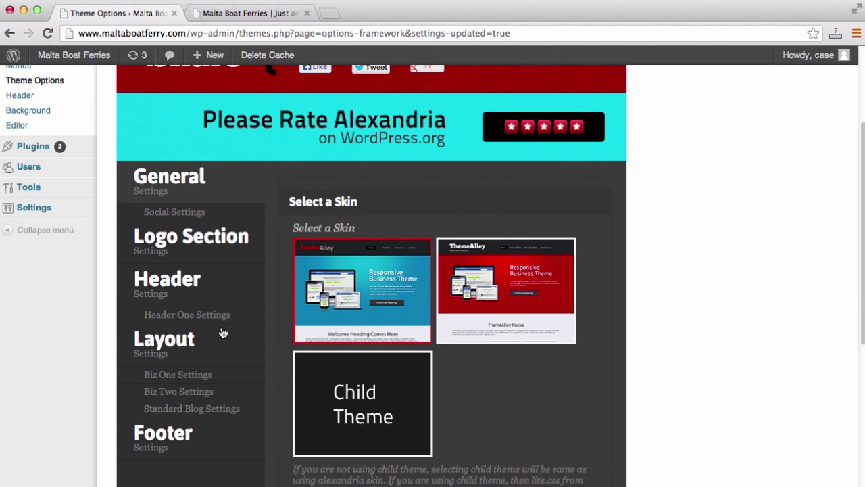
left_click(207, 317)
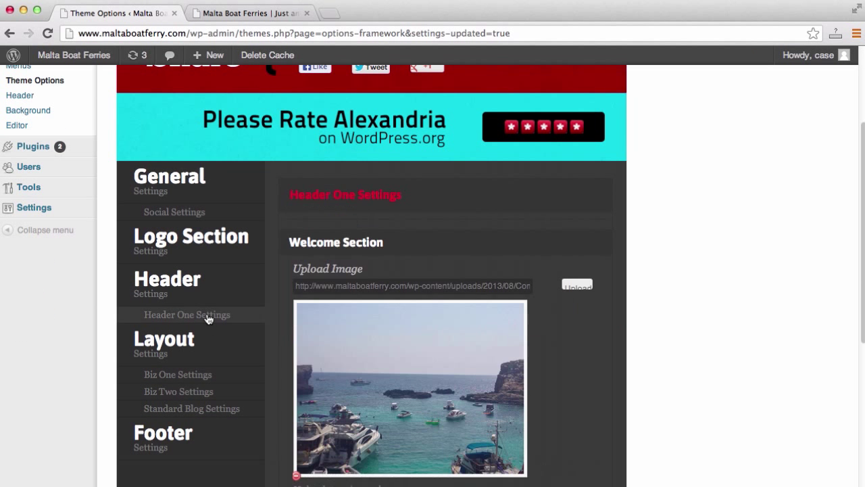
scroll(432, 331, "down", 3)
scroll(432, 334, "down", 4)
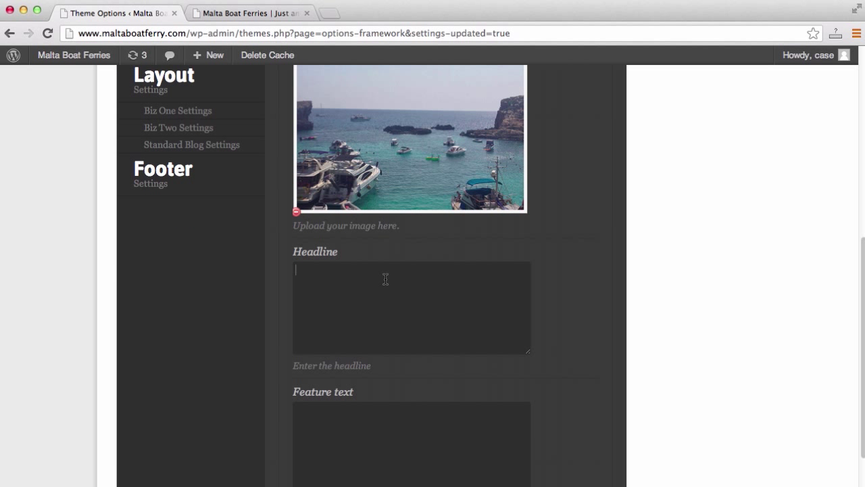
type("lta Boat Ferries")
- Enter feature text about half-hourly roundtrips from Malta to Comino and Gozo, then view the homepage
scroll(403, 382, "down", 3)
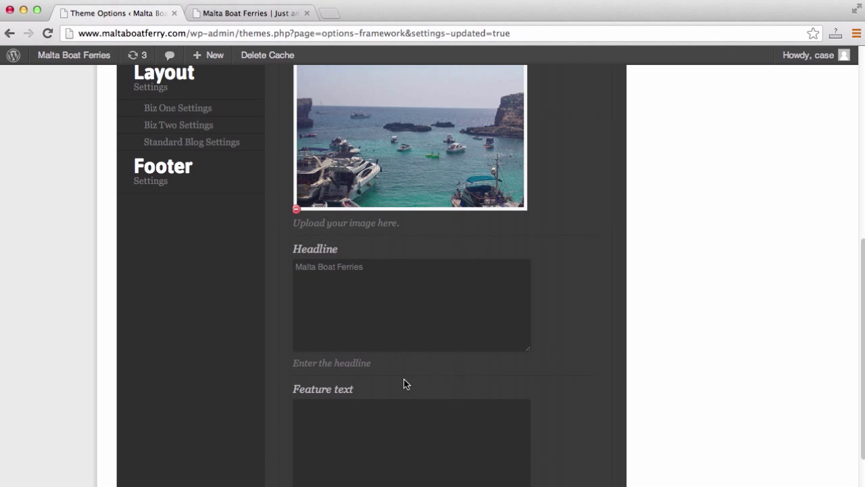
left_click(399, 332)
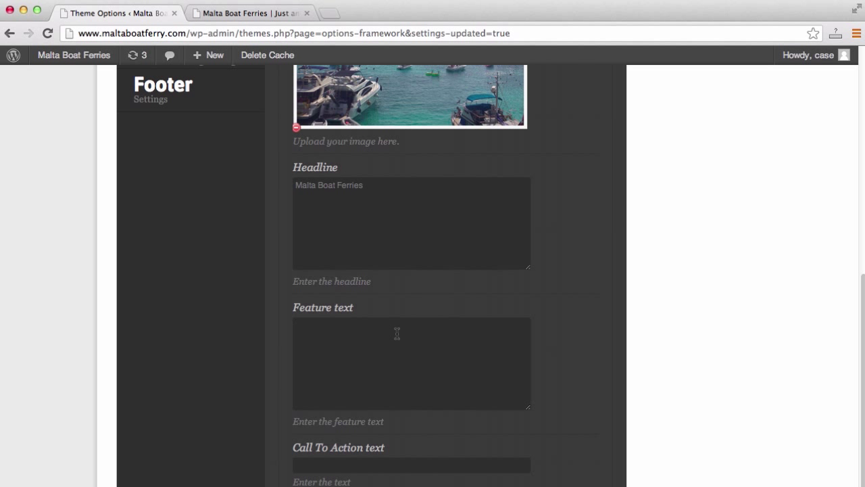
type("Welcome to Malta Boat Ferries. We opera")
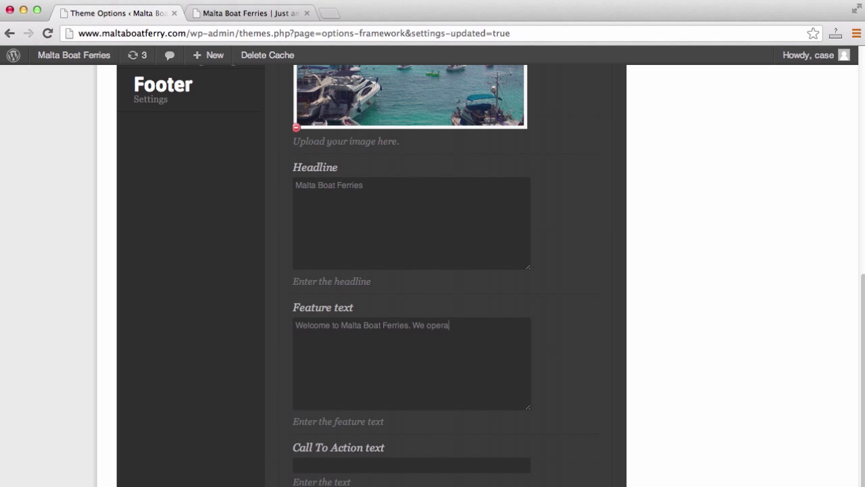
type("te every half hour leaving from")
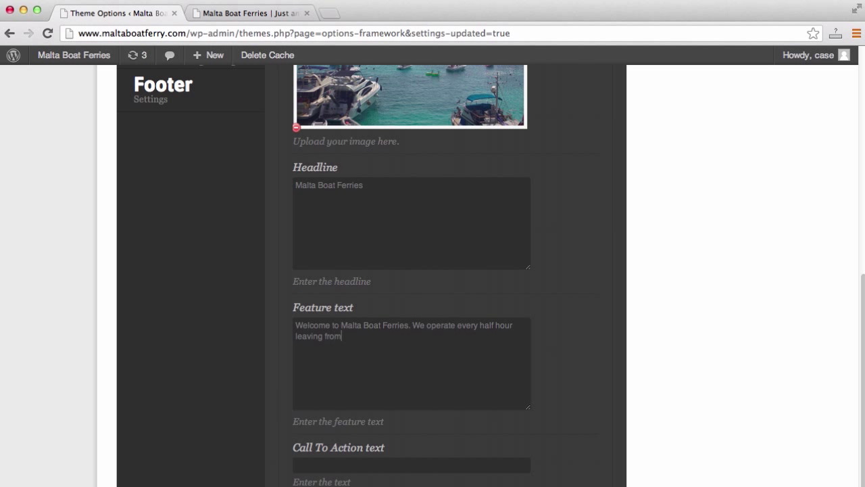
type(" Malta to Comino and Malta toGozo")
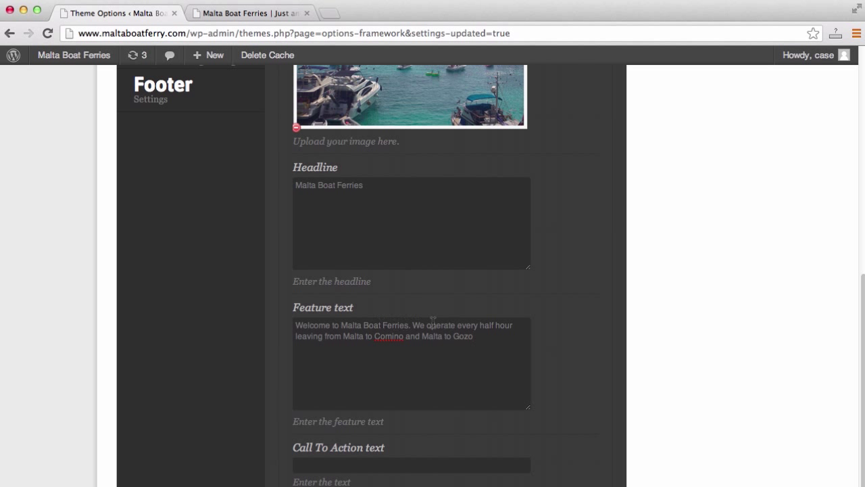
type("roundtrip")
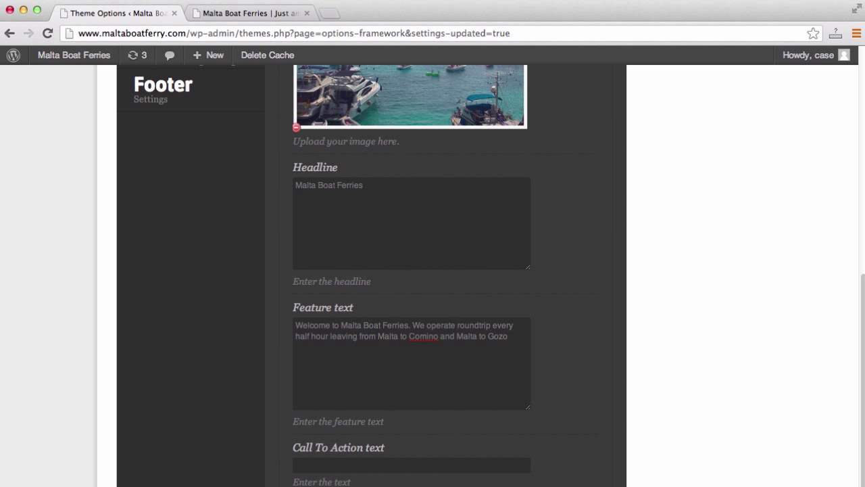
left_click(518, 337)
scroll(518, 334, "down", 5)
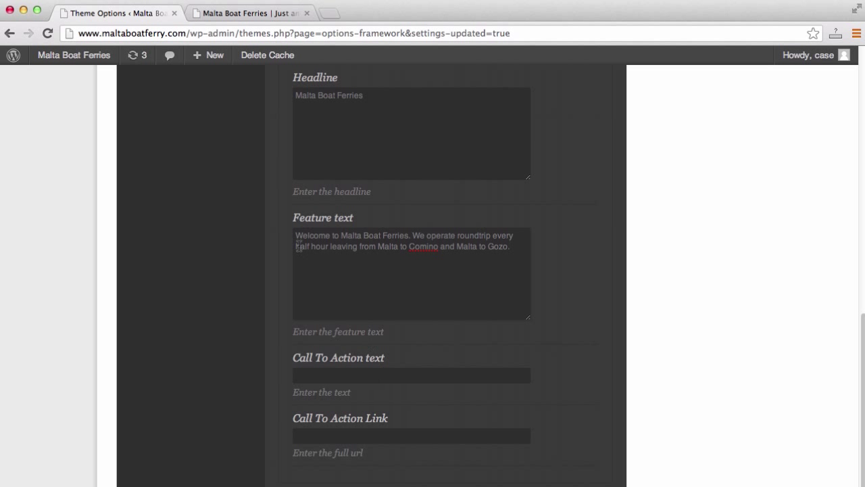
left_click(243, 14)
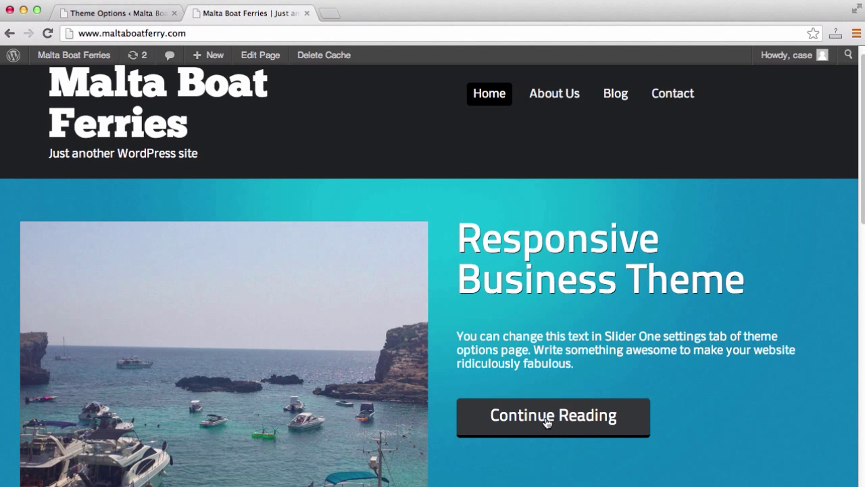
- Set the Call To Action text to 'Contact' and compare it with the live homepage
left_click(125, 12)
left_click(394, 380)
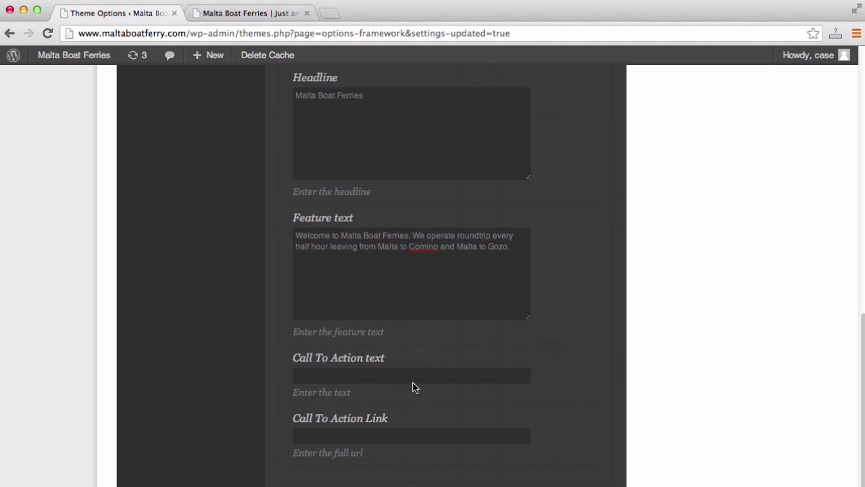
type("Contact")
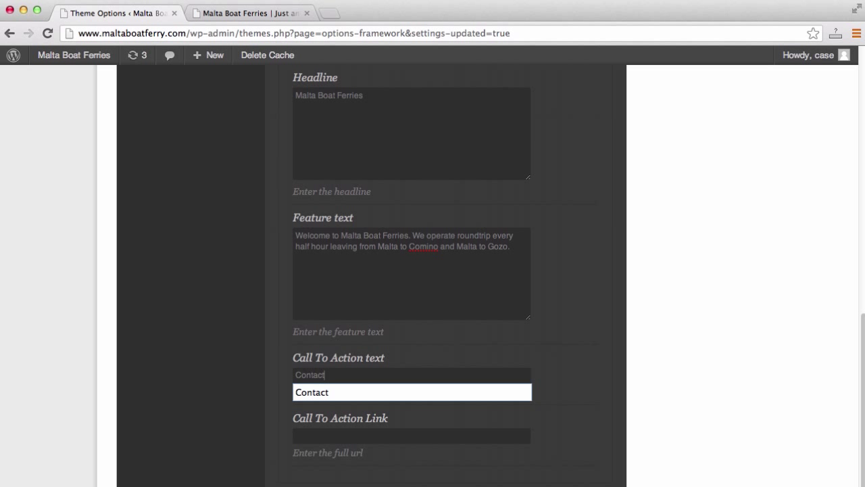
key("Tab")
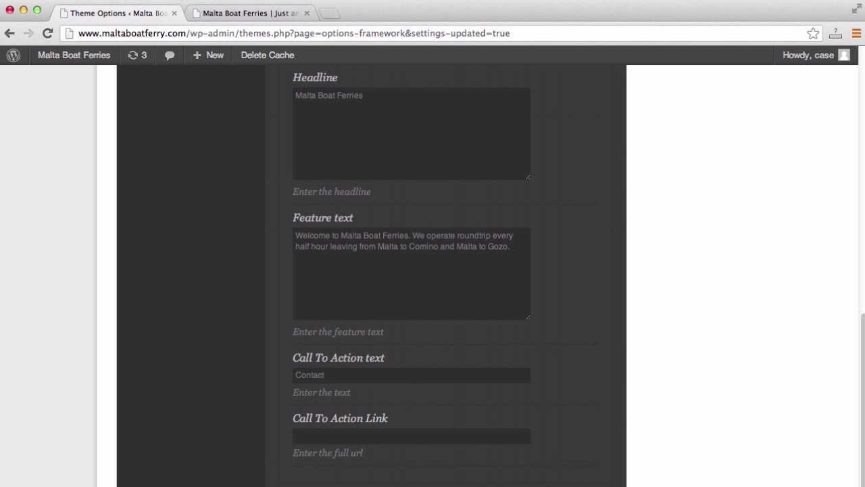
left_click(268, 13)
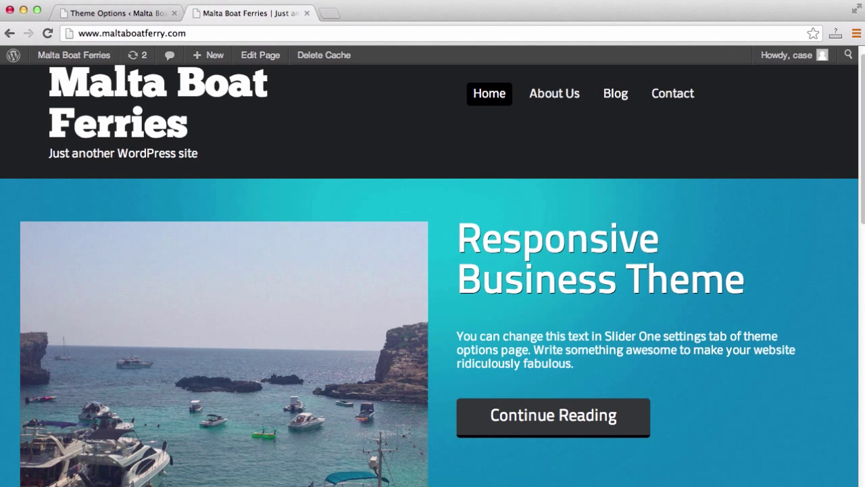
left_click(101, 13)
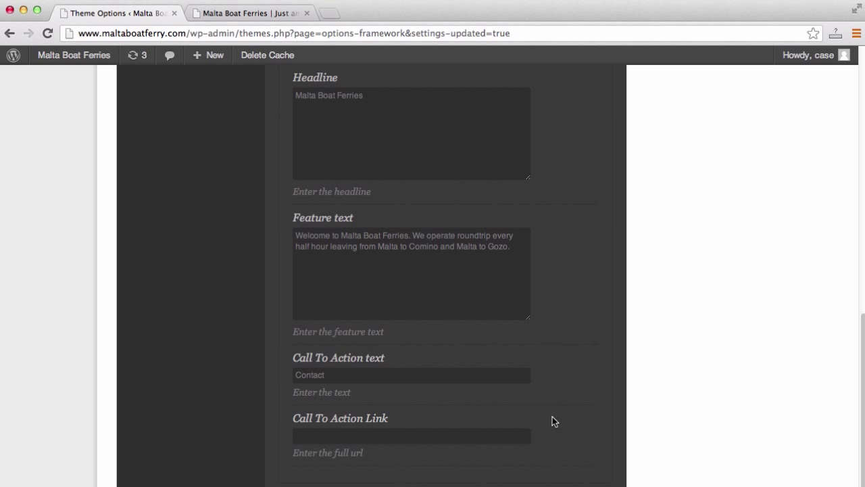
- Set the Call To Action Link to /contact and save the theme options
type("/")
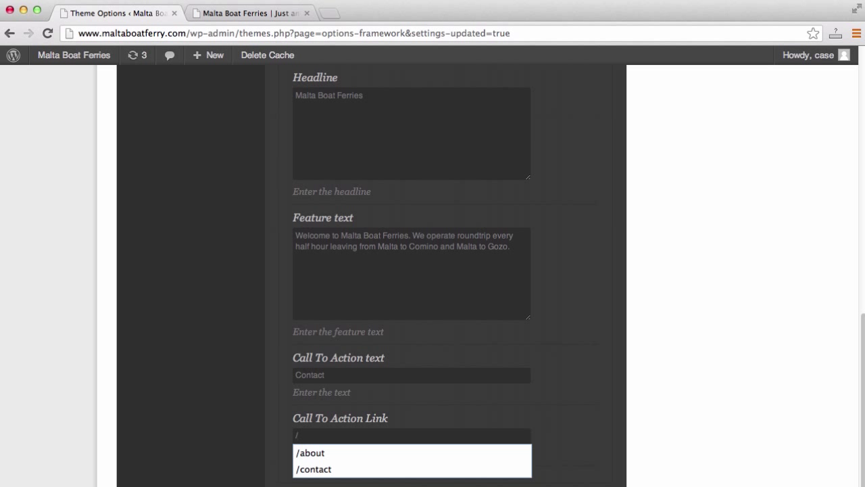
type("contact")
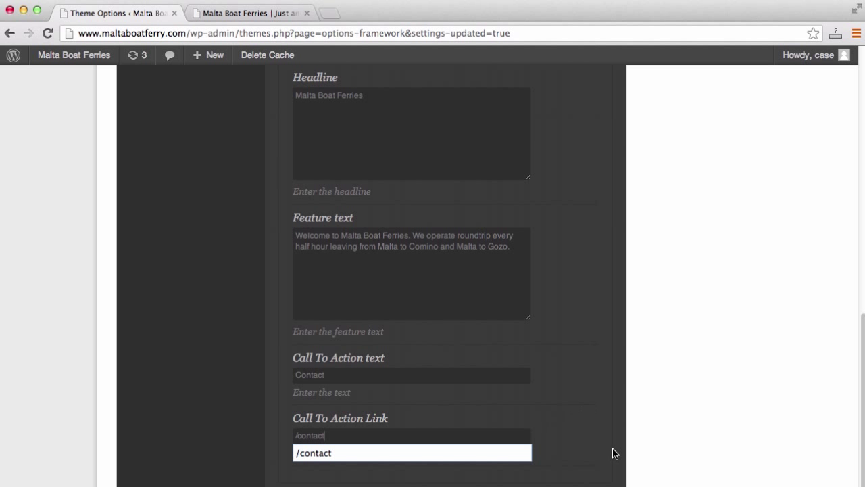
left_click(613, 448)
left_click(228, 12)
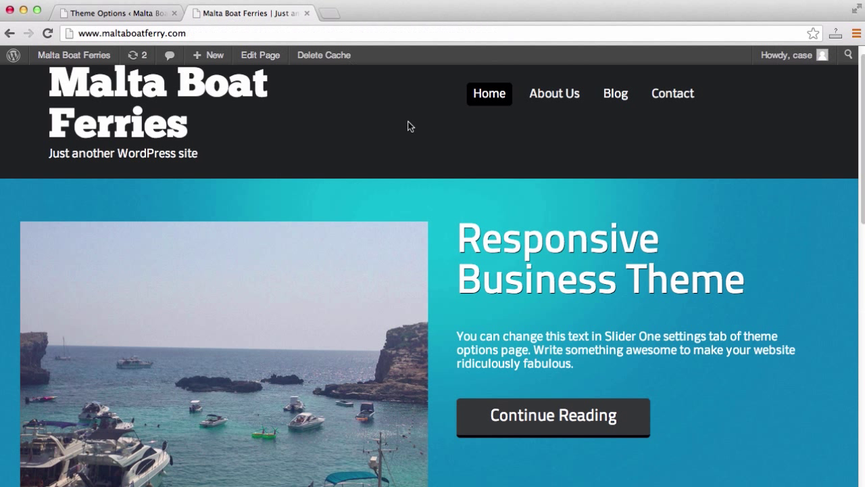
left_click(142, 13)
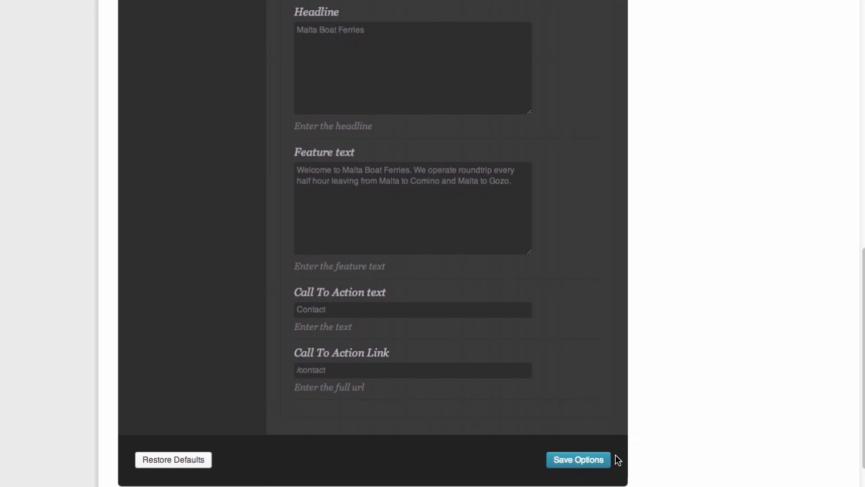
left_click(580, 460)
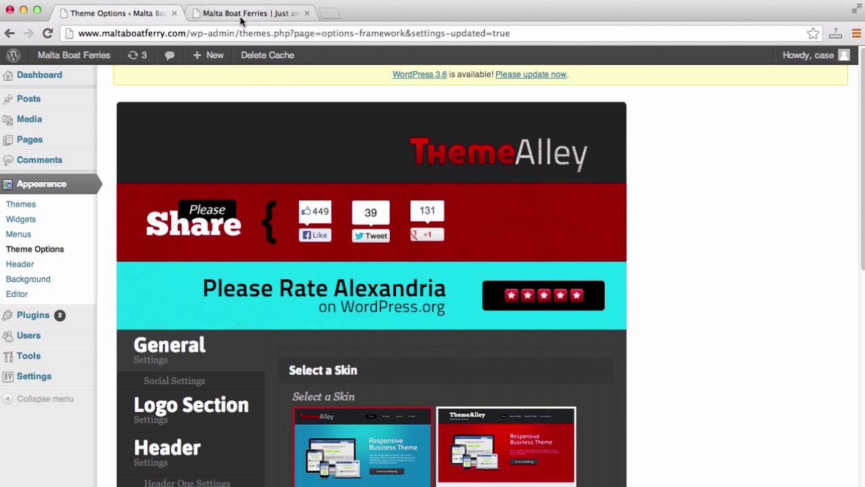
left_click(254, 14)
left_click(258, 33)
- Reload the homepage, confirm the slide's Contact button opens the Contact page, then return Home
key("Return")
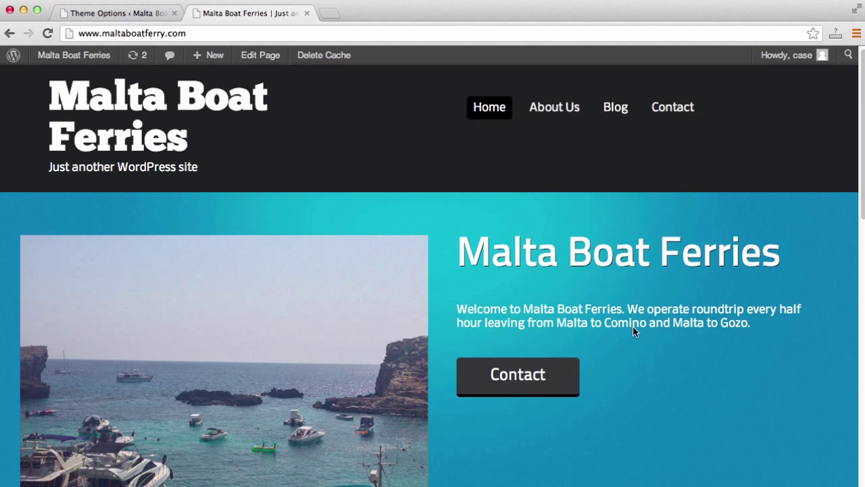
scroll(633, 326, "down", 3)
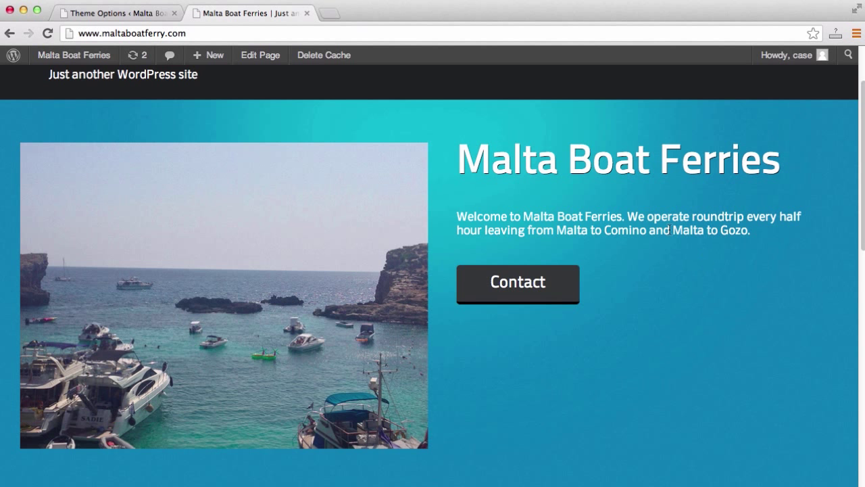
scroll(654, 289, "down", 5)
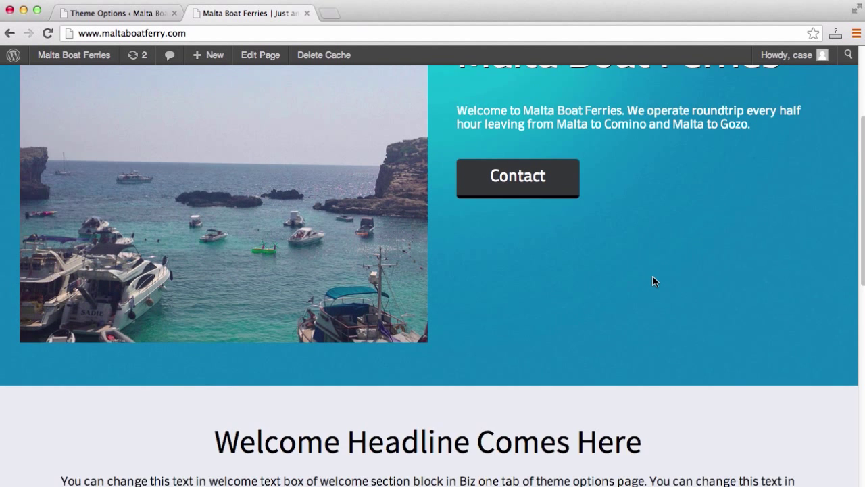
scroll(652, 276, "up", 5)
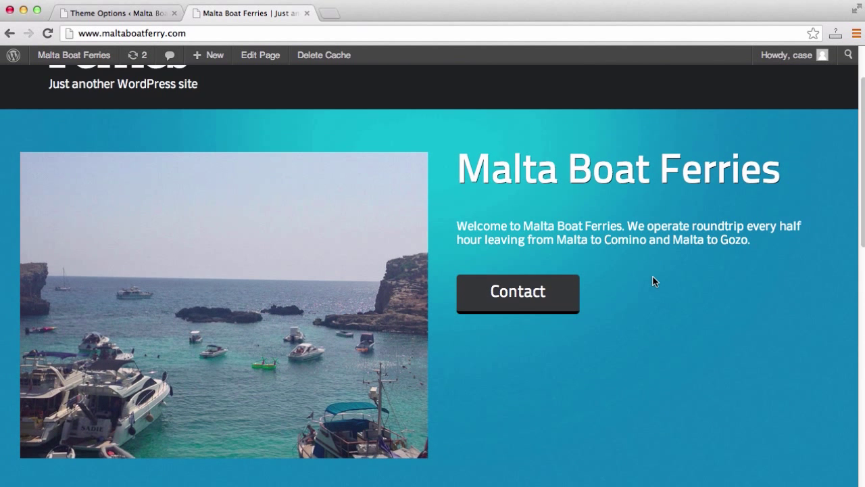
left_click(521, 299)
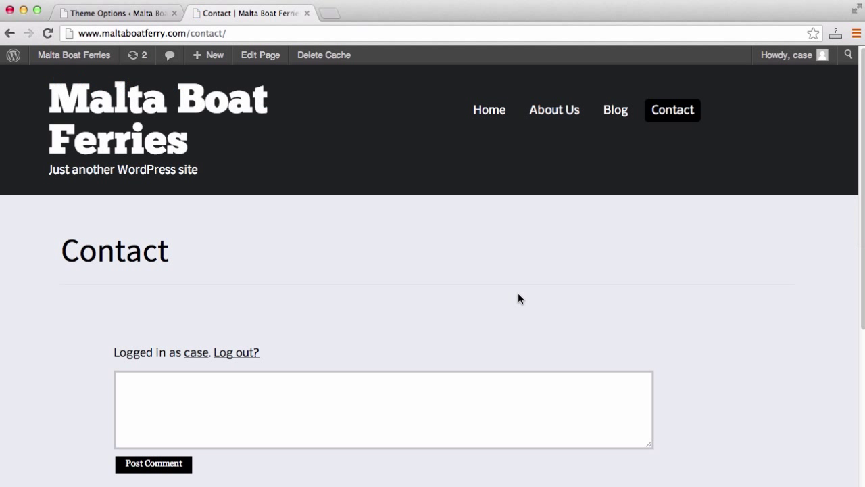
scroll(382, 329, "down", 2)
scroll(379, 324, "up", 2)
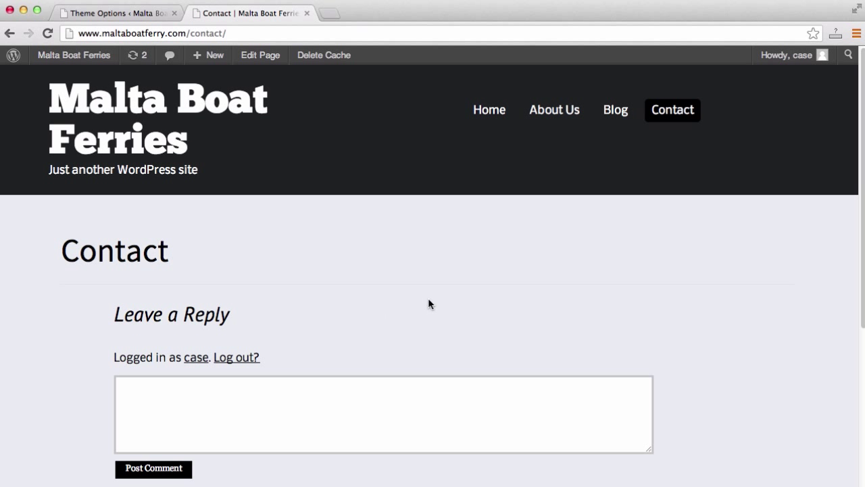
left_click(490, 110)
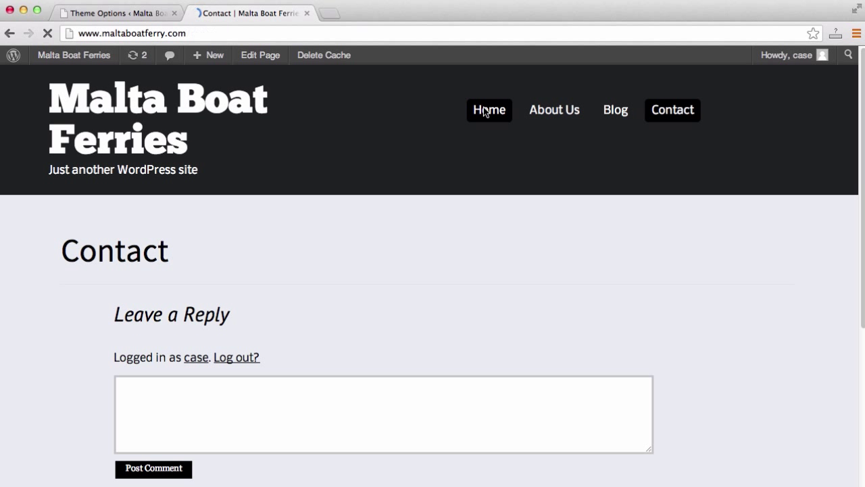
scroll(488, 338, "down", 3)
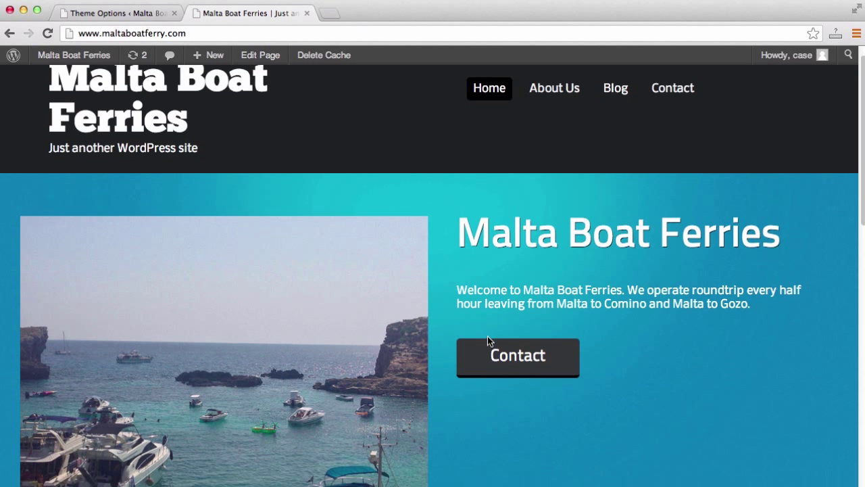
scroll(488, 336, "down", 3)
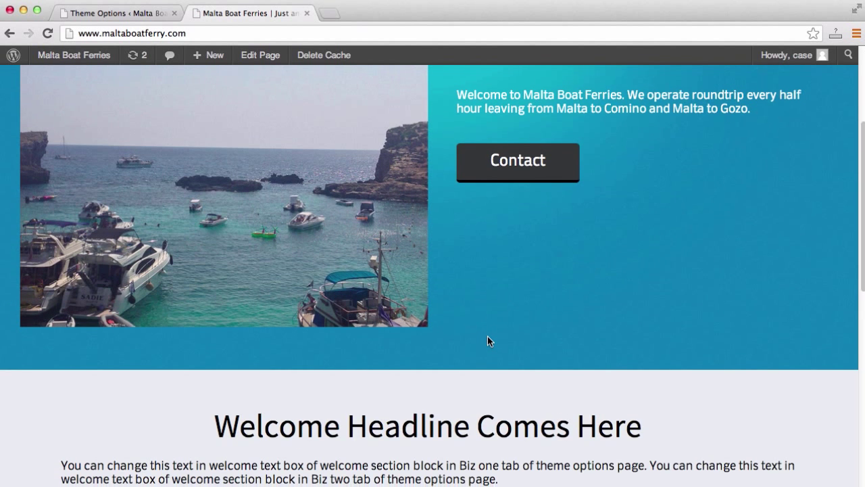
- Review the homepage's 'Welcome Headline Comes Here' section
scroll(487, 336, "down", 1)
scroll(488, 336, "down", 5)
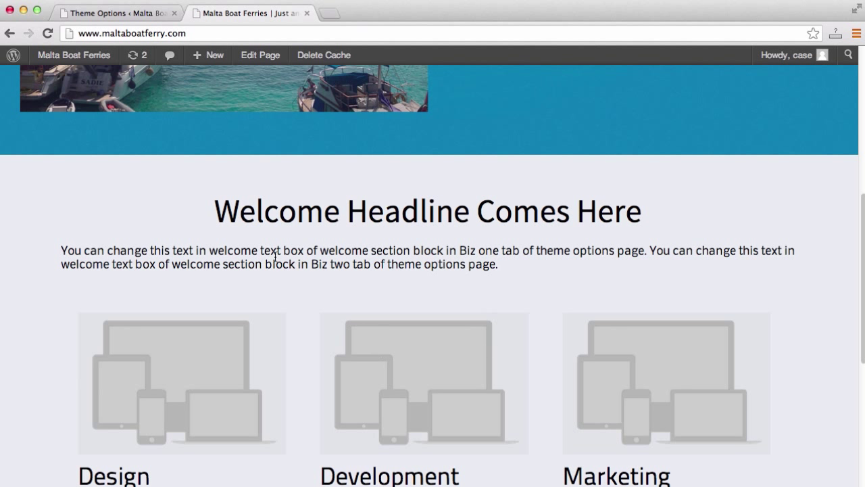
left_click_drag(219, 220, 652, 228)
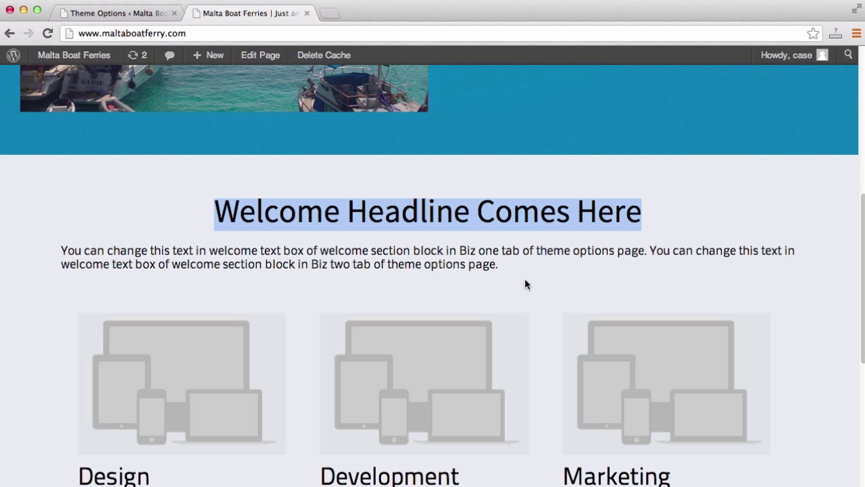
scroll(527, 282, "down", 3)
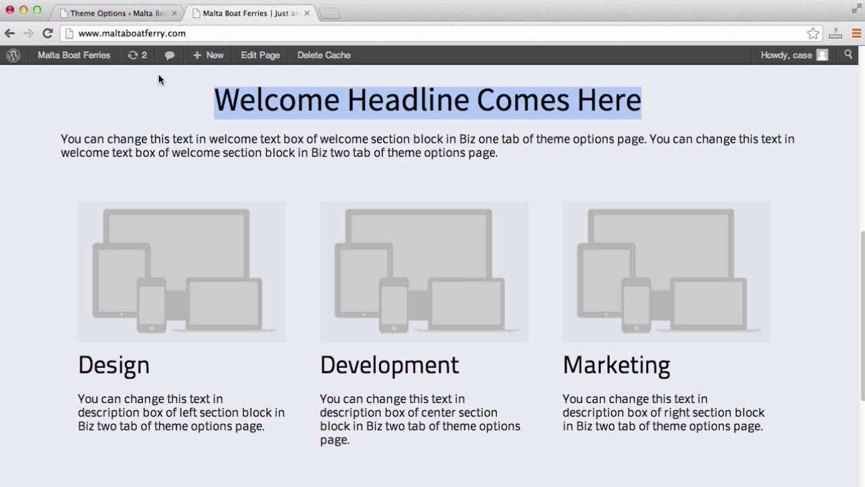
- Return to Theme Options and expand the Biz One Settings panel
left_click(133, 17)
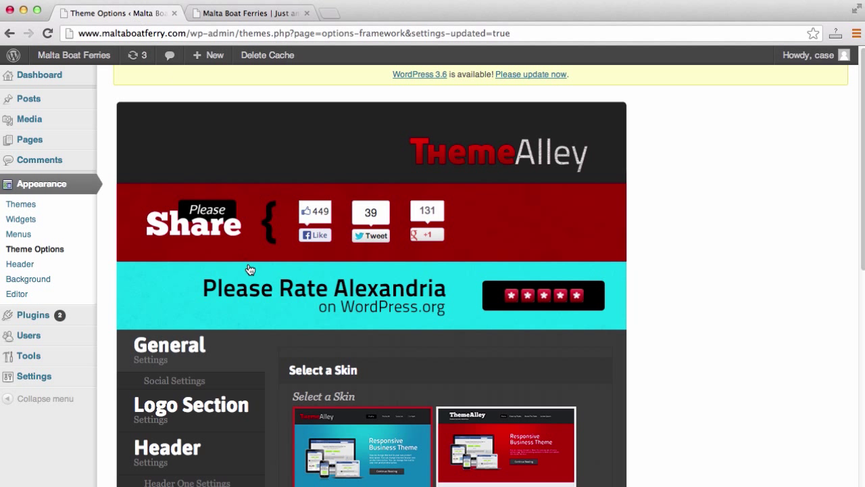
scroll(250, 269, "down", 2)
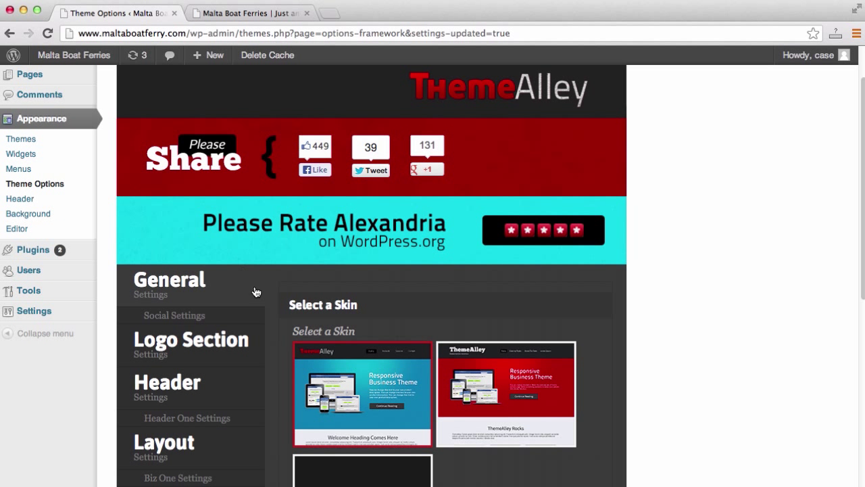
scroll(242, 415, "down", 2)
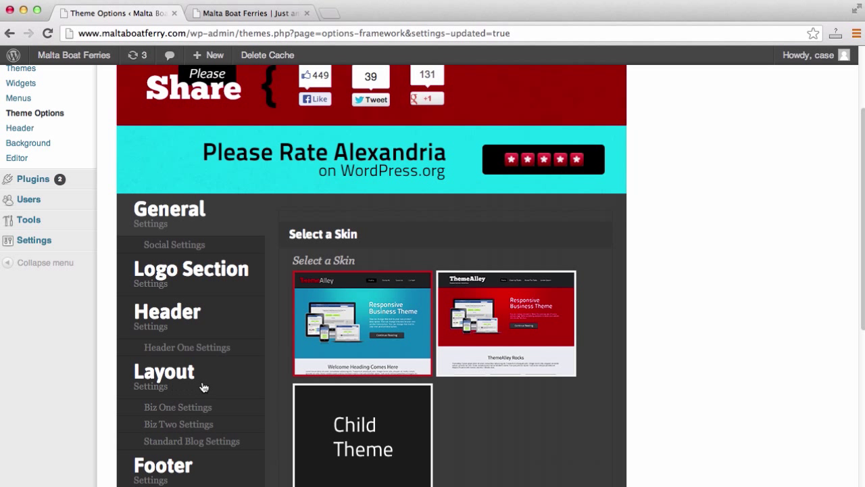
scroll(203, 386, "down", 2)
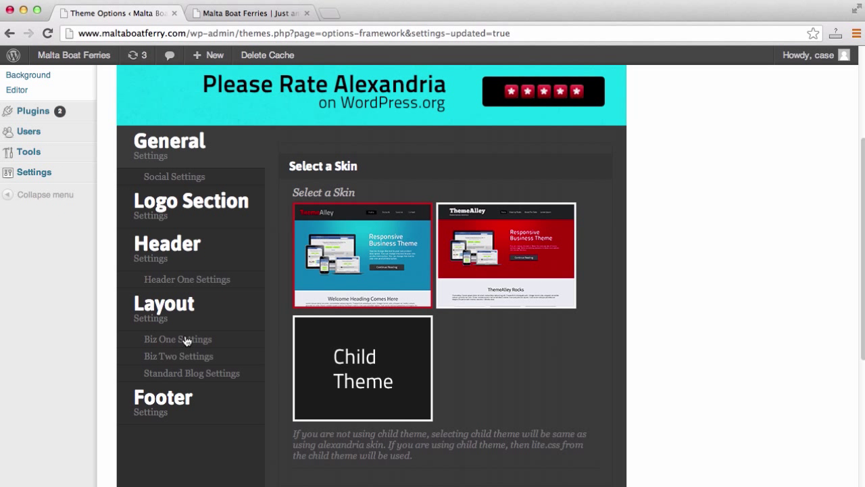
left_click(187, 341)
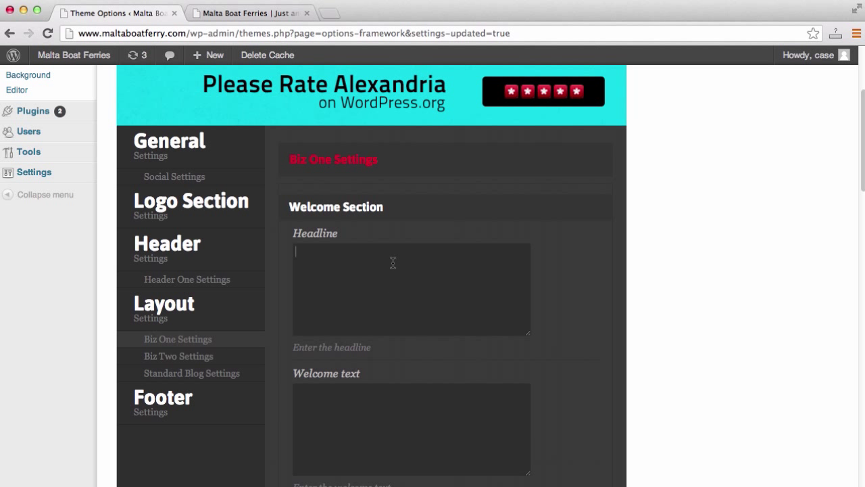
- Enter the Biz One welcome headline 'Welcome to our new website. We are excited to take you…'
left_click(290, 12)
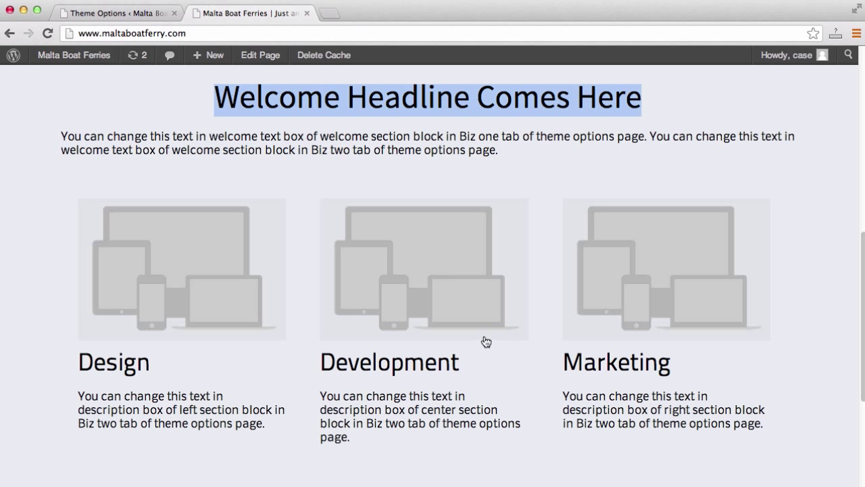
scroll(485, 340, "up", 2)
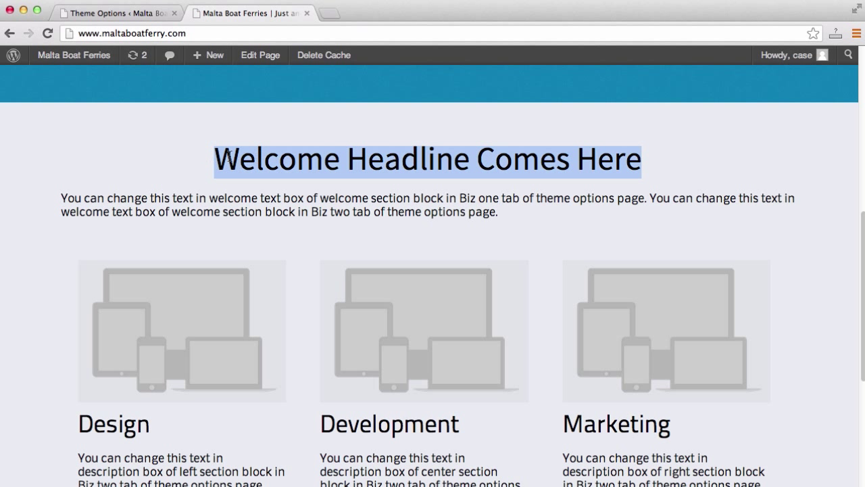
left_click(126, 17)
type("Welcome to our")
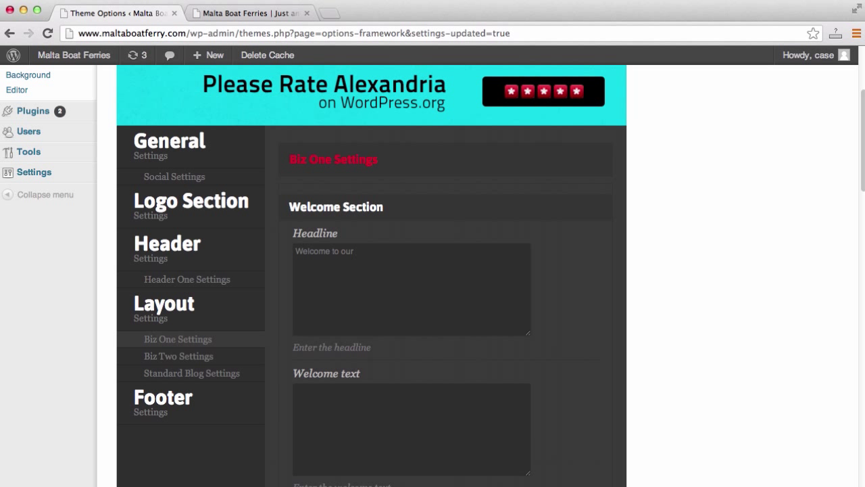
type(" new website. We are excited to take you to")
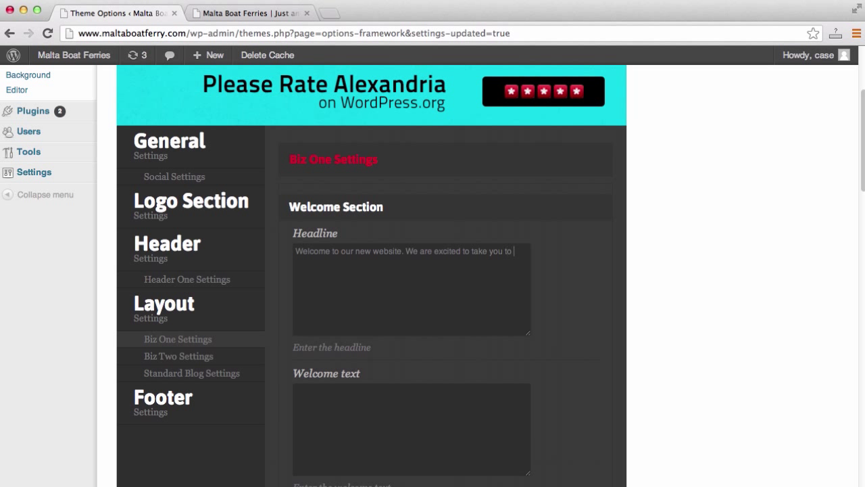
type(" all of the islands surrounding Malta.")
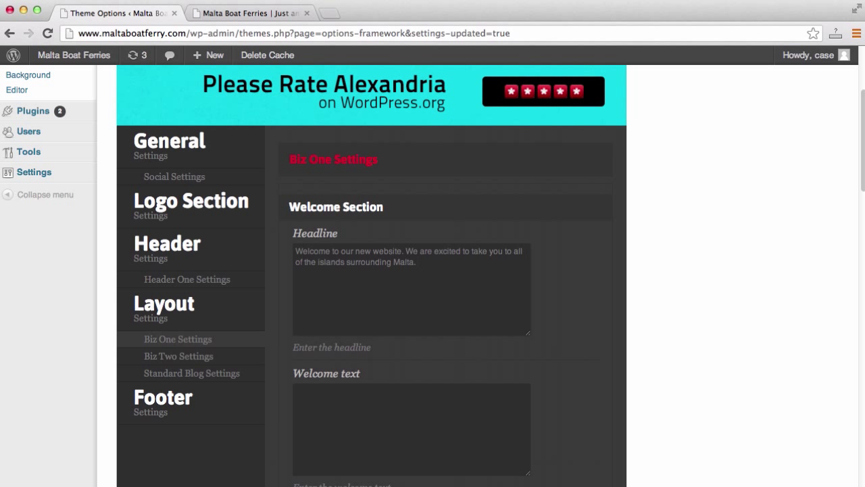
- Move down to the Left Section settings after checking the live homepage
scroll(365, 341, "down", 2)
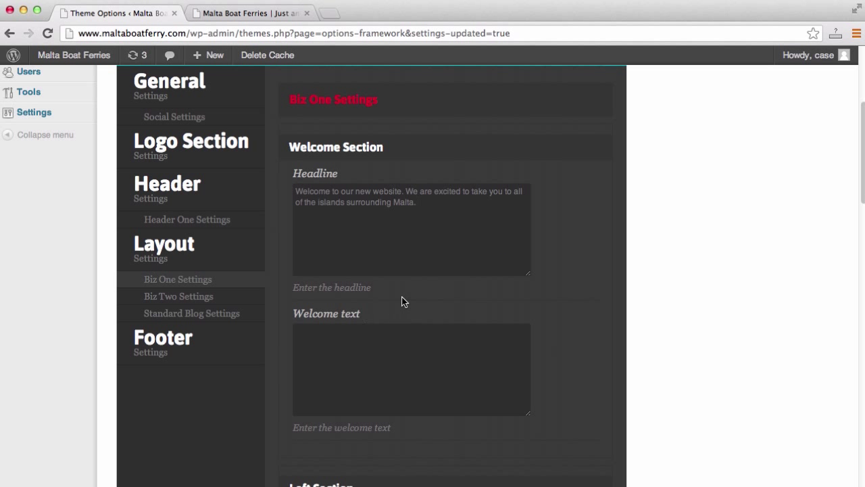
scroll(413, 309, "down", 2)
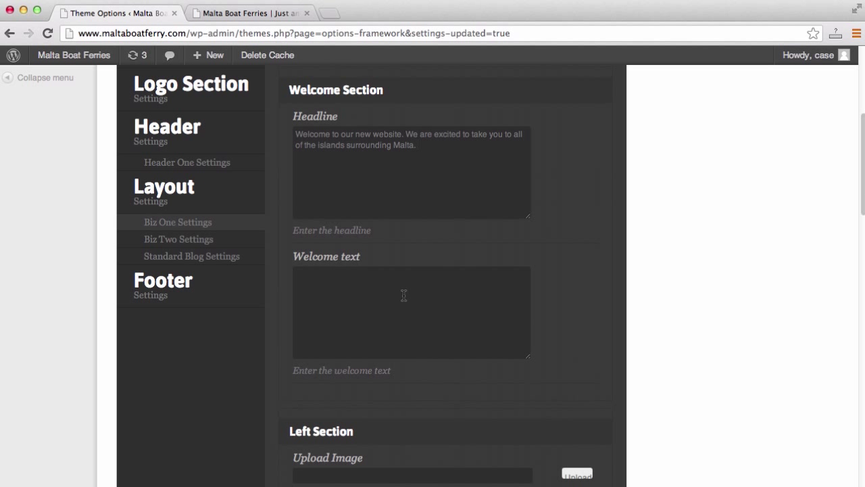
scroll(405, 296, "down", 6)
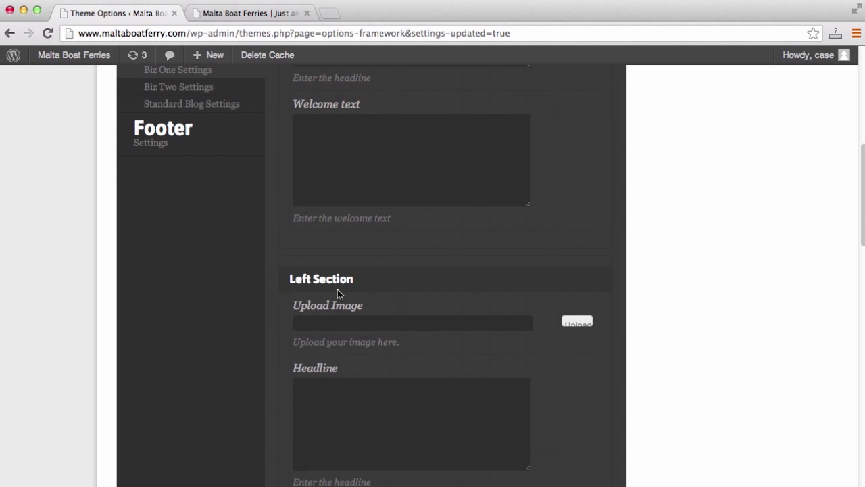
scroll(348, 309, "down", 2)
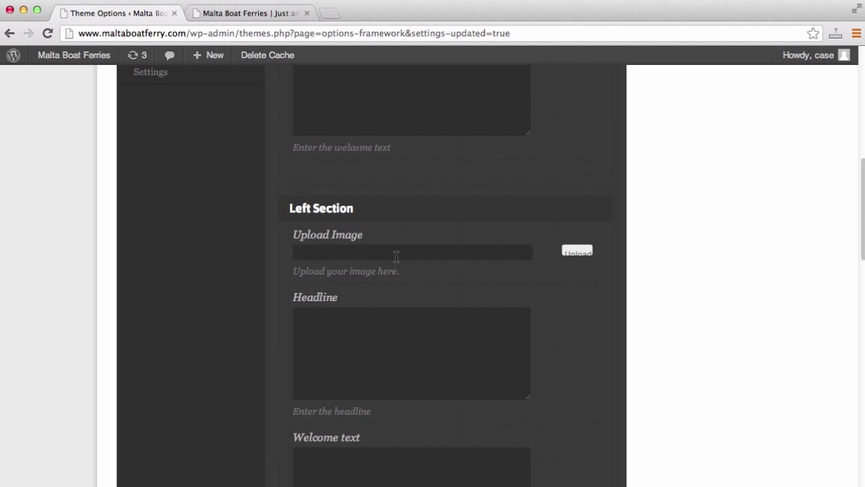
left_click(233, 16)
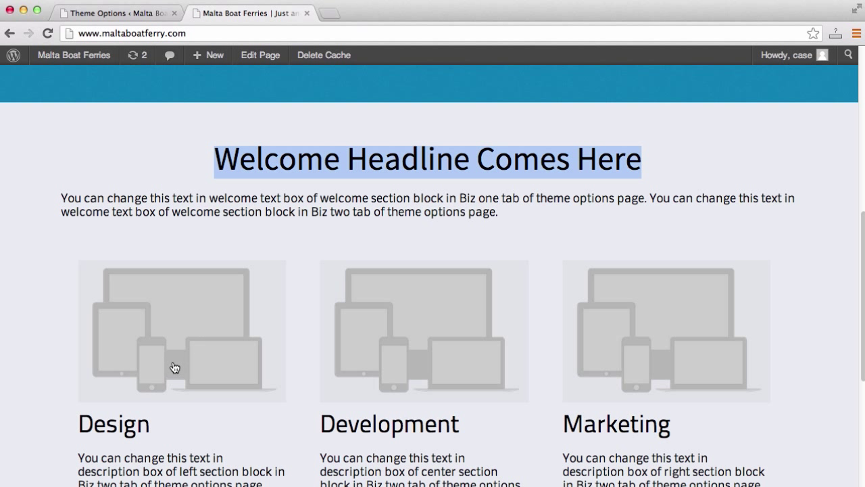
left_click(116, 15)
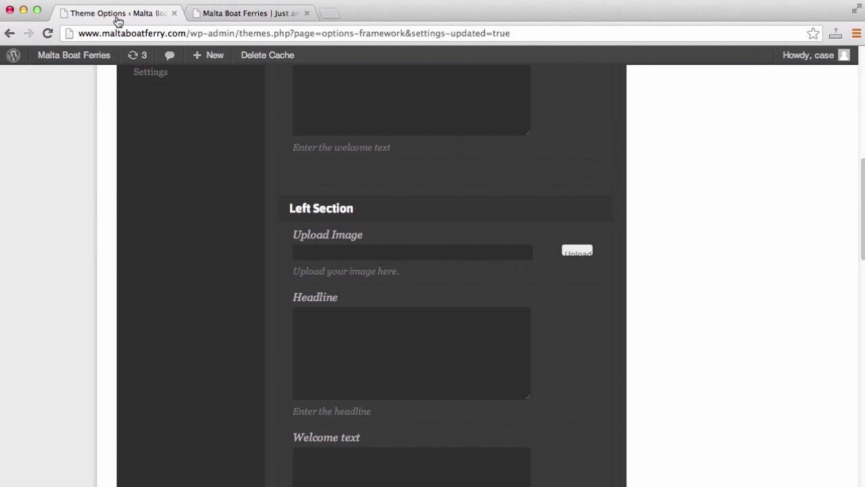
- Upload Malta.jpg from the Desktop for the Left Section image
left_click(570, 252)
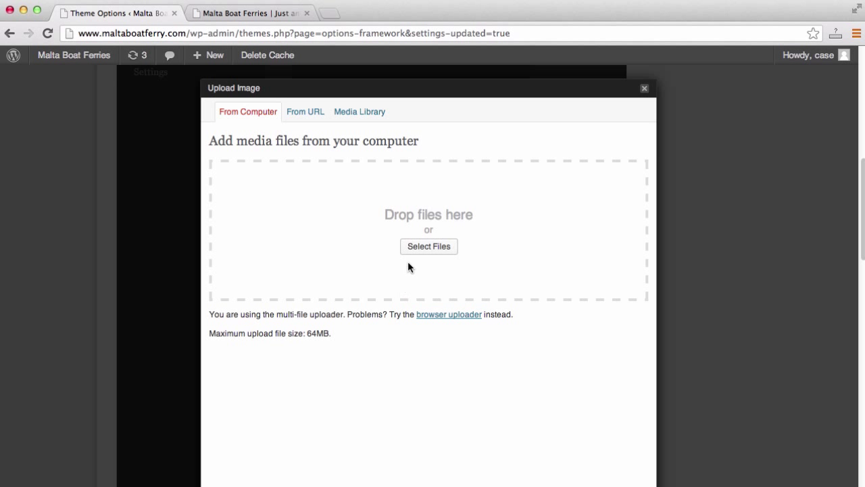
left_click(419, 249)
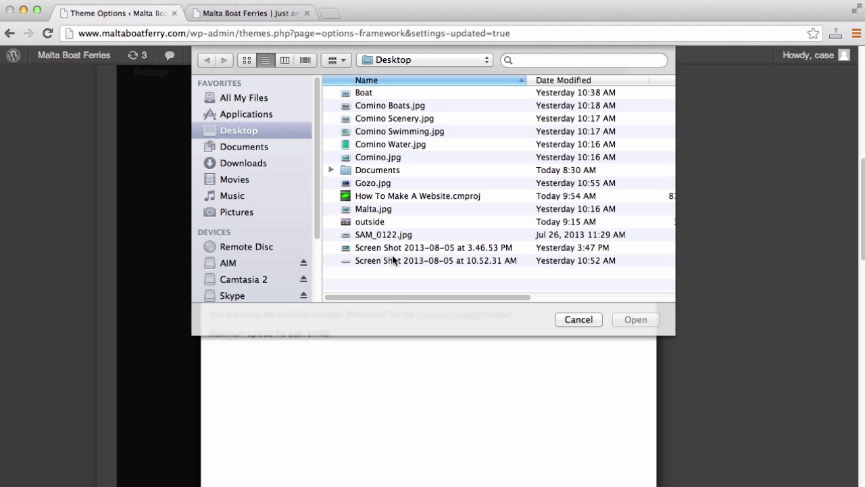
left_click(391, 209)
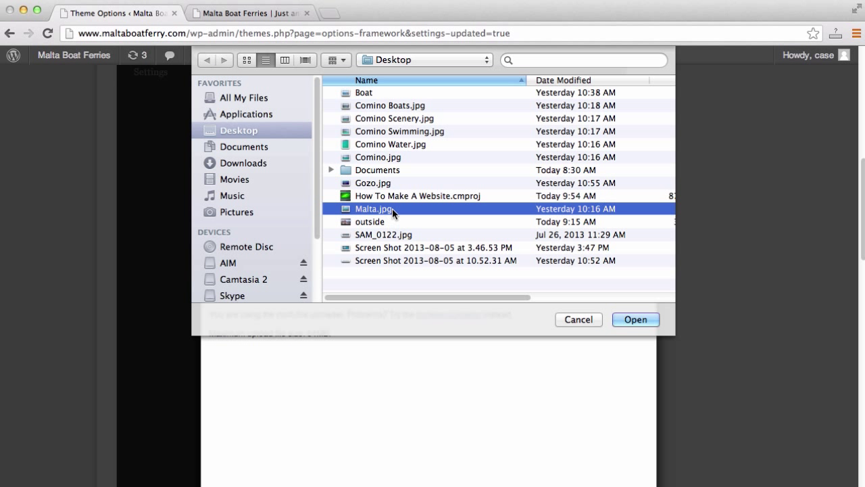
left_click(628, 319)
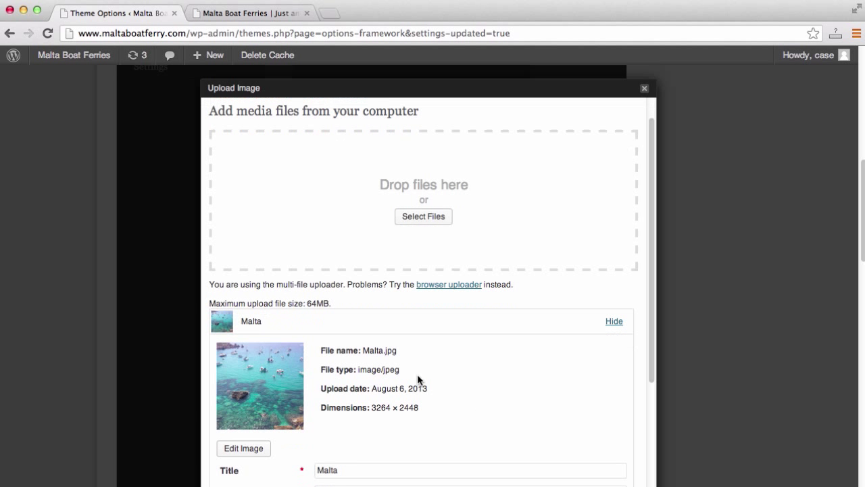
- Set the uploaded Malta photo as the Left Section image
scroll(320, 377, "down", 5)
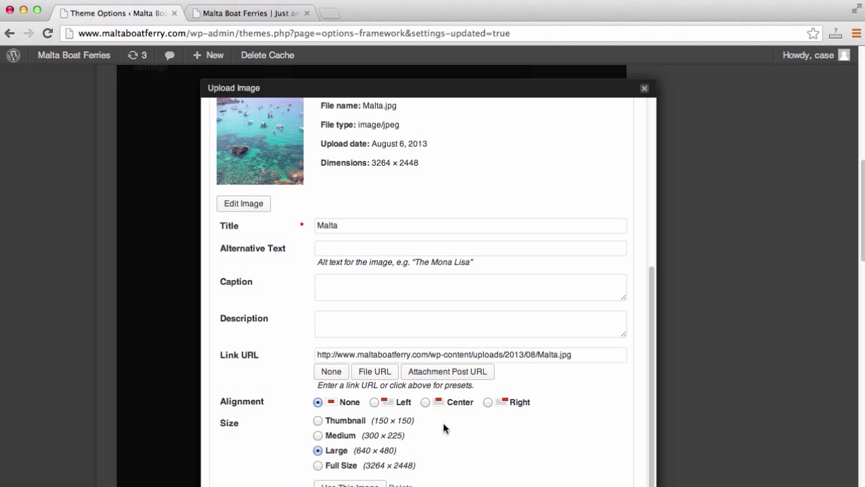
scroll(276, 365, "down", 1)
left_click(351, 477)
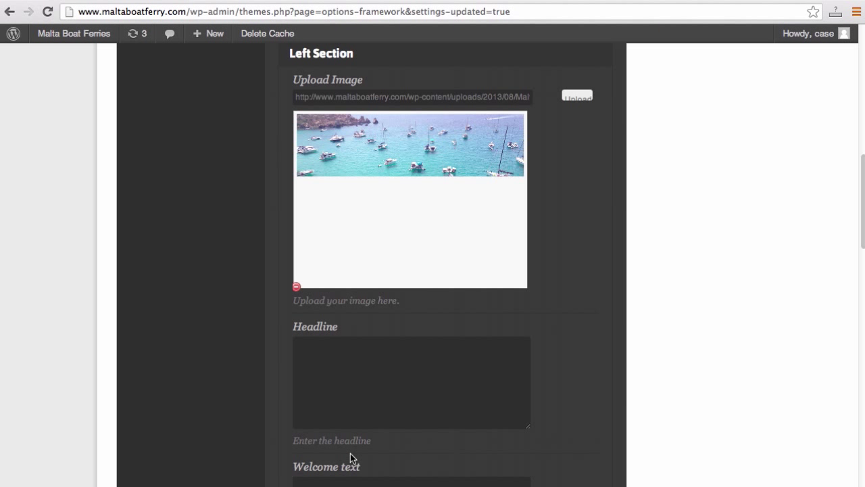
scroll(246, 385, "down", 1)
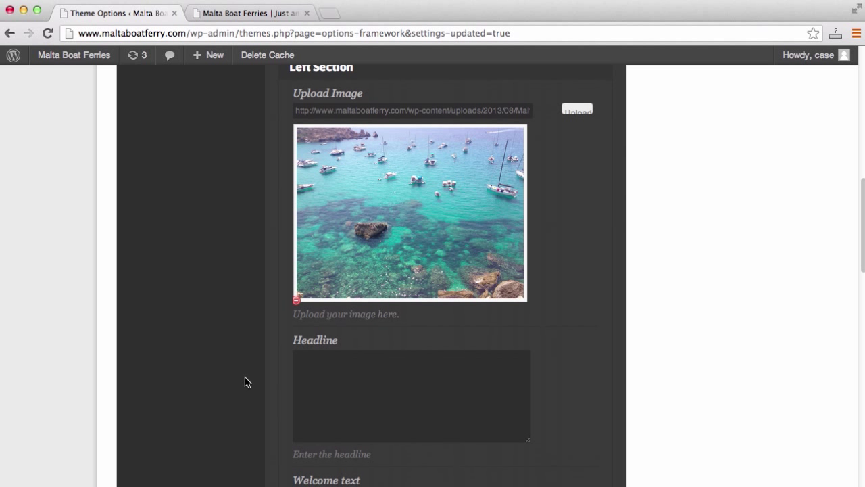
scroll(437, 191, "up", 1)
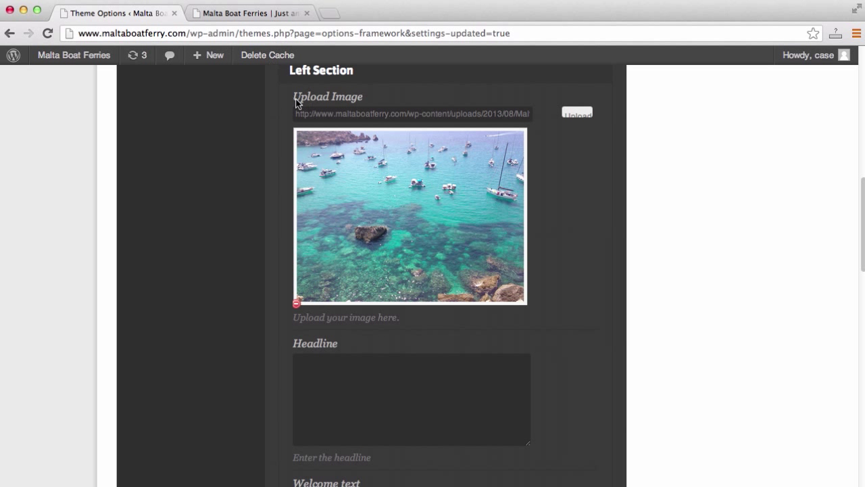
- Check the site's front page, then go back to Theme Options
left_click(271, 13)
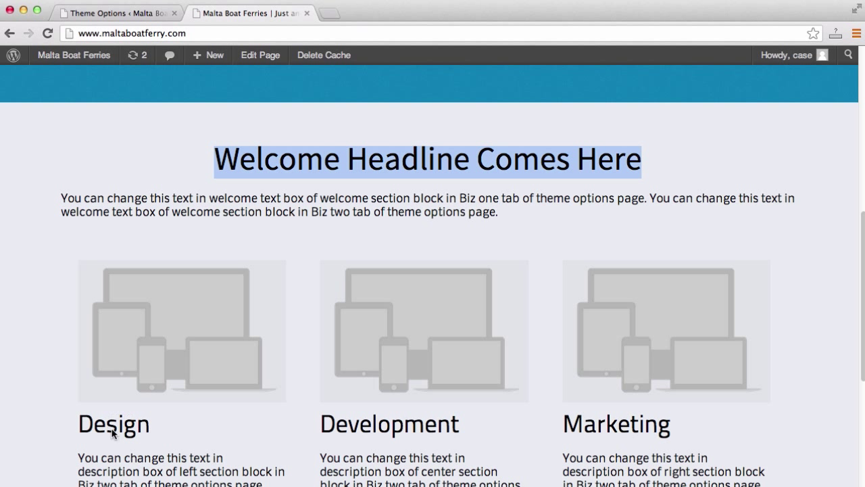
left_click(54, 385)
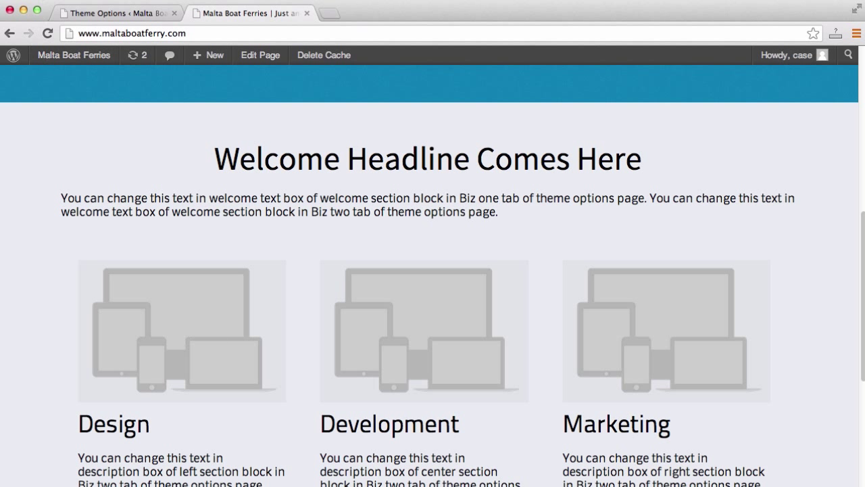
left_click(121, 13)
- Set the Left Section headline to 'Malta'
left_click(332, 361)
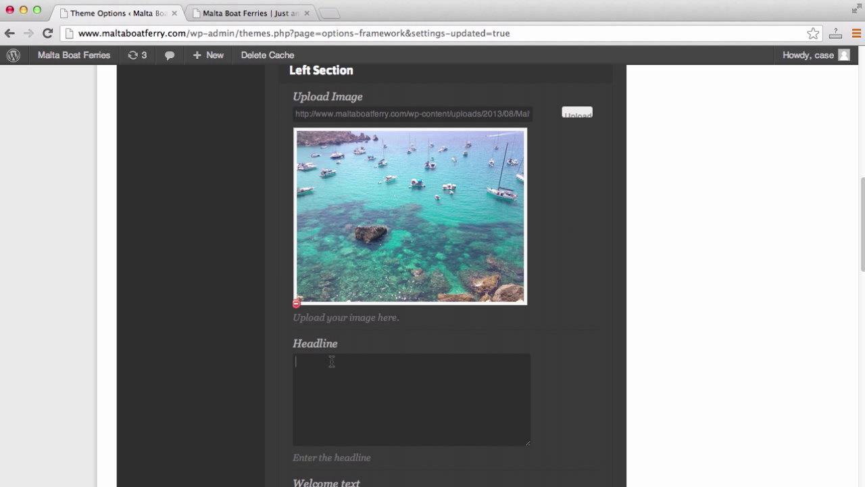
type("Malta")
scroll(334, 359, "down", 3)
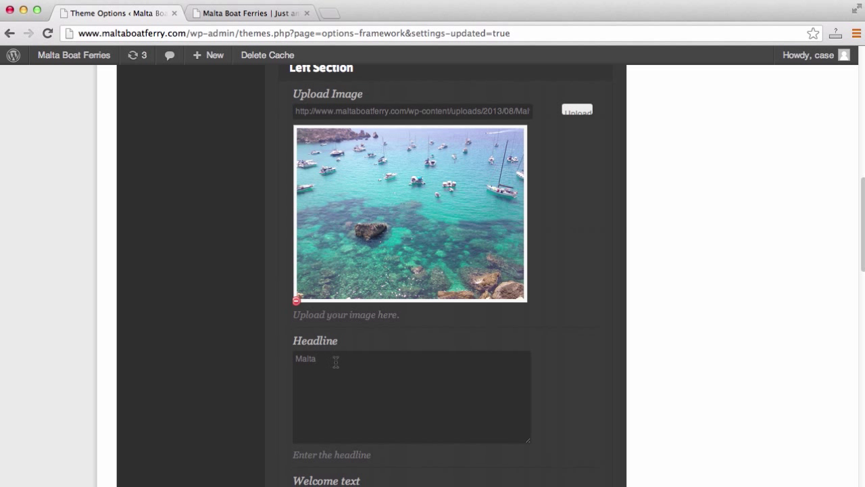
- Enter welcome text about half-hourly departures from Paradise Bay in Malta, then view the front page
left_click(388, 397)
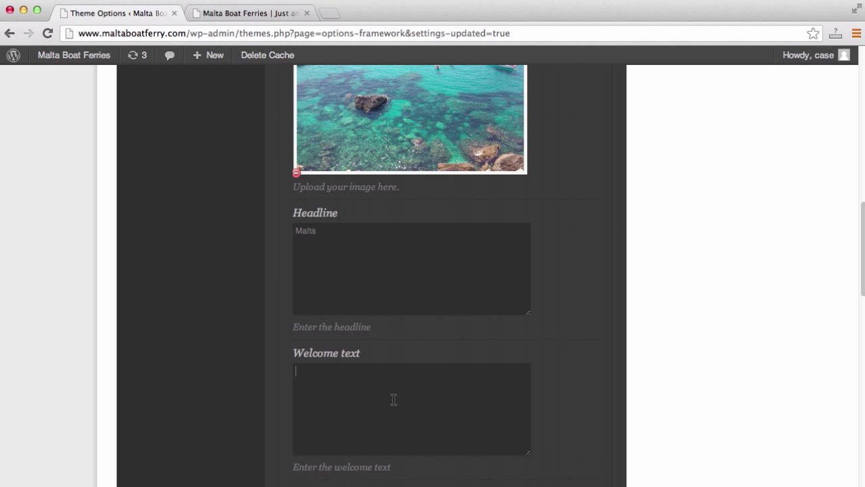
type("We operate every half ")
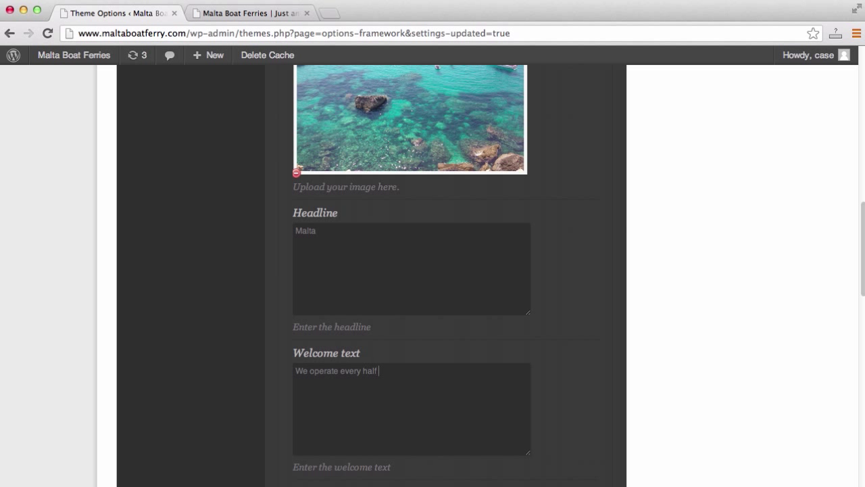
type("hour and leave from Paradise")
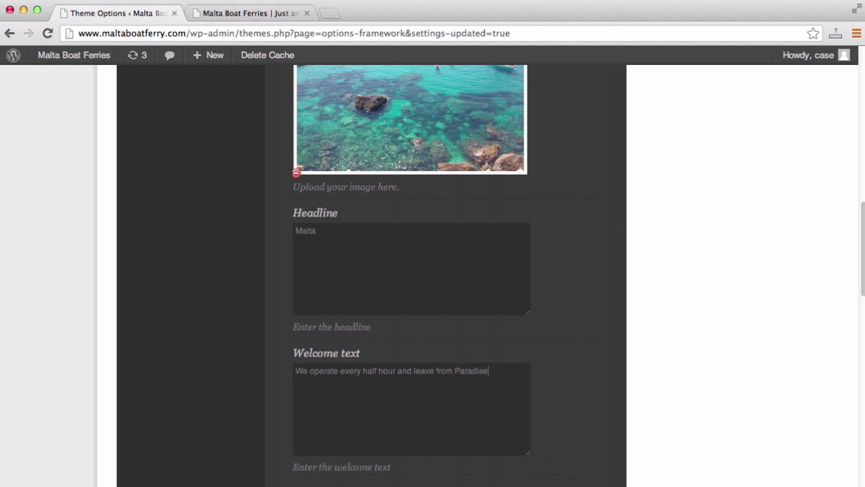
type(" Bay in Malta on the north e")
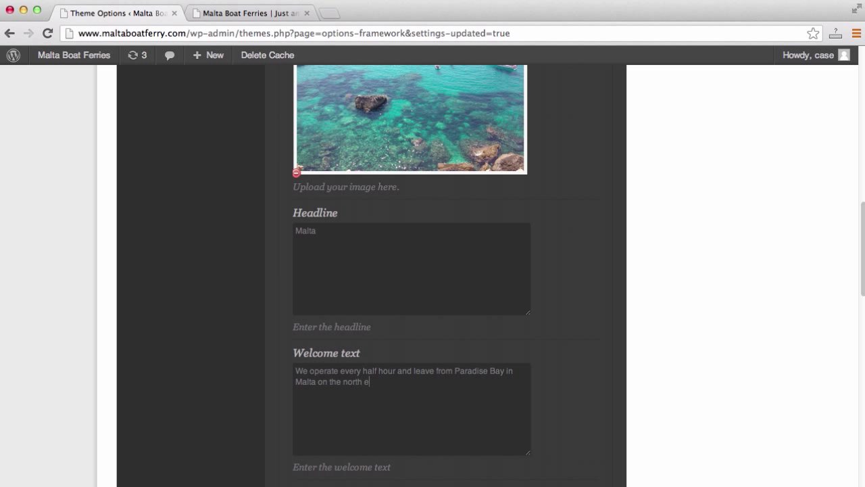
type("nd of the island.")
scroll(400, 394, "down", 5)
left_click(400, 365)
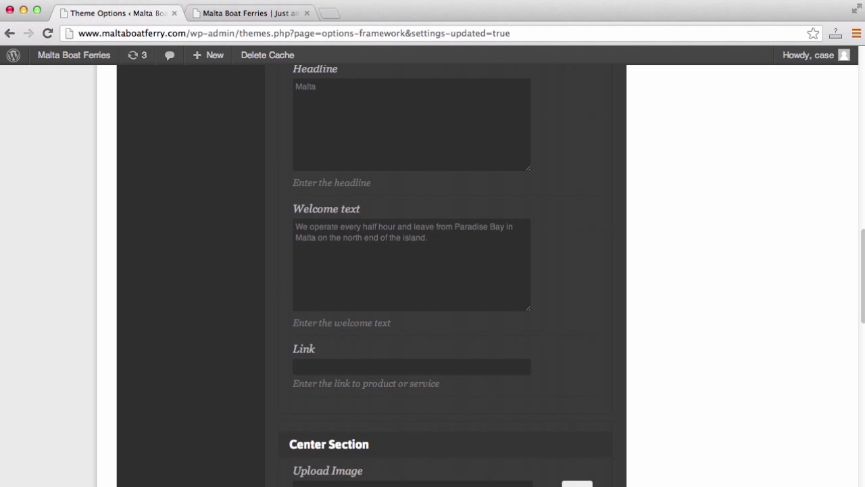
left_click(243, 15)
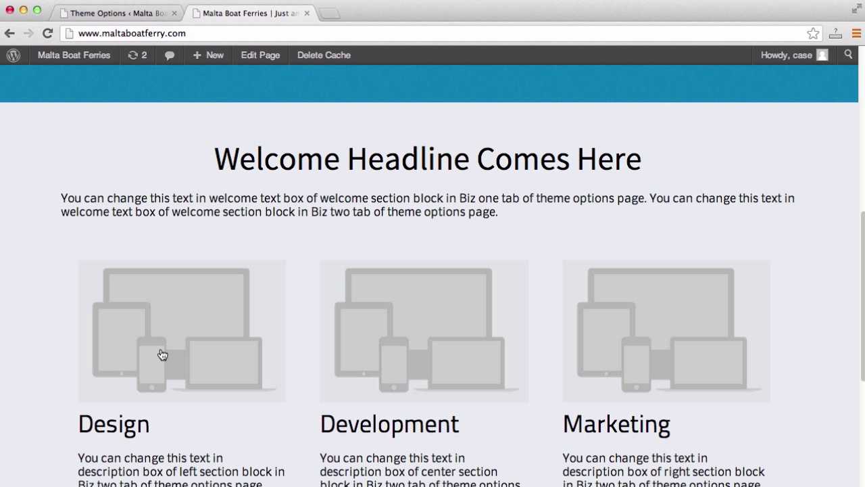
- Enter /contact as the Left Section Link on the Theme Options page
left_click(130, 13)
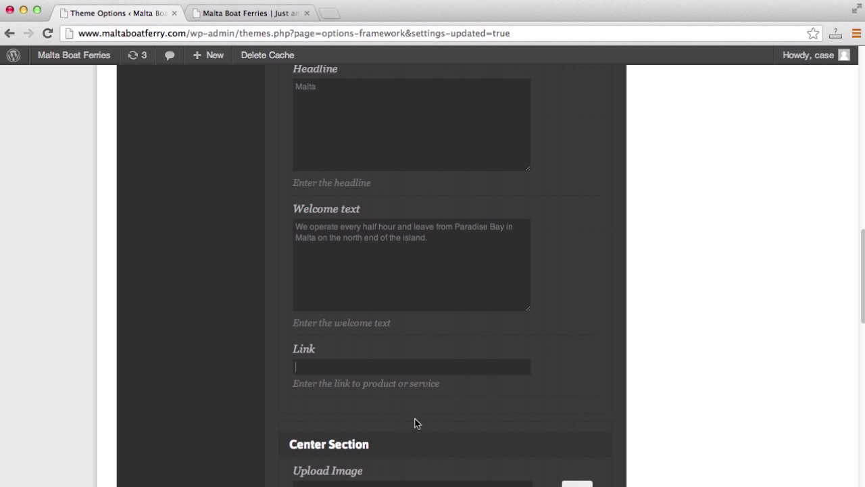
type("/")
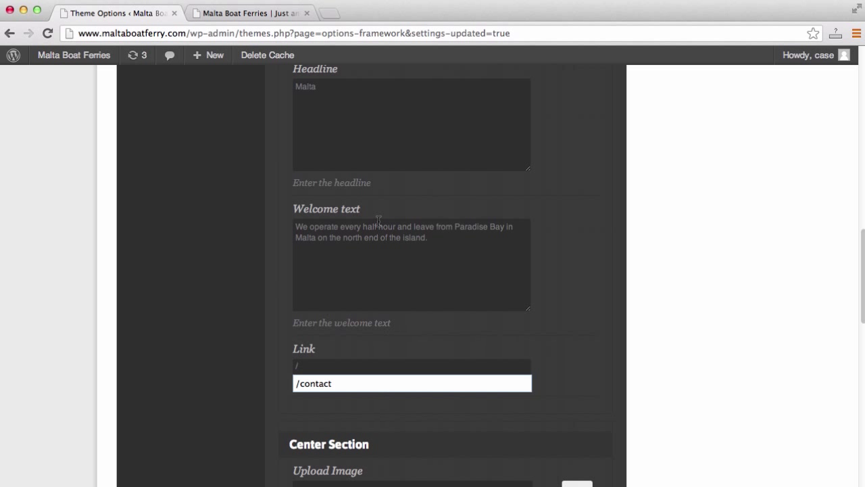
left_click(251, 14)
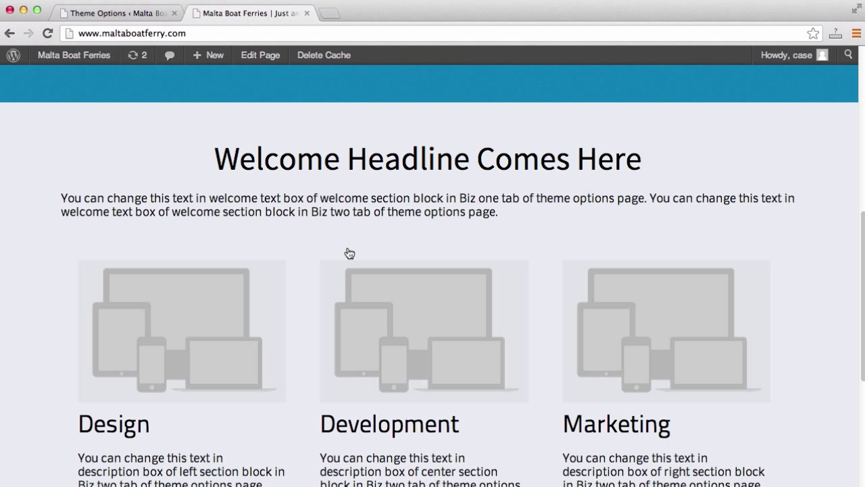
scroll(346, 263, "up", 5)
scroll(345, 281, "up", 3)
left_click(125, 11)
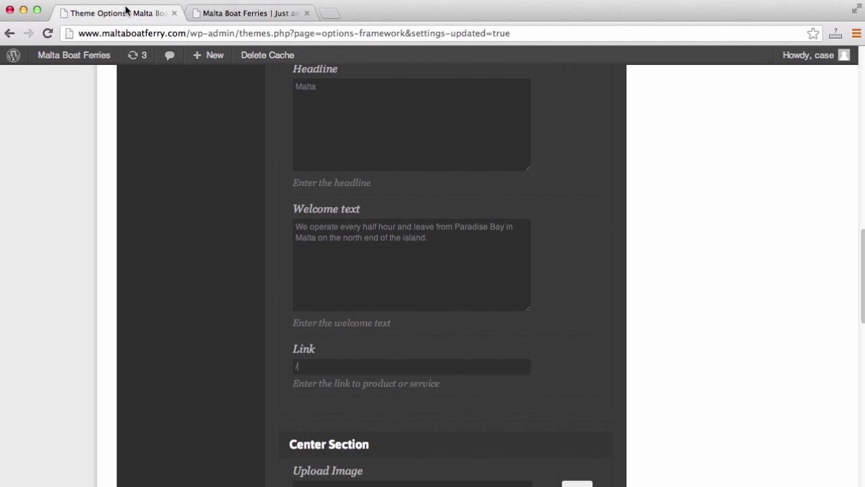
type("/conta")
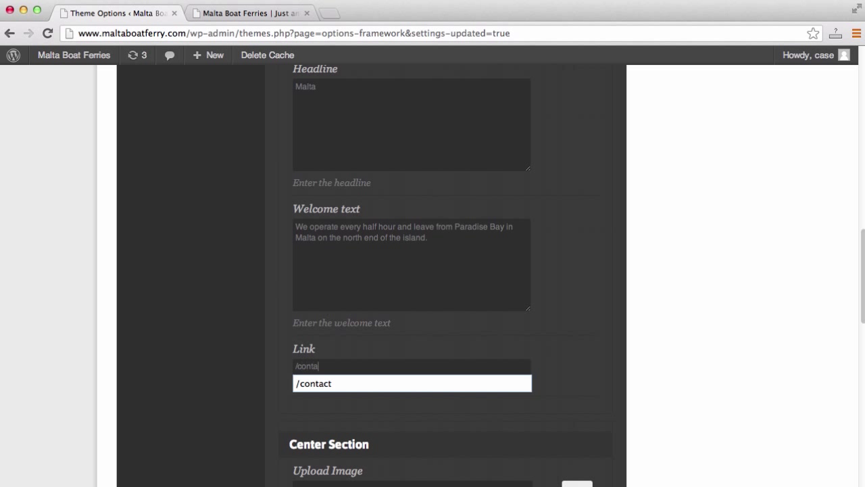
left_click(572, 349)
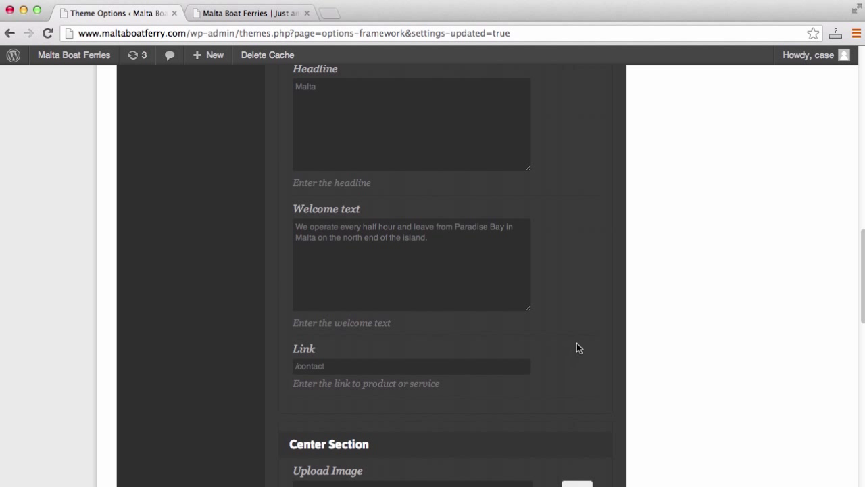
scroll(574, 342, "down", 2)
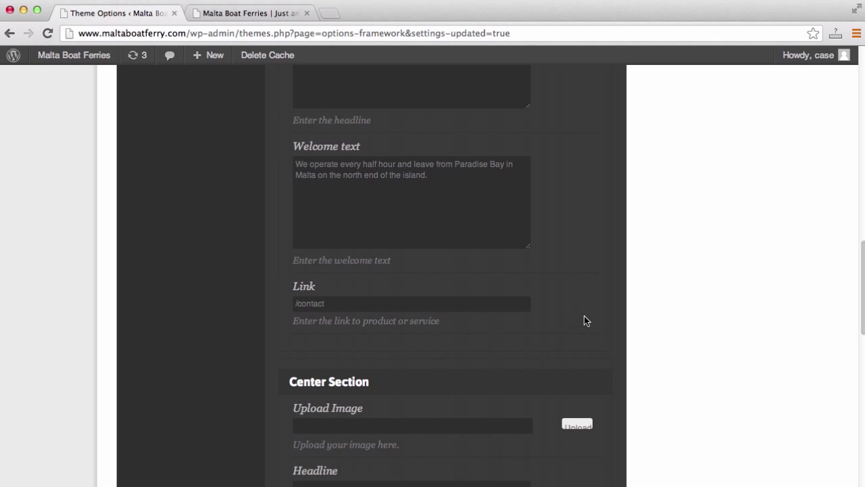
- Save the theme options with the Left Section /contact link and view the Malta Boat Ferries homepage
scroll(583, 325, "down", 10)
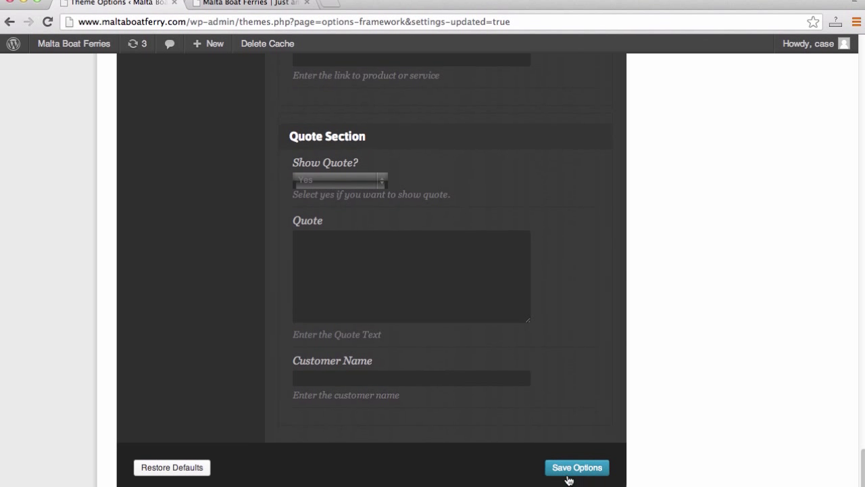
left_click(571, 481)
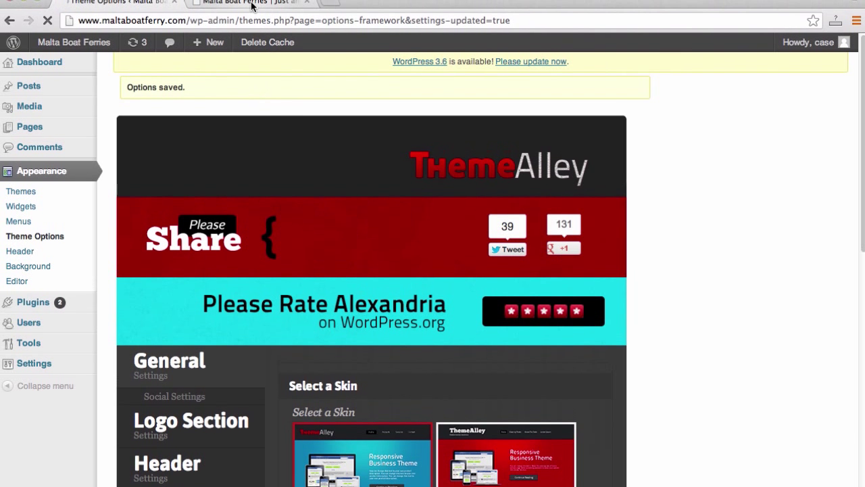
left_click(251, 15)
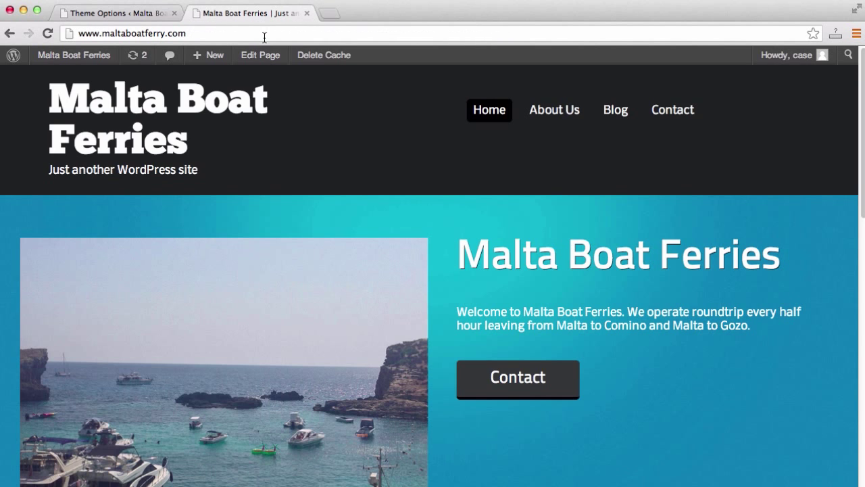
- Reload the homepage and review the Malta welcome section's photo and Paradise Bay text
left_click(264, 35)
key("Return")
scroll(409, 194, "down", 8)
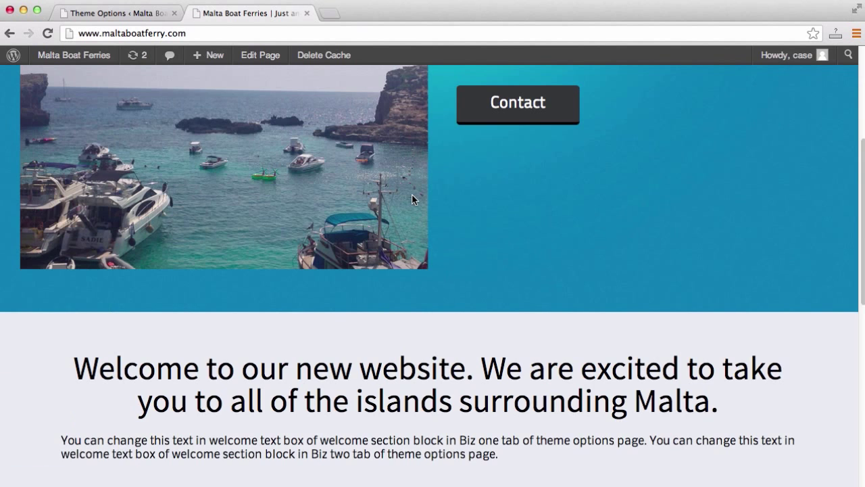
scroll(388, 234, "down", 1)
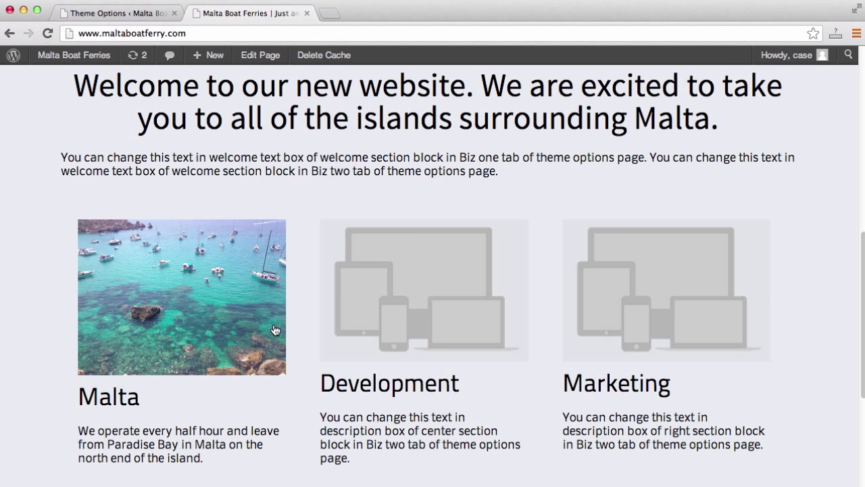
scroll(277, 291, "up", 2)
scroll(283, 248, "up", 1)
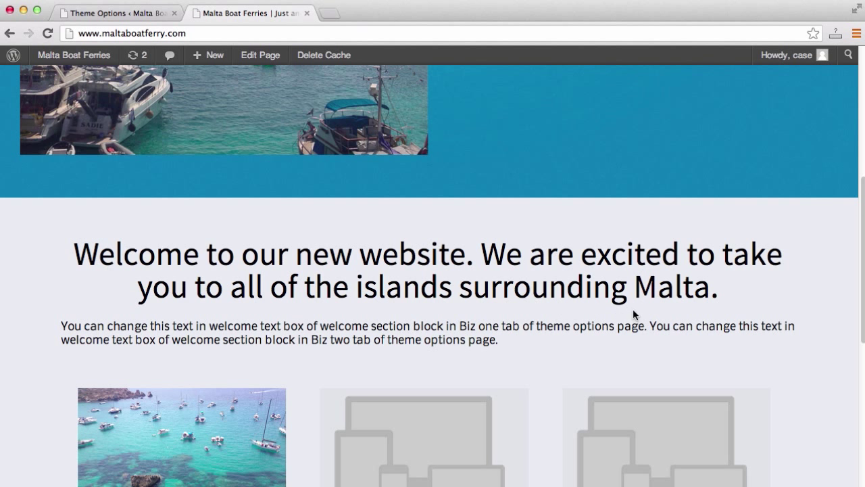
scroll(623, 319, "down", 1)
scroll(623, 319, "down", 1)
left_click_drag(526, 303, 54, 284)
scroll(273, 294, "down", 3)
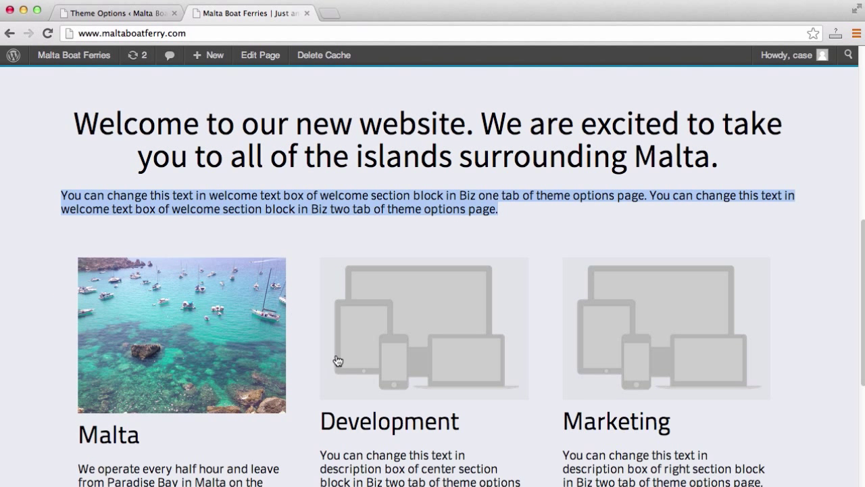
scroll(336, 358, "down", 3)
scroll(257, 425, "down", 1)
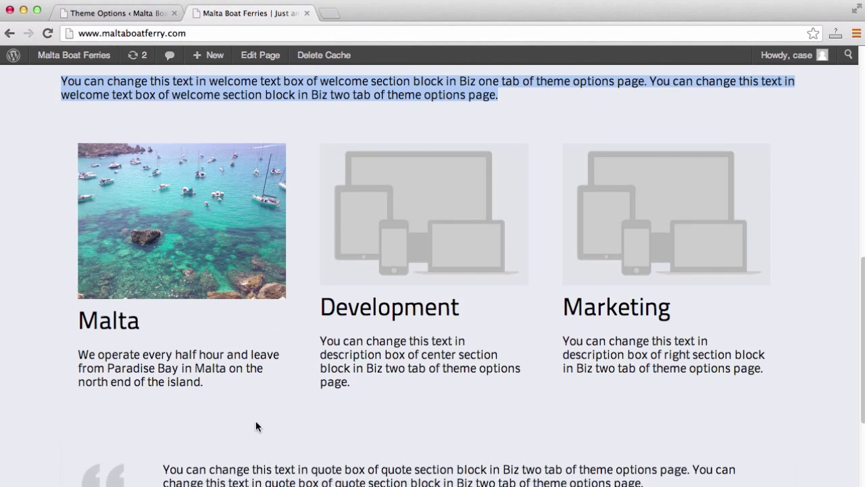
scroll(263, 422, "up", 3)
scroll(263, 423, "up", 15)
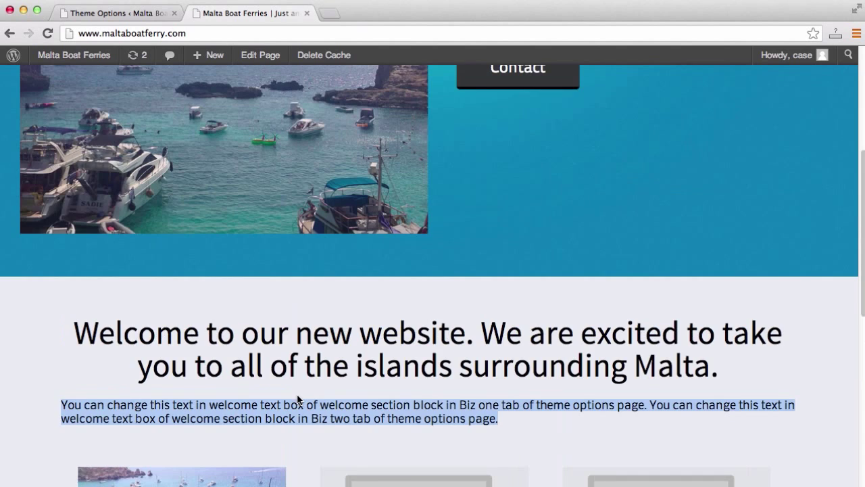
scroll(300, 403, "down", 3)
scroll(299, 403, "down", 6)
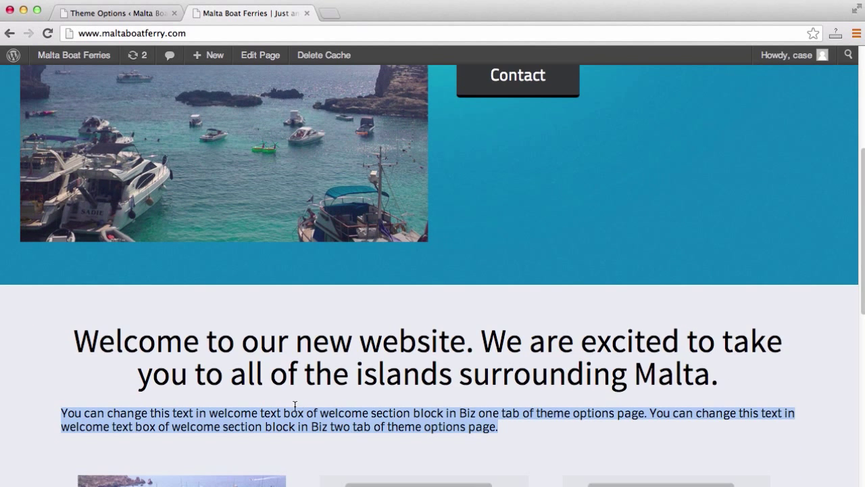
scroll(294, 409, "down", 5)
left_click(302, 384)
scroll(299, 383, "down", 2)
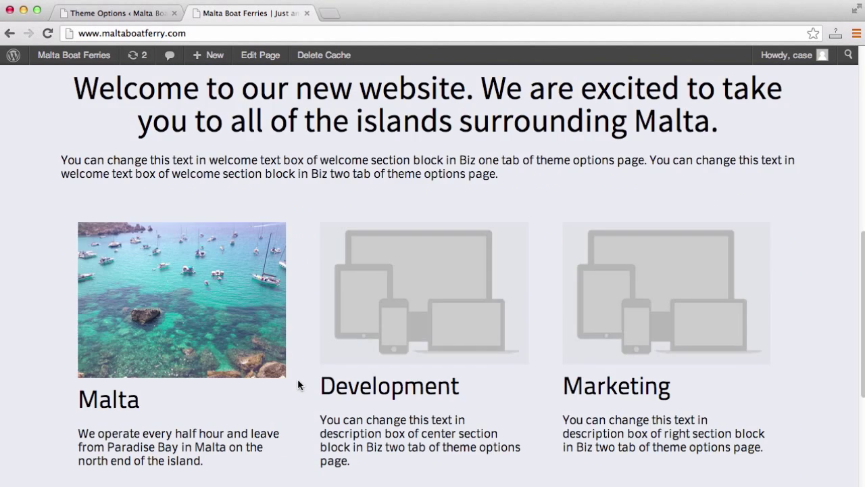
left_click(123, 17)
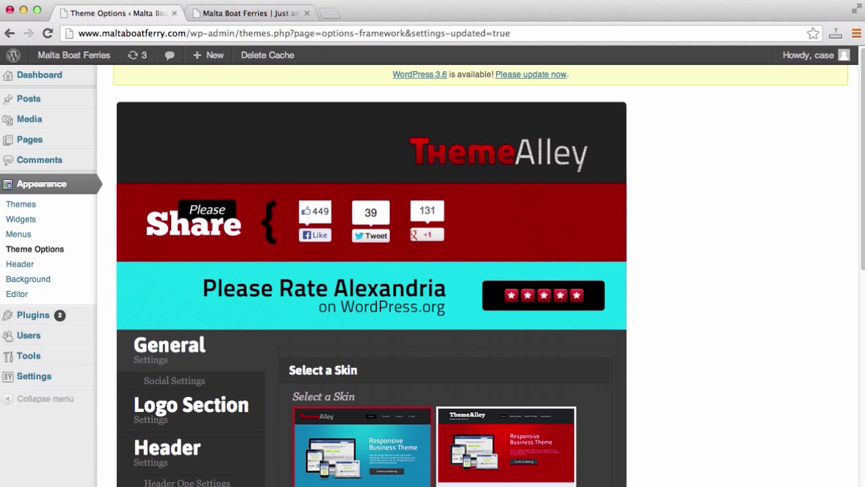
- In Biz One Settings, start an image upload for the Center Section
scroll(433, 419, "down", 4)
left_click(195, 392)
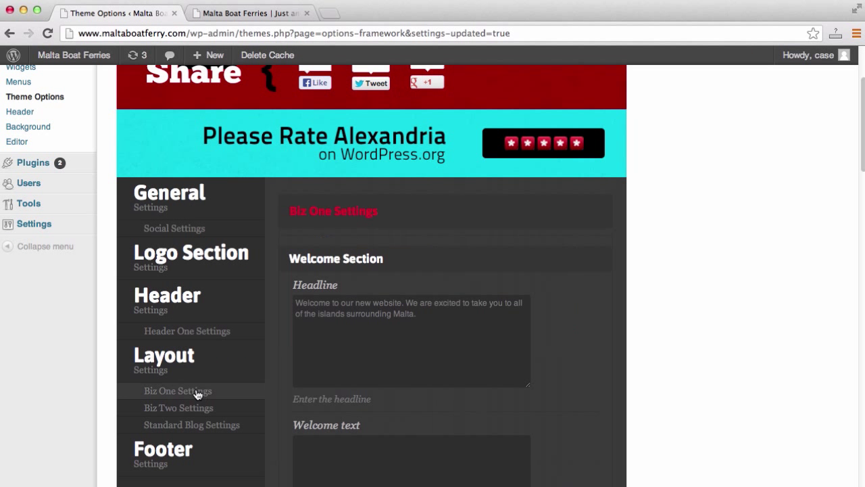
scroll(370, 427, "down", 7)
scroll(369, 424, "down", 3)
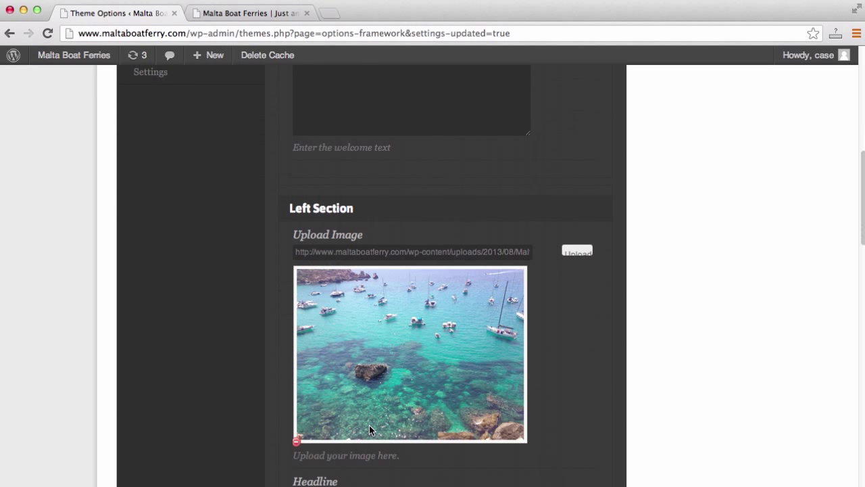
scroll(369, 424, "up", 2)
scroll(361, 417, "down", 3)
scroll(360, 417, "down", 10)
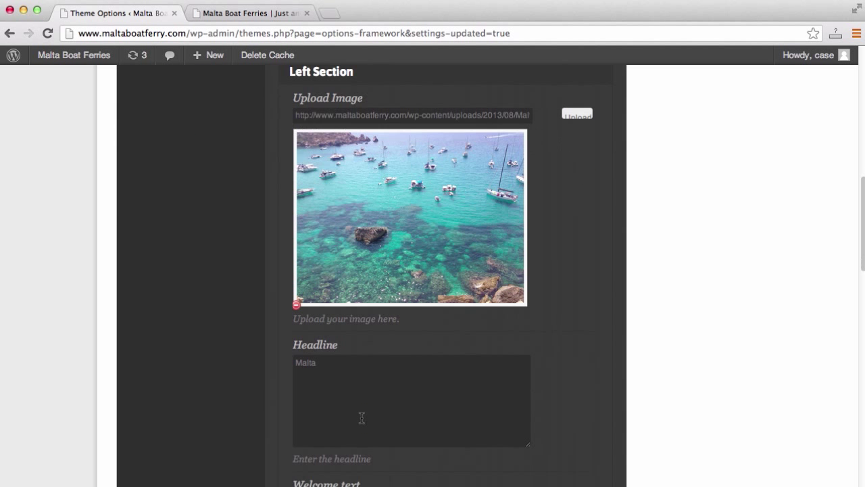
scroll(362, 417, "down", 2)
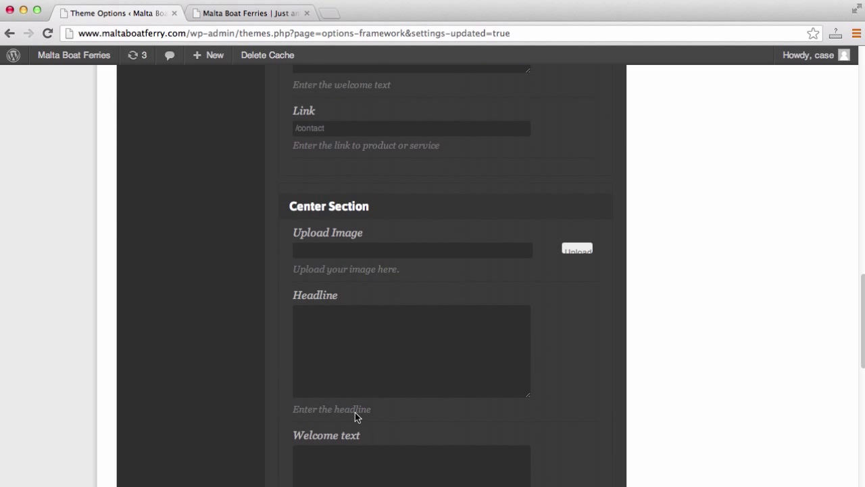
left_click(576, 252)
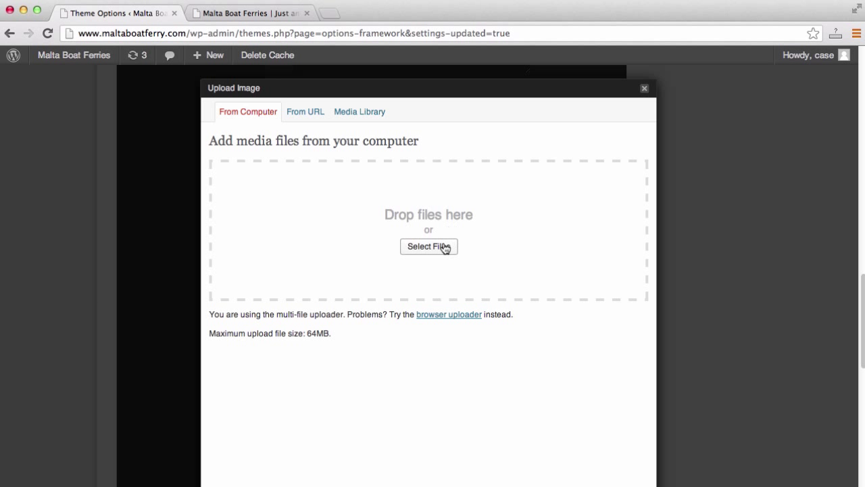
- Upload Comino Swimming.jpg and use it as the Center Section image
left_click(445, 247)
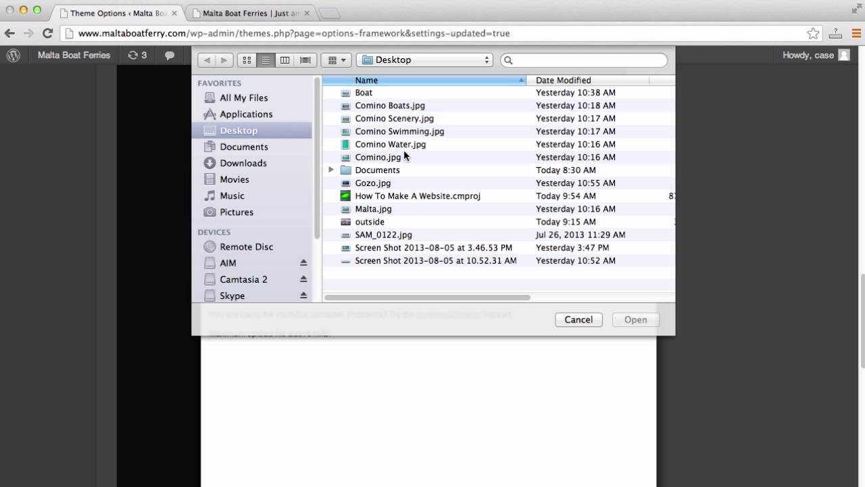
left_click(397, 131)
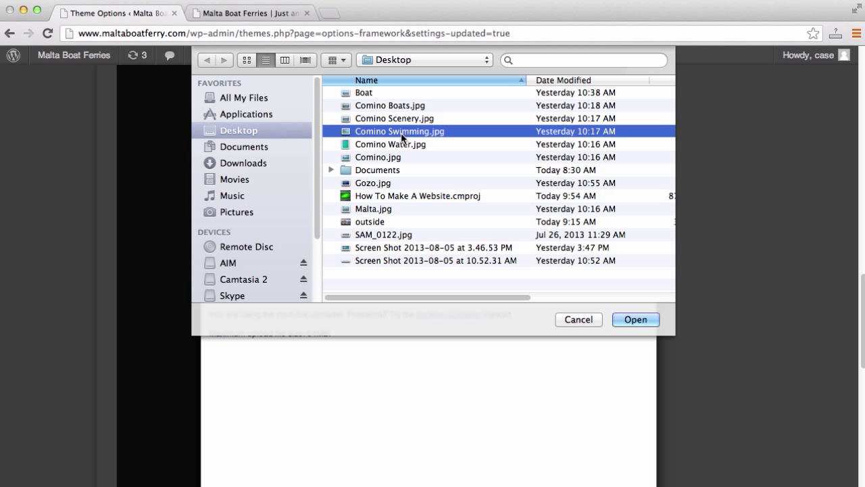
left_click(637, 318)
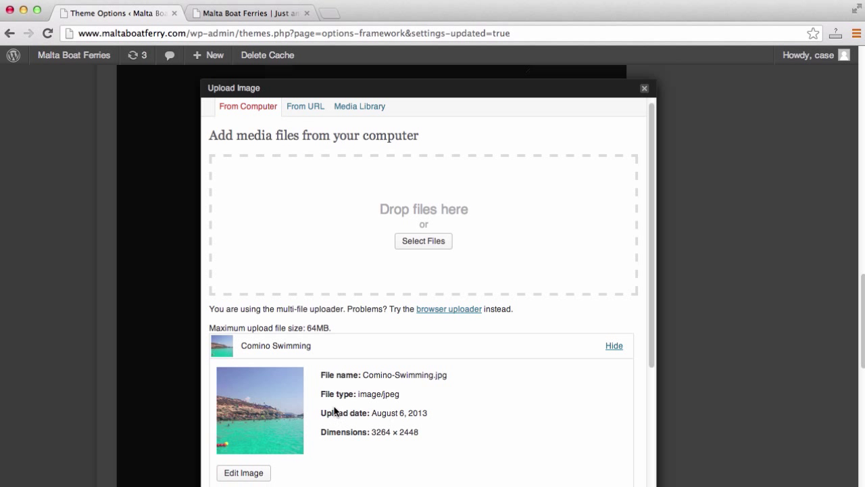
scroll(334, 410, "down", 3)
scroll(285, 323, "down", 7)
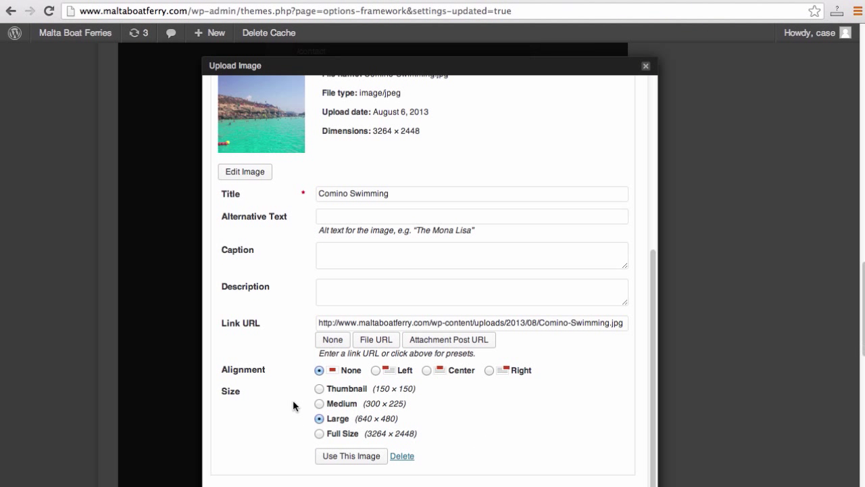
left_click(336, 461)
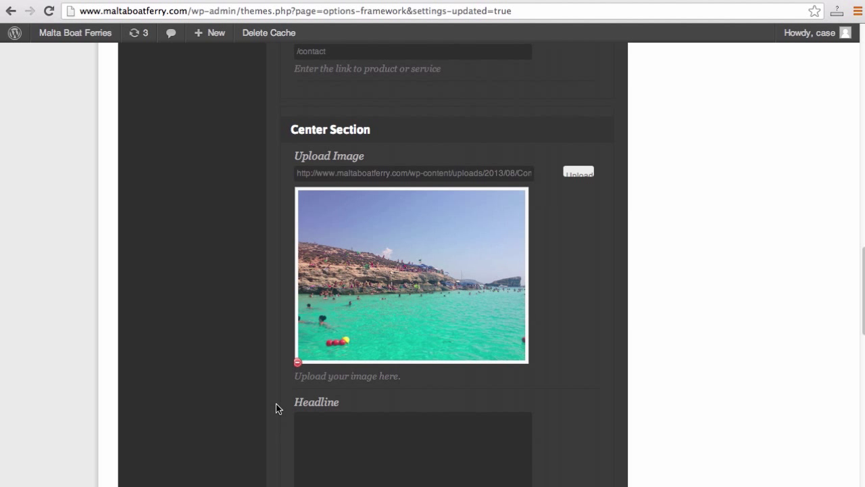
scroll(261, 385, "down", 3)
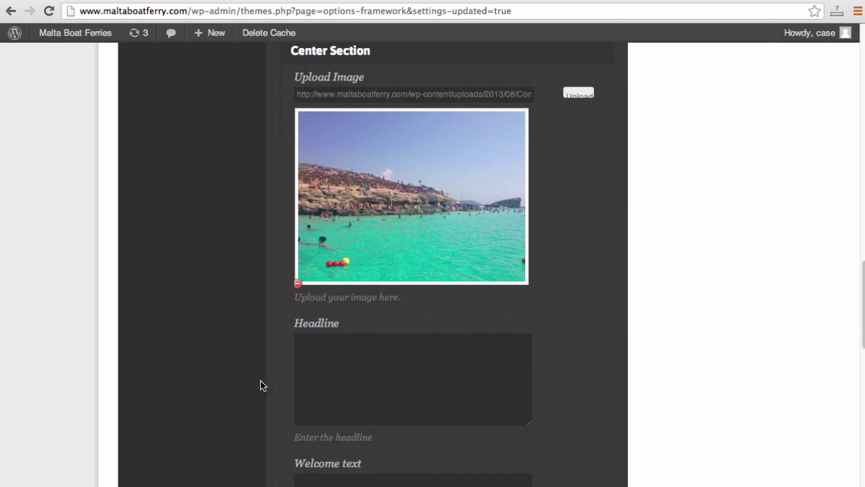
- Give the Center Section headline 'Comino' and welcome text about trips from Malta to the Blue Lagoon
left_click(348, 344)
type("Comino")
scroll(399, 338, "down", 6)
left_click(408, 338)
type("We operate to Comino leaving from Malta")
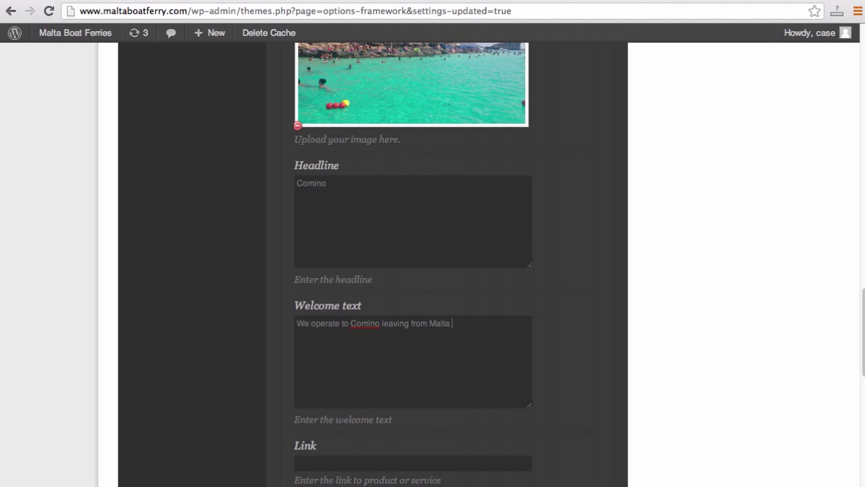
type(" and going to the Blue LAgoo")
key("BackSpace")
key("BackSpace")
key("BackSpace")
key("BackSpace")
type("agoon in Comino.")
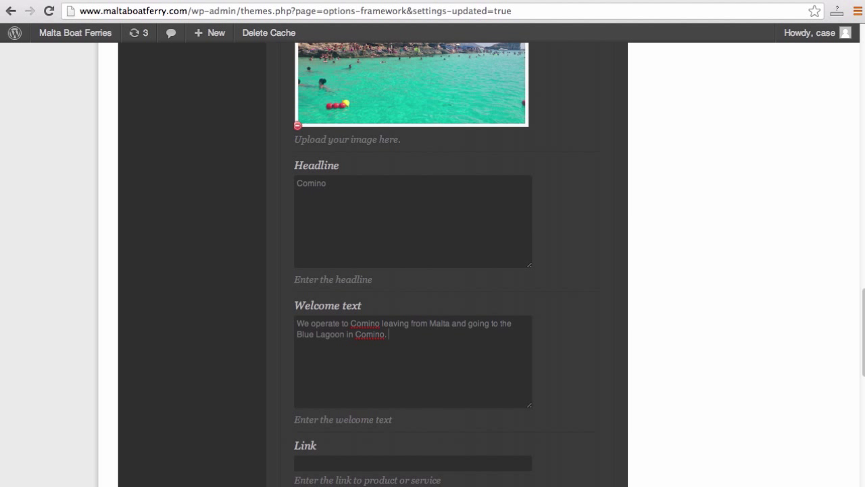
- Set the Center Section link to /contact and save the theme options
scroll(421, 352, "down", 3)
type("/contact")
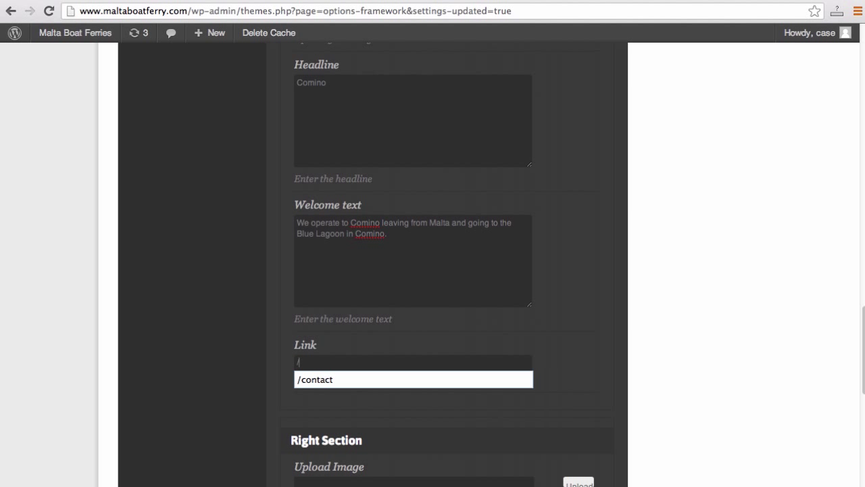
left_click(576, 342)
scroll(577, 342, "down", 10)
left_click(578, 457)
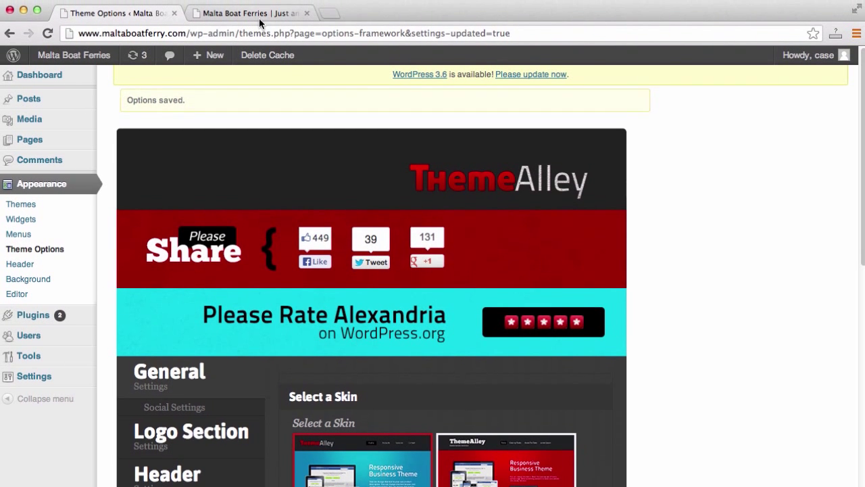
left_click(259, 15)
left_click(266, 33)
key("Return")
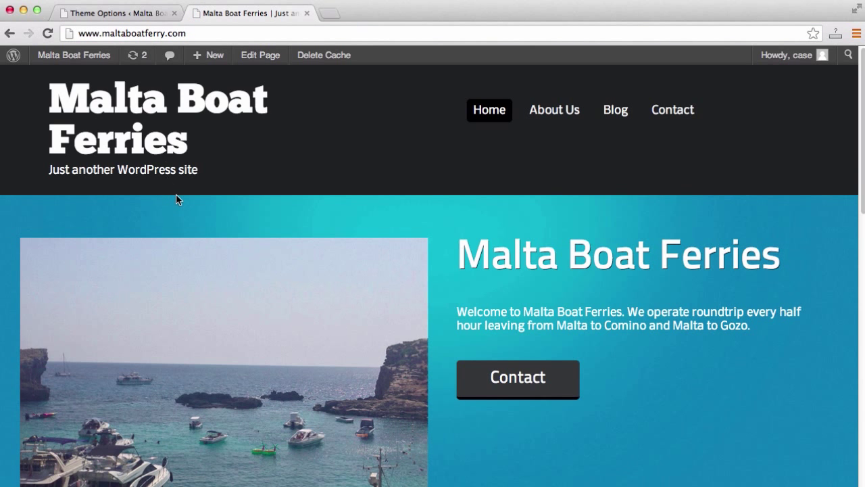
scroll(176, 194, "down", 5)
scroll(176, 196, "down", 8)
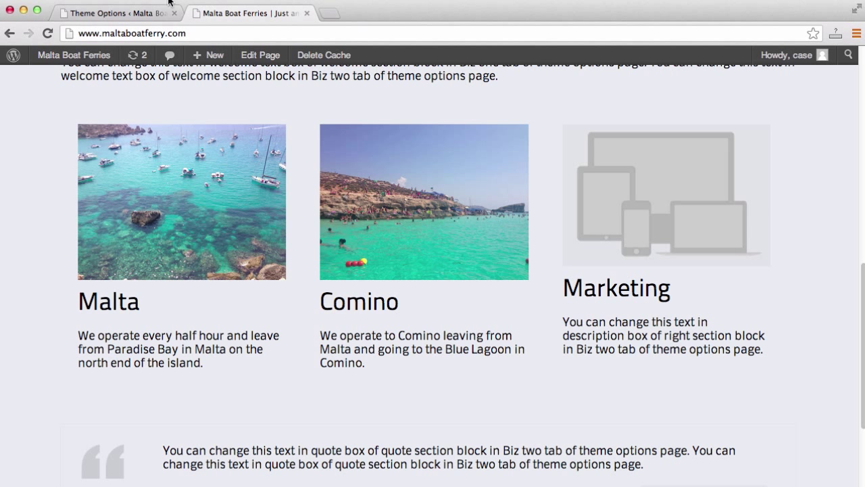
left_click(139, 11)
scroll(210, 352, "down", 5)
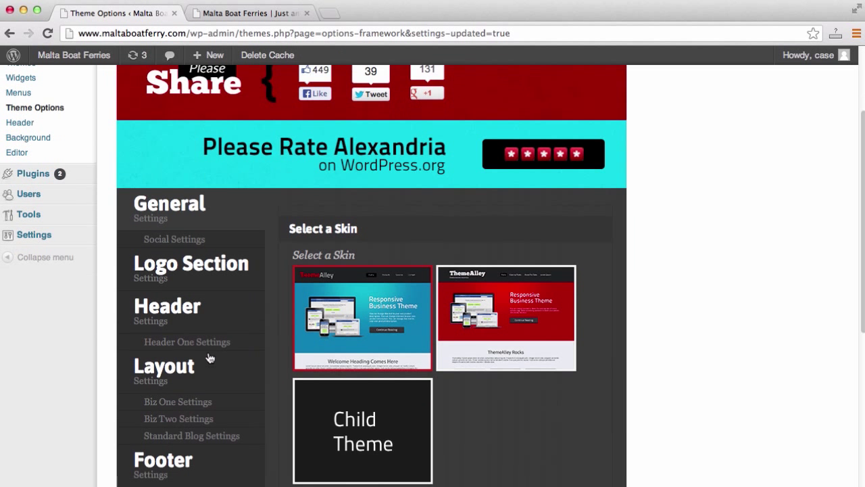
- In Biz One Settings, start an image upload for the Right Section
left_click(188, 360)
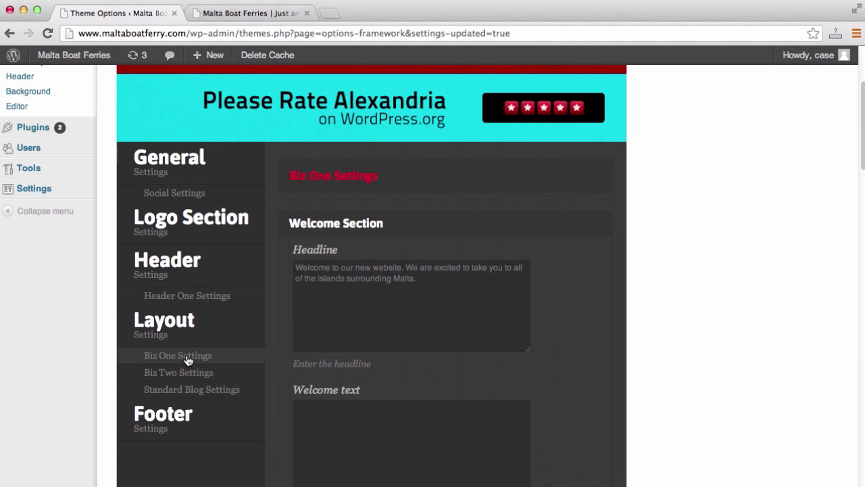
scroll(627, 363, "down", 7)
scroll(627, 363, "down", 20)
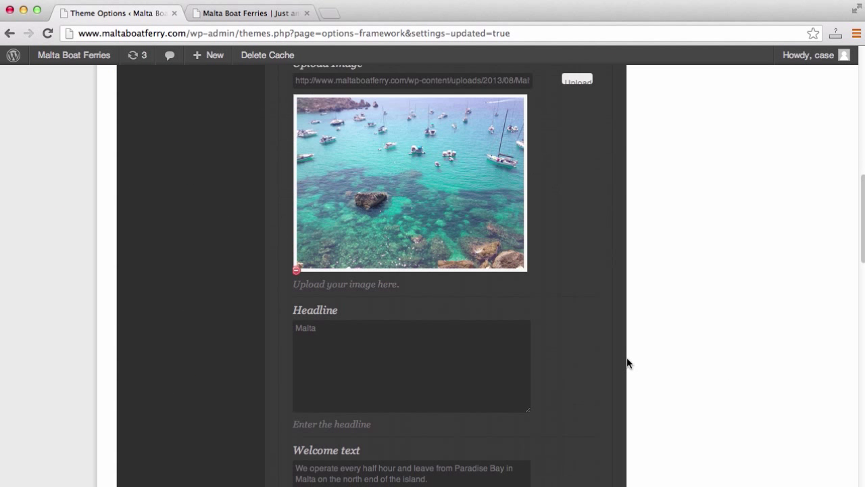
scroll(627, 363, "down", 20)
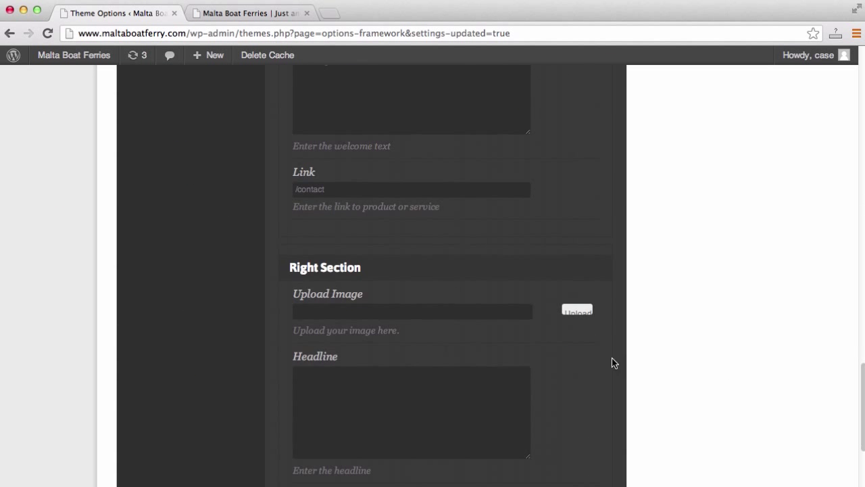
left_click(422, 311)
scroll(473, 297, "down", 3)
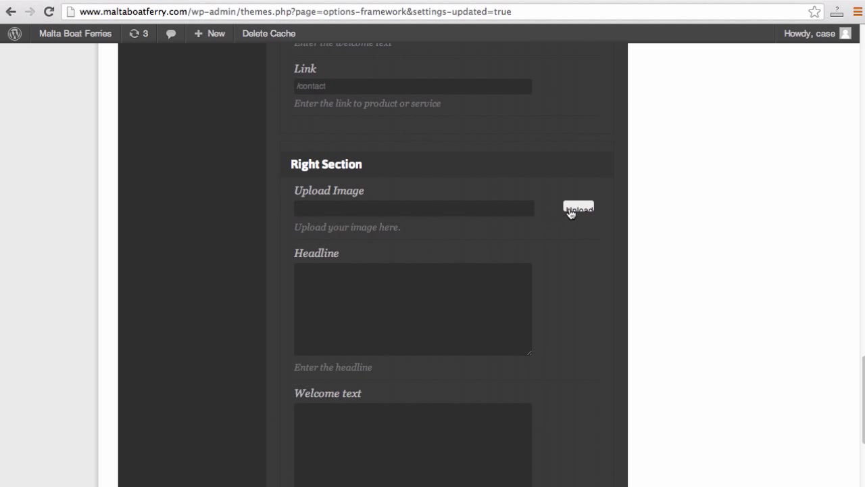
left_click(569, 208)
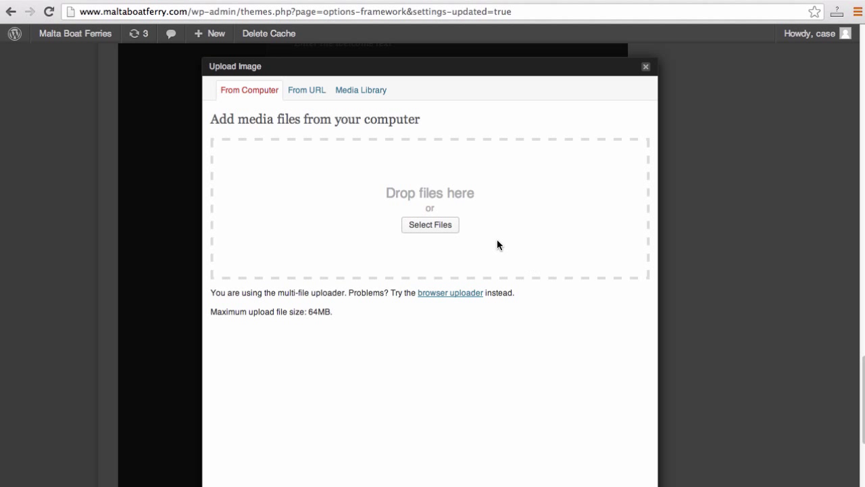
- Upload Comino Scenery.jpg and use it as the Right Section image
left_click(435, 226)
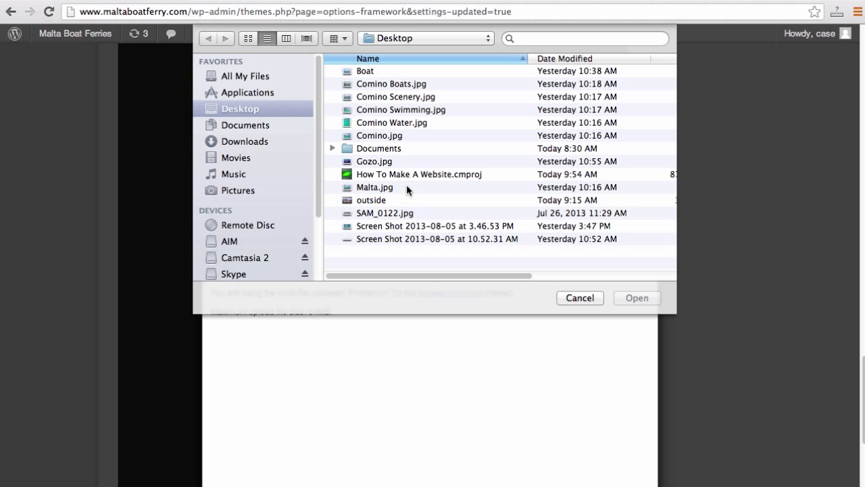
left_click(401, 98)
left_click(646, 298)
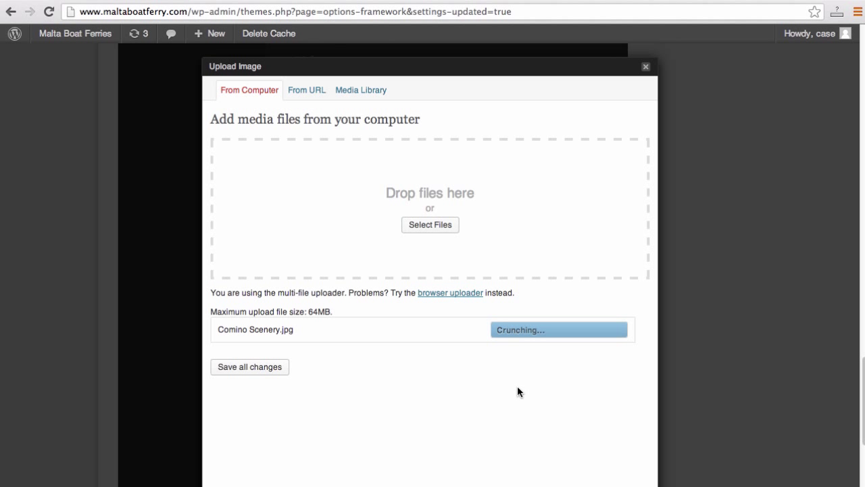
scroll(516, 383, "down", 2)
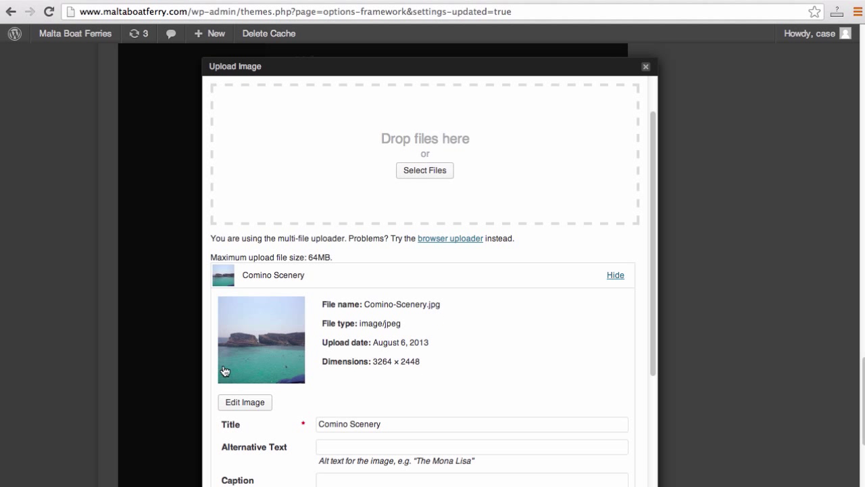
scroll(502, 340, "down", 3)
scroll(502, 340, "down", 4)
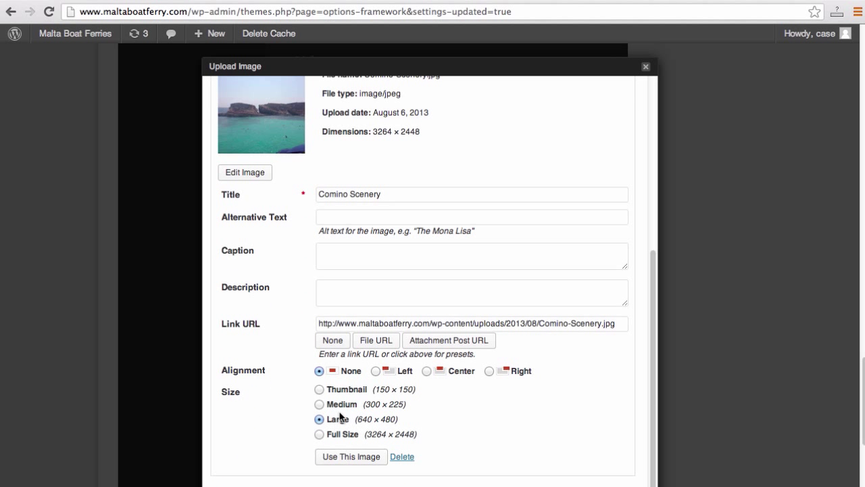
left_click(338, 458)
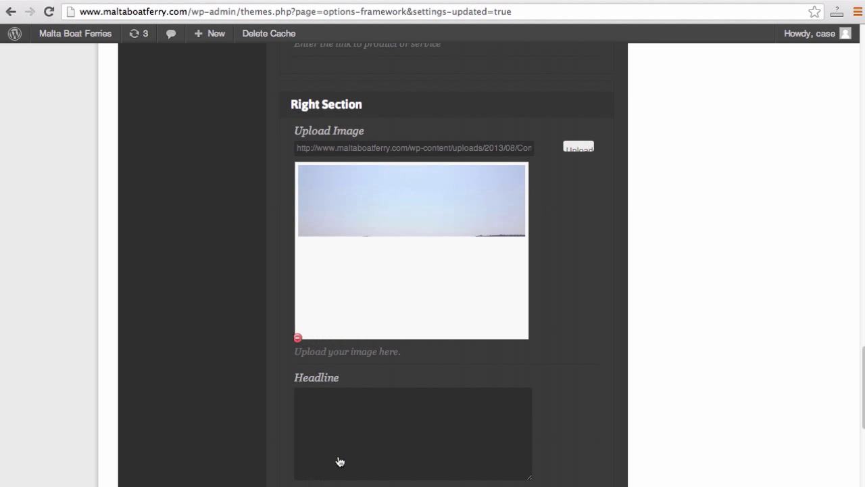
- Give the Right Section headline 'Gozo' and welcome text about half-hourly Malta–Gozo roundtrips
left_click(366, 376)
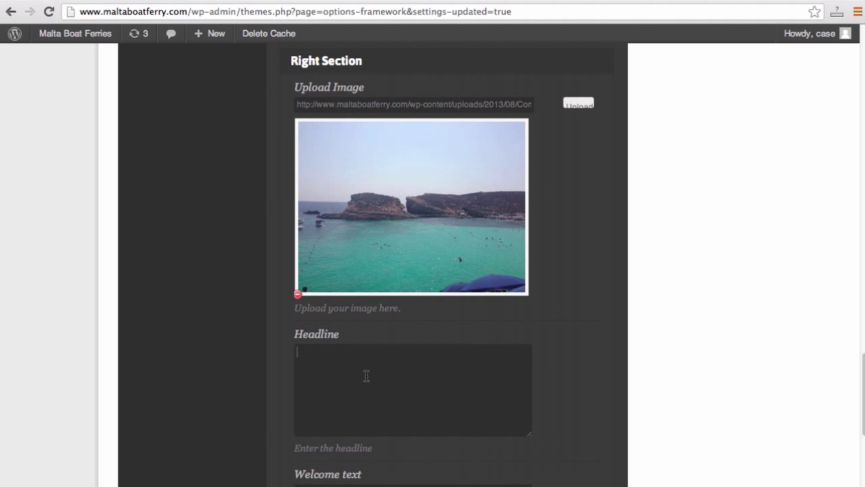
type("Gozo")
scroll(379, 370, "down", 3)
type("W")
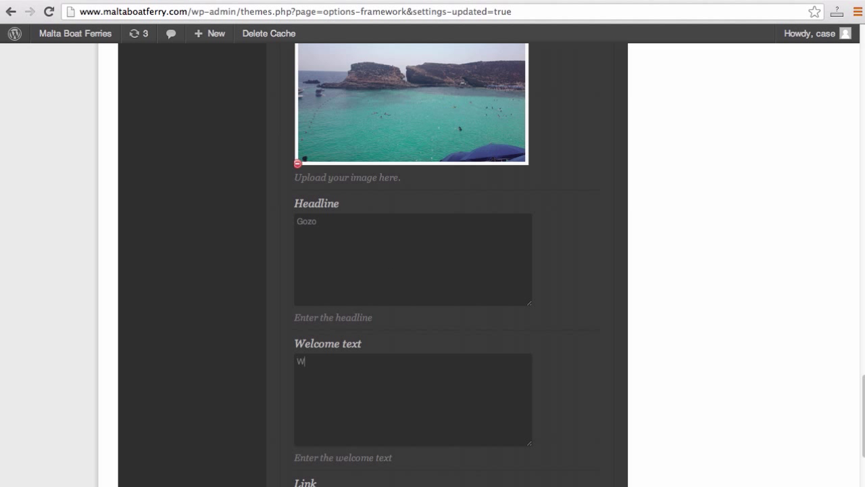
type("e operate daily leaving fro")
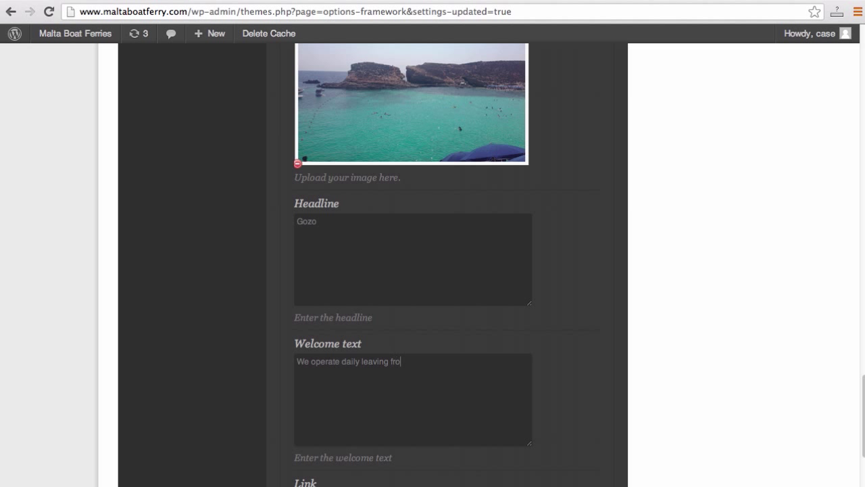
type("m Malta to Gozo roundtrip every half ")
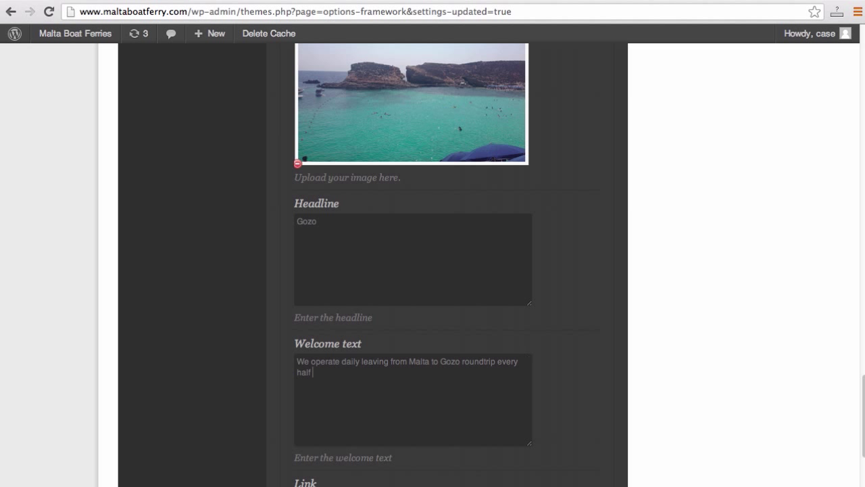
type("hour. Please call for special rates.")
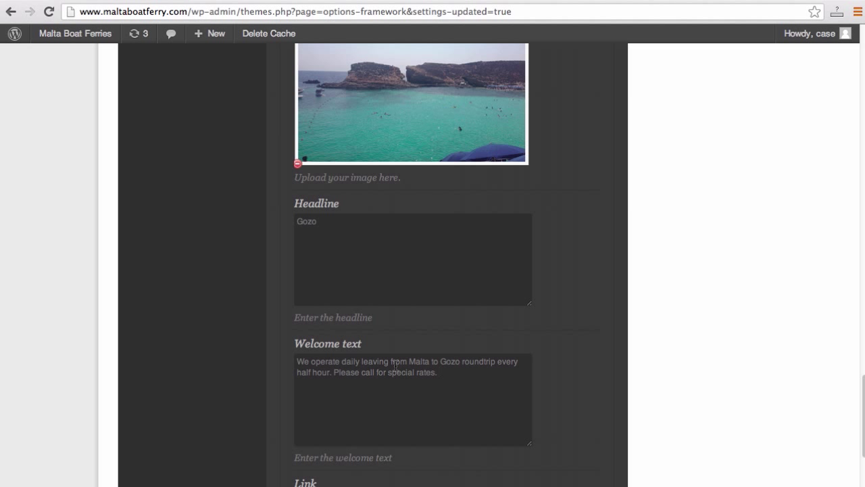
- Set the Right Section link to /contact and save the theme options
scroll(395, 365, "down", 4)
left_click(379, 375)
type("/contact")
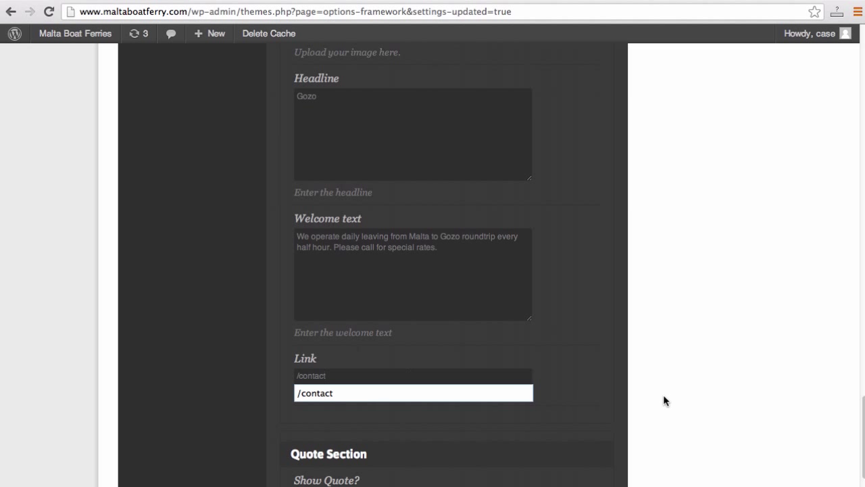
left_click(604, 363)
scroll(599, 365, "down", 5)
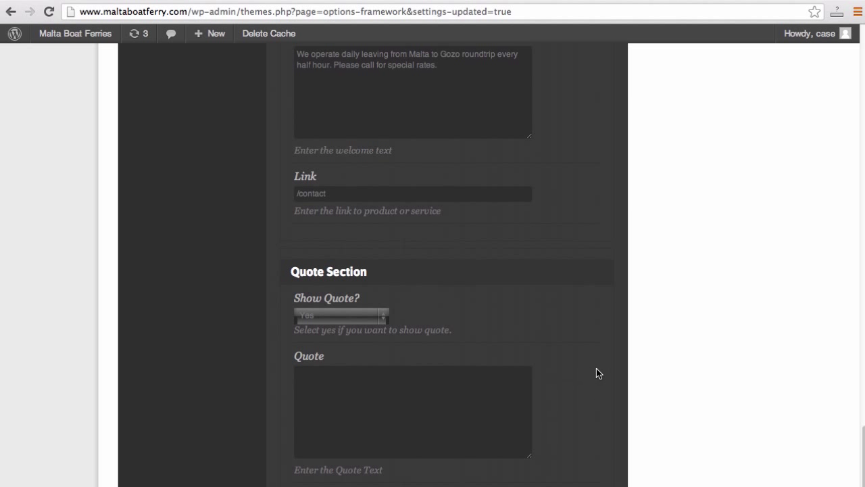
scroll(596, 371, "down", 4)
left_click(594, 457)
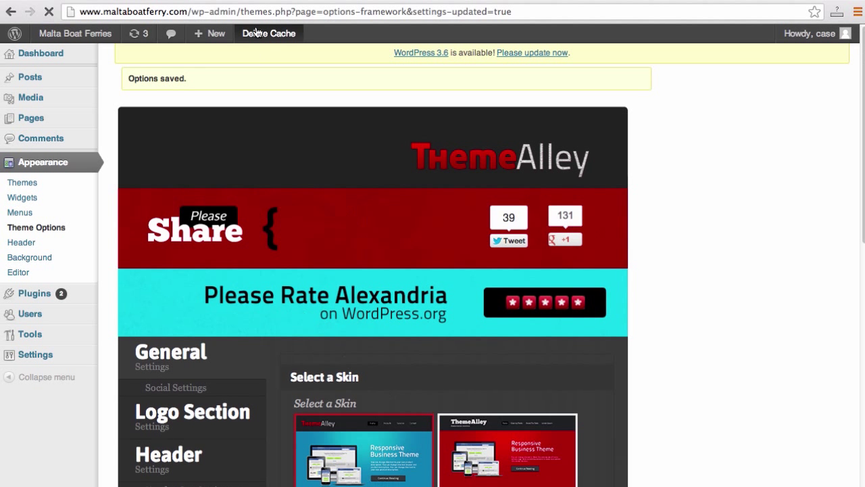
- Check the live homepage for the new Gozo column beside Malta and Comino
left_click(260, 12)
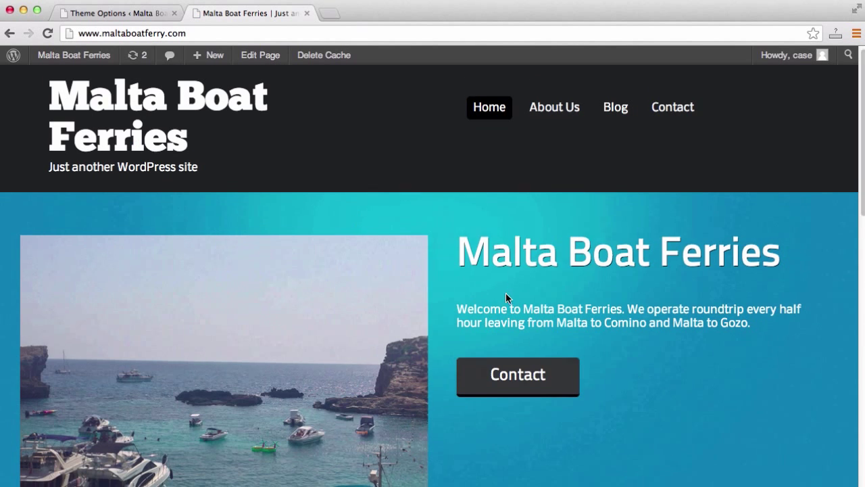
scroll(507, 296, "down", 10)
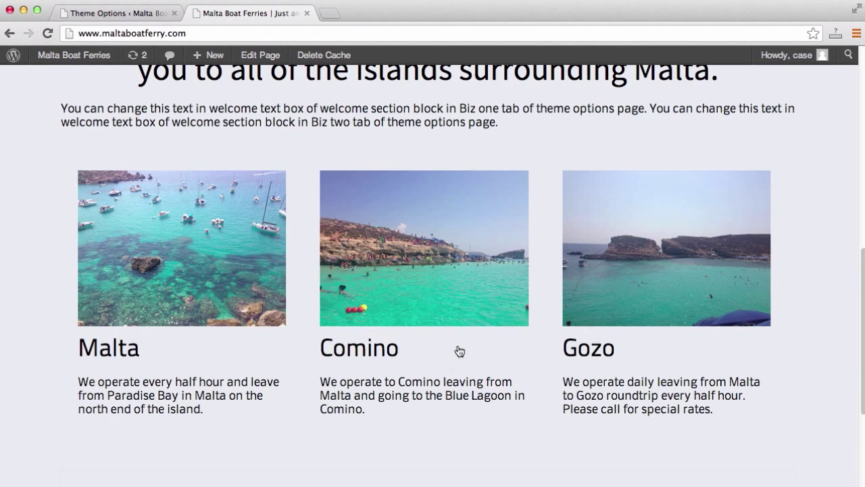
scroll(460, 350, "up", 4)
scroll(471, 354, "down", 4)
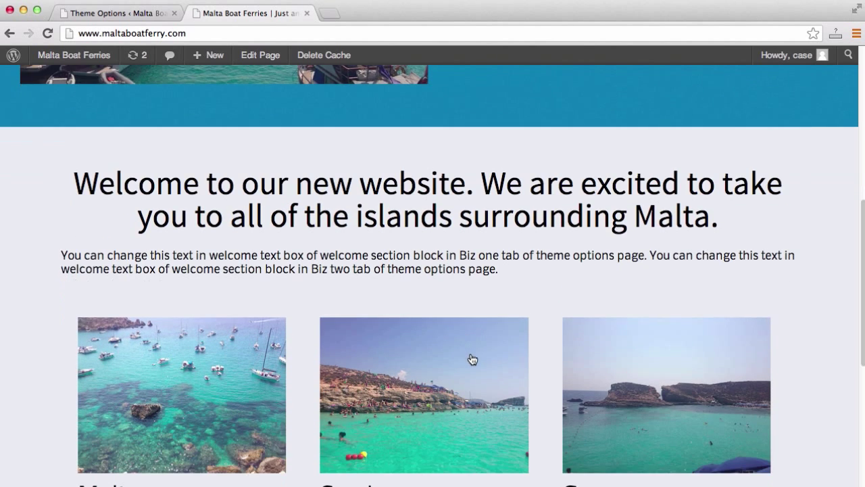
scroll(471, 359, "down", 4)
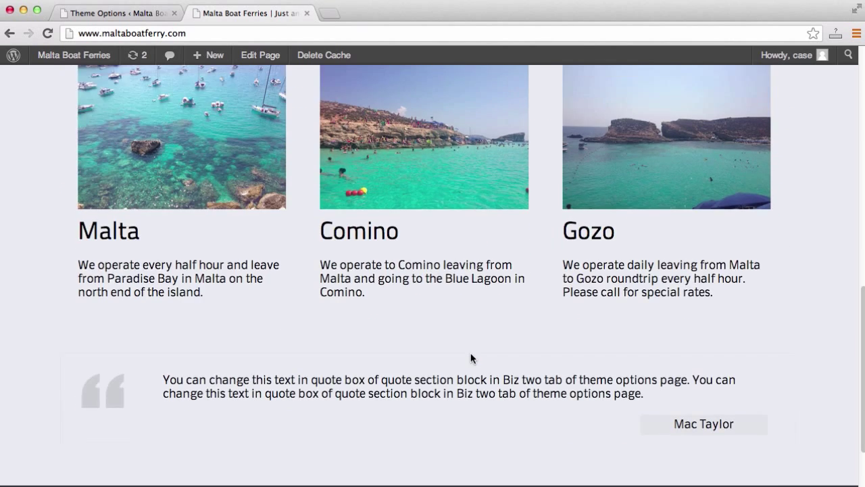
scroll(471, 353, "up", 1)
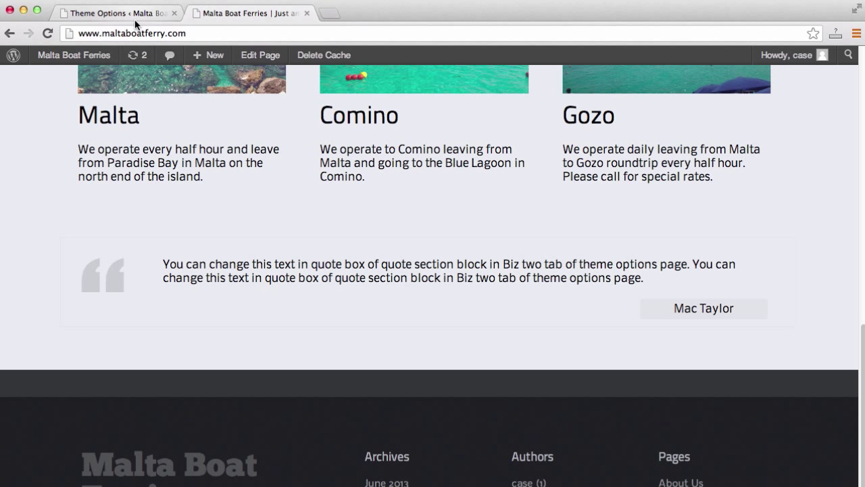
left_click(93, 16)
- Set Show Quote to No in the Biz One Quote Section and save the theme options
scroll(273, 251, "down", 3)
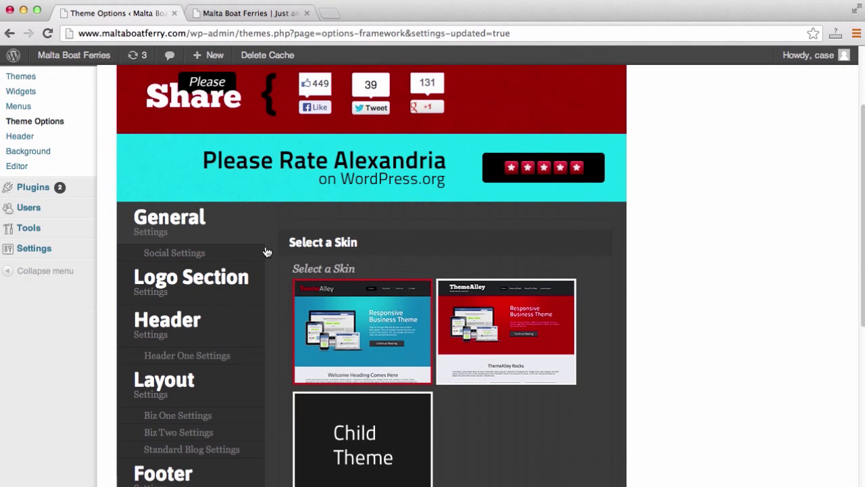
scroll(267, 252, "down", 2)
left_click(192, 338)
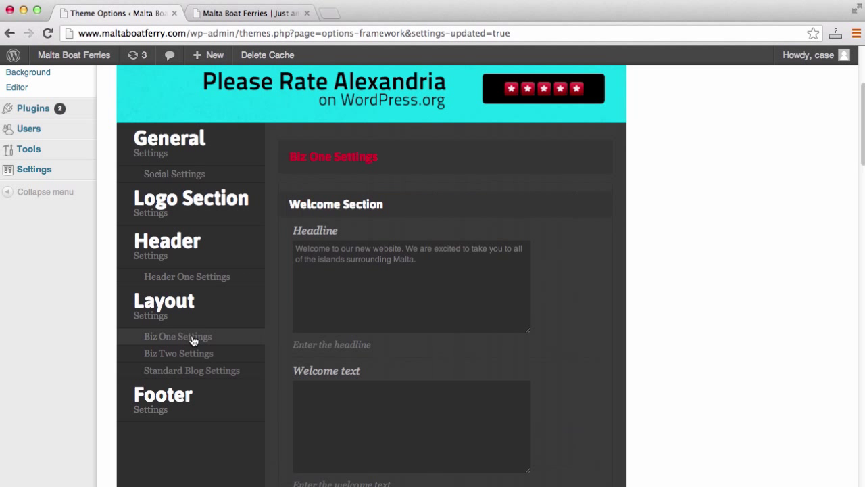
scroll(560, 376, "down", 15)
scroll(560, 376, "down", 20)
scroll(560, 380, "down", 6)
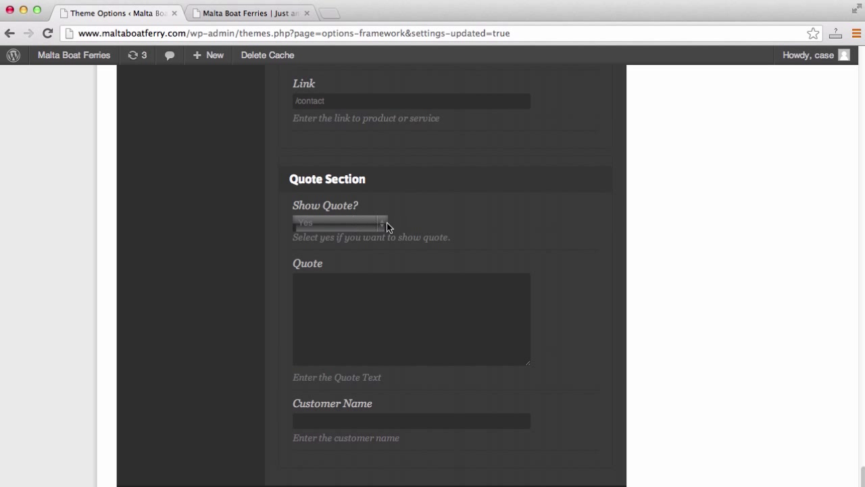
left_click(365, 223)
left_click(358, 212)
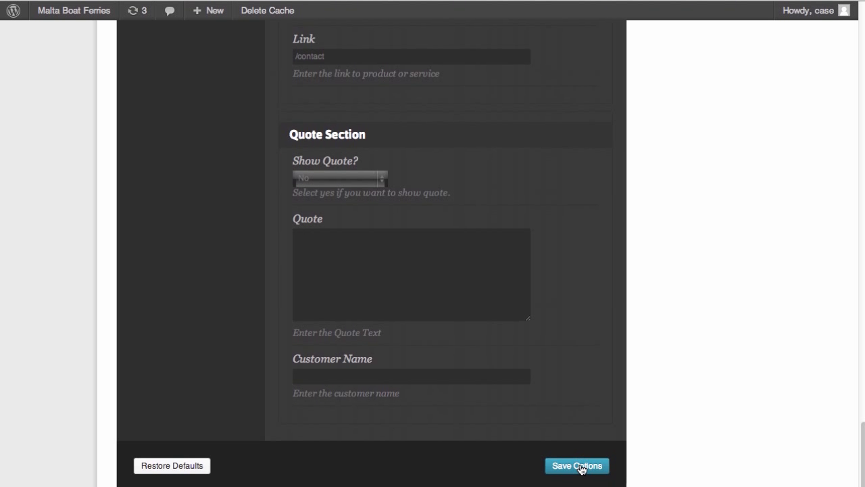
left_click(579, 469)
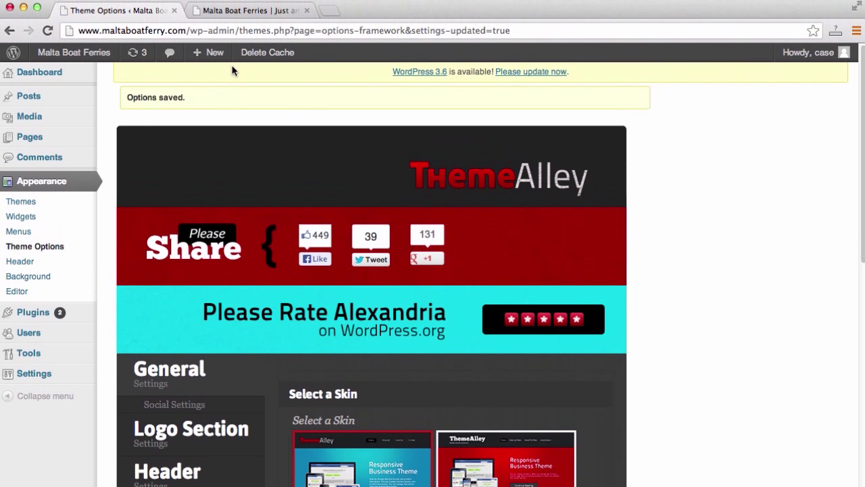
left_click(257, 11)
key("super+l")
key("Return")
scroll(100, 260, "down", 10)
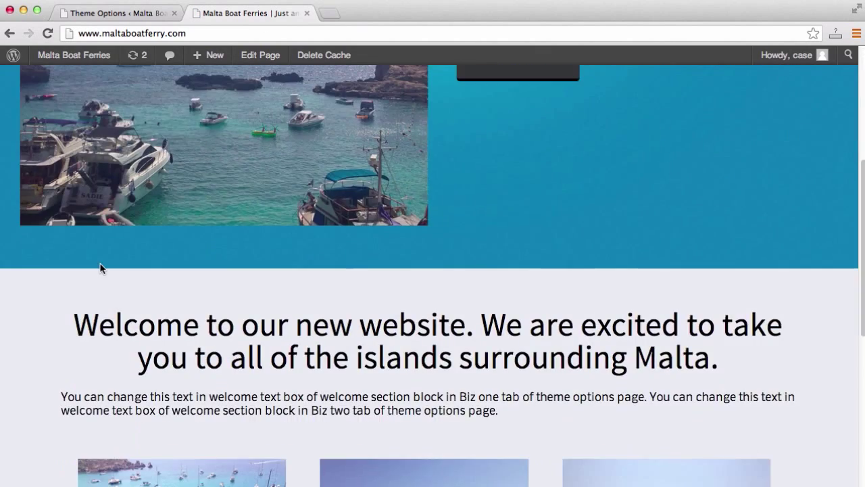
scroll(100, 264, "up", 3)
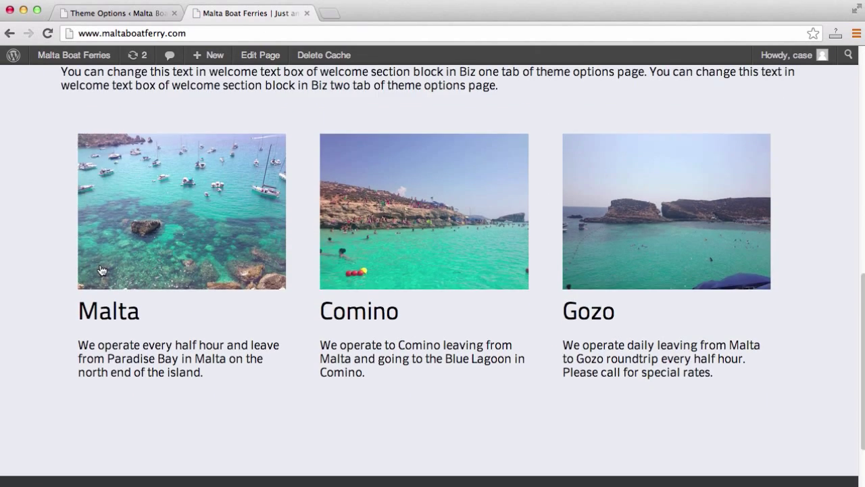
scroll(103, 272, "up", 7)
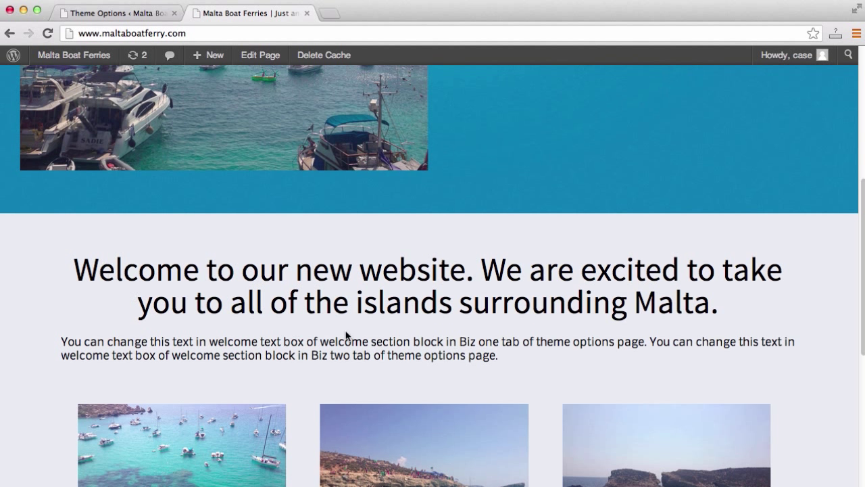
left_click_drag(509, 358, 60, 341)
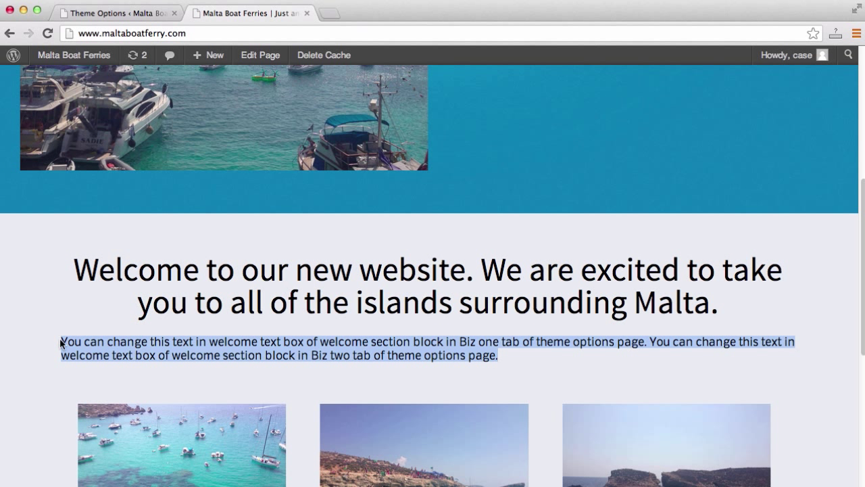
left_click(105, 22)
scroll(169, 338, "down", 5)
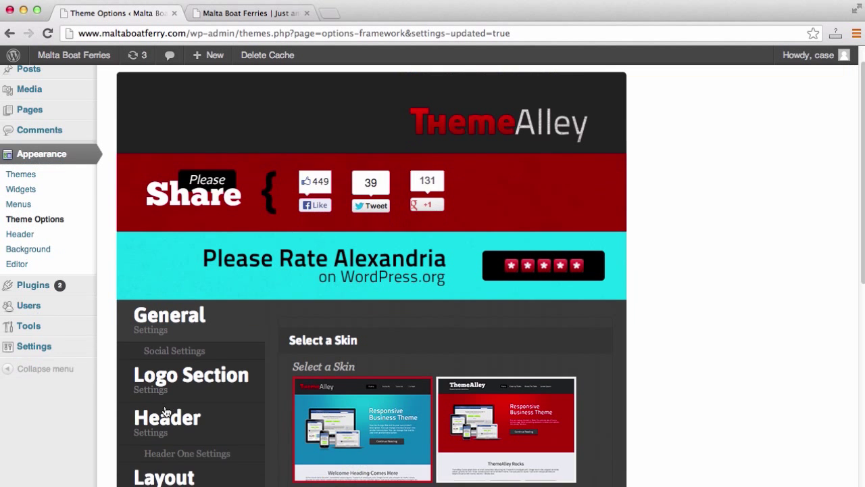
- Enter the Biz One welcome text 'Call us for special deals and rates outside of our advertised service' and save the theme options
left_click(169, 376)
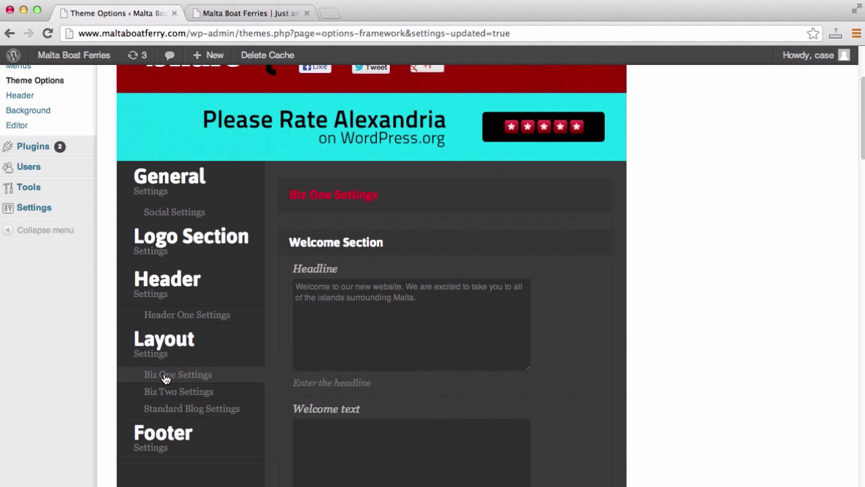
scroll(425, 382, "down", 5)
left_click(394, 291)
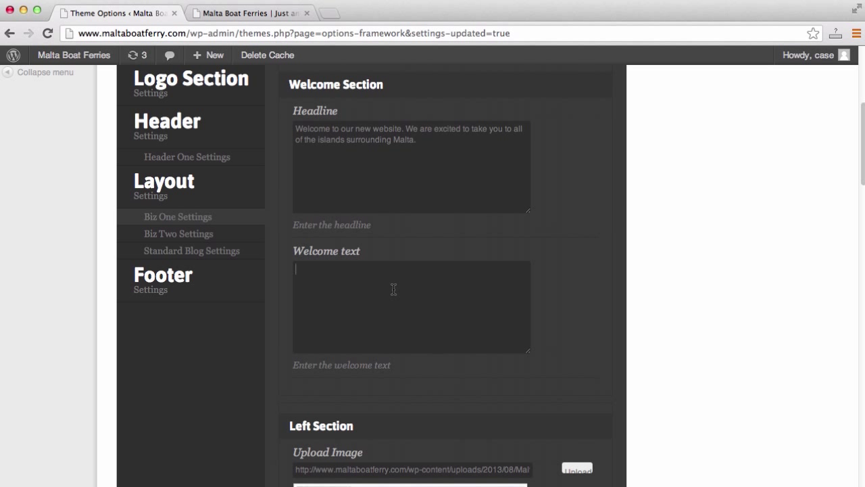
type("Call us for special deals and rates out")
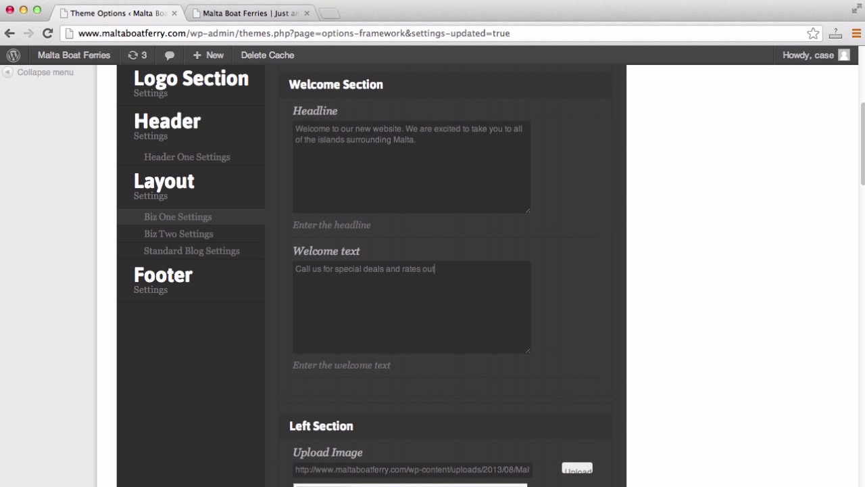
type("side of our advertised services.")
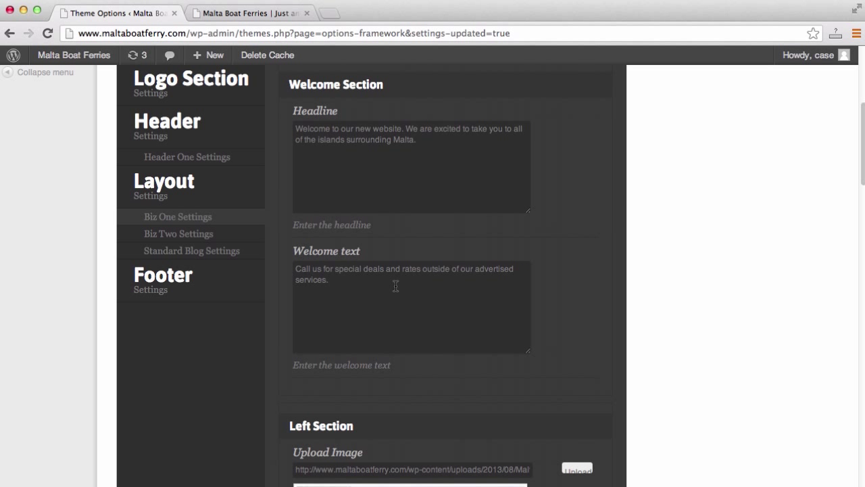
scroll(395, 286, "down", 20)
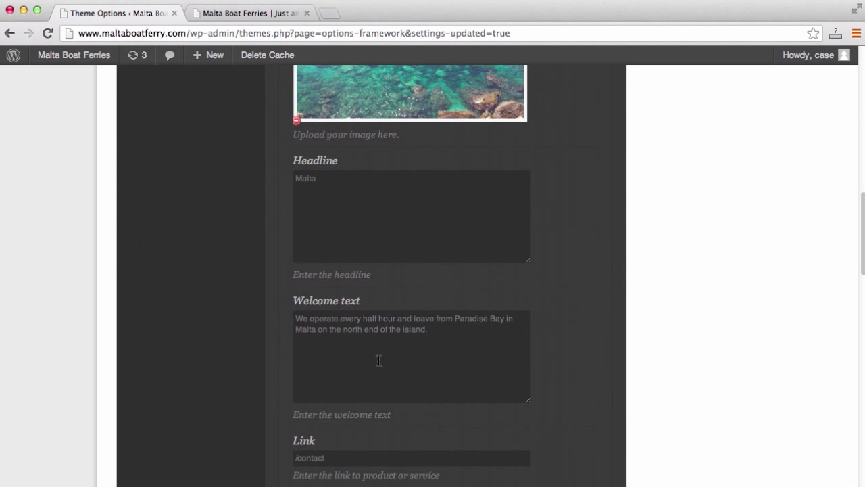
scroll(580, 458, "down", 15)
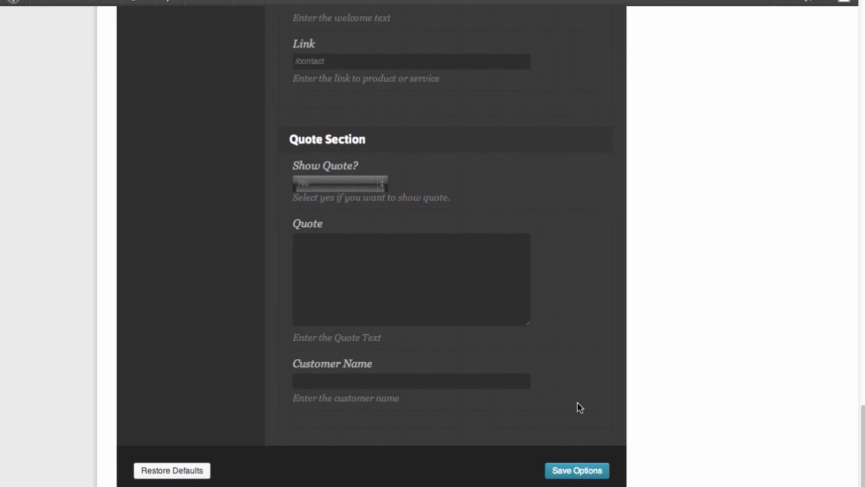
left_click(577, 462)
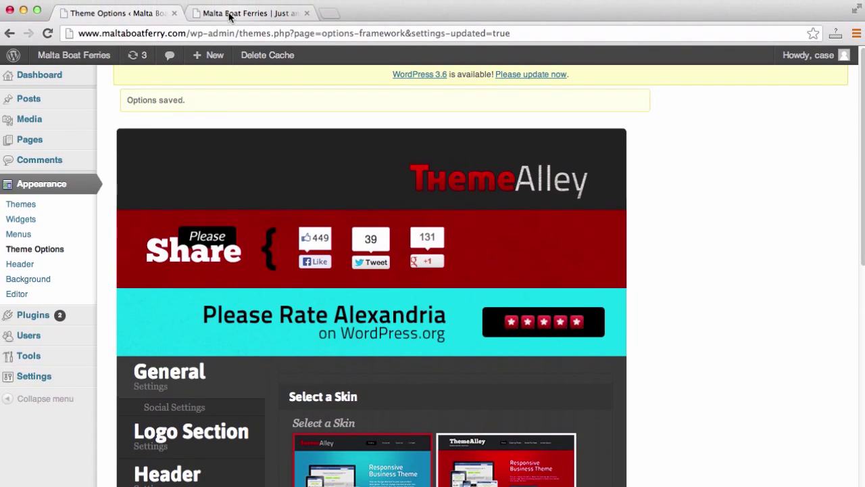
- Reload the live homepage in the site tab to show the new welcome text
left_click(230, 13)
left_click(250, 33)
key("Return")
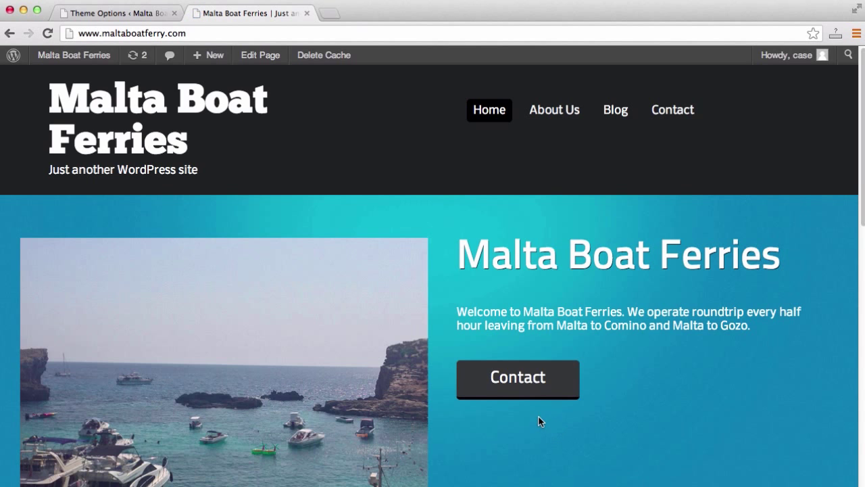
scroll(538, 417, "down", 5)
scroll(539, 416, "down", 5)
scroll(538, 416, "up", 3)
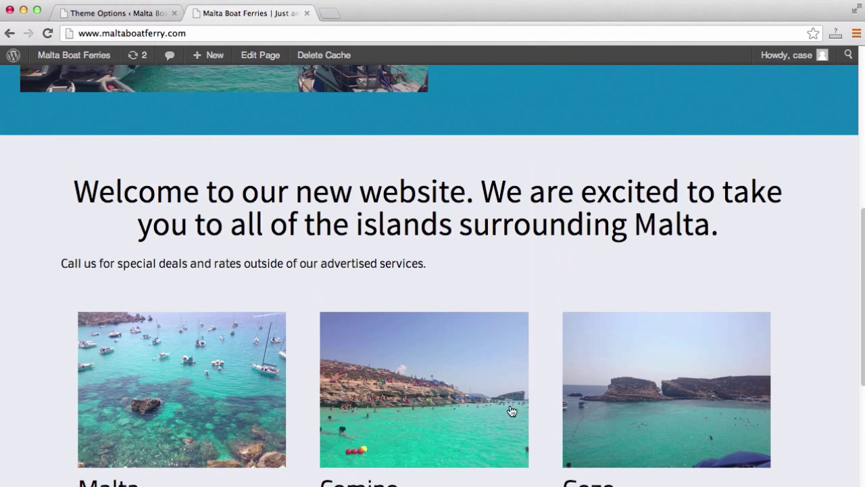
scroll(311, 296, "down", 6)
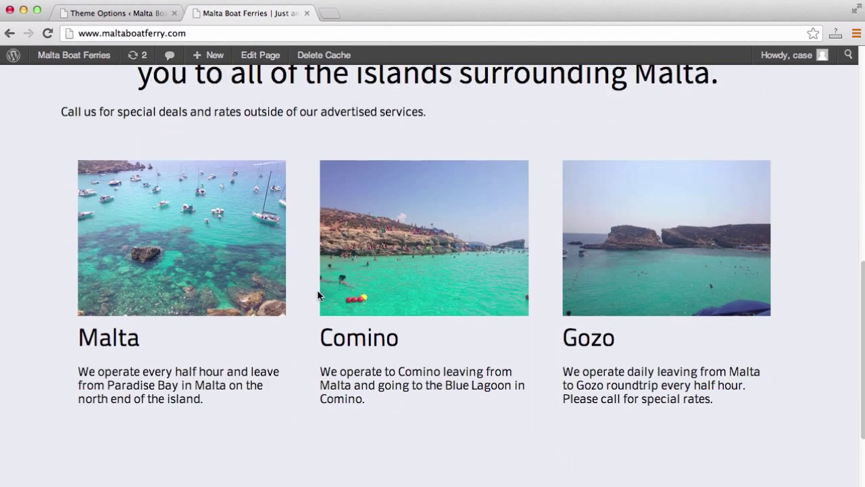
scroll(312, 295, "up", 6)
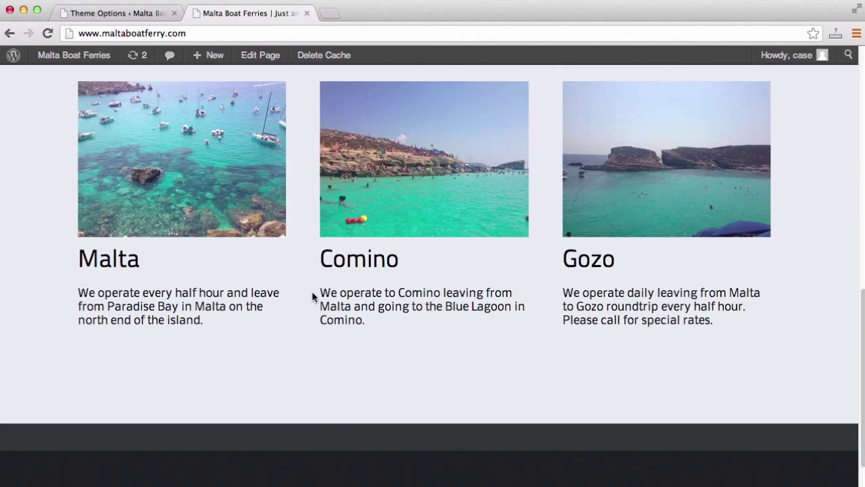
scroll(312, 294, "up", 4)
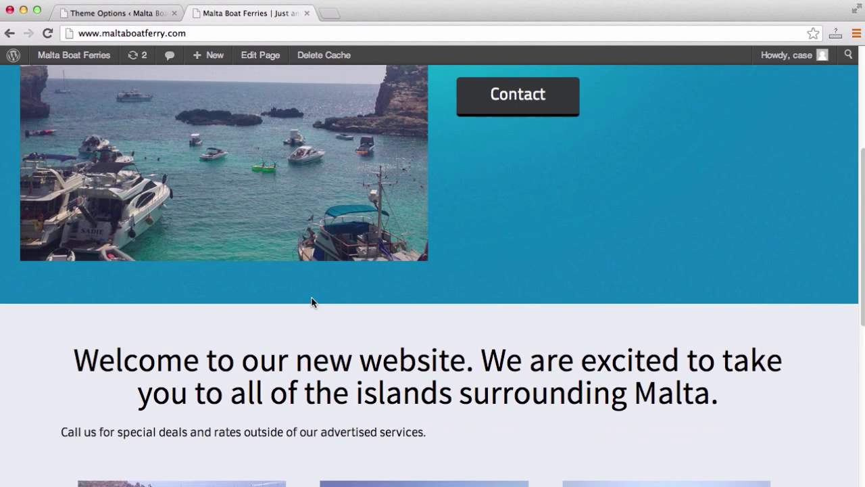
scroll(312, 303, "up", 2)
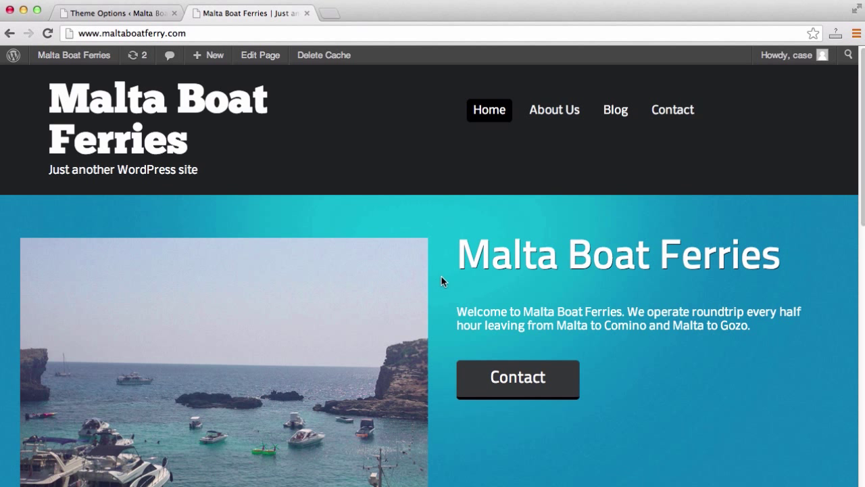
scroll(459, 300, "down", 2)
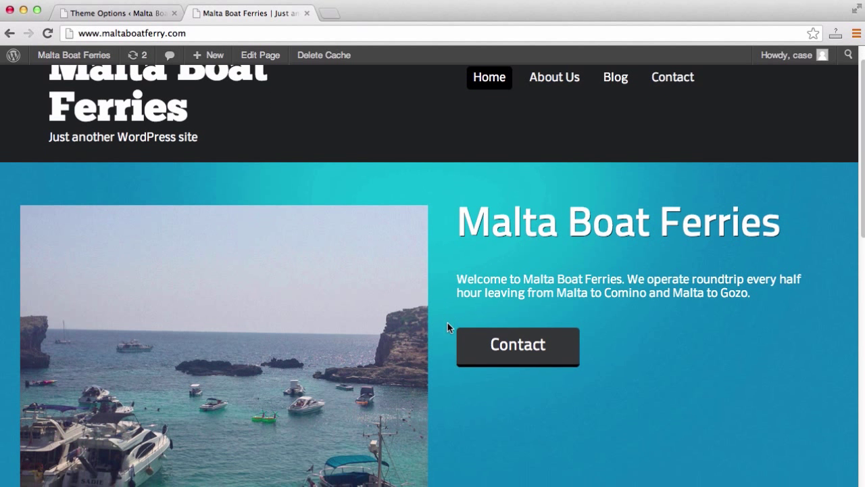
scroll(439, 327, "down", 5)
scroll(435, 327, "up", 4)
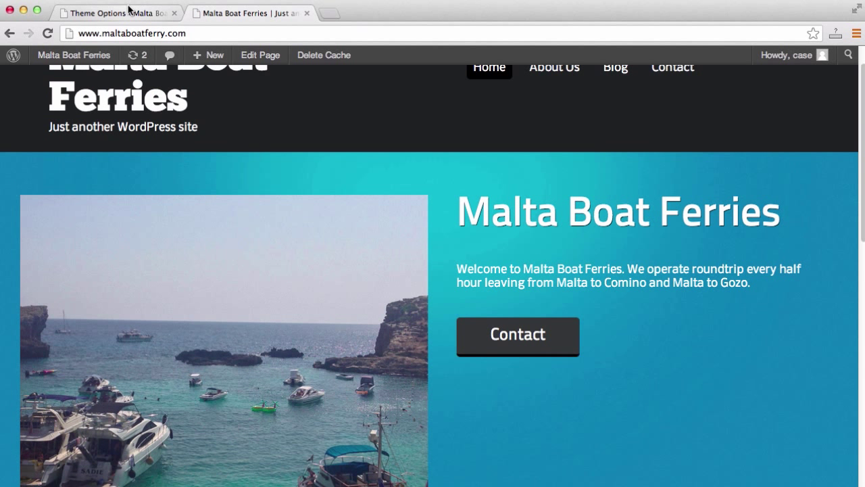
scroll(172, 129, "up", 1)
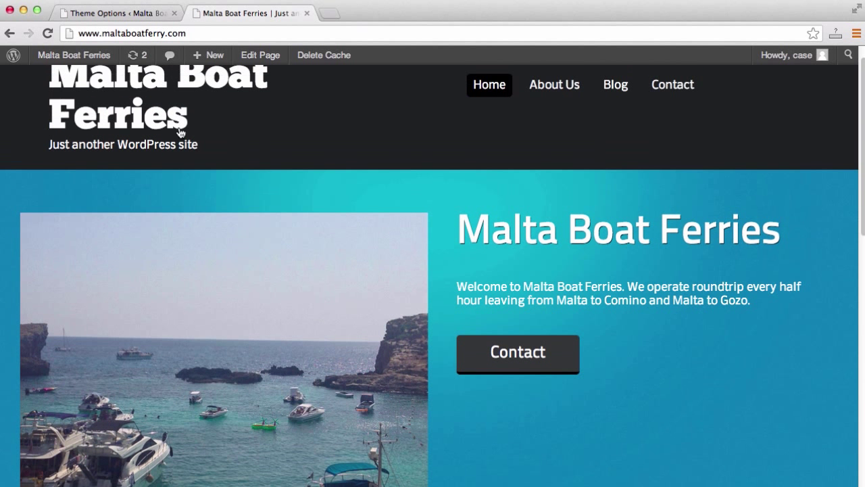
left_click(559, 87)
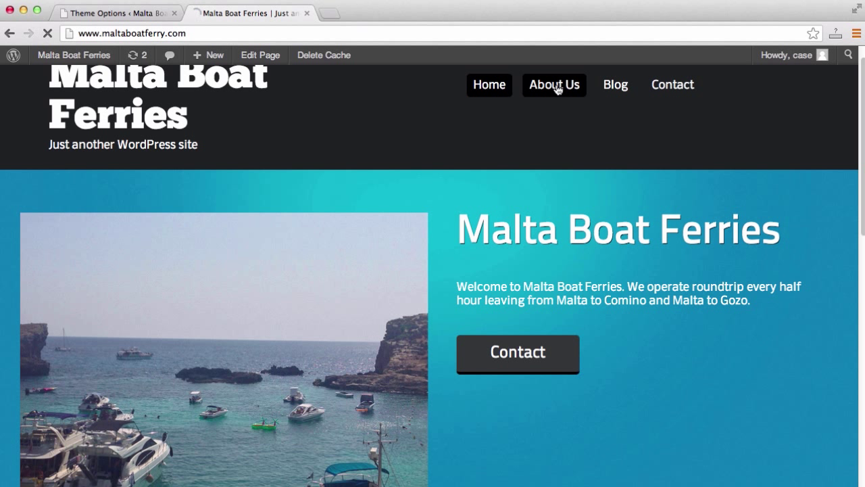
- Write the owner's one-line introduction about running three ferry boats in Malta on the About Us page and update it
scroll(508, 258, "down", 1)
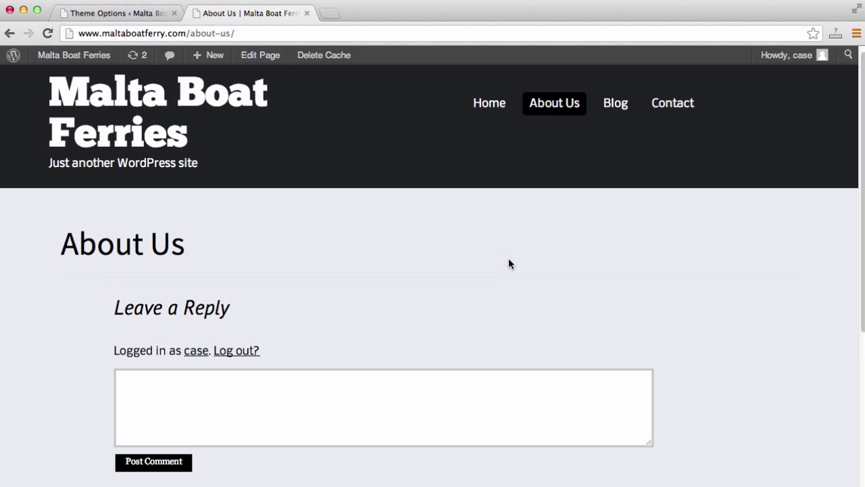
left_click(113, 13)
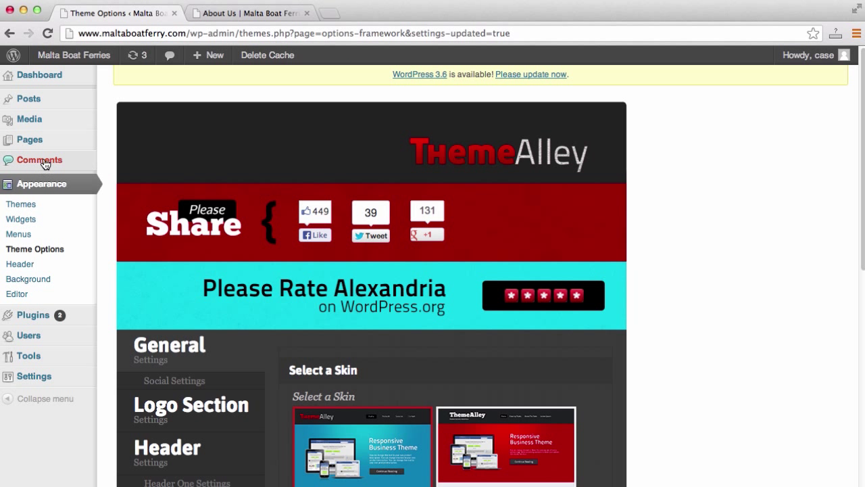
left_click(33, 142)
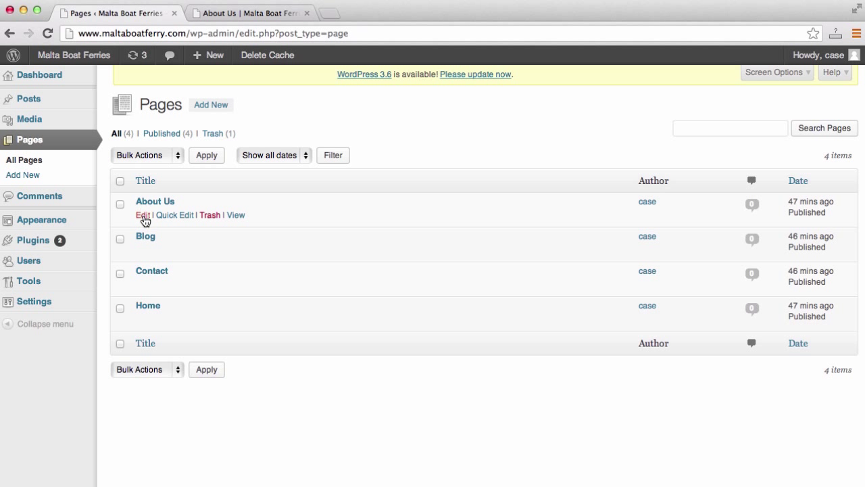
left_click(140, 218)
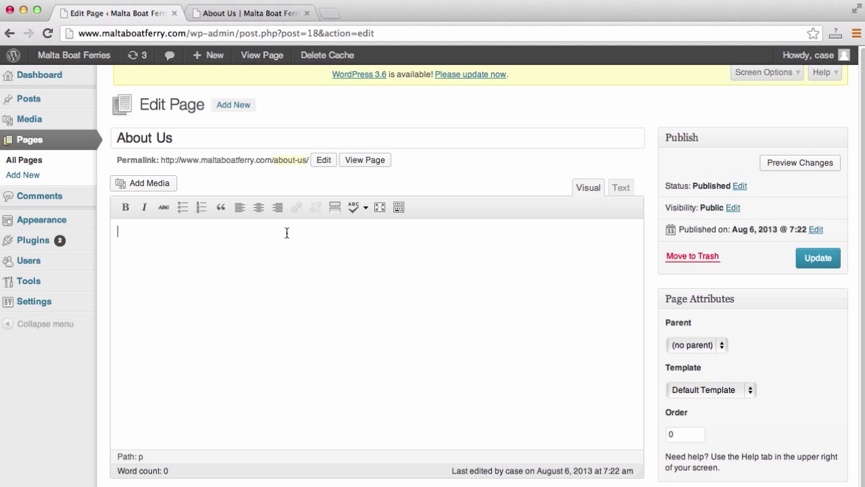
type("Hi,")
type("my name is Tony and I")
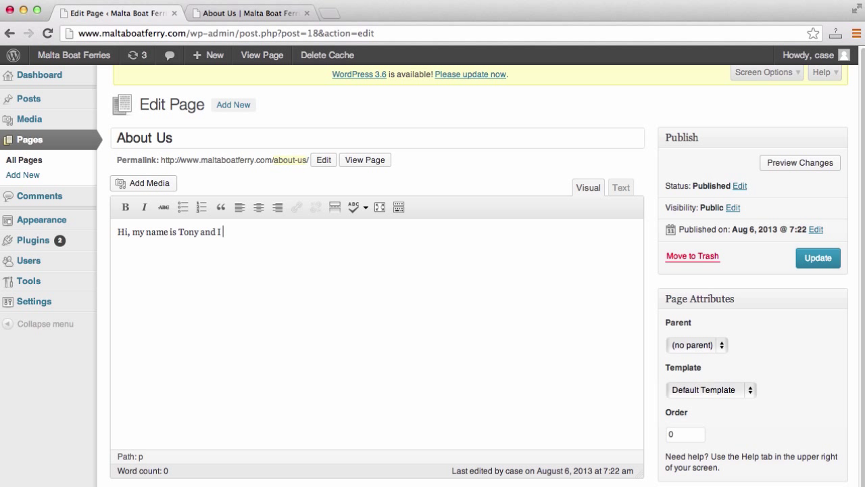
type(" have three boats that I op")
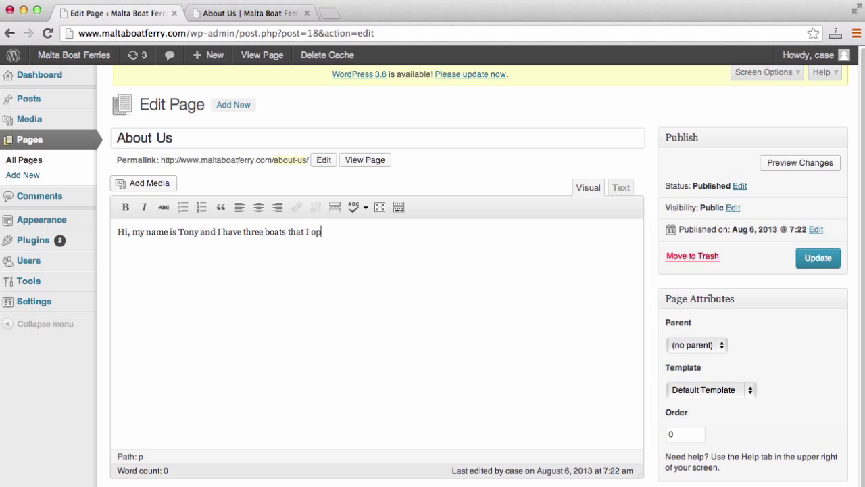
type("erate a ferry service with here in Malta.")
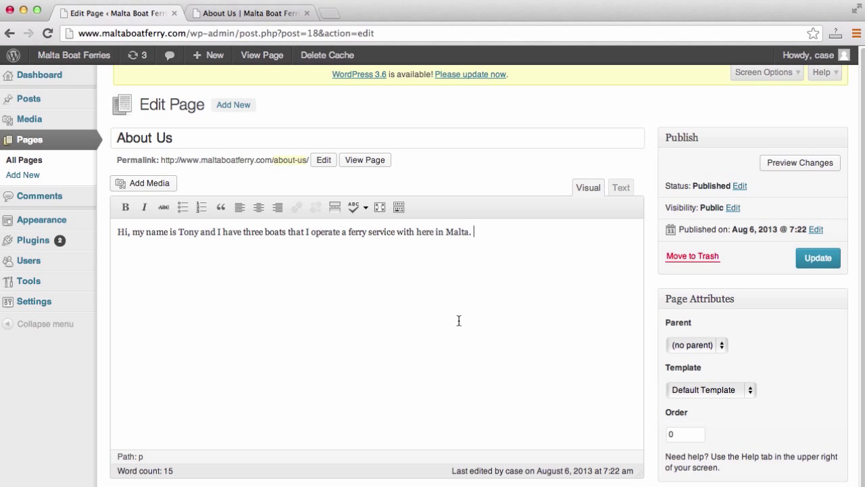
left_click(824, 268)
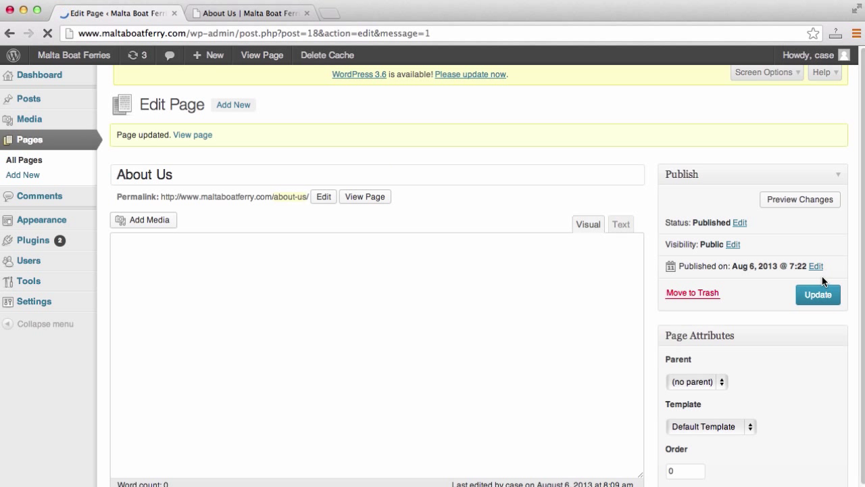
- Reload the live About Us page to check the new introduction, then return to the editor
left_click(255, 14)
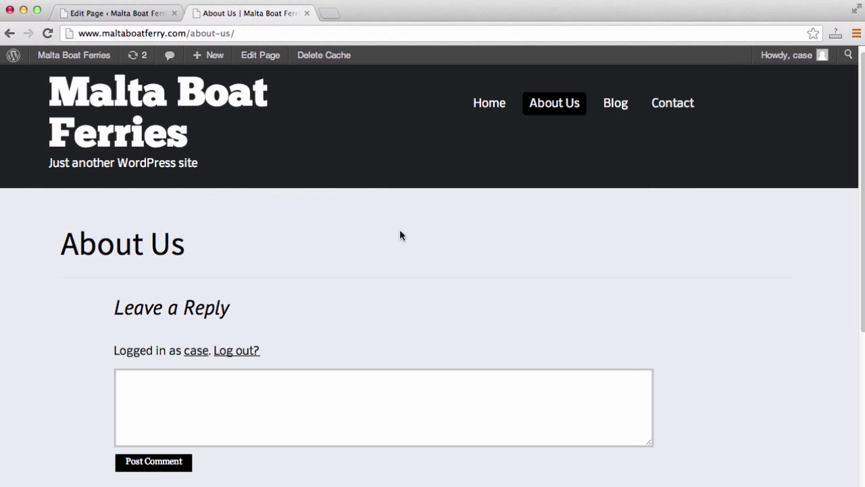
left_click(562, 108)
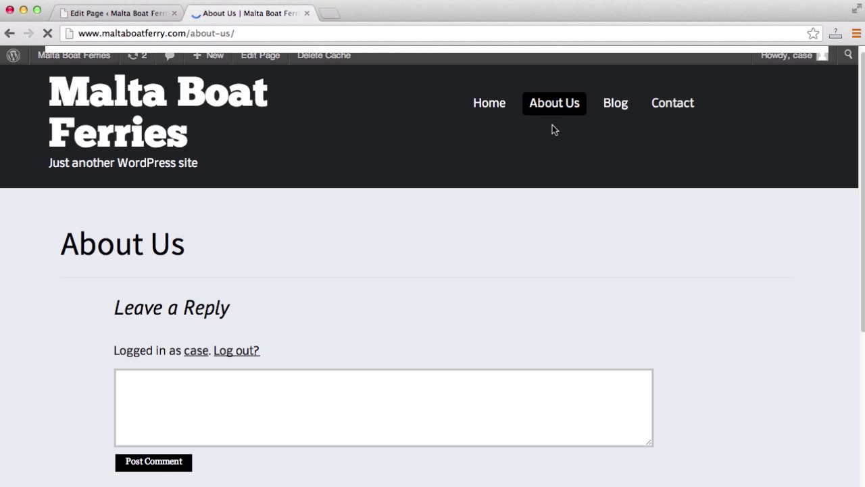
scroll(589, 239, "down", 3)
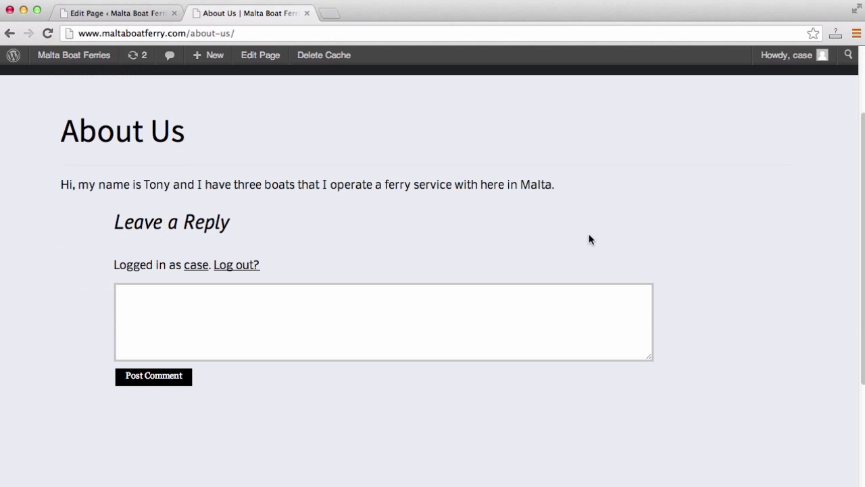
scroll(588, 243, "up", 3)
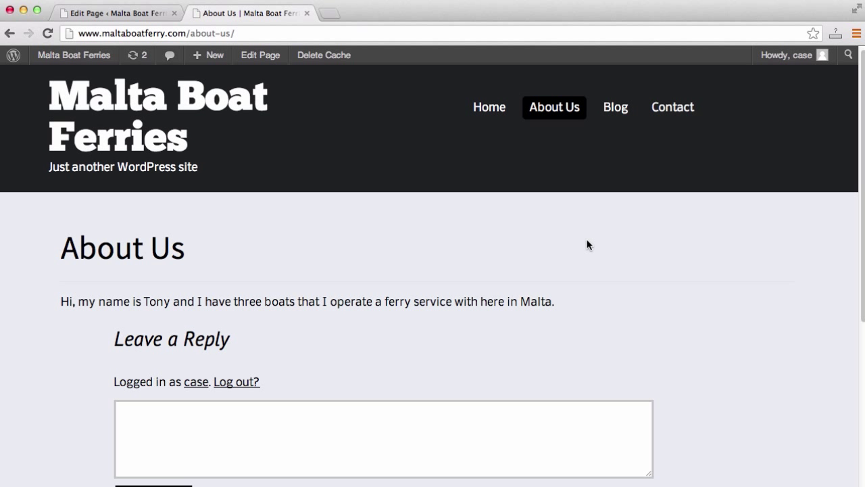
scroll(587, 245, "down", 3)
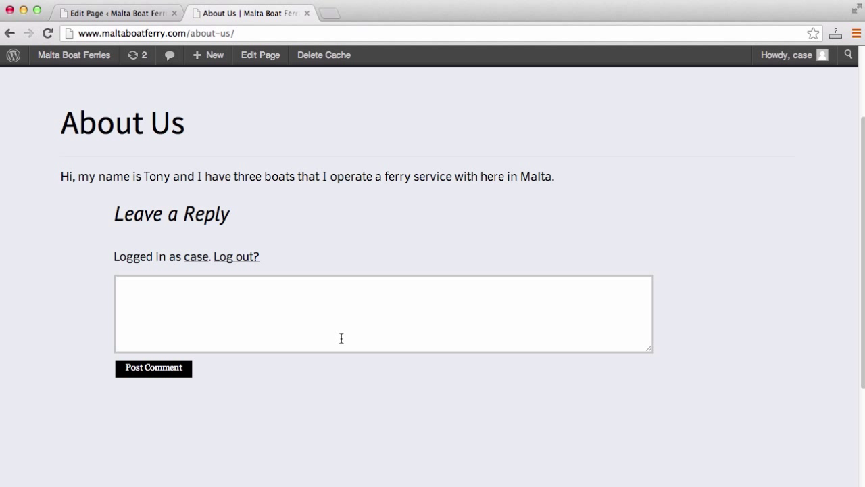
scroll(397, 246, "up", 2)
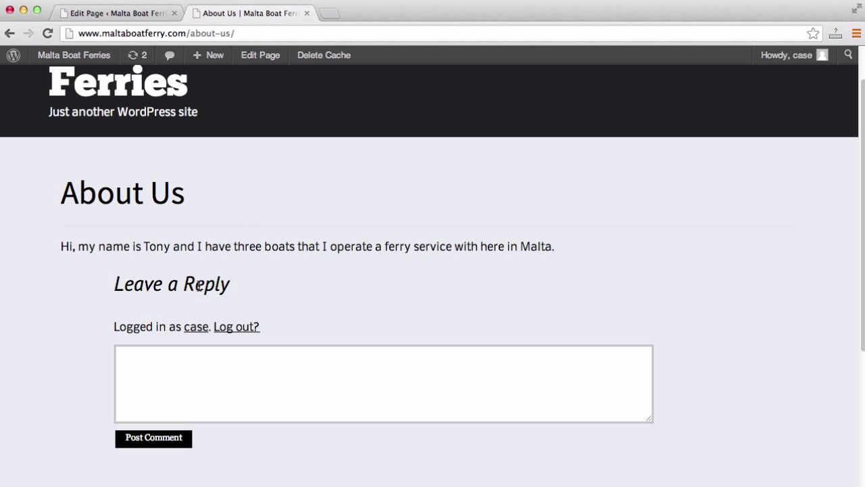
left_click(114, 11)
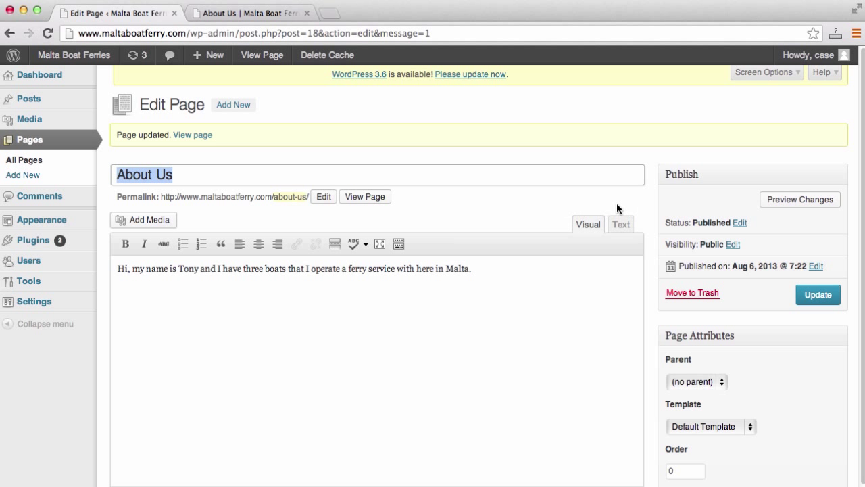
- Turn off Allow comments for the About Us page via Screen Options' Discussion box and update it
left_click(799, 77)
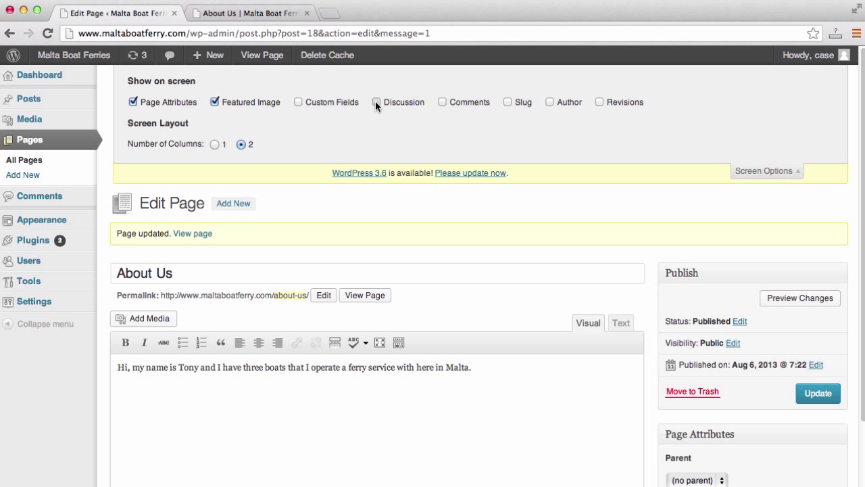
scroll(466, 154, "down", 5)
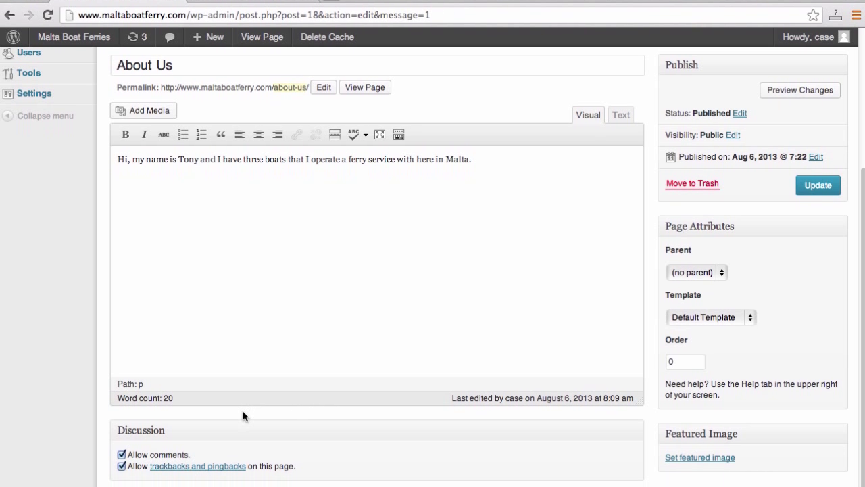
left_click(122, 450)
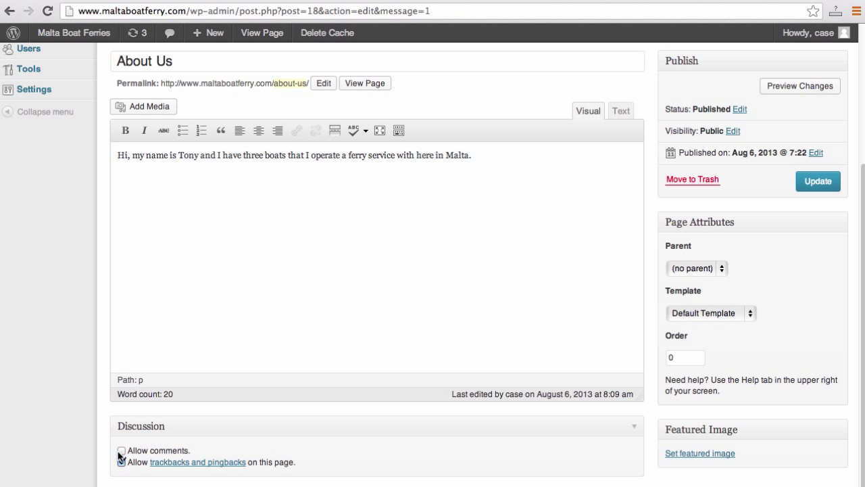
left_click(819, 182)
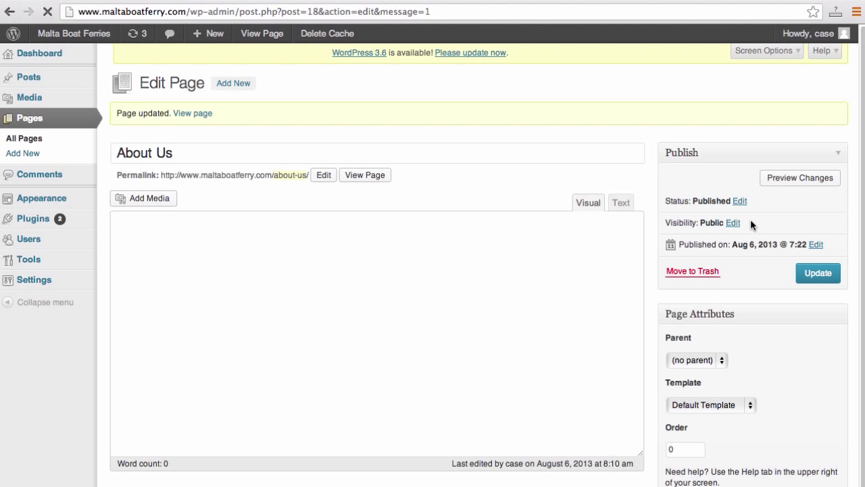
- Reload the live About Us page and confirm the Leave a Reply form is gone
left_click(228, 19)
left_click(242, 31)
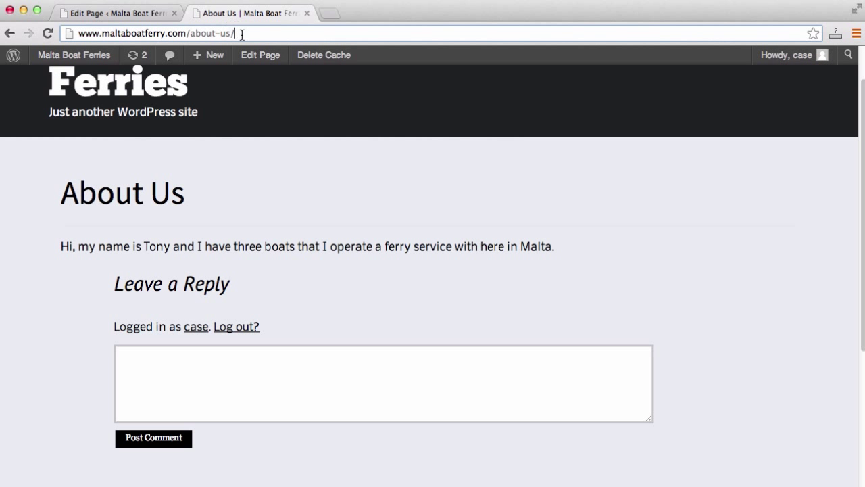
key("Return")
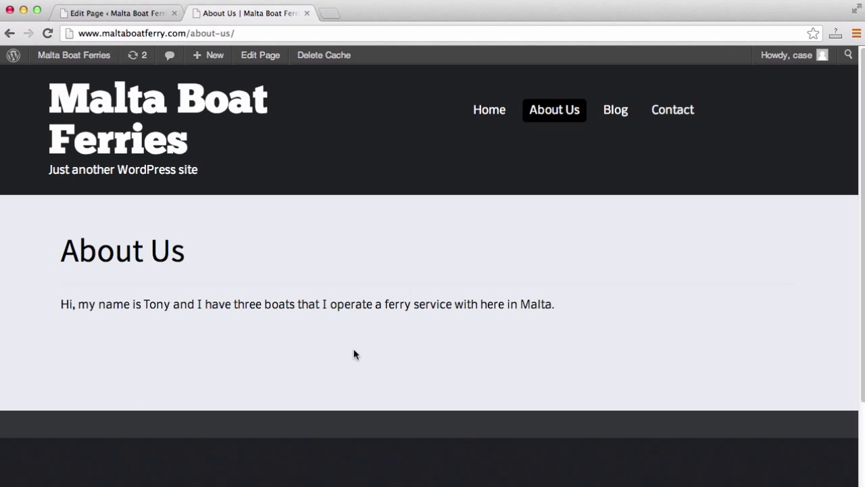
scroll(289, 337, "down", 3)
scroll(290, 335, "up", 3)
- View the site's Blog page, which lists only the default 'Hello world!' post
left_click(615, 114)
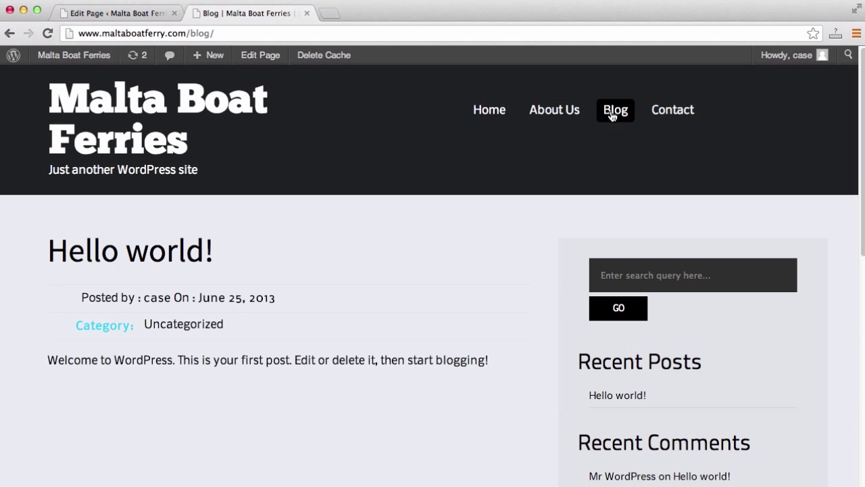
scroll(439, 238, "down", 1)
scroll(438, 243, "down", 3)
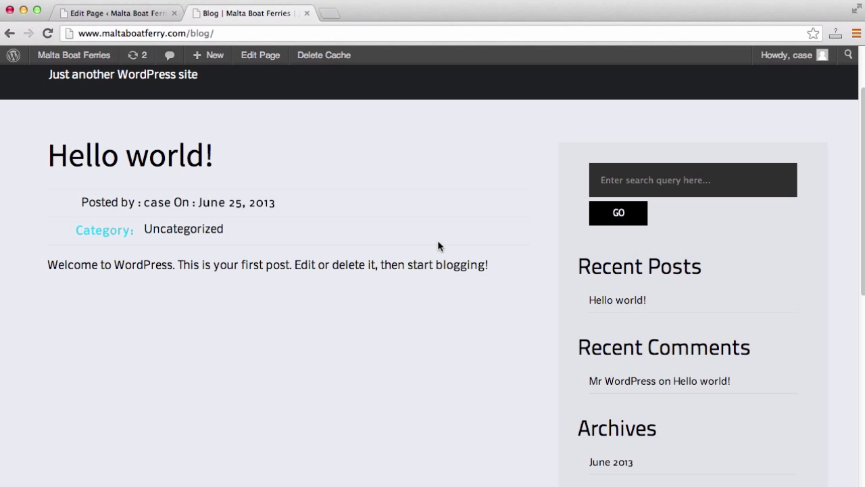
scroll(435, 242, "down", 1)
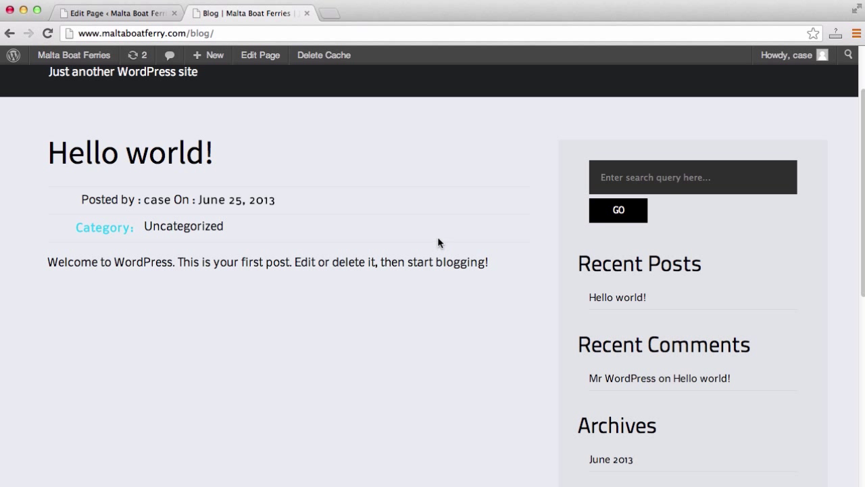
scroll(438, 243, "down", 1)
scroll(438, 243, "up", 4)
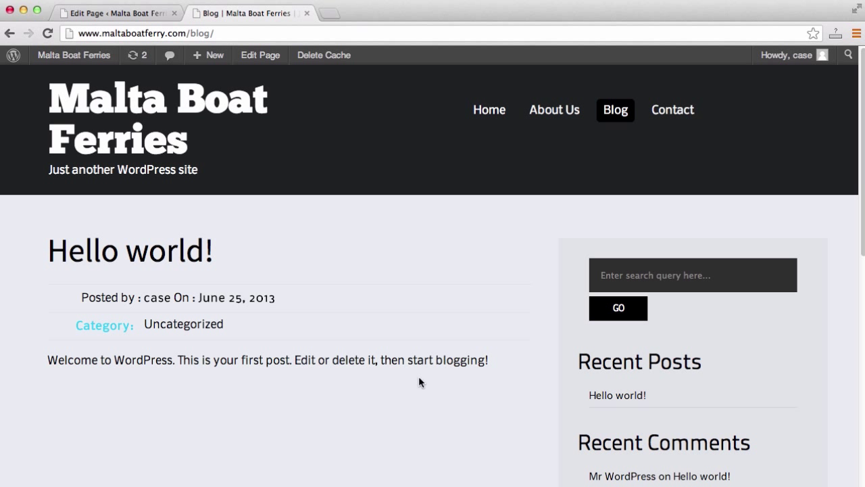
- Show the Posts list in the admin tab, then return to the Blog tab
left_click(156, 13)
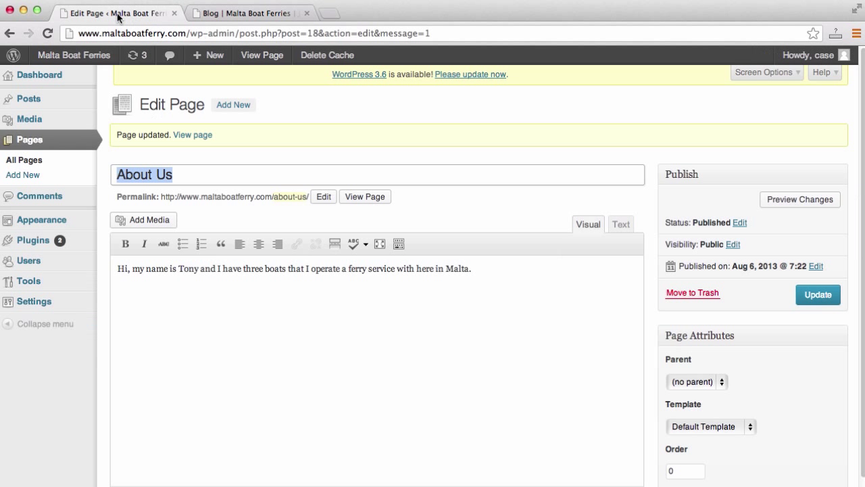
left_click(42, 102)
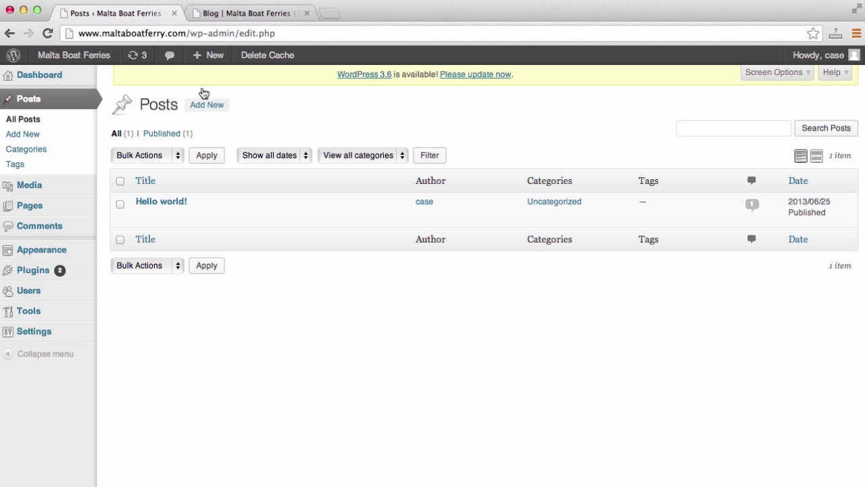
left_click(241, 15)
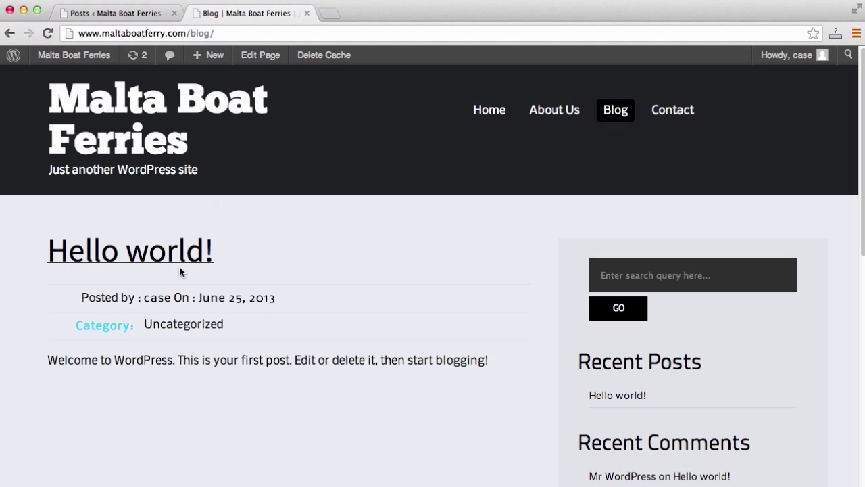
- Publish a new post titled 'This is my first post.' with the body 'I love my job!'
left_click(110, 12)
left_click(211, 109)
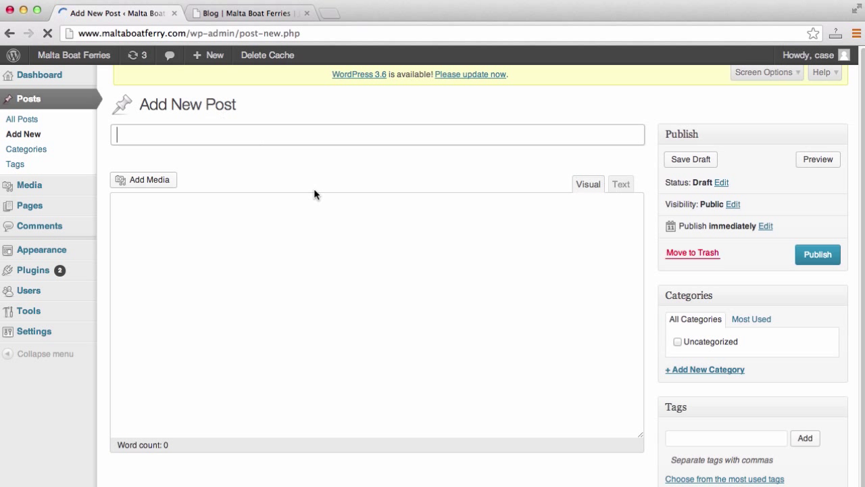
type("This is my fi")
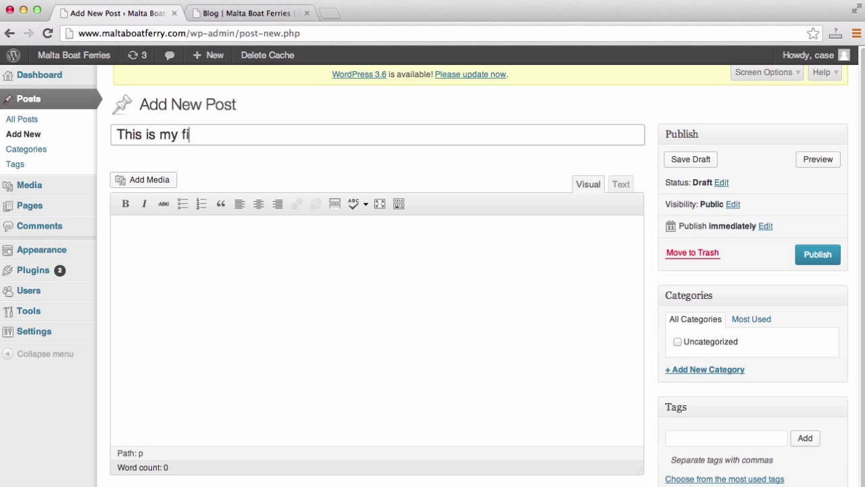
type("rst post.")
key("Tab")
type("I love my ")
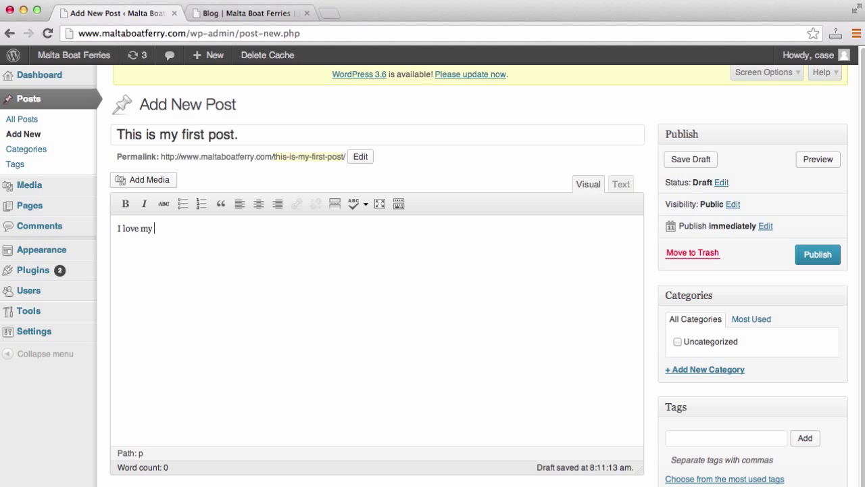
type("job!")
left_click(826, 255)
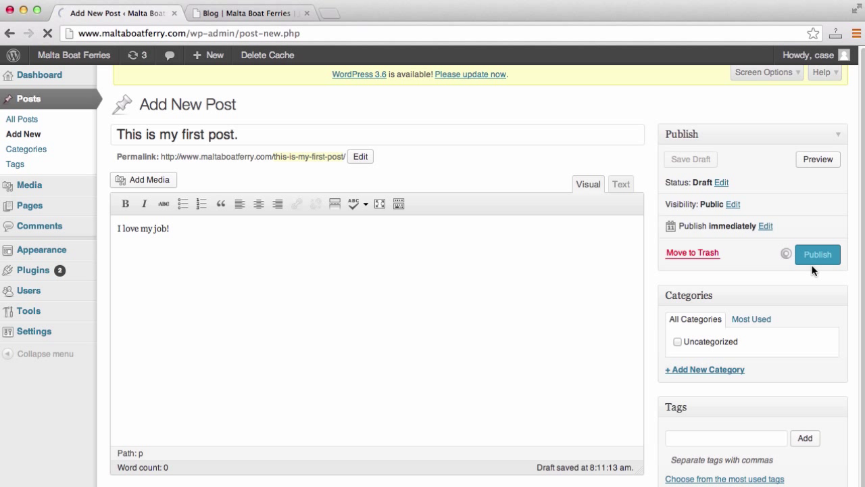
- Reload the Blog page to confirm the new post is on top, then view the Contact page
left_click(234, 13)
left_click(244, 31)
key("Return")
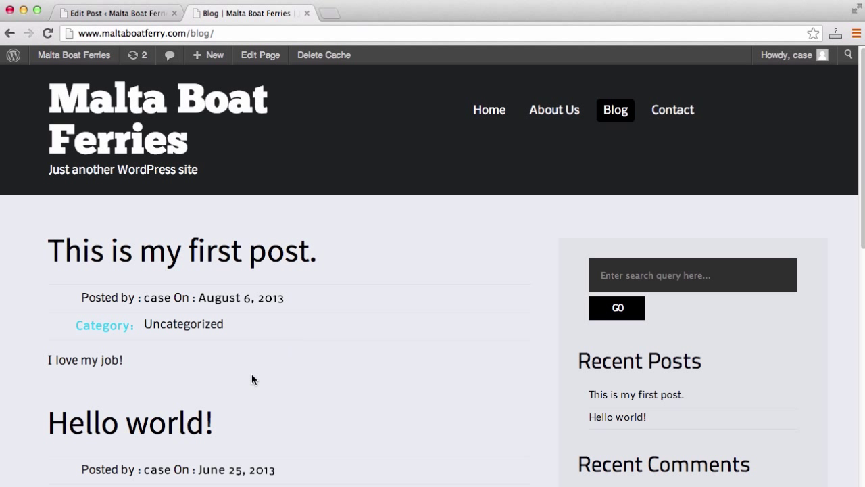
scroll(250, 340, "down", 1)
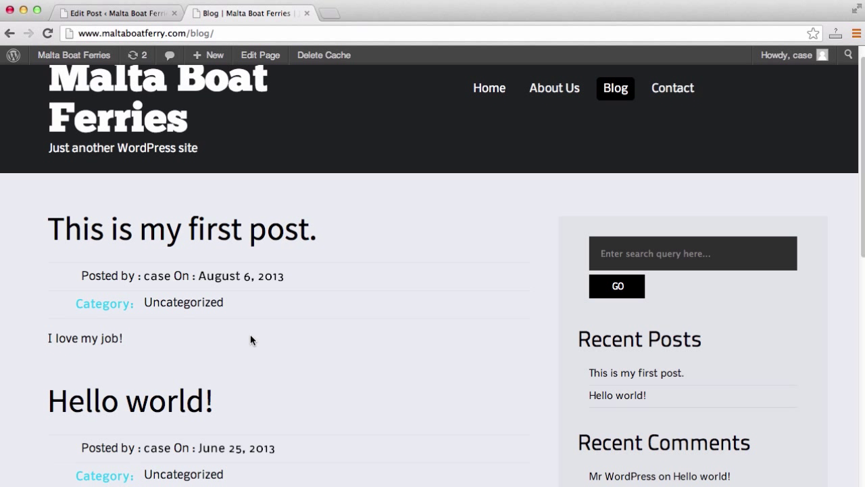
left_click(132, 13)
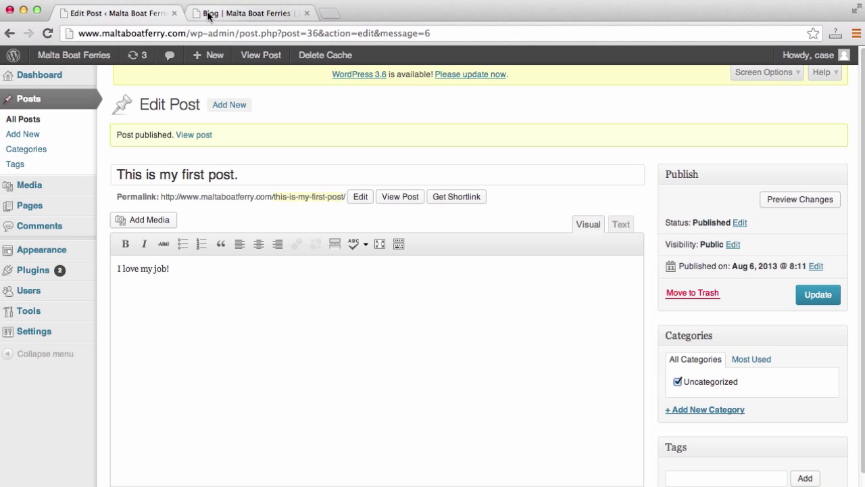
left_click(207, 13)
scroll(362, 348, "up", 1)
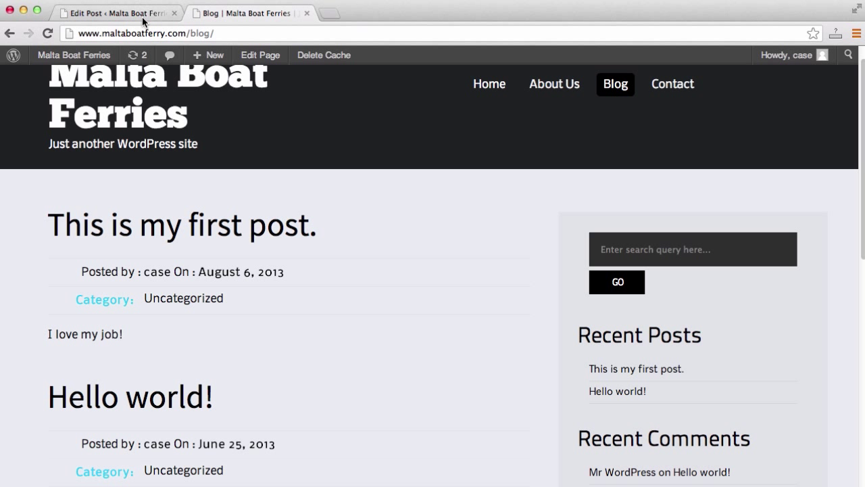
scroll(551, 251, "down", 7)
scroll(549, 255, "up", 7)
left_click(664, 114)
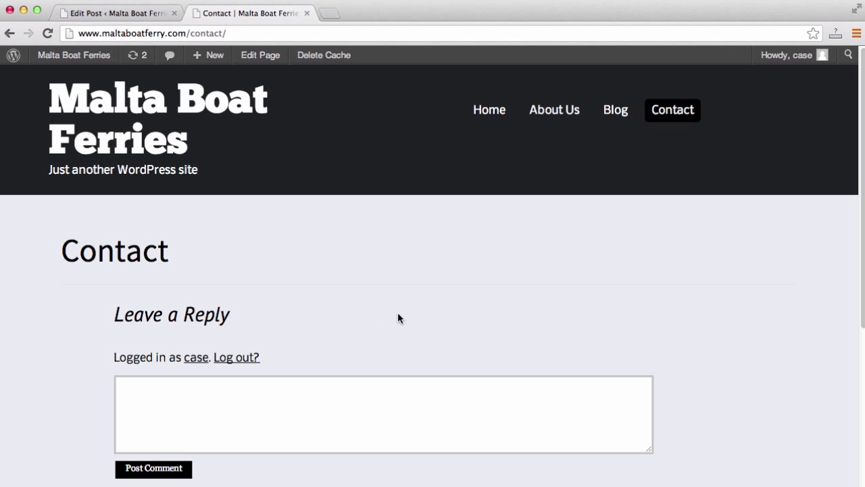
- Uncheck Allow comments on the Contact page through Screen Options' Discussion box and update it
left_click(137, 16)
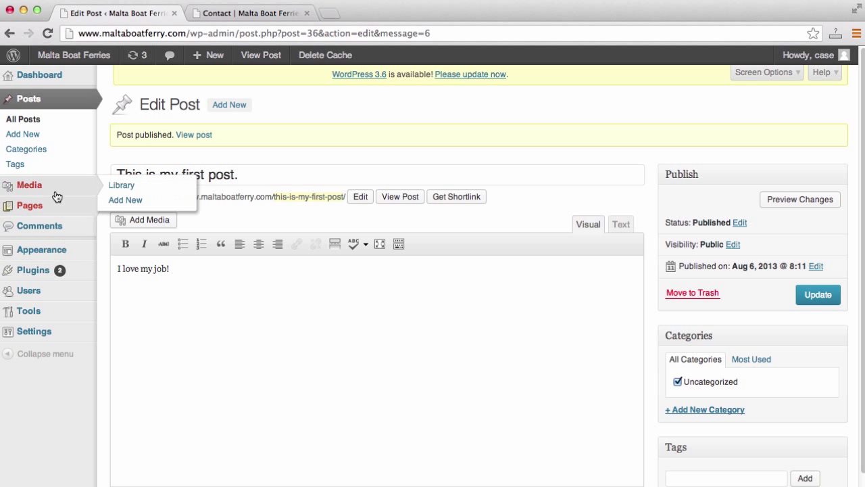
left_click(39, 208)
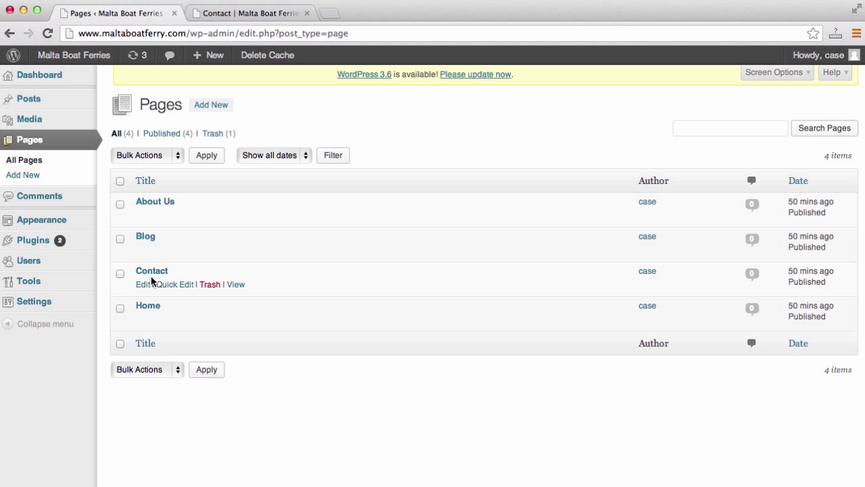
left_click(142, 285)
left_click(796, 79)
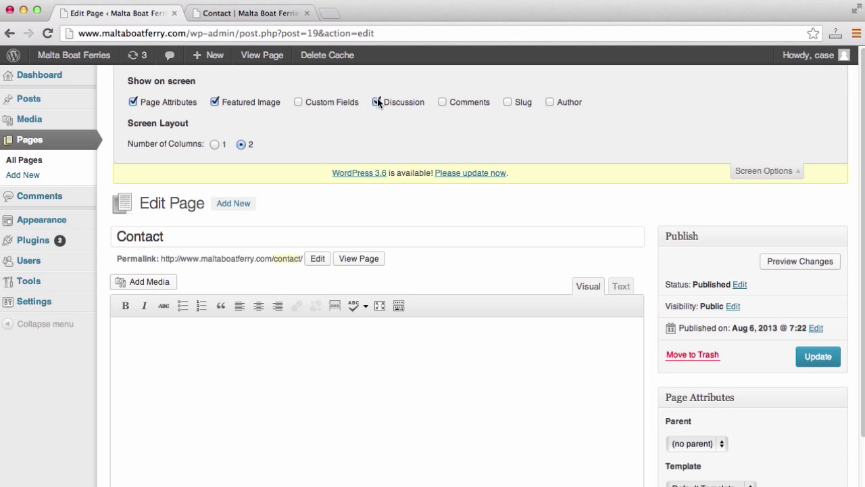
scroll(467, 181, "down", 5)
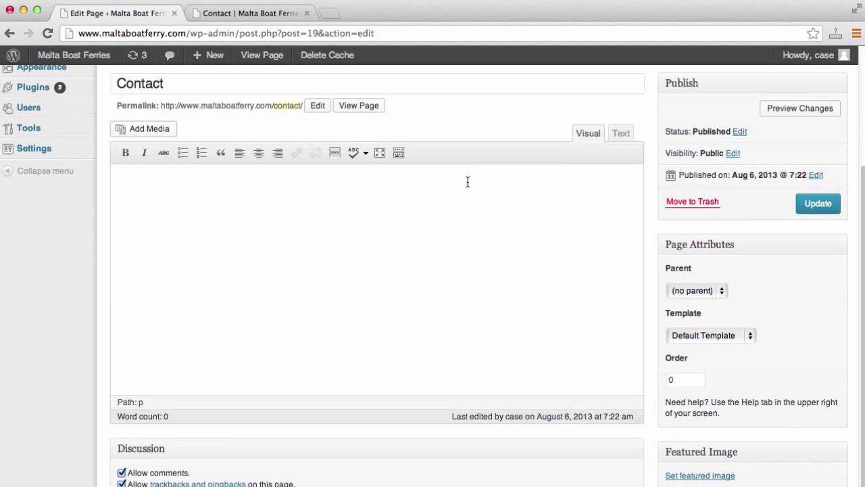
left_click(121, 472)
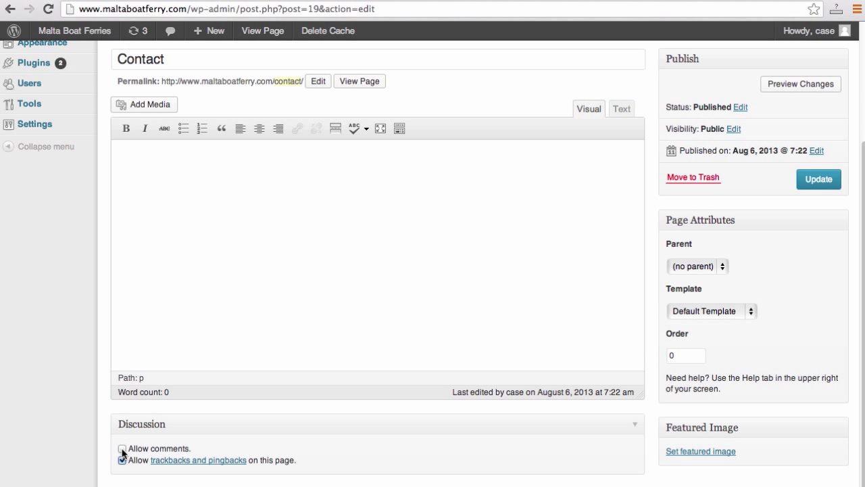
left_click(801, 181)
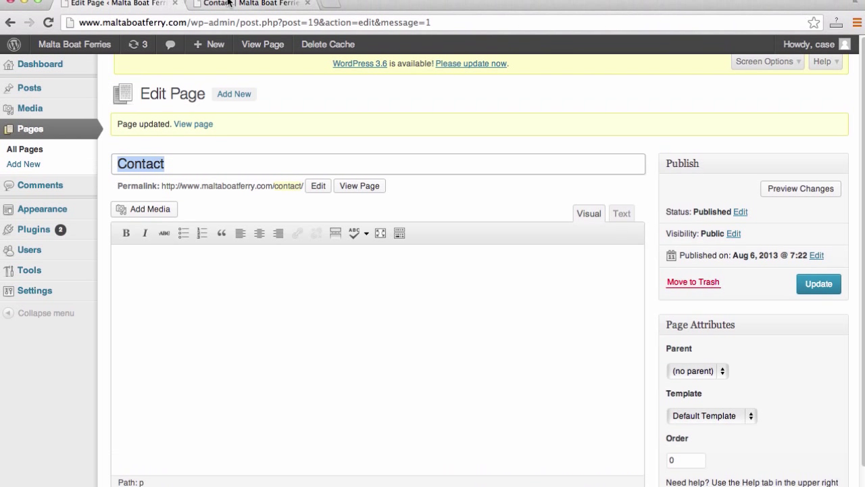
- Reload the live Contact page to confirm the reply form is gone
left_click(228, 3)
left_click(253, 23)
key("Return")
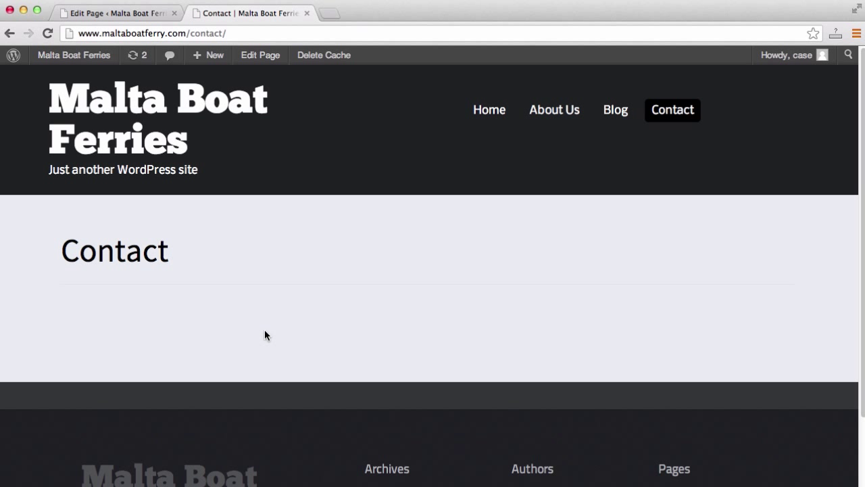
- Open Plugins > Add New from the admin sidebar in the editor tab
left_click(140, 19)
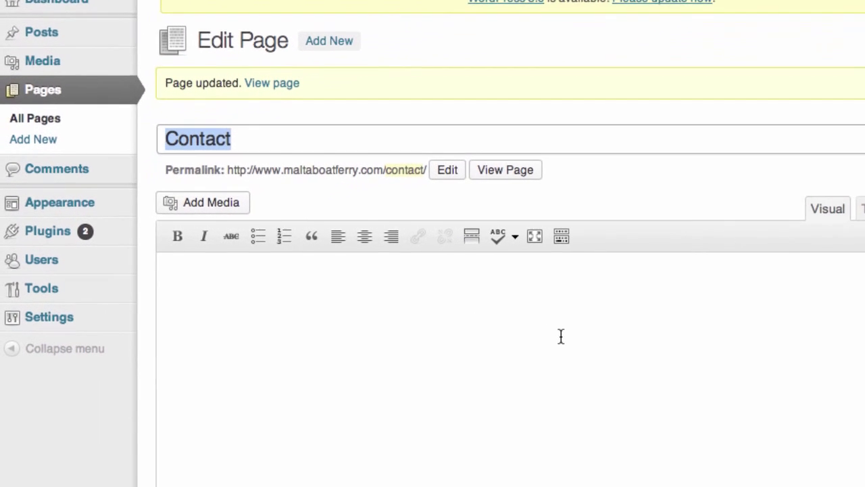
mouse_move(47, 223)
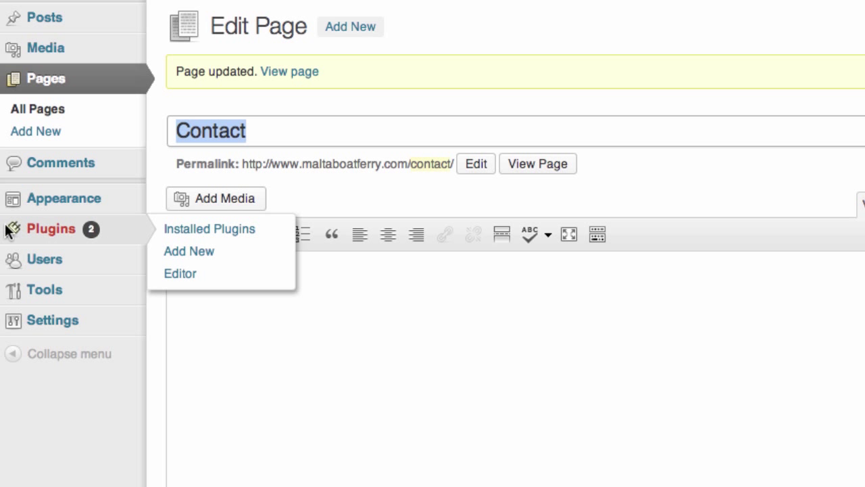
left_click(187, 252)
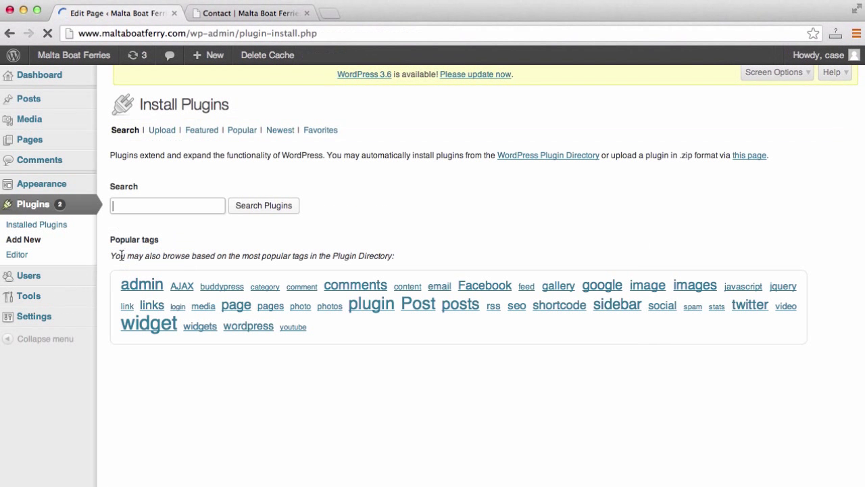
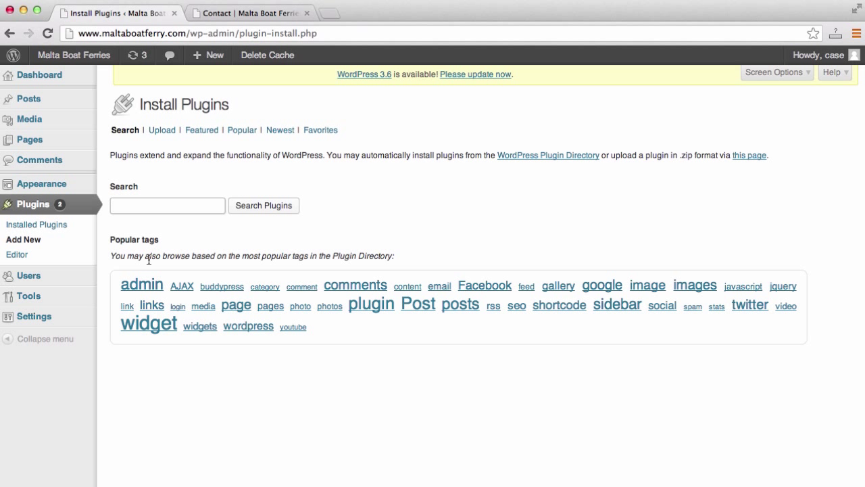
- Search the plugin directory for 'contact form'
left_click(162, 208)
type("contact form")
left_click(268, 209)
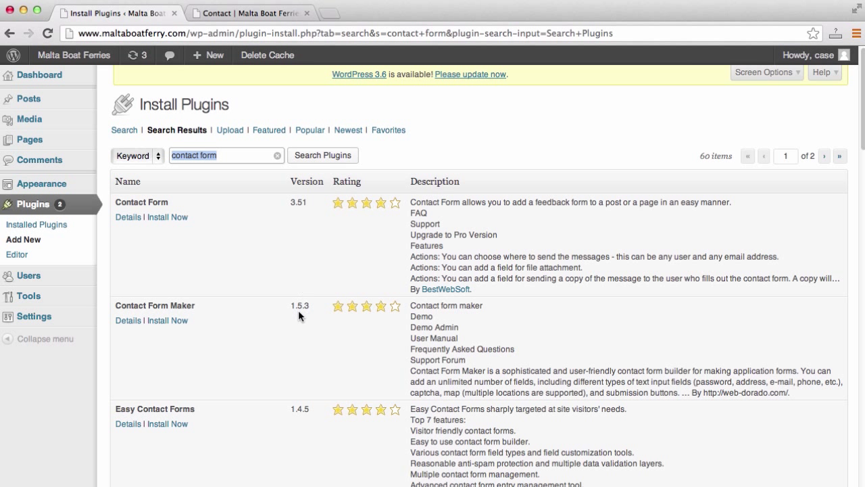
- Look through the 60 'contact form' results and return to the search box to refine it
scroll(298, 345, "down", 1)
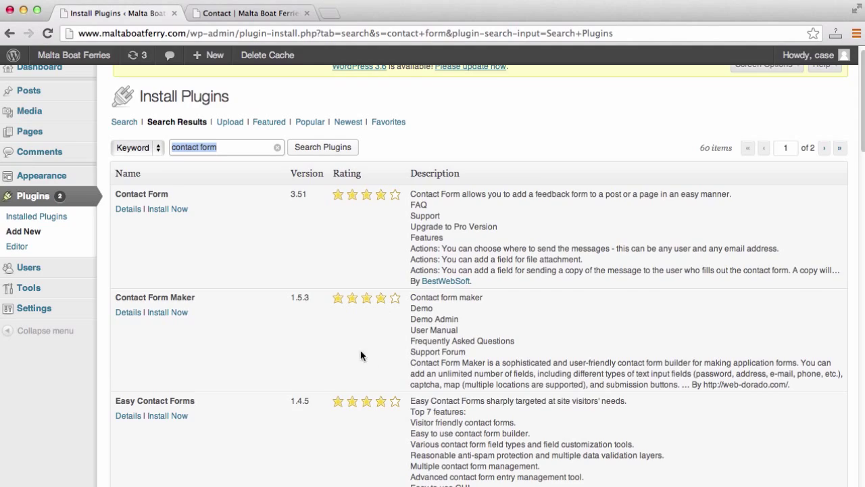
scroll(376, 371, "down", 5)
scroll(376, 371, "down", 10)
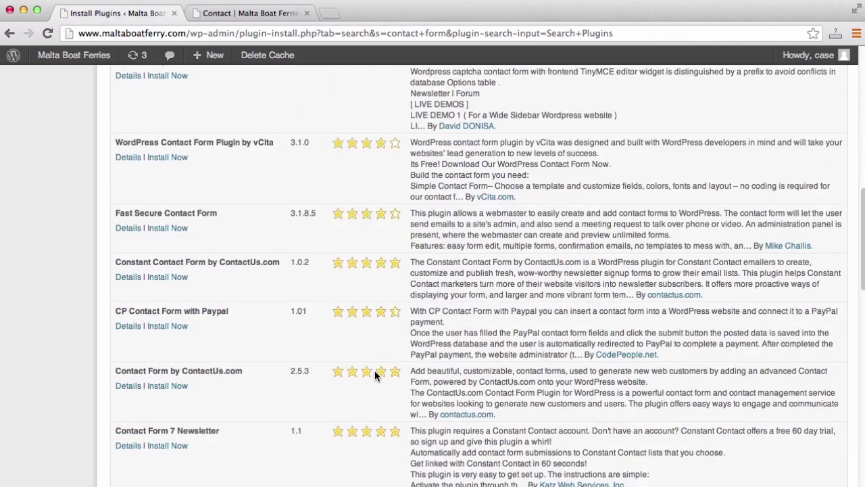
scroll(374, 370, "down", 6)
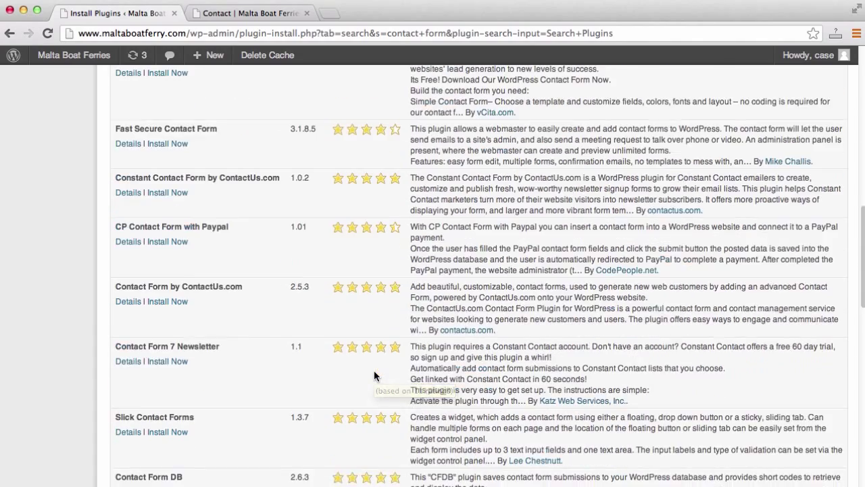
scroll(373, 369, "down", 9)
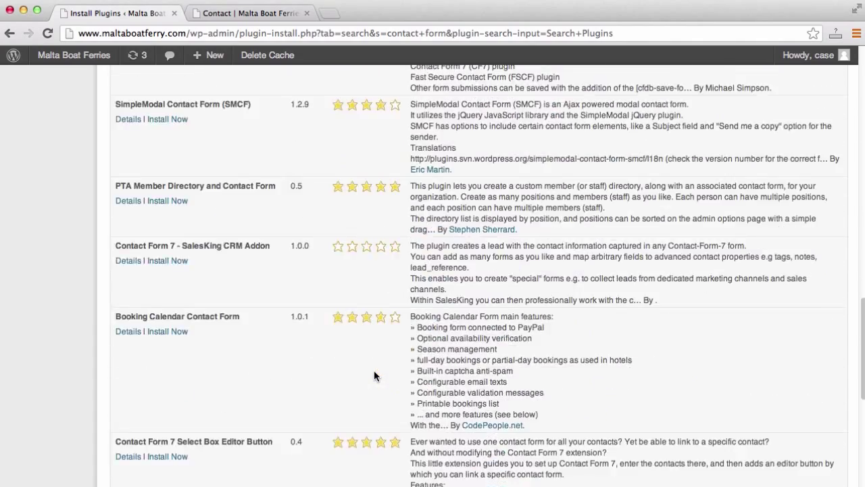
scroll(374, 371, "down", 9)
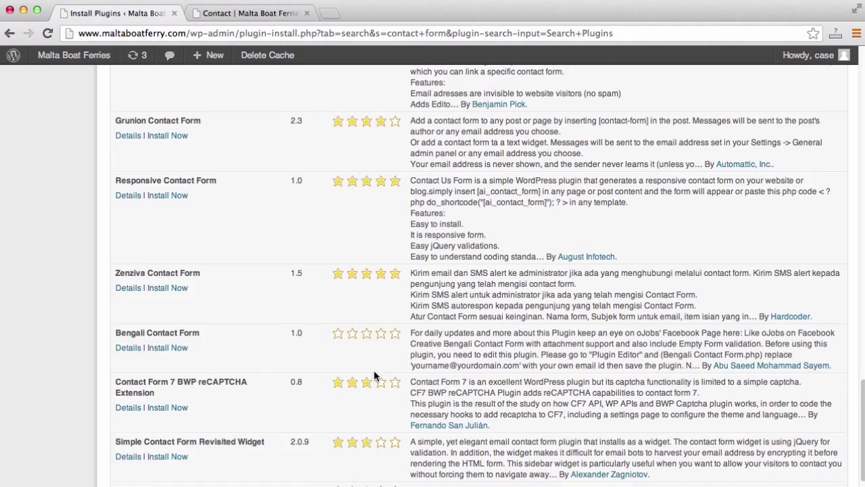
scroll(374, 369, "down", 10)
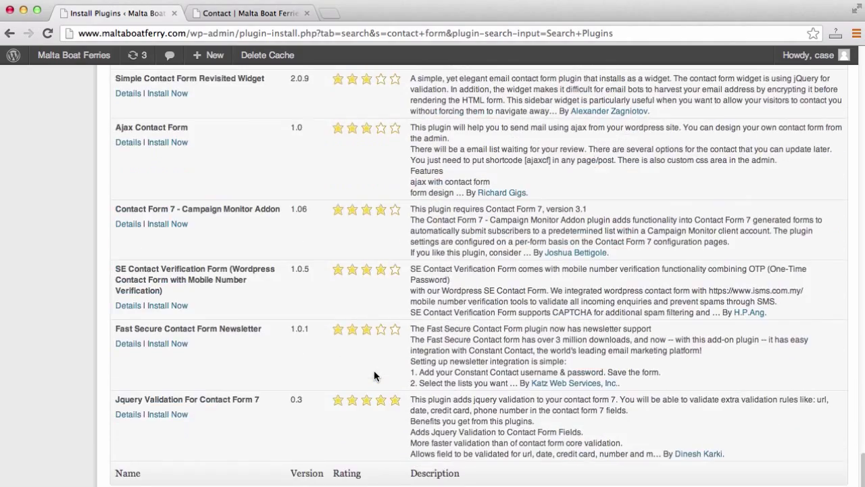
scroll(373, 370, "up", 20)
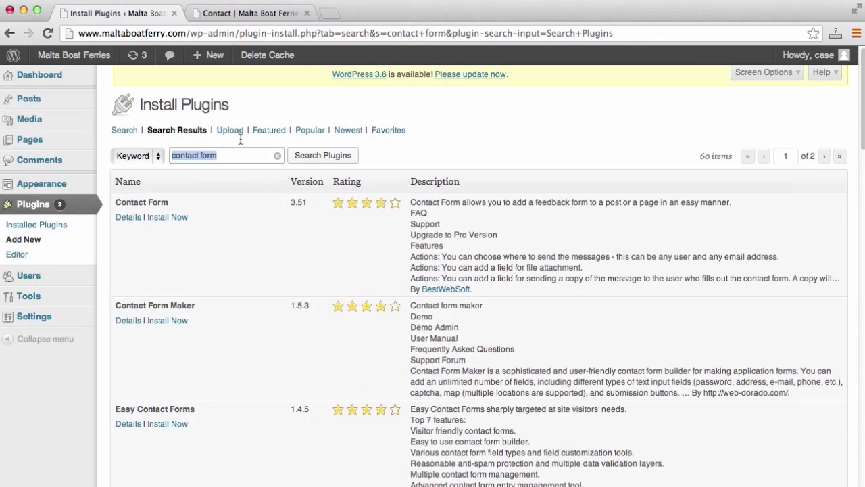
left_click(241, 155)
- Search for 'contact form 7', then install and activate Contact Form 7 3.4.2
type("7")
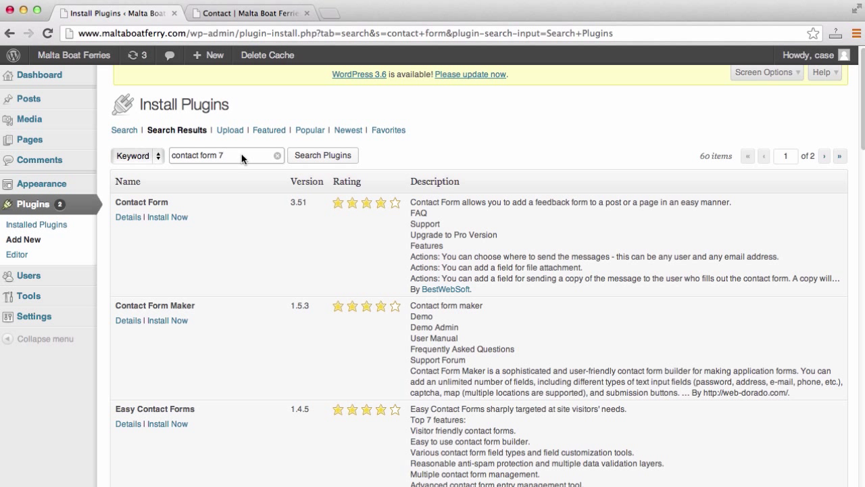
left_click(327, 162)
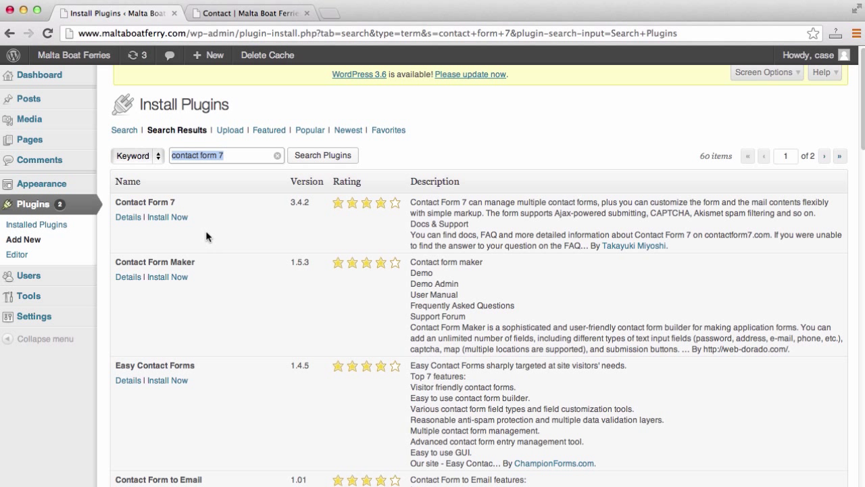
left_click(179, 218)
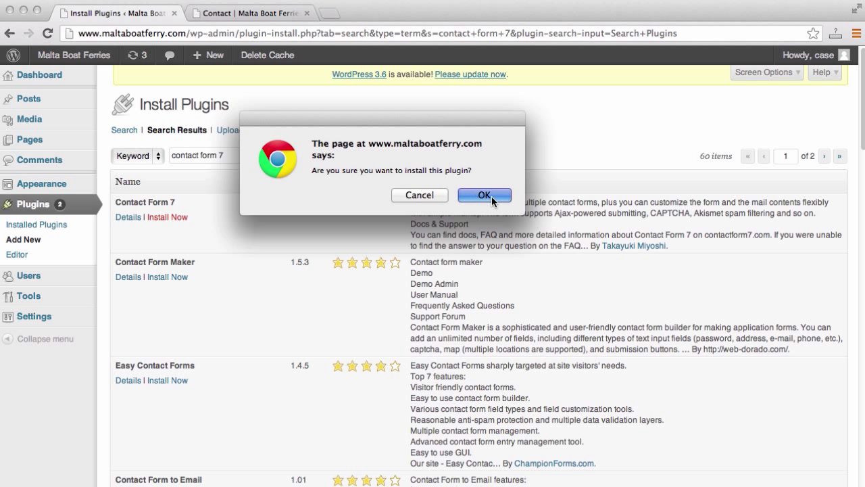
left_click(491, 196)
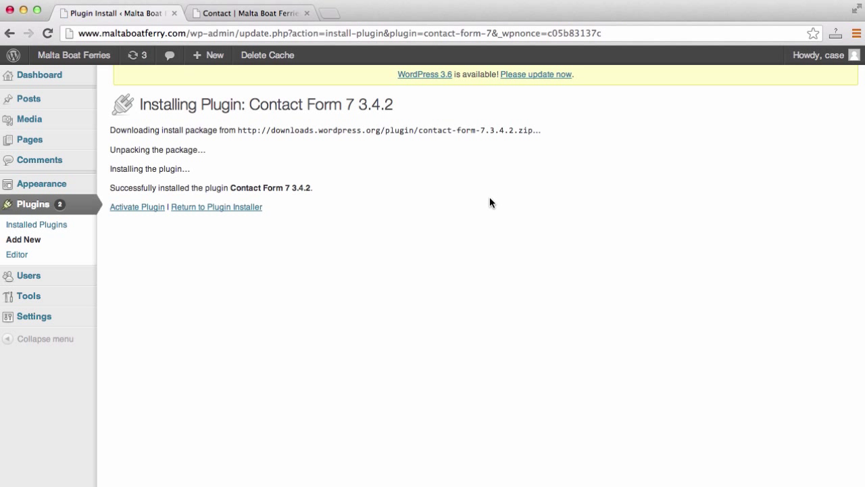
left_click(142, 208)
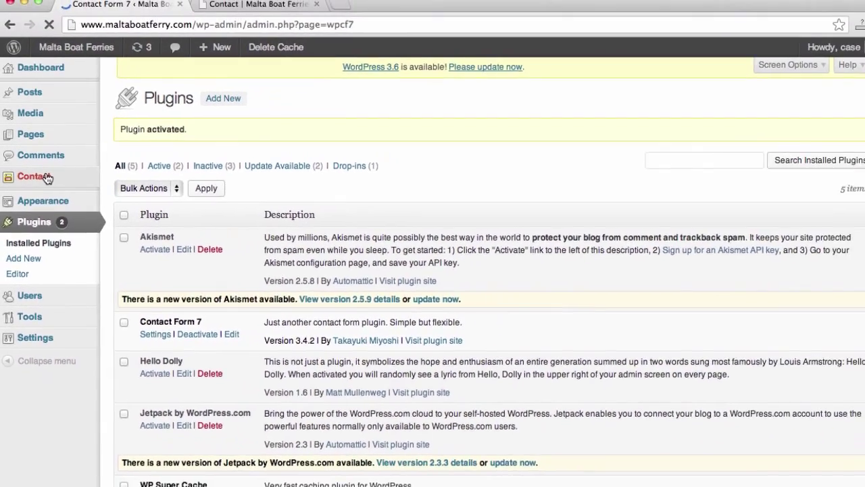
- Open Contact form 1 from the Contact menu and copy its shortcode
left_click(59, 138)
mouse_move(111, 215)
left_click(142, 209)
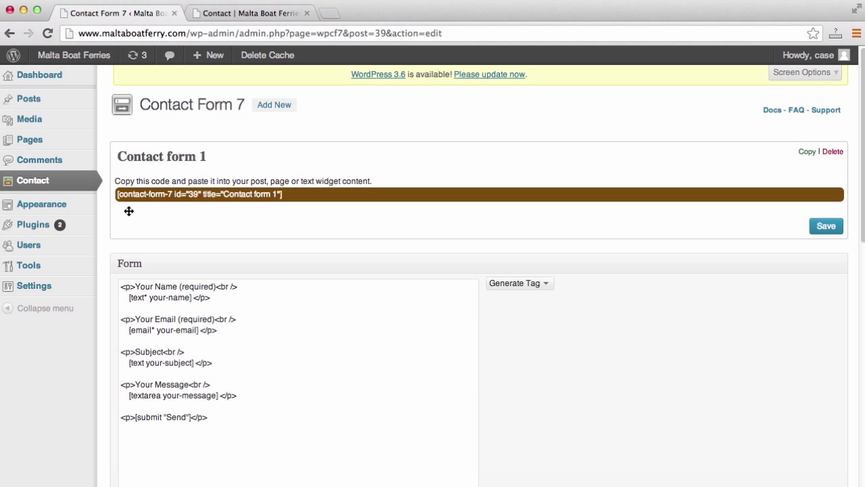
scroll(223, 271, "down", 5)
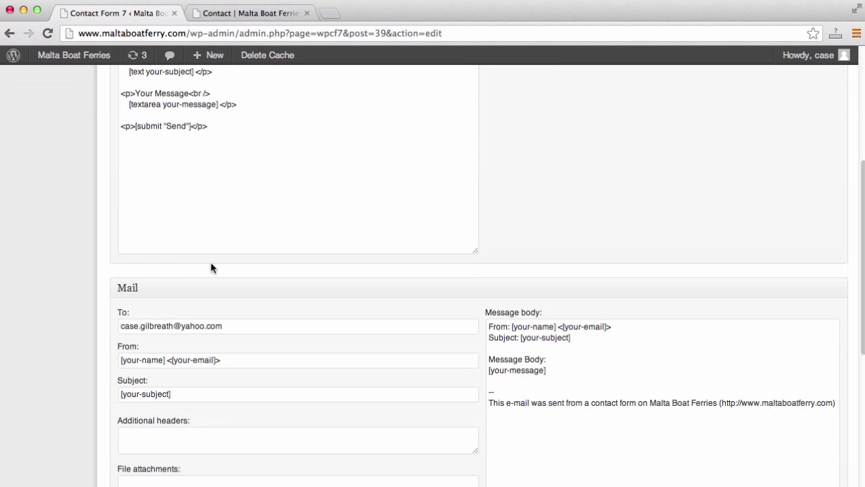
scroll(210, 261, "up", 4)
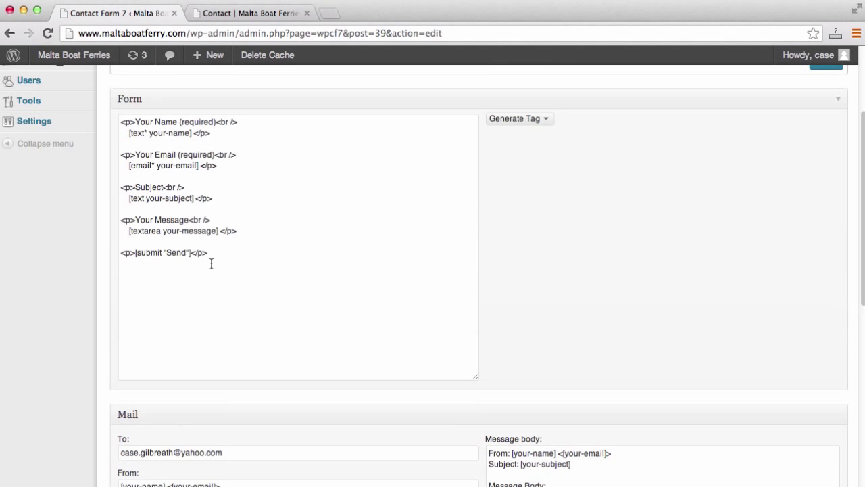
scroll(211, 264, "up", 5)
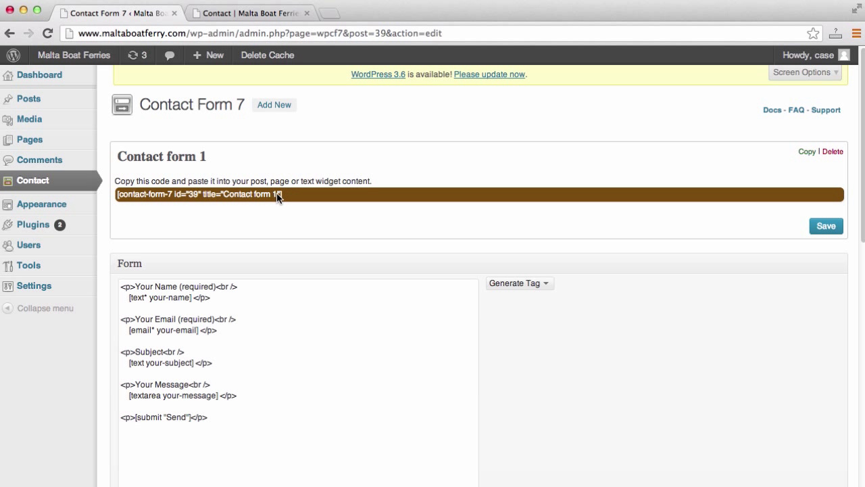
left_click_drag(283, 196, 111, 188)
key("super+c")
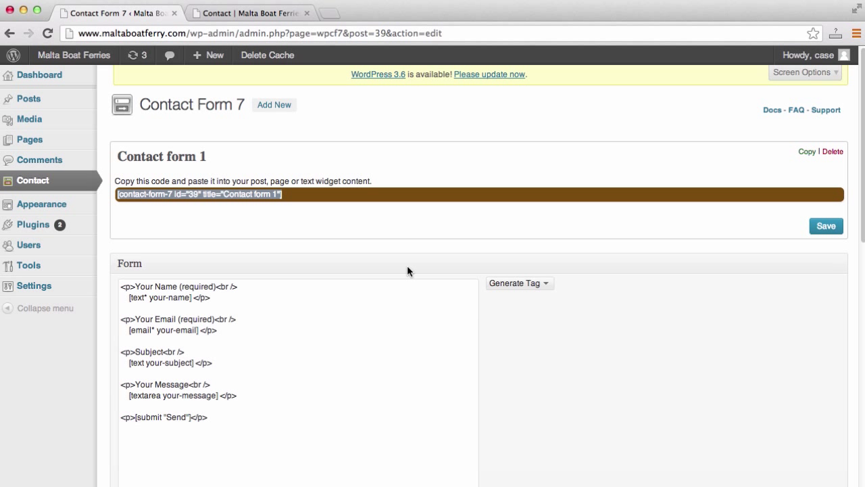
left_click(37, 142)
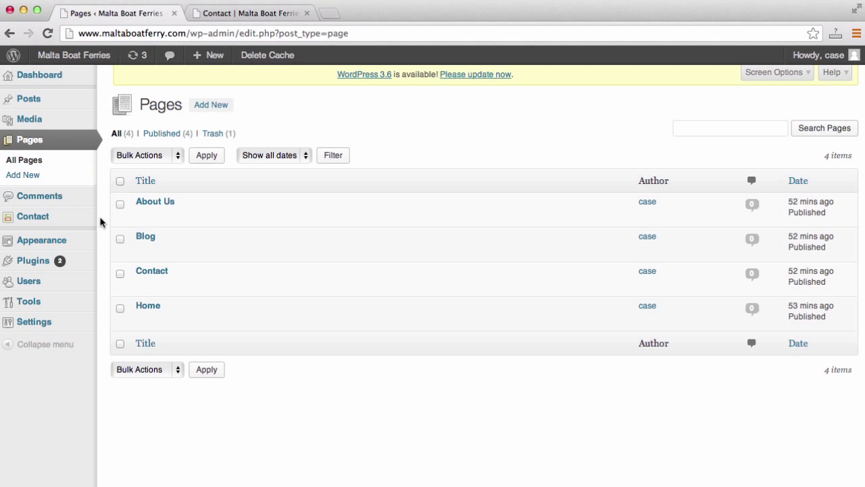
- Paste the Contact form 1 shortcode into the Contact page's Text view, update it, and view it live
left_click(143, 285)
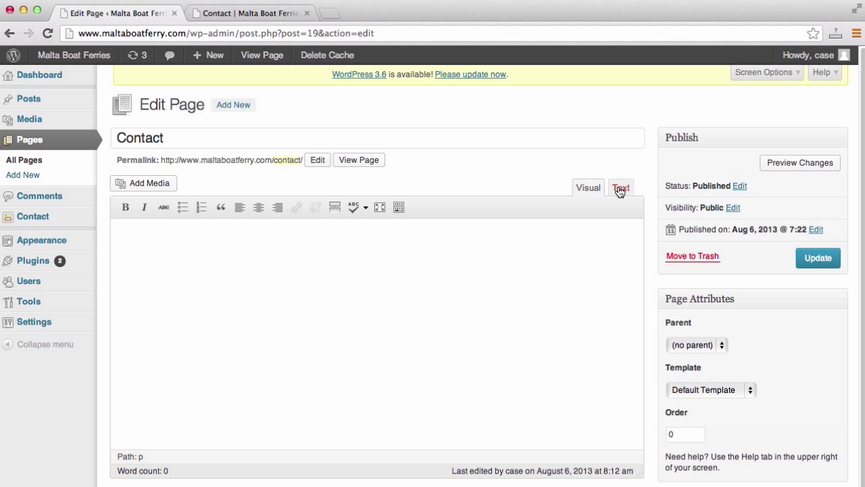
left_click(619, 190)
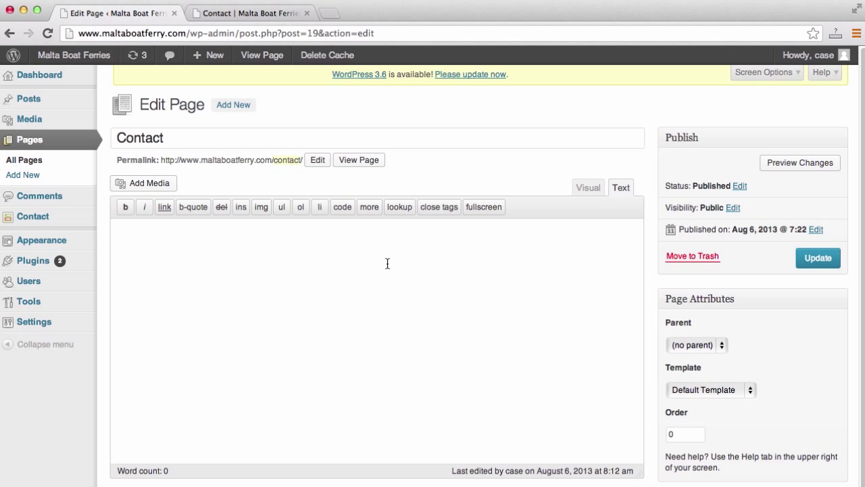
key("super+v")
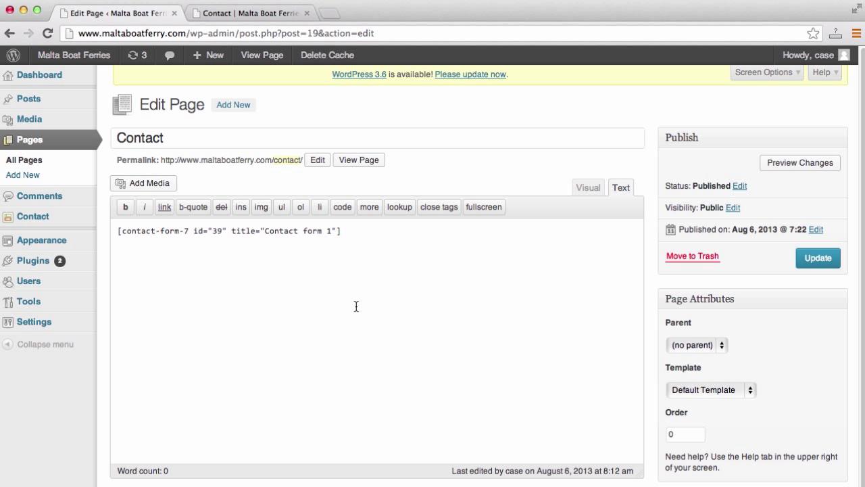
left_click(817, 260)
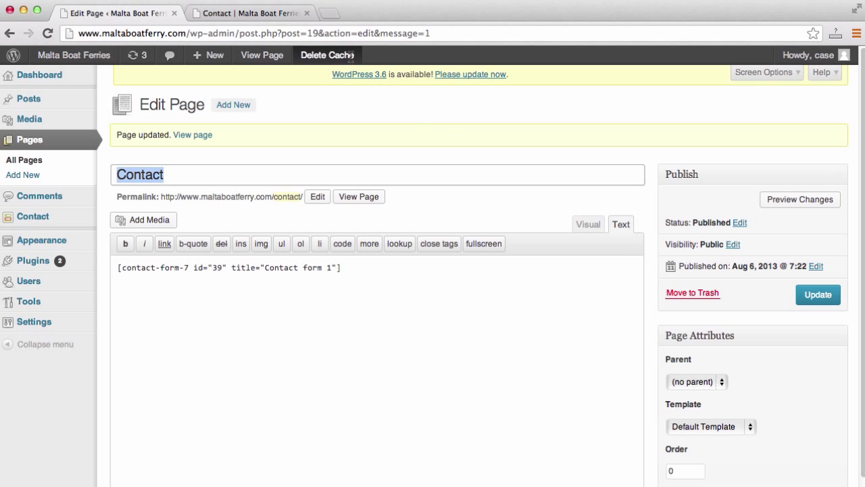
left_click(256, 14)
left_click(266, 26)
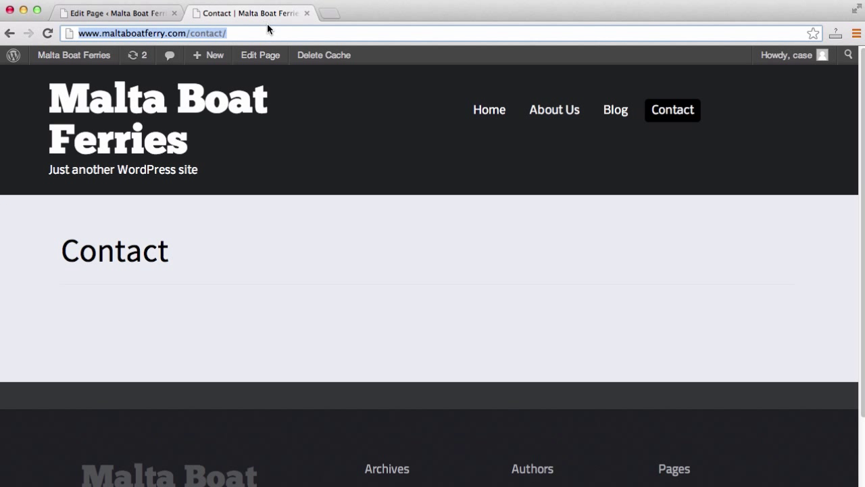
- Reload the live Contact page to check the form, then return to its editor
key("Return")
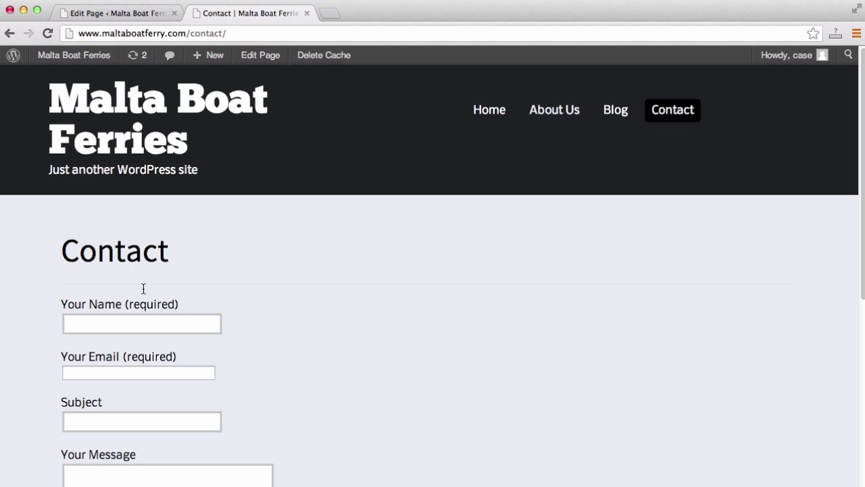
scroll(283, 343, "down", 3)
scroll(283, 342, "down", 2)
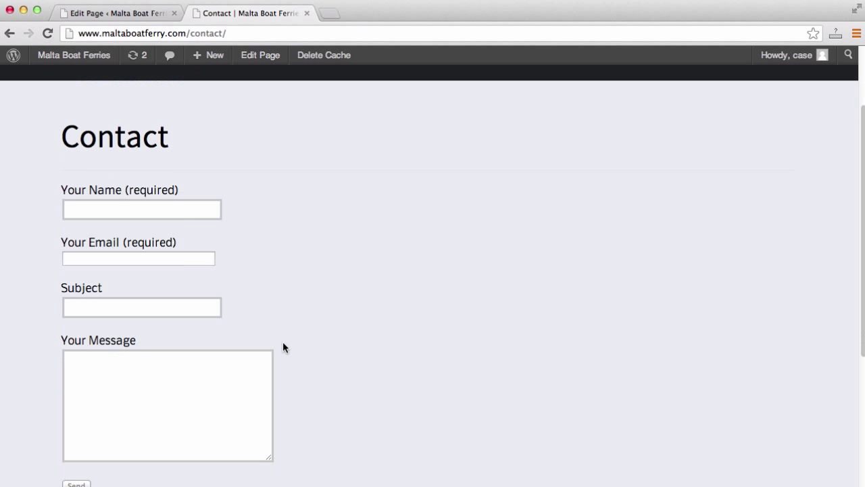
scroll(316, 361, "down", 3)
scroll(317, 361, "up", 5)
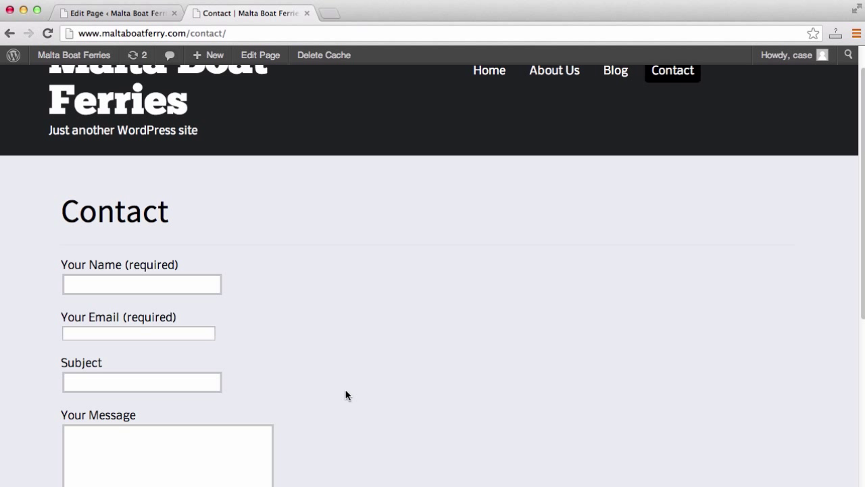
scroll(373, 398, "down", 3)
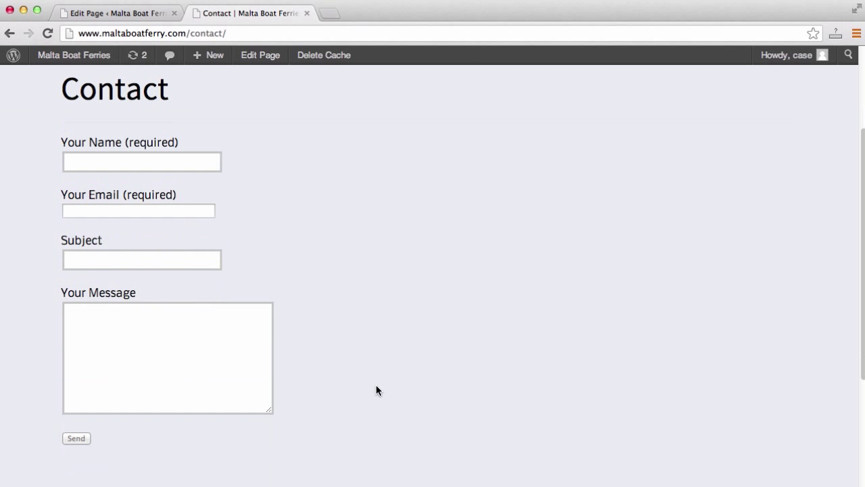
scroll(376, 390, "up", 4)
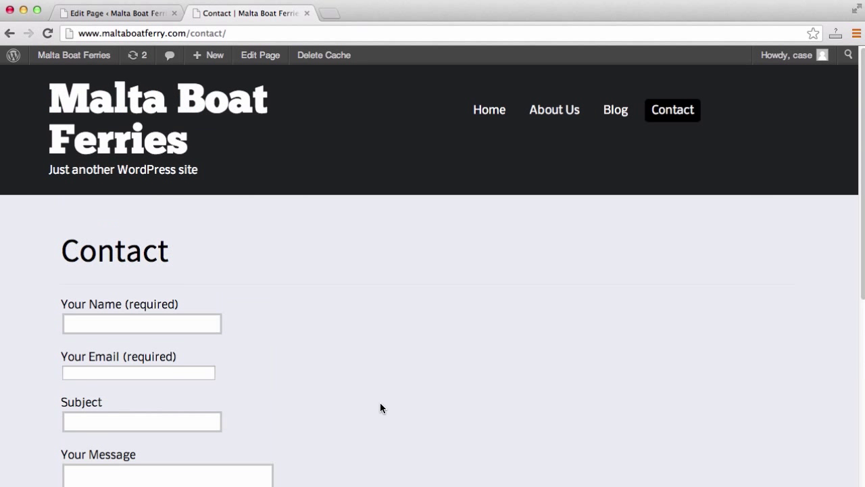
left_click(110, 13)
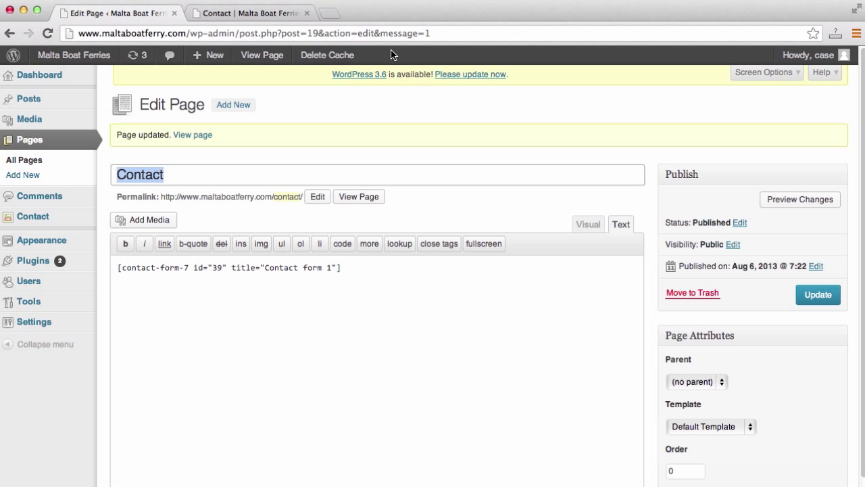
- Open Google Maps in a new tab and search for 'paradise bay, malta'
left_click(329, 13)
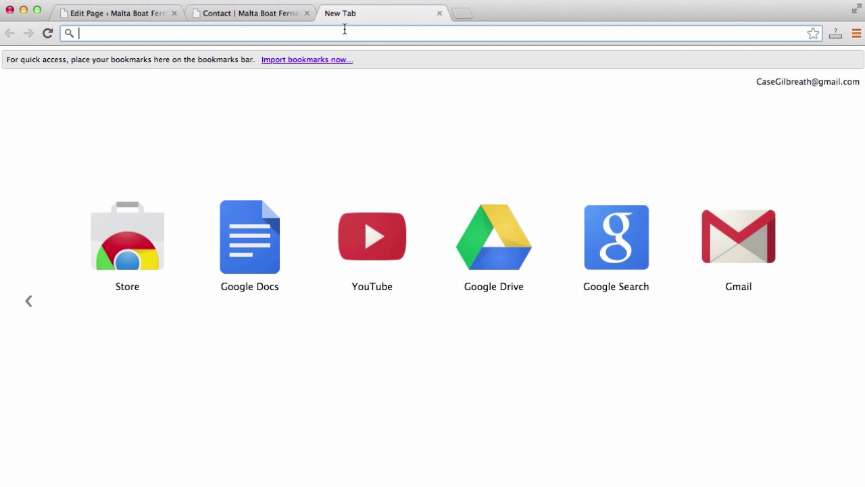
type("maps.")
key("Return")
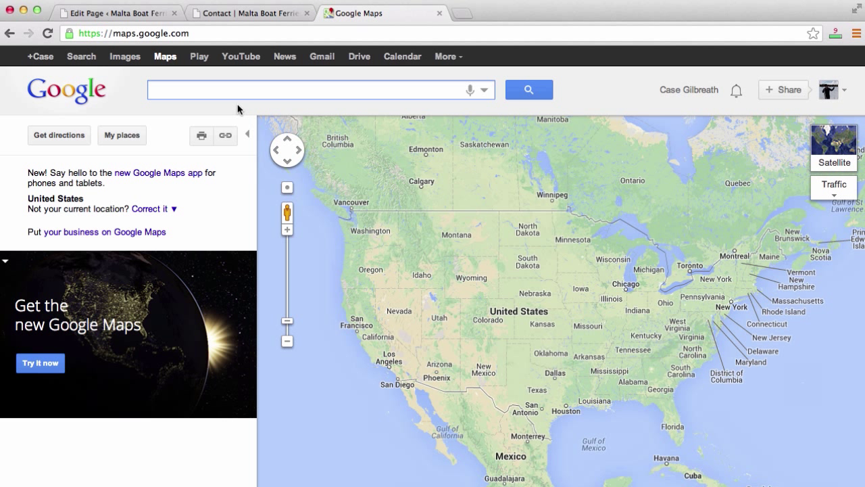
type("paradise ")
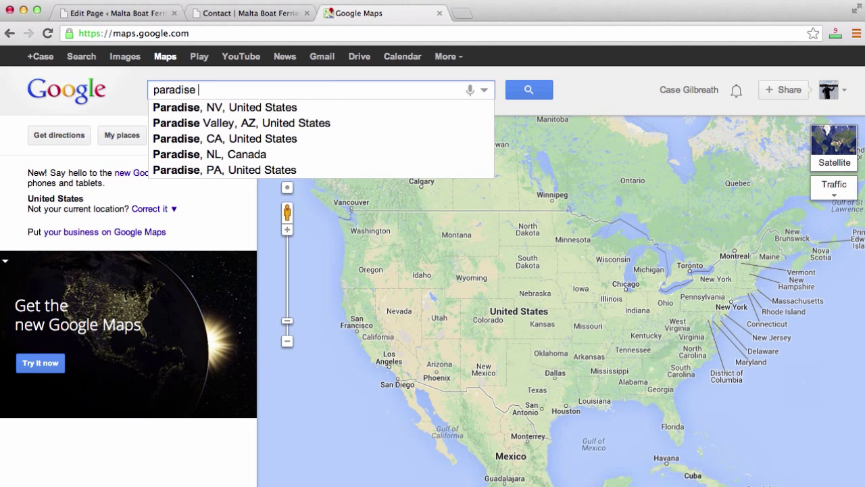
type("bay, ")
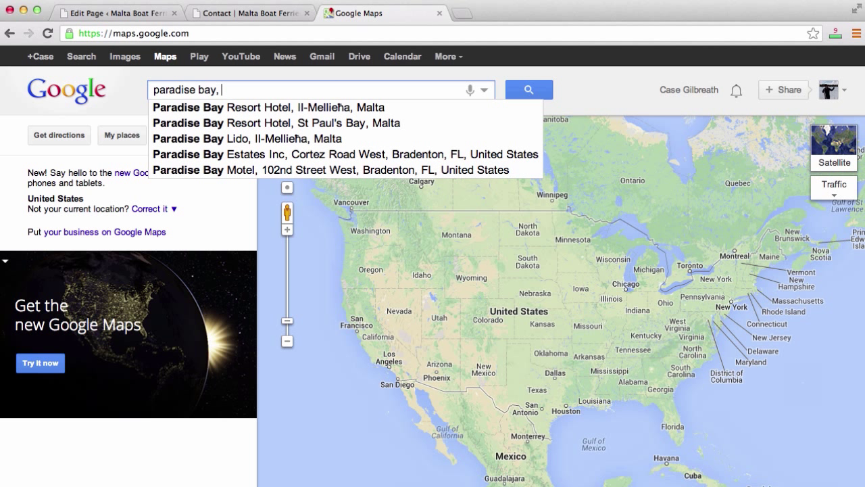
type("malta")
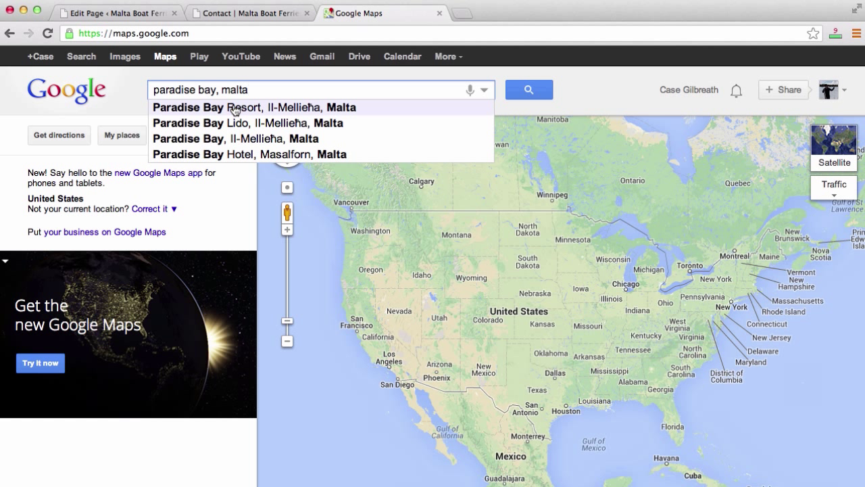
left_click(528, 91)
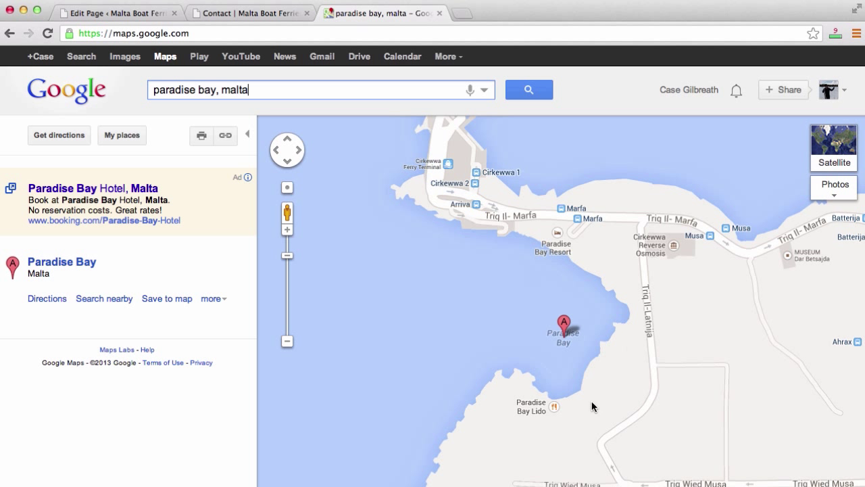
- Refine the search to Paradise Bay Lido, Il-Mellieħa and show its link and embed code
left_click(215, 90)
type("lido")
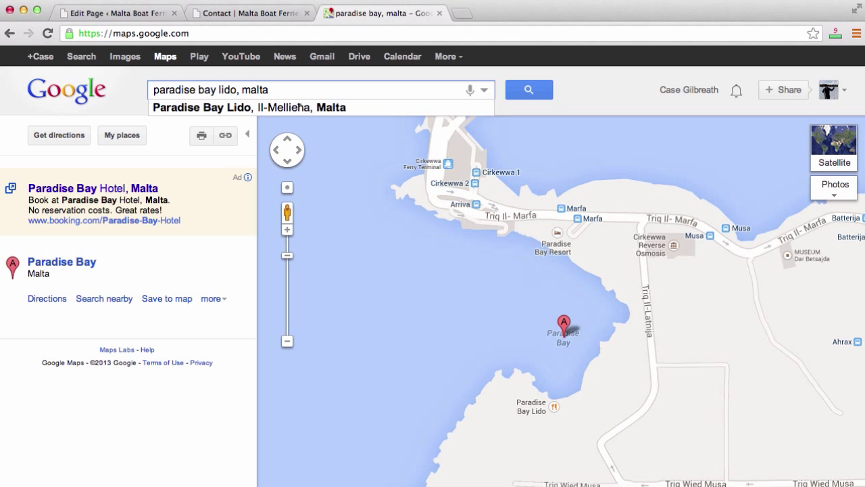
left_click(367, 107)
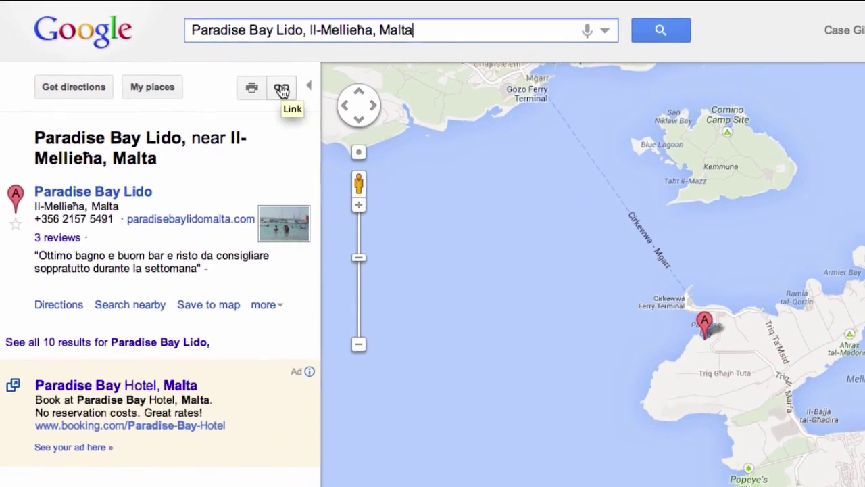
left_click(225, 137)
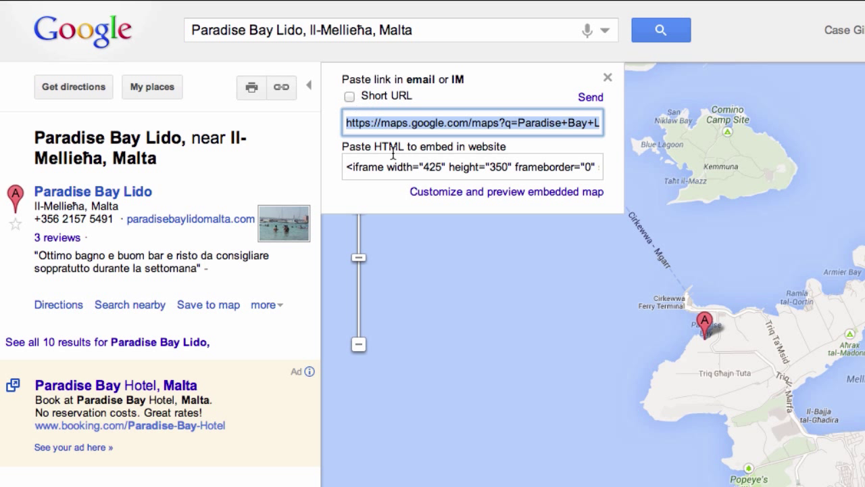
- Copy the Paradise Bay Lido map's embed HTML and return to the site's Contact tab
left_click(460, 166)
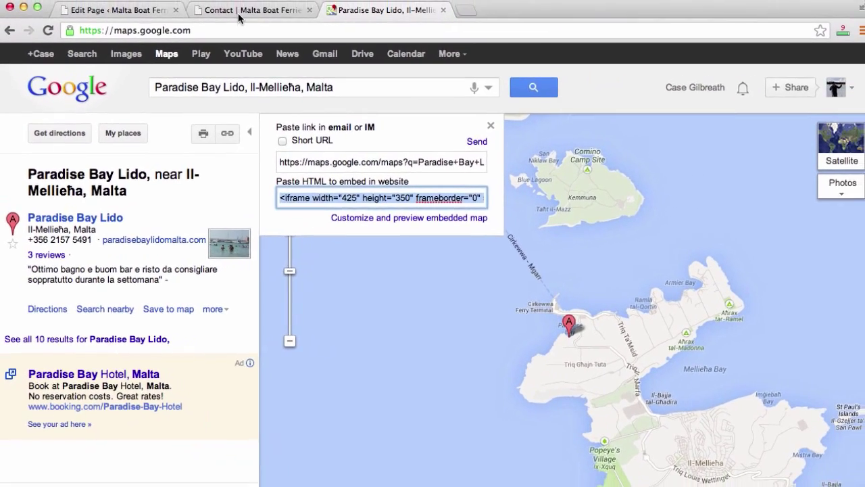
left_click(238, 14)
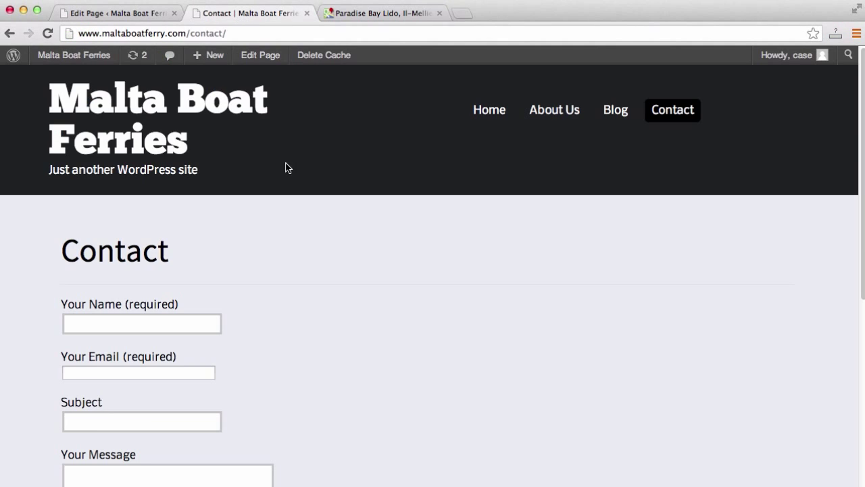
- Paste the map embed code below the shortcode on the Contact page, update it, and reload the live page
scroll(415, 338, "down", 2)
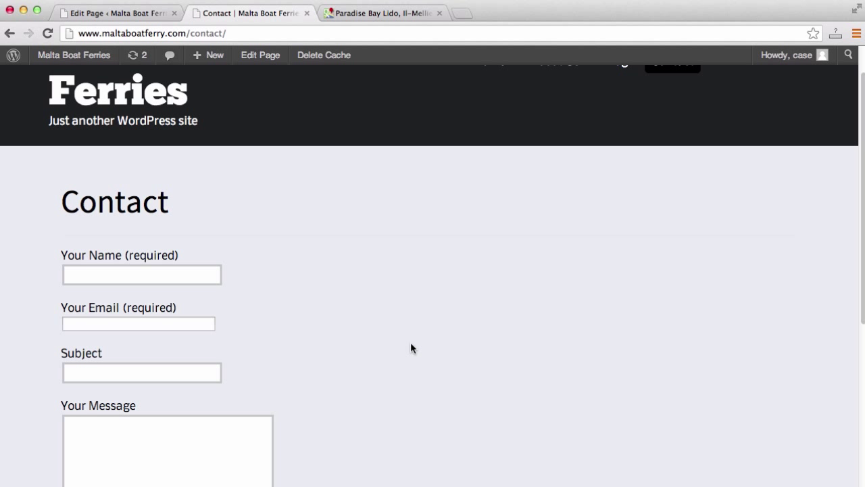
left_click(115, 12)
left_click(444, 272)
key("Return")
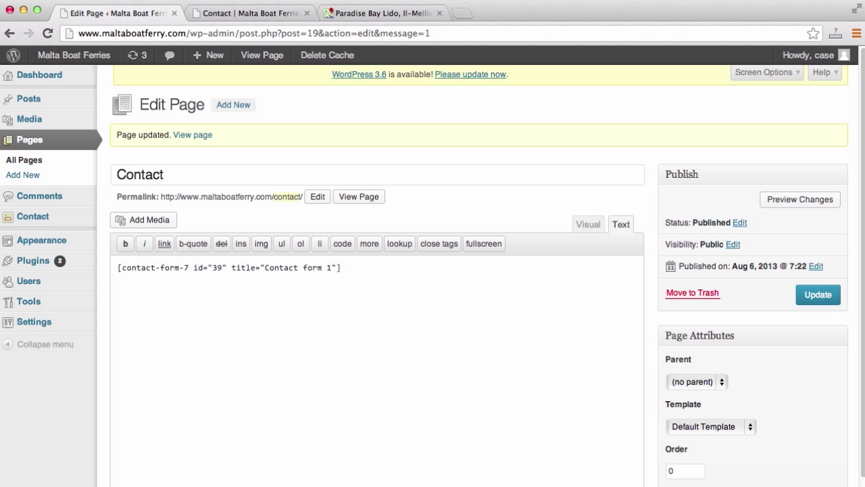
type("<iframe width=\"425\" height=\"350\" frameborder=\"0\" scrolling=\"no\" marginheight=\"0\" marginwidth=\"0\" src=\"https://maps.google.com/maps?f=q&amp;source=s_q&amp;hl=en&amp;geocode=&amp;q=Paradise+Bay+Lido,+Il-Mellie%C4%A7a,+Malta&amp;aq=0&amp;oq=paradise+bay+lido,+malta&amp;sll=35.983512,14.33228&amp;sspn=0.011303,0.019312&amp;g=paradise+bay,+malta&amp;ie=UTF8&amp;hq=Paradise+Bay+Lido,&amp;hnear=Il-Mellie%C4%A7a,+Malta&amp;t=m&amp;ll=35.981748,14.331998&amp;spn=0.05579,0.07566&amp;output=embed\"></iframe><br /><small><a href=\"https://maps.google.com/maps?f=q&amp;source=embed&amp;hl=en&amp;geocode=&amp;q=Paradise+Bay+Lido,+Il-Mellie%C4%A7a,+Malta&amp;aq=0&amp;oq=paradise+bay+lido,+malta&amp;sll=35.983512,14.33228&amp;sspn=0.011303,0.019312&amp;g=paradise+bay,+malta&amp;ie=UTF8&amp;hq=Paradise+Bay+Lido,&amp;hnear=Il-Mellie%C4%A7a,+Malta&amp;t=m&amp;ll=35.981748,14.331998&amp;spn=0.05579,0.07566\" style=\"color:#0000FF;text-align:left\">View Larger Map</a></small>")
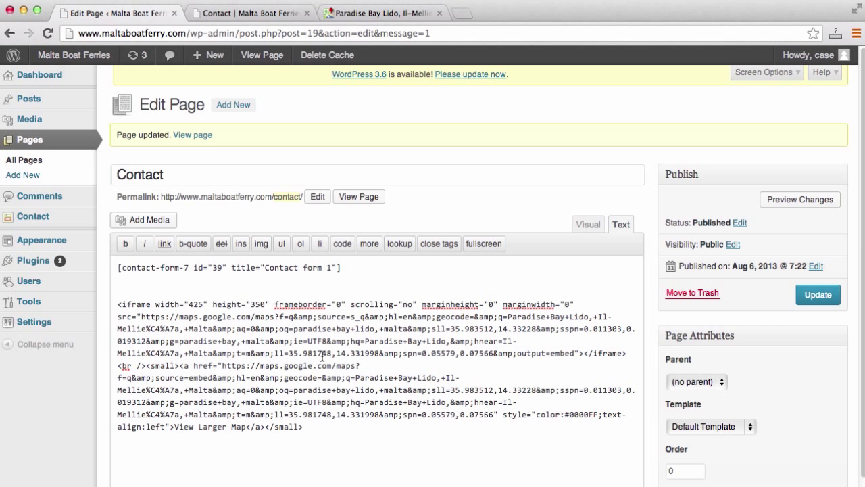
left_click(809, 293)
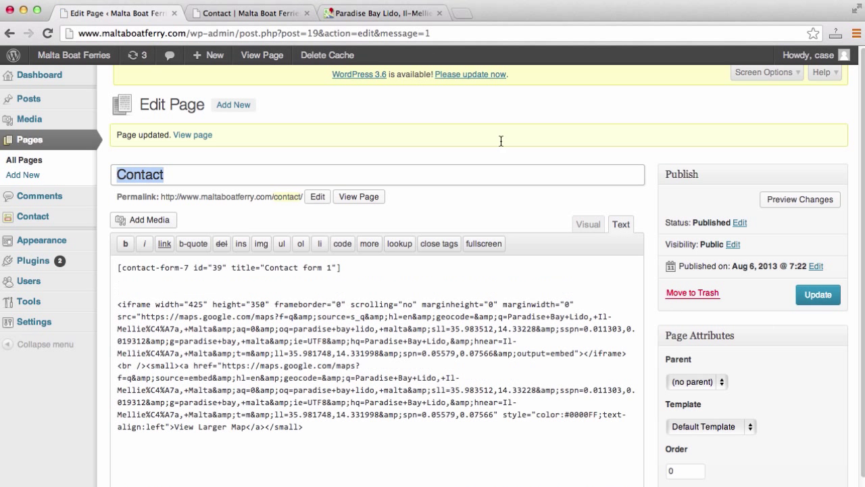
left_click(270, 19)
left_click(275, 32)
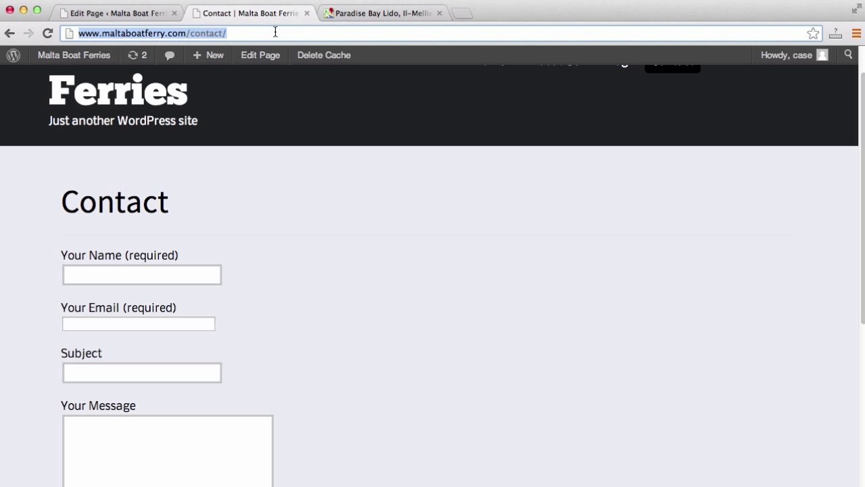
- Check the embedded Paradise Bay Lido map on the live Contact page, then go to About Us
key("Return")
scroll(500, 324, "down", 5)
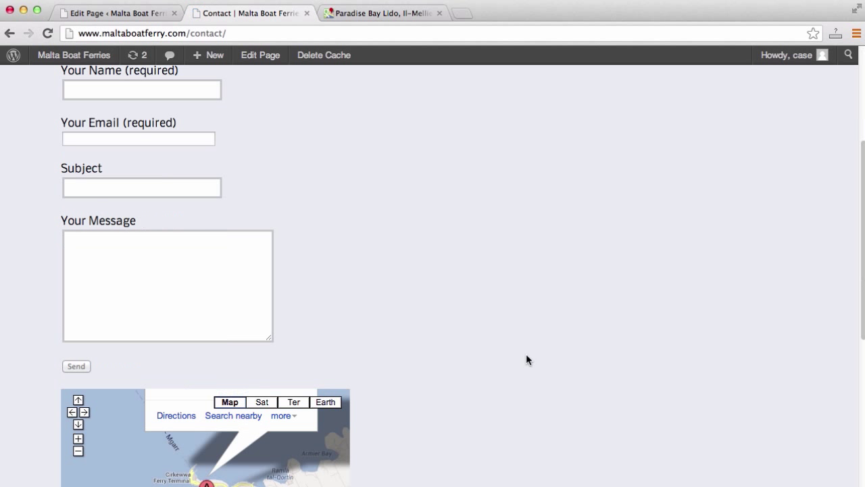
scroll(526, 356, "down", 3)
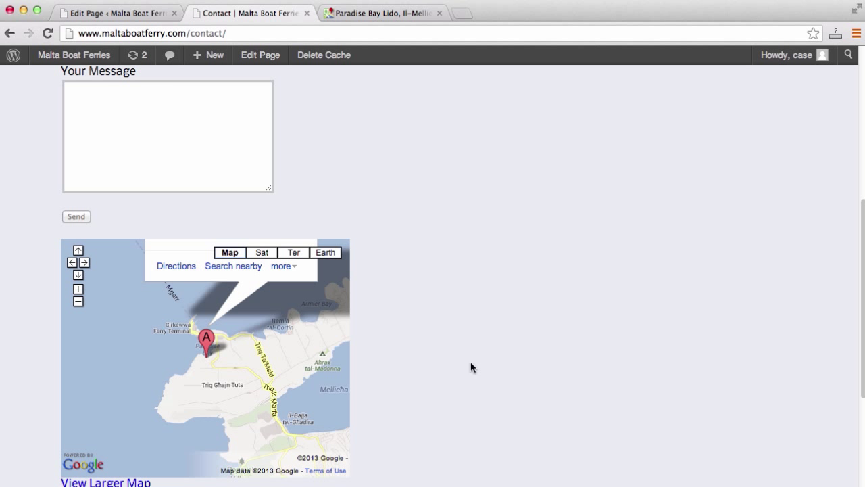
mouse_move(264, 343)
left_mouse_down()
mouse_move(284, 436)
mouse_move(299, 459)
mouse_move(306, 400)
mouse_move(309, 425)
left_mouse_up()
scroll(483, 357, "down", 5)
scroll(483, 355, "up", 5)
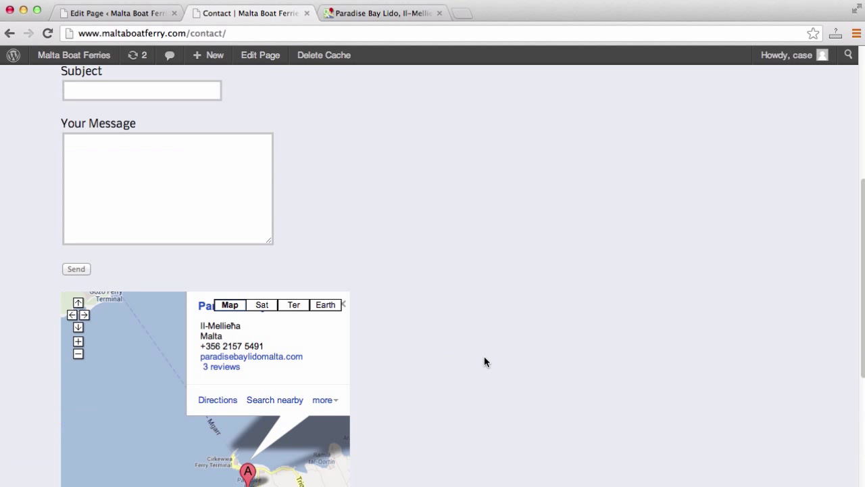
scroll(482, 355, "up", 5)
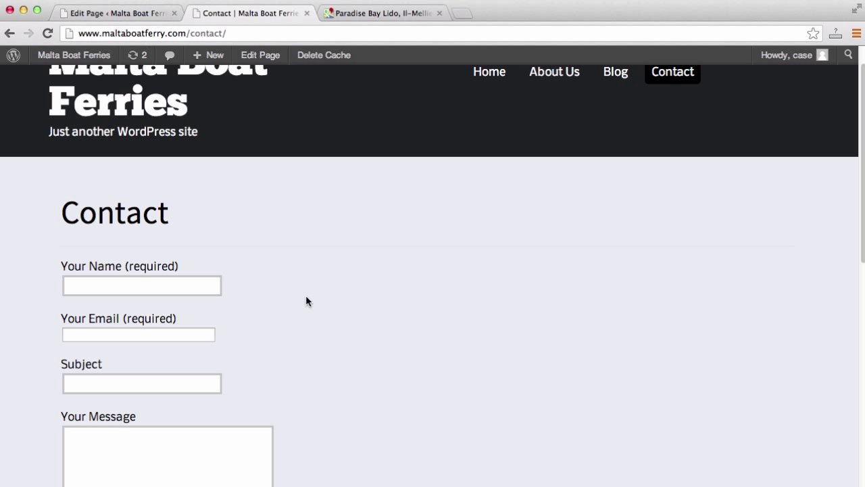
scroll(305, 298, "up", 1)
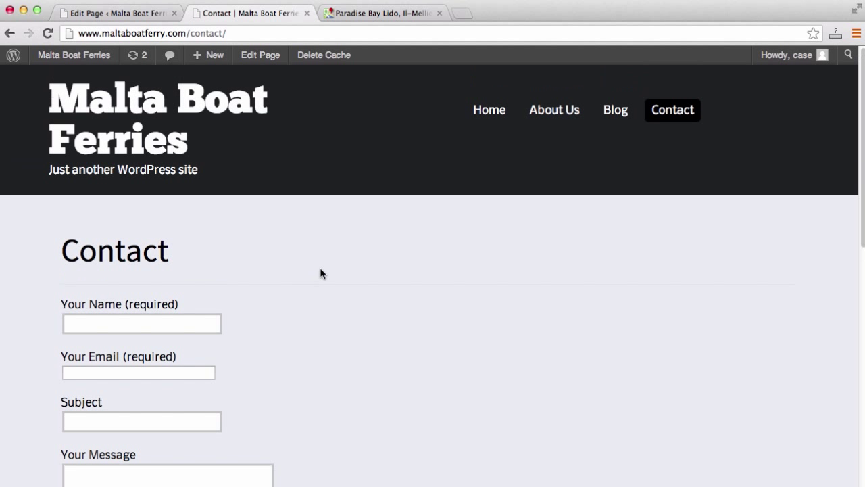
left_click(551, 111)
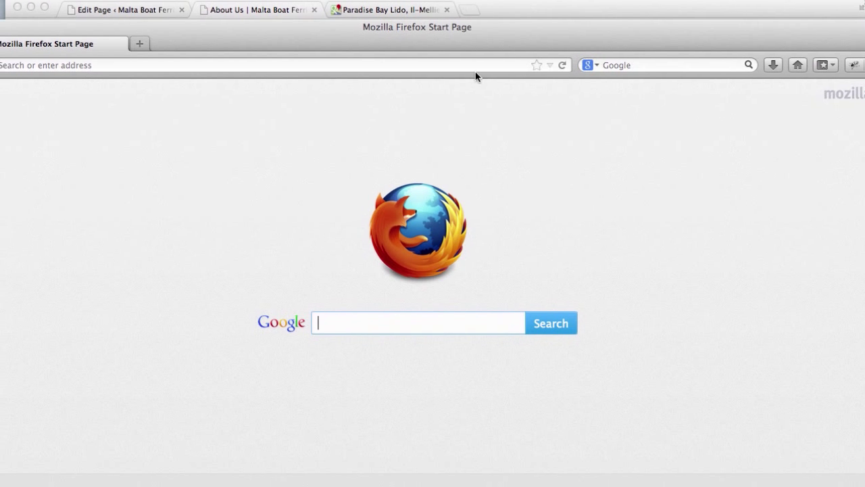
- Go to youtube.com and search for 'tony comino'
left_click(491, 48)
type("youtube.com/")
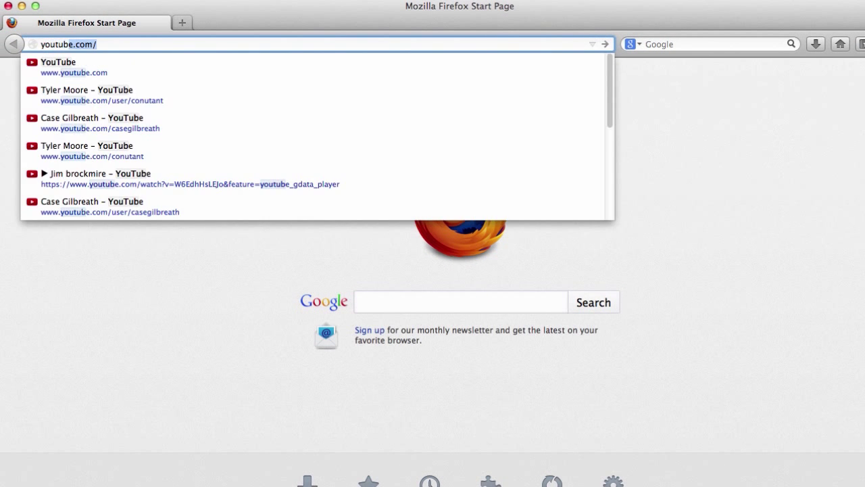
key("Return")
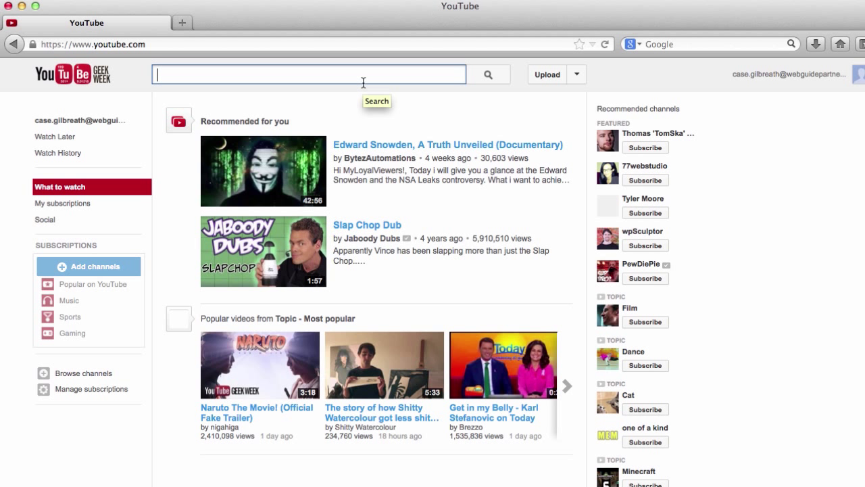
type("tony")
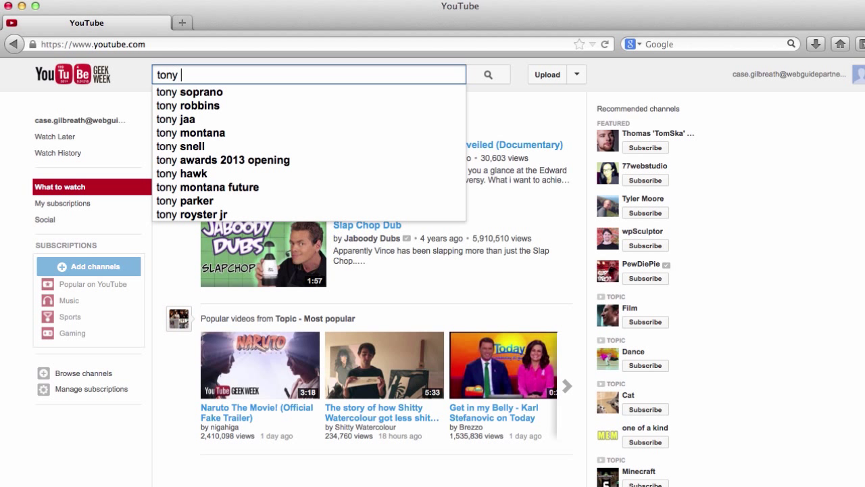
type(" comin")
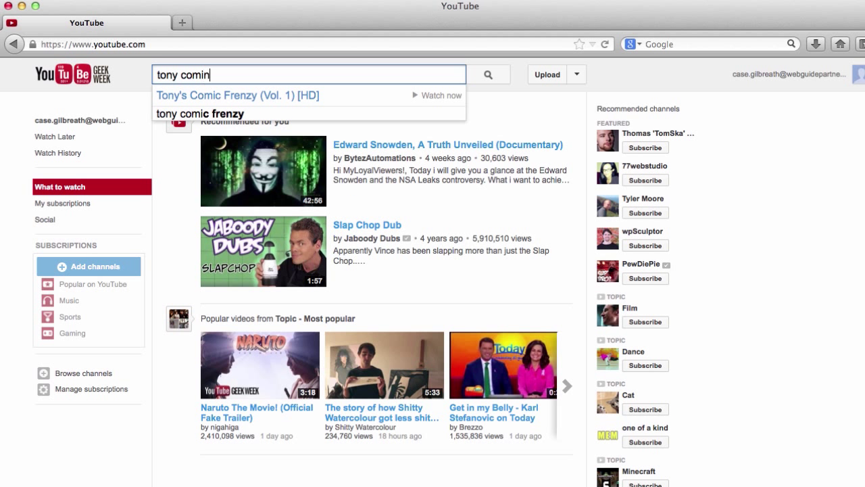
type("o")
key("Return")
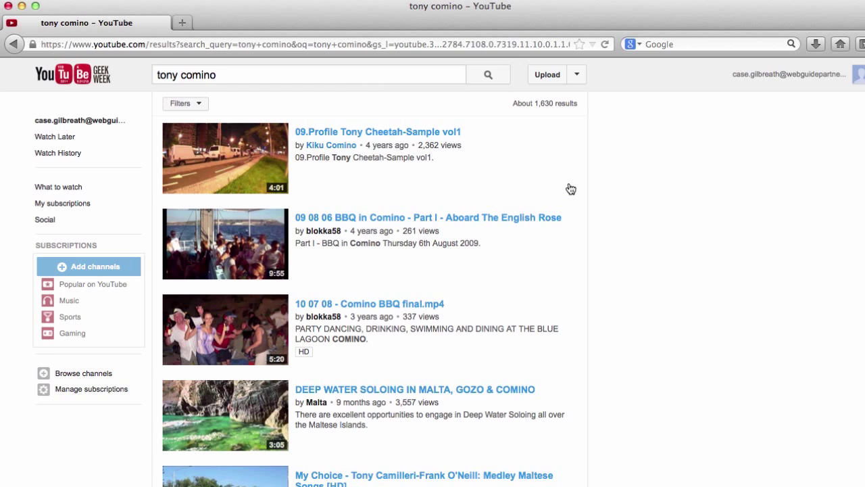
scroll(571, 188, "down", 8)
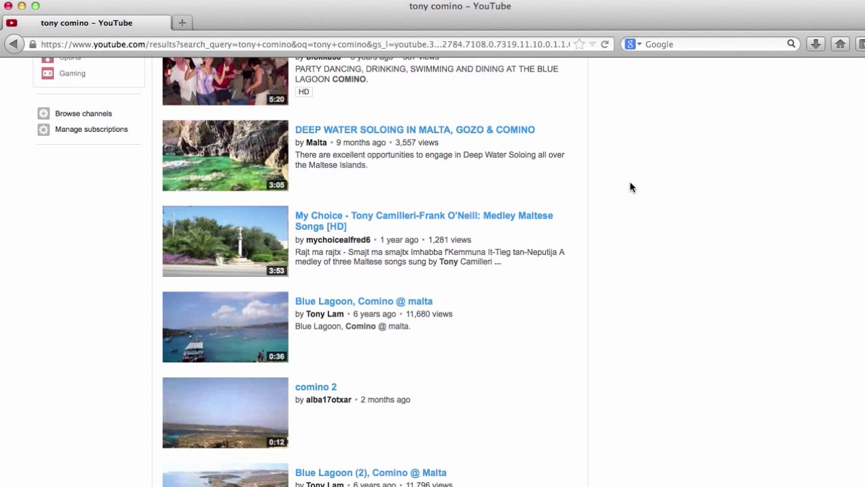
scroll(630, 187, "down", 12)
scroll(630, 188, "down", 5)
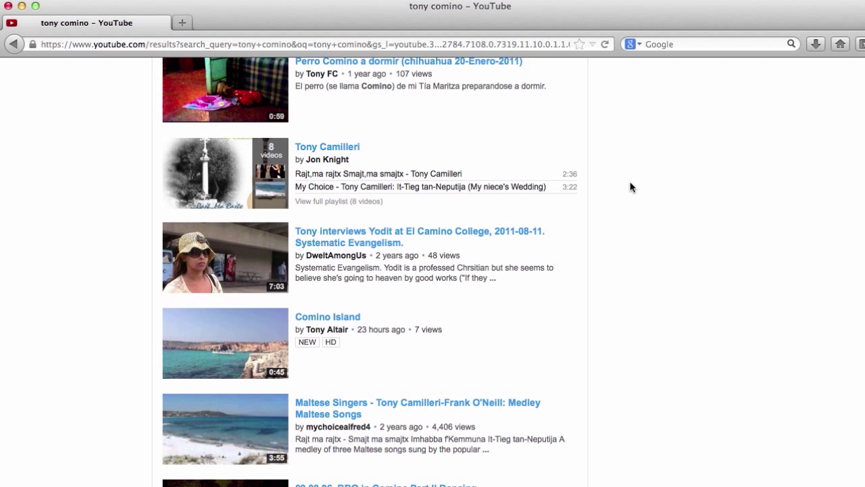
- Open the Comino Island video and display its 560 × 315 iframe embed code
left_click(334, 317)
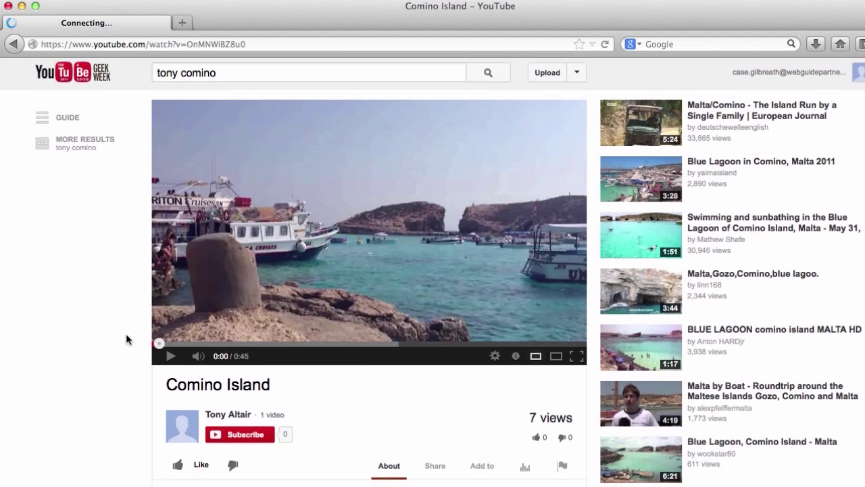
scroll(126, 335, "down", 5)
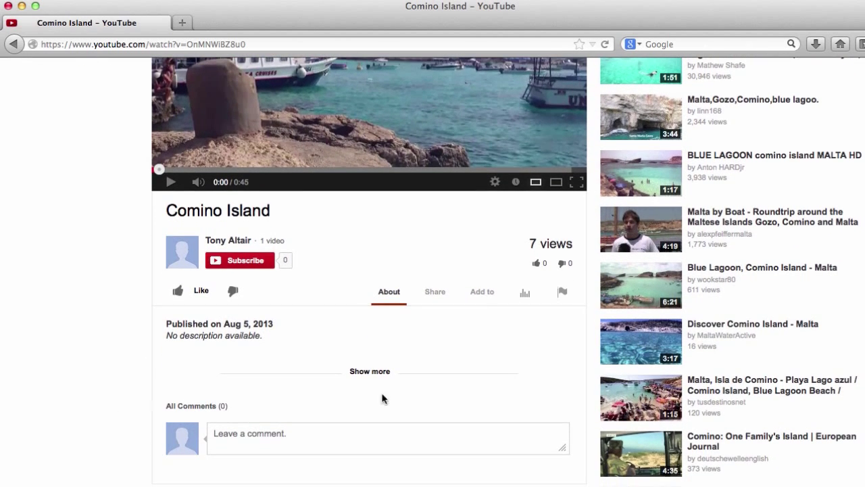
left_click(443, 298)
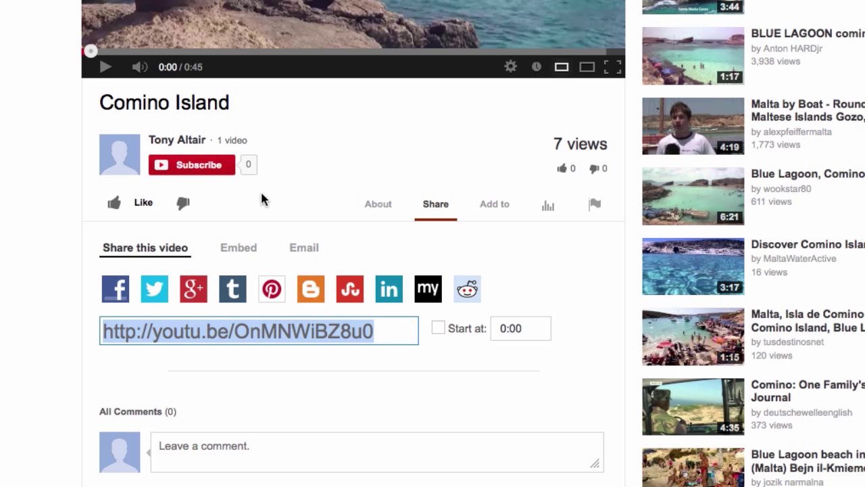
left_click(241, 249)
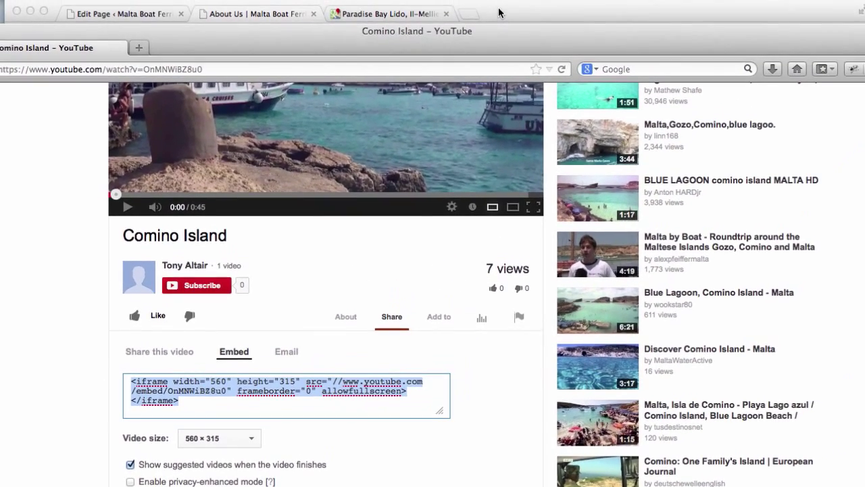
- Paste the Comino Island YouTube embed code below the About Us intro sentence and update the page
left_click(498, 12)
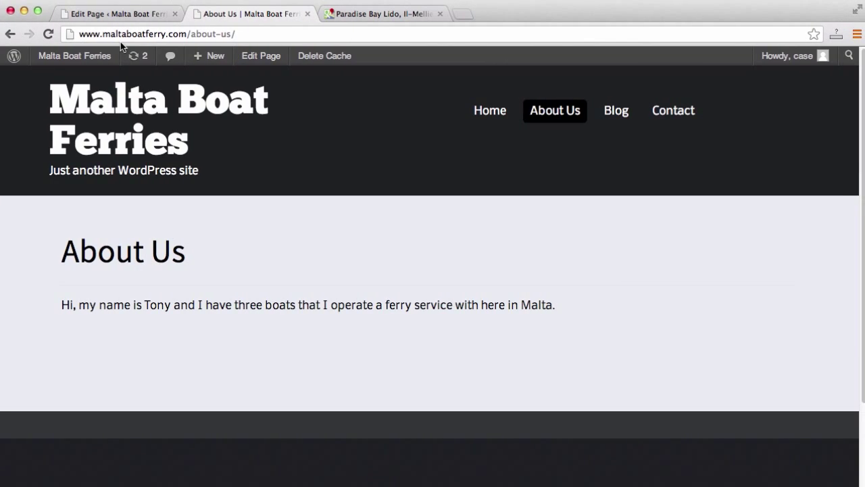
left_click(127, 15)
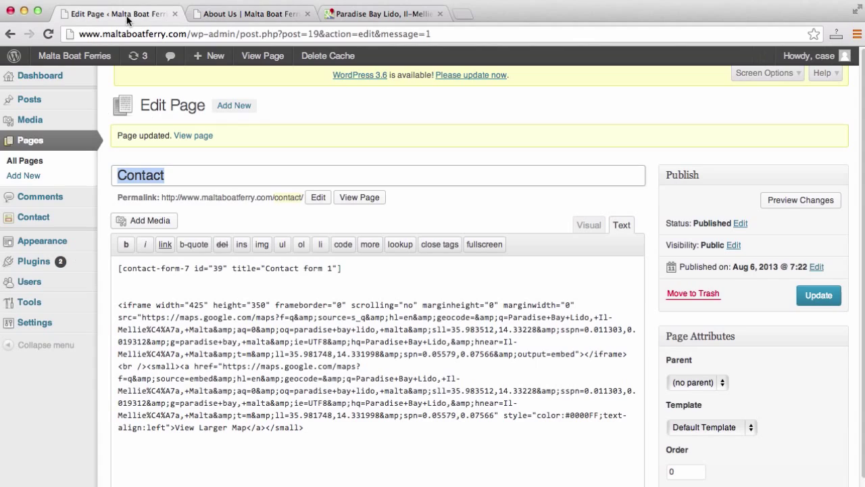
left_click(37, 140)
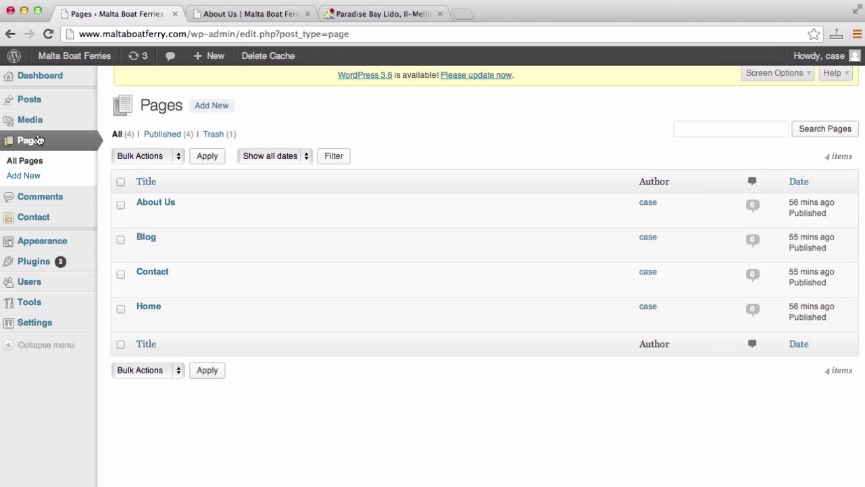
mouse_move(149, 205)
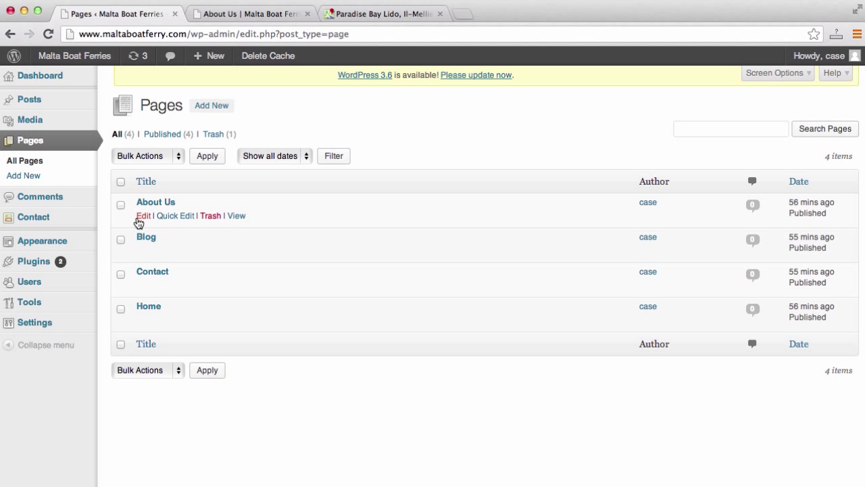
left_click(143, 215)
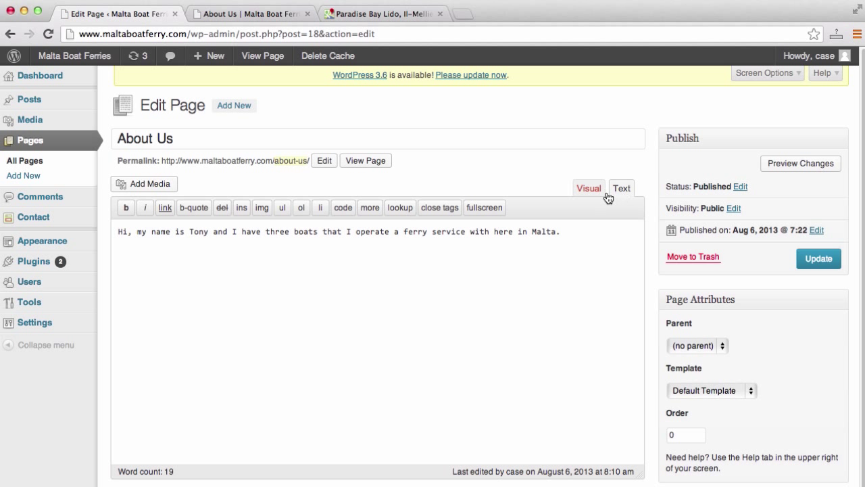
left_click(598, 242)
type("<iframe width=\"560\" height=\"315\" src=\"//www.youtube.com/embed/OnMNWiBZ8u0\" frameborder=\"0\" allowfullscreen></iframe>")
left_click(819, 263)
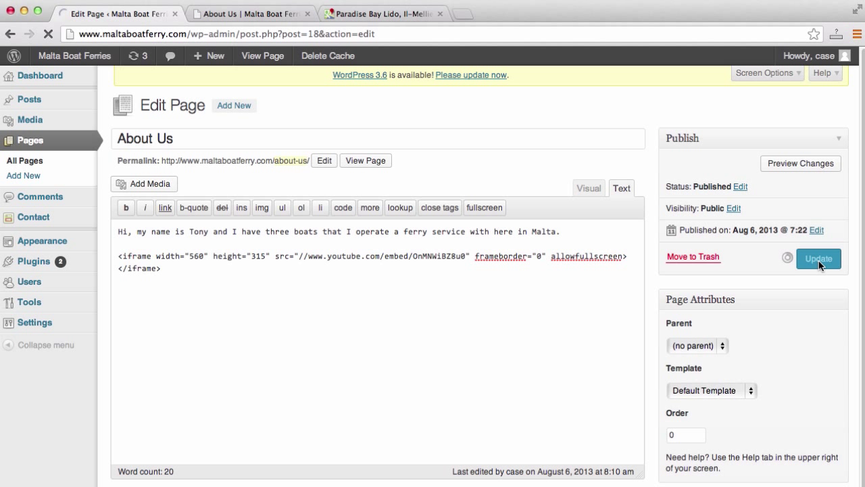
- Reload the live About Us page to display the embedded video
left_click(263, 16)
left_click(220, 33)
key("Return")
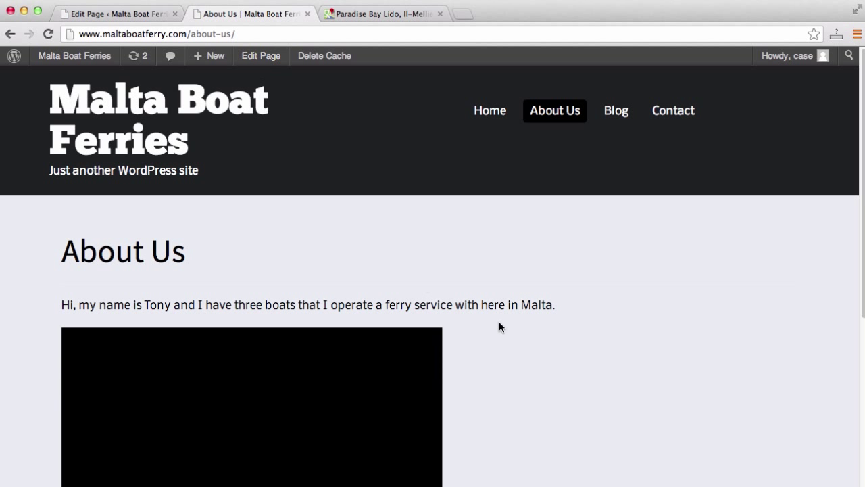
- Play the embedded Comino Island video on the live About Us page
scroll(539, 344, "down", 2)
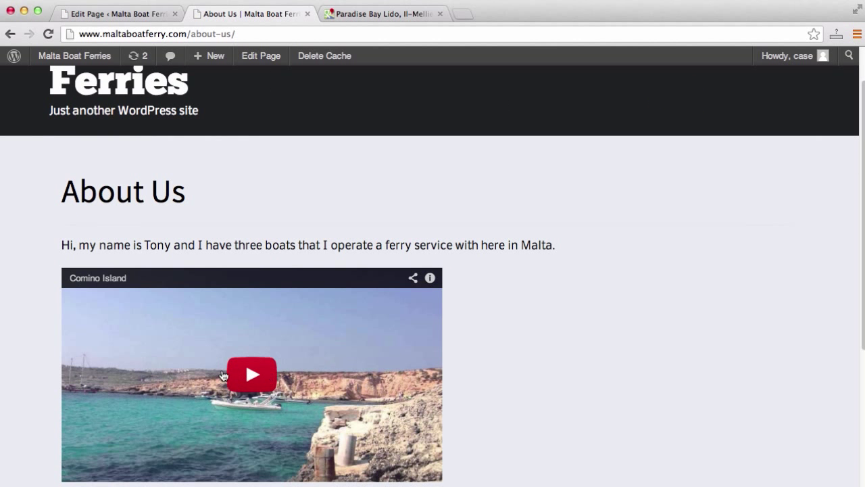
left_click(240, 381)
scroll(746, 413, "up", 1)
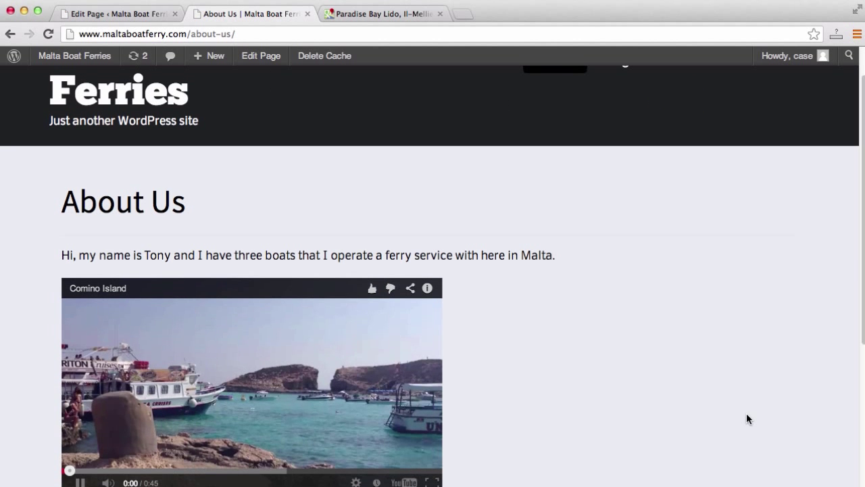
scroll(746, 414, "up", 1)
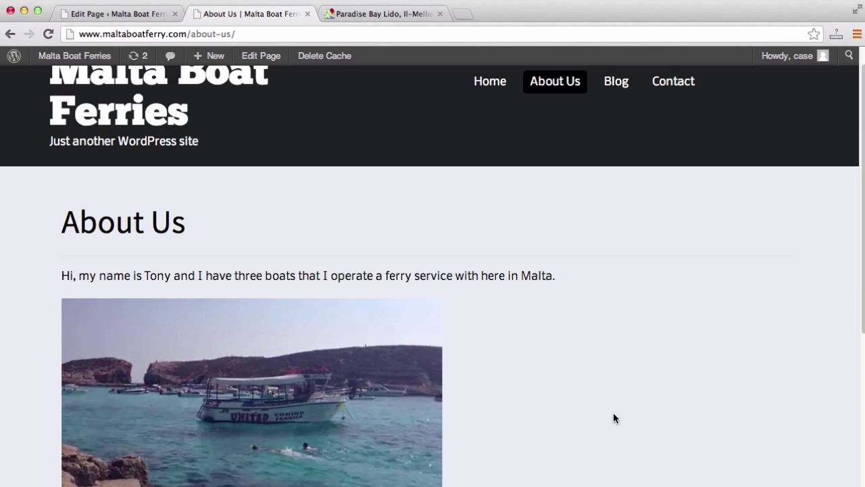
mouse_move(406, 427)
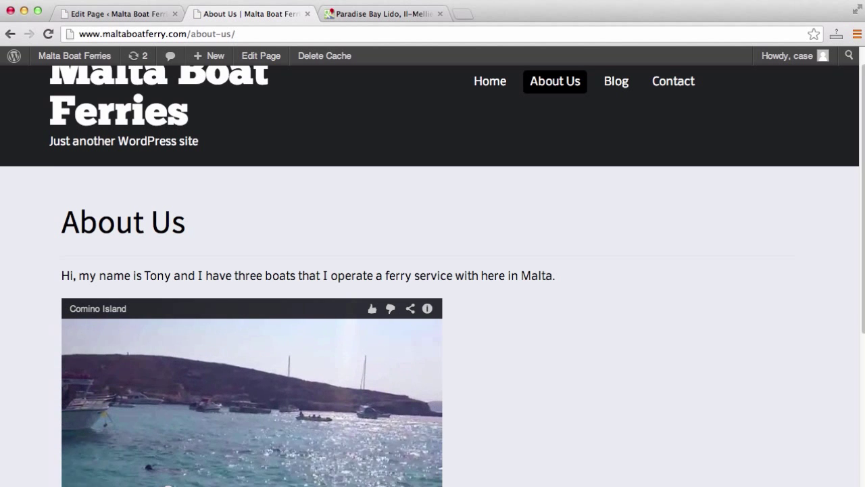
scroll(822, 358, "down", 4)
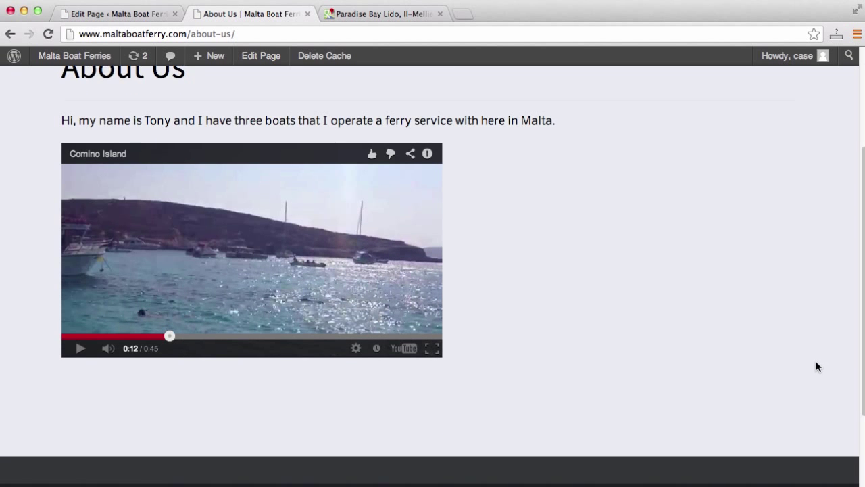
scroll(817, 366, "down", 2)
scroll(816, 364, "up", 6)
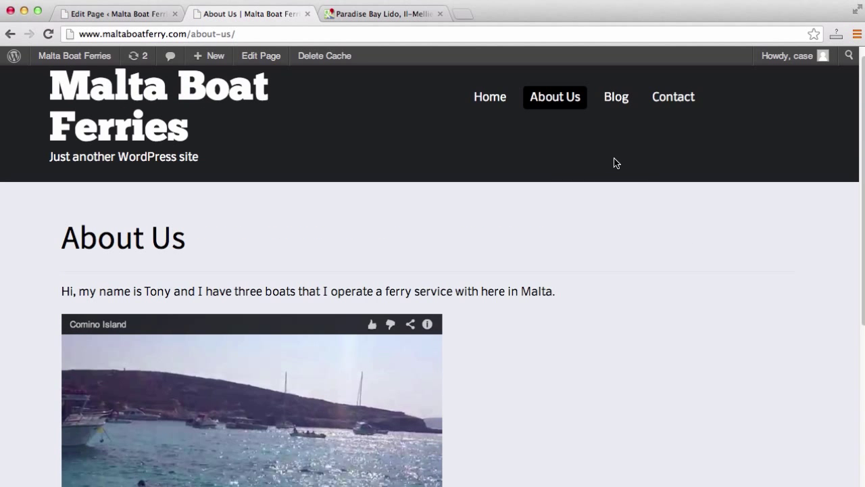
- Go to the homepage and highlight the default tagline 'Just another WordPress site'
left_click(500, 97)
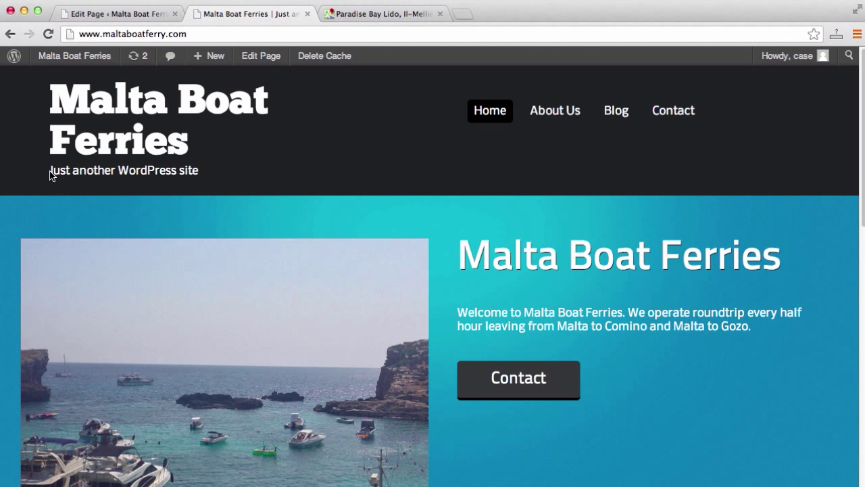
left_click_drag(50, 175, 225, 175)
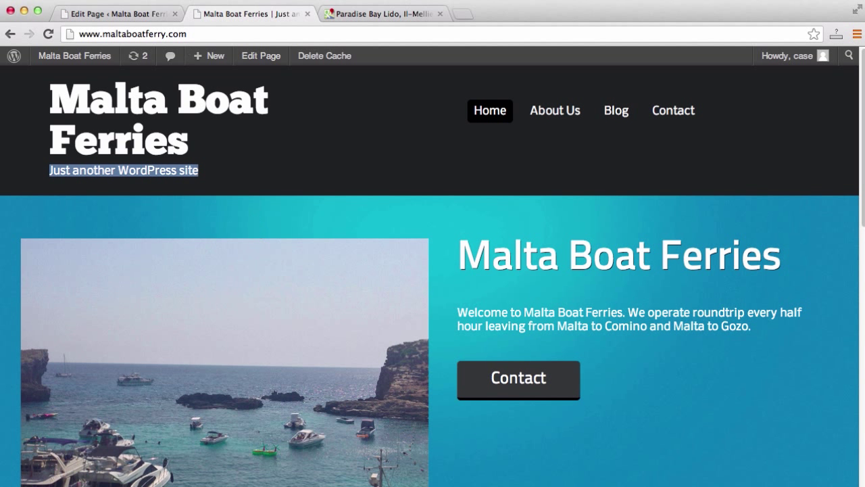
left_click(119, 15)
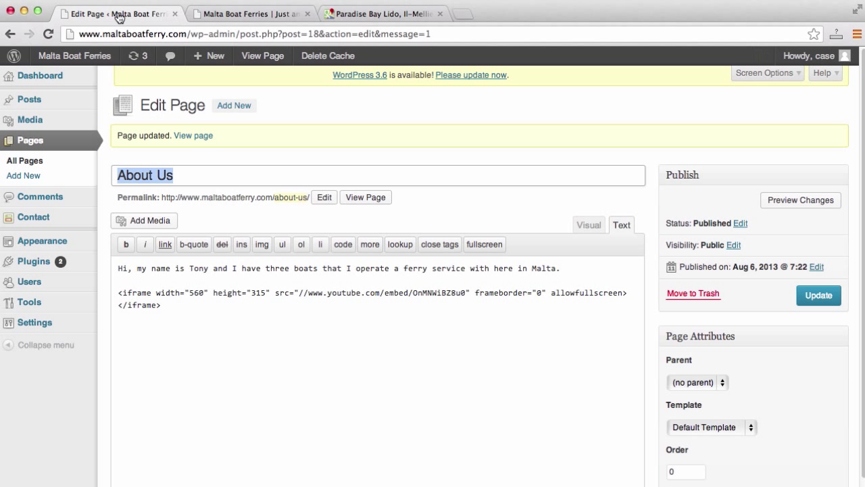
- Replace the tagline in General Settings with 'The best ferry in Malta' and save
left_click(33, 327)
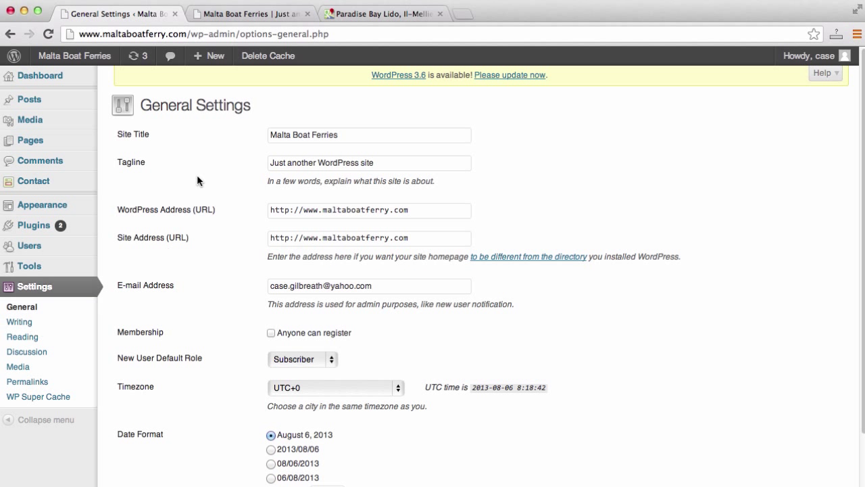
left_click(424, 165)
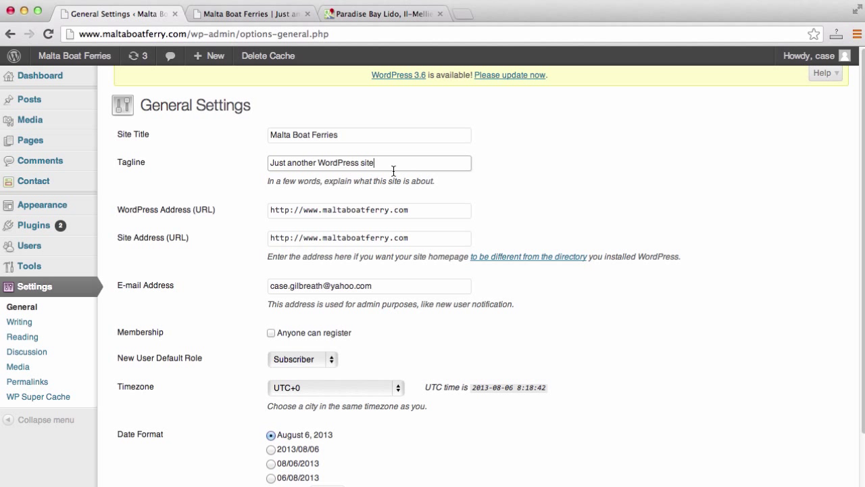
left_click(368, 137)
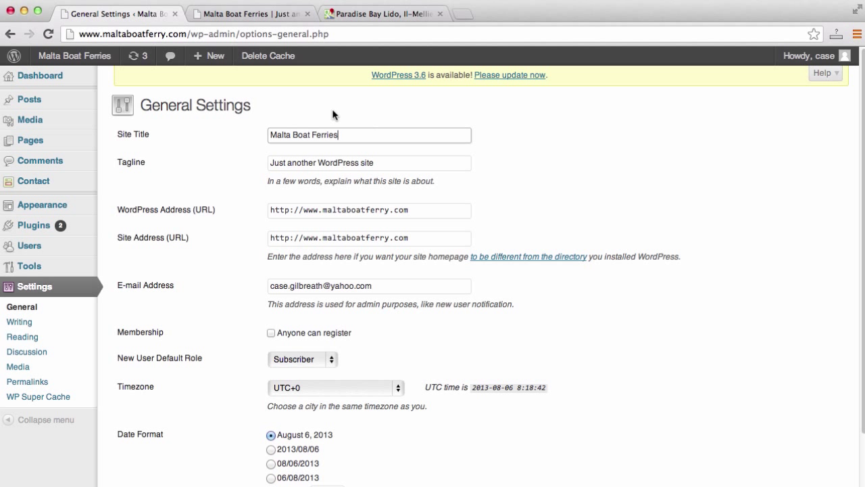
left_click(248, 15)
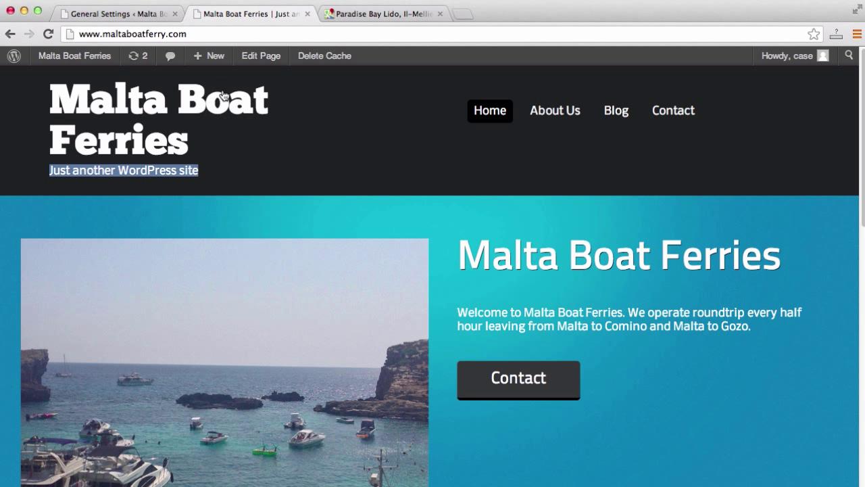
left_click(100, 15)
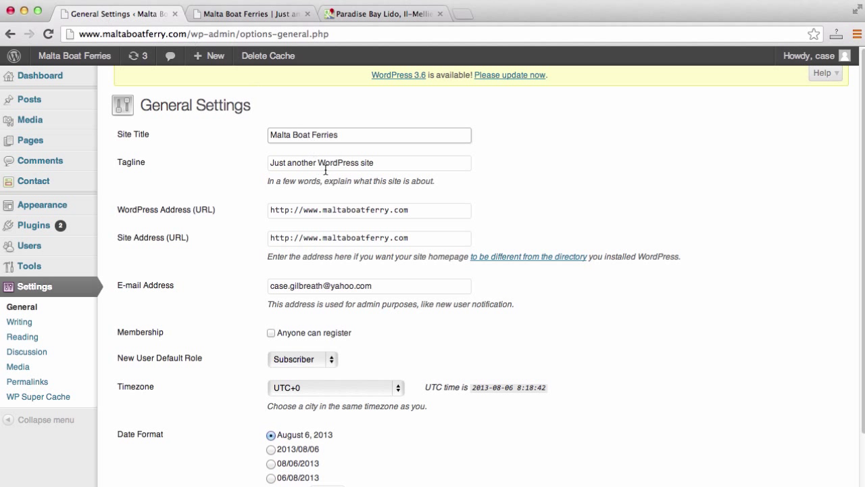
left_click_drag(381, 166, 44, 147)
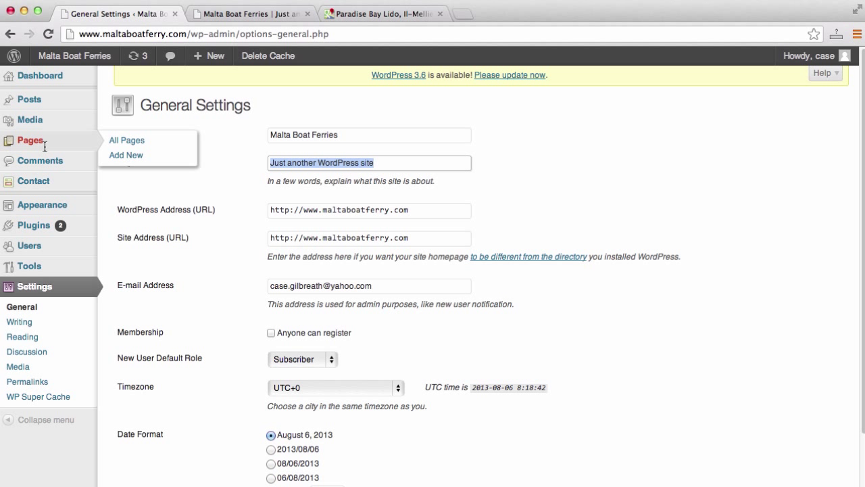
type("The best ferry in Malta")
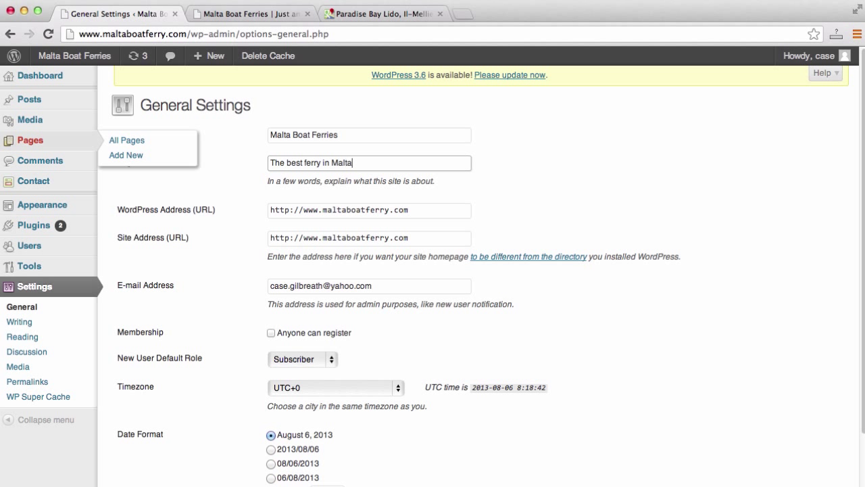
scroll(539, 309, "down", 5)
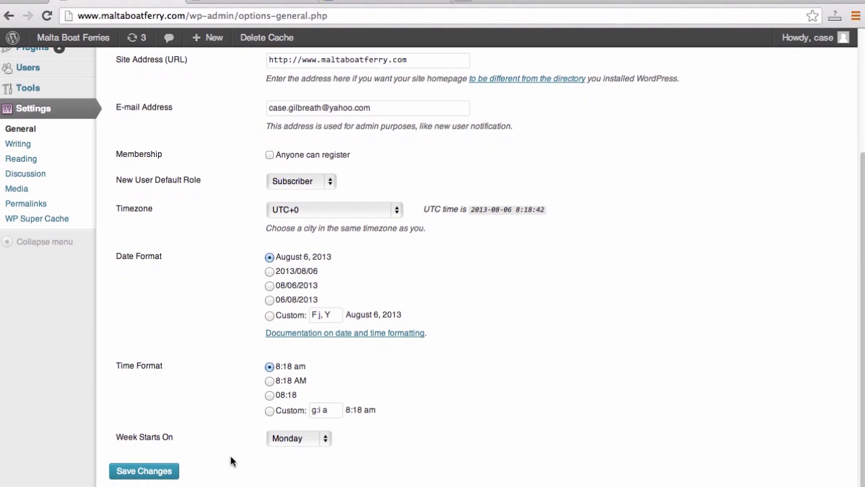
left_click(149, 468)
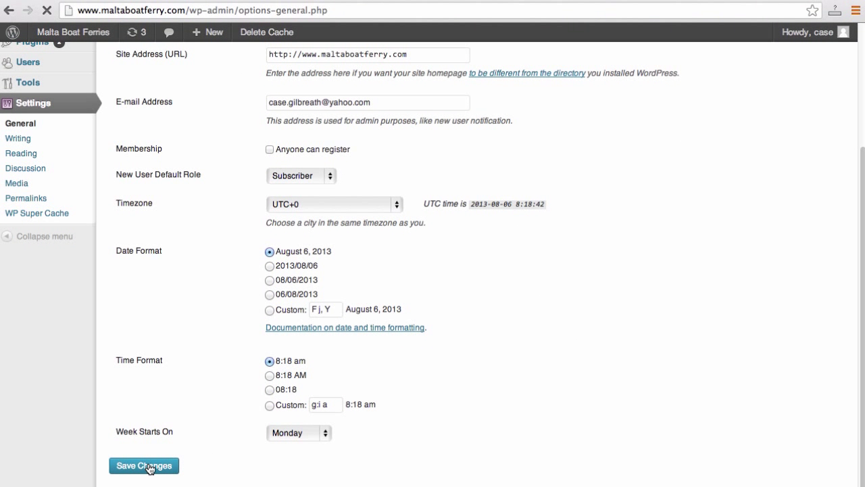
- Reload the live homepage to show the new tagline
left_click(250, 14)
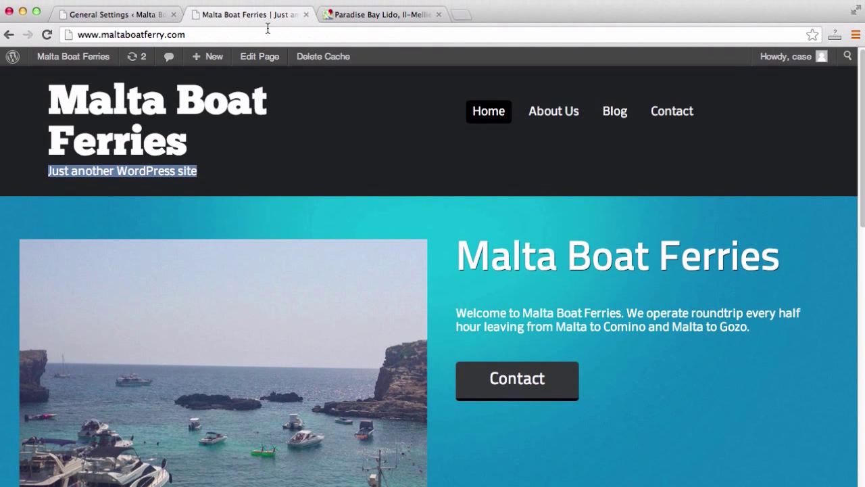
left_click(267, 30)
key("Return")
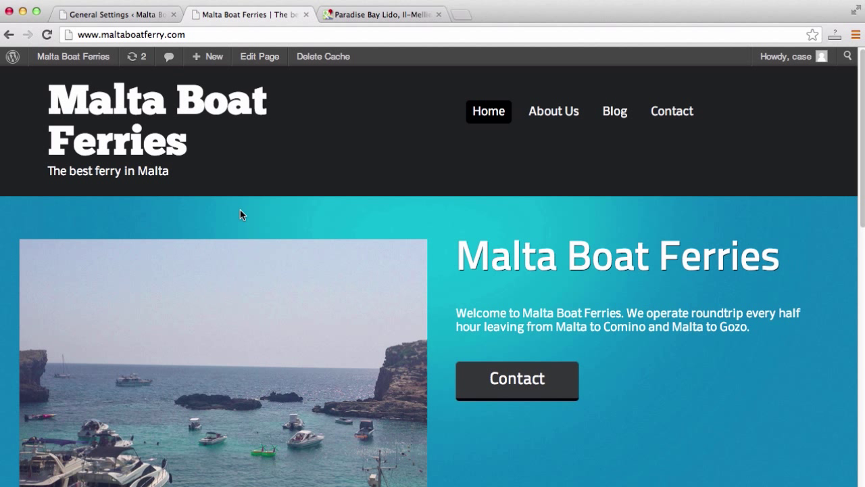
- Open Appearance > Theme Options, then reload the live homepage
left_click(102, 15)
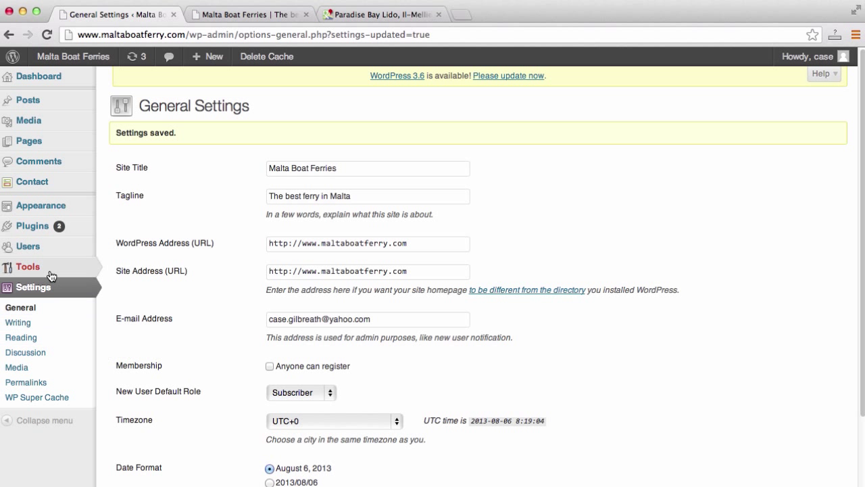
mouse_move(57, 207)
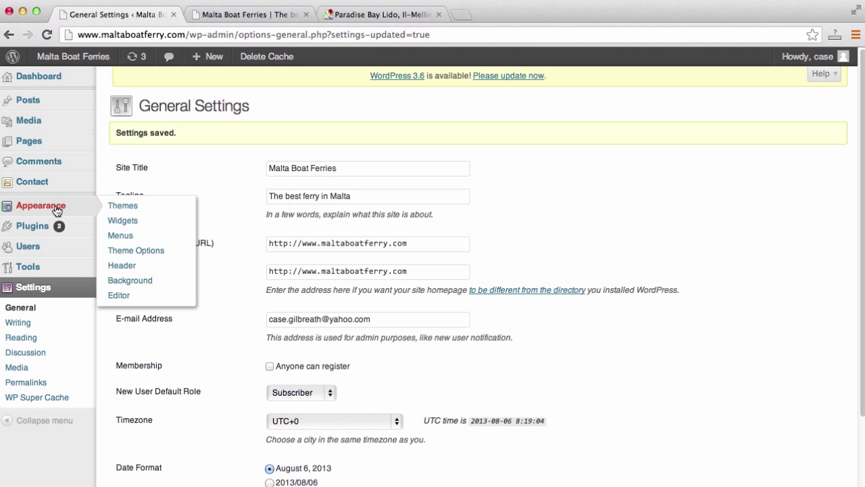
left_click(135, 252)
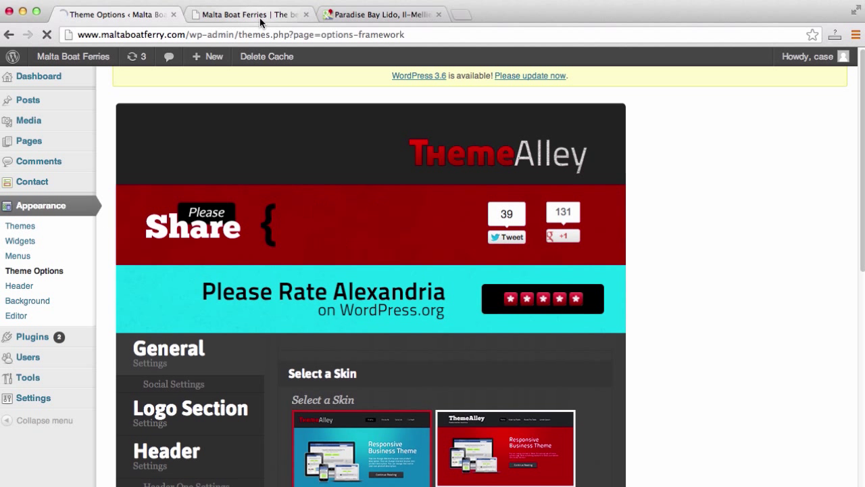
left_click(261, 16)
left_click(283, 39)
key("Return")
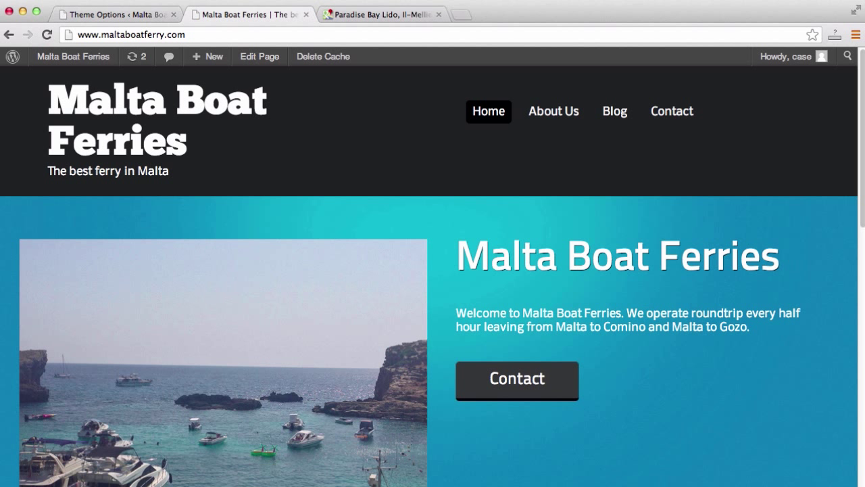
- Reopen the Alexandria theme's Theme Options page and scroll through its settings
left_click(132, 20)
mouse_move(100, 53)
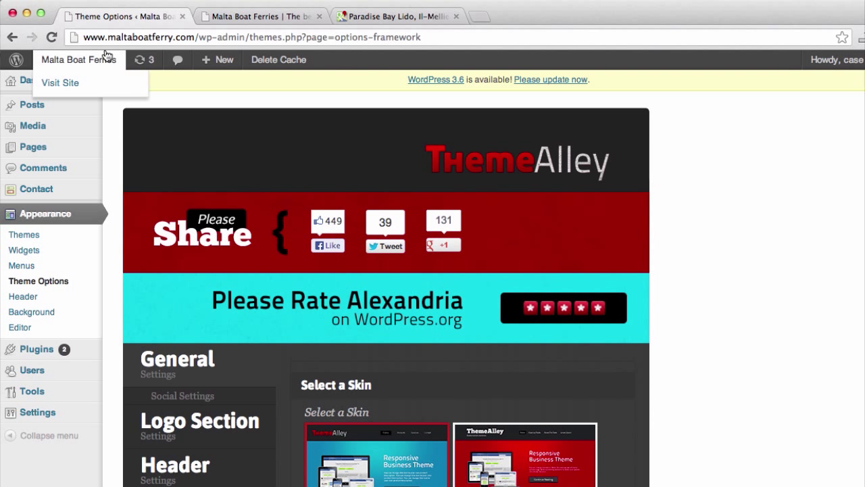
left_click(63, 285)
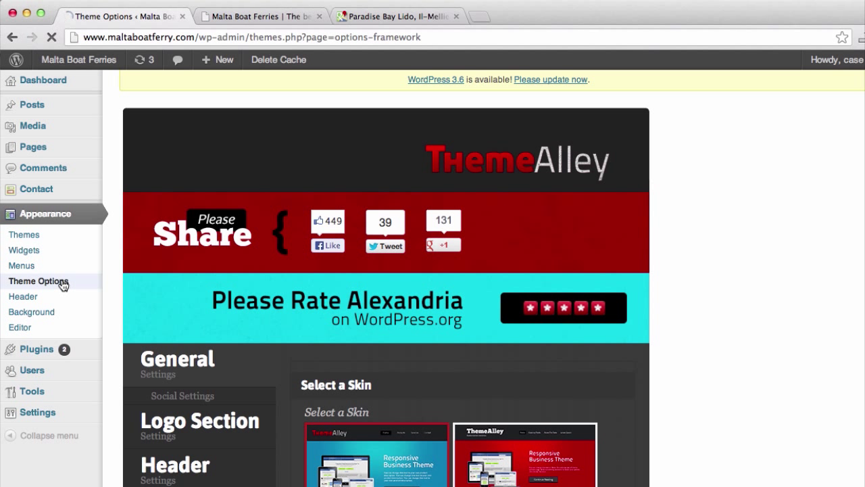
scroll(249, 215, "down", 5)
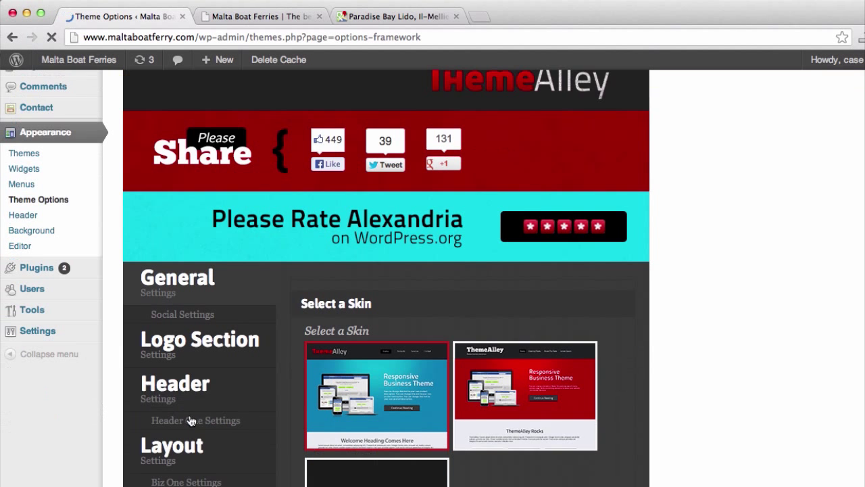
- Show the Logo Section settings and start uploading a logo through the Upload Logo field
left_click(210, 182)
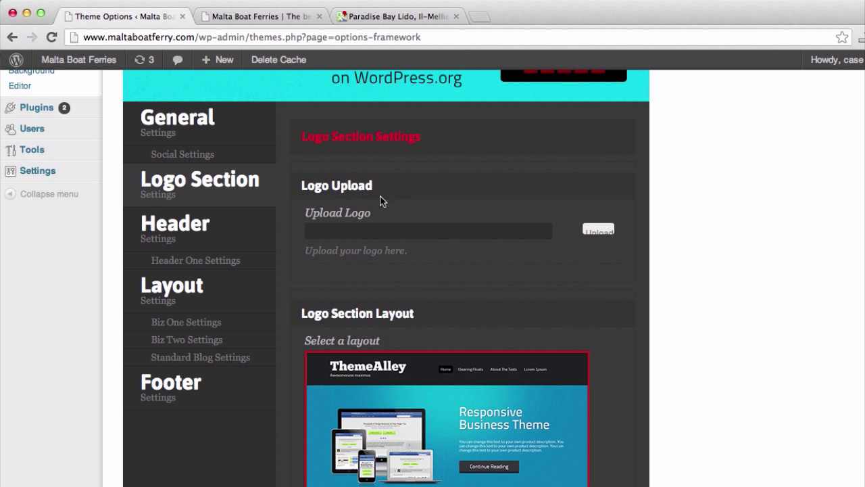
left_click(390, 234)
left_click(605, 233)
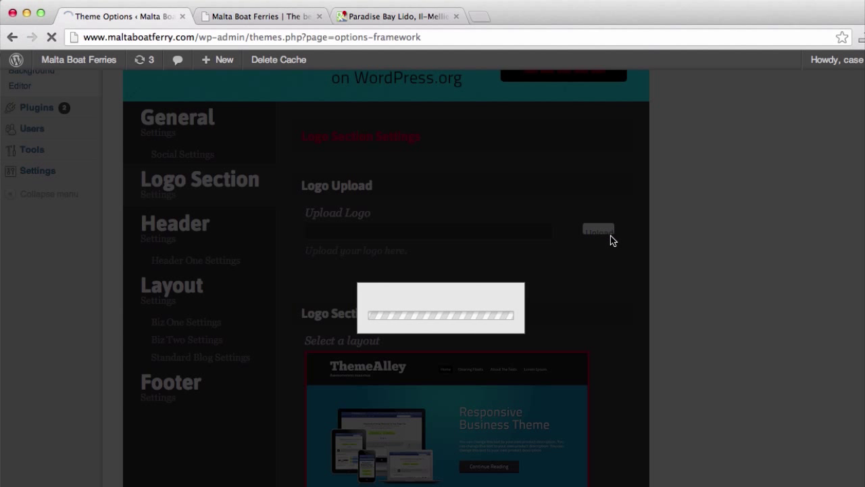